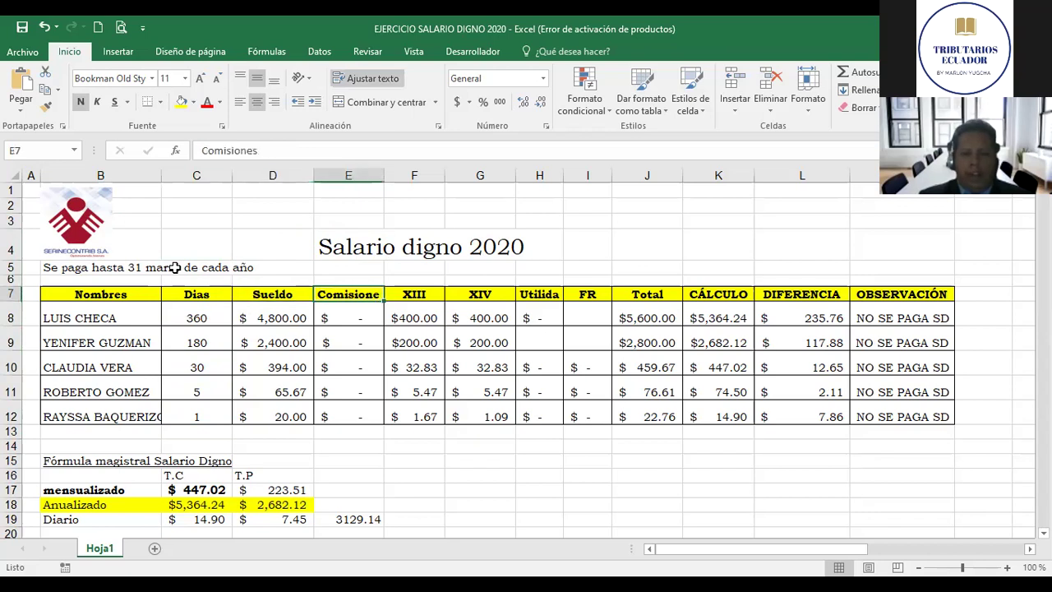
key("Right")
key("Right")
key("Right")
Step: Review the first employee's row 8 formulas from days worked through Total, CÁLCULO and DIFERENCIA
key("Left")
key("Left")
key("Left")
key("Left")
key("Left")
key("Left")
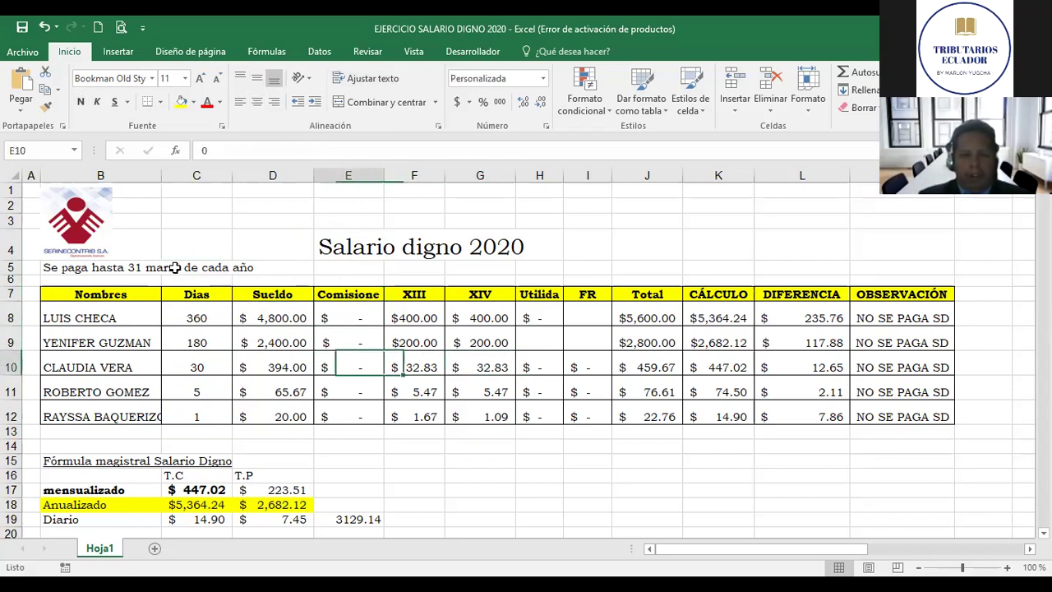
key("Up")
key("Up")
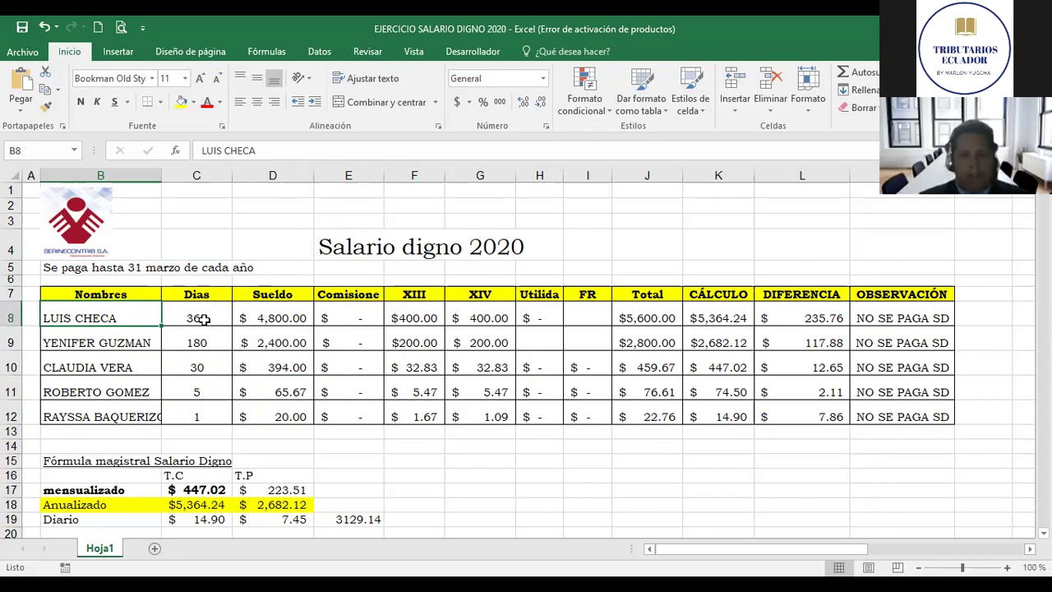
left_click(203, 319)
key("Down")
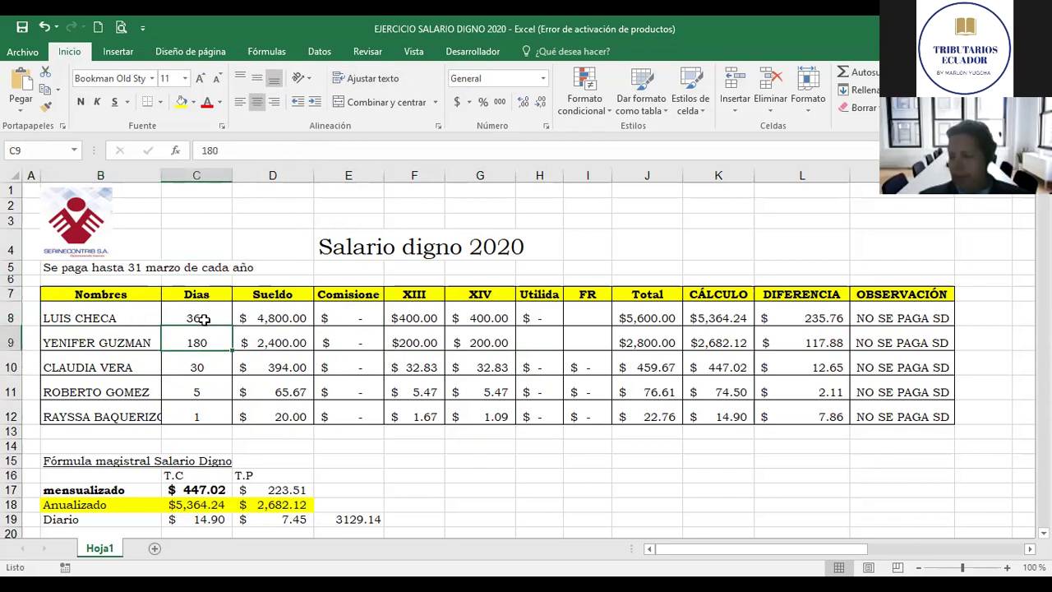
left_click(203, 319)
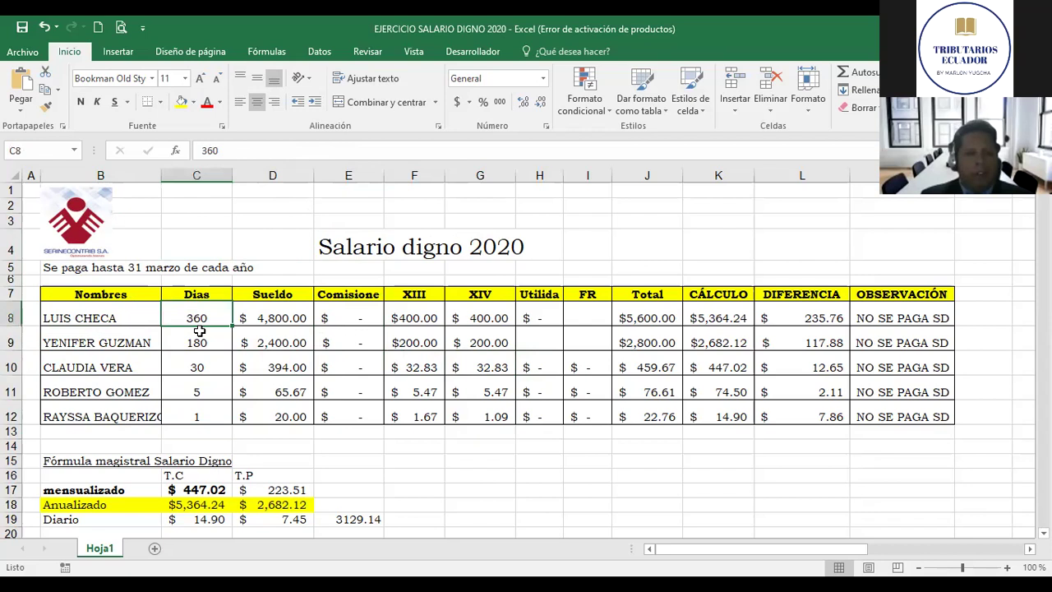
key("Left")
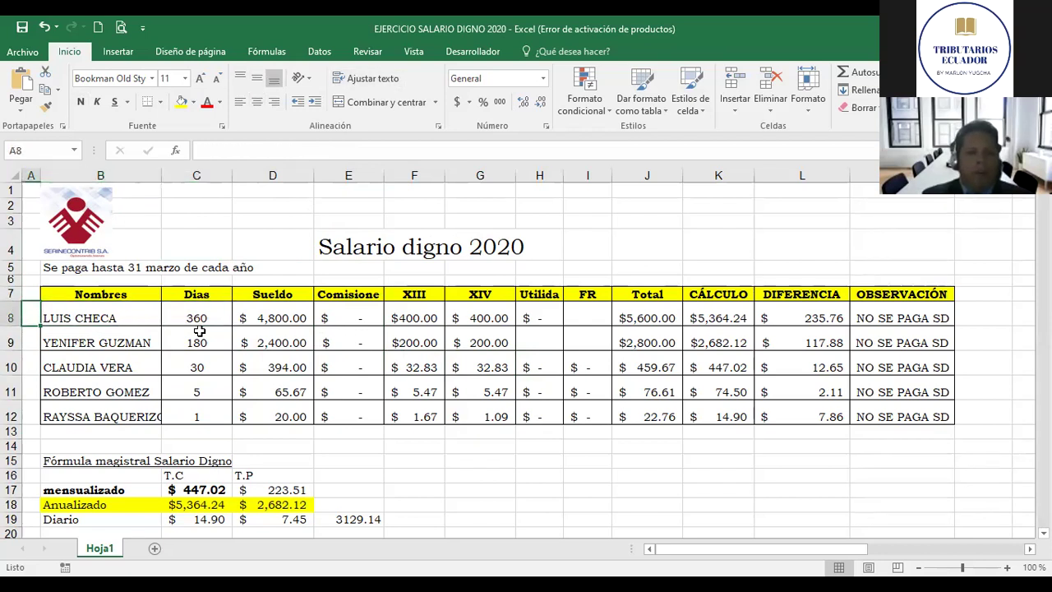
key("Right")
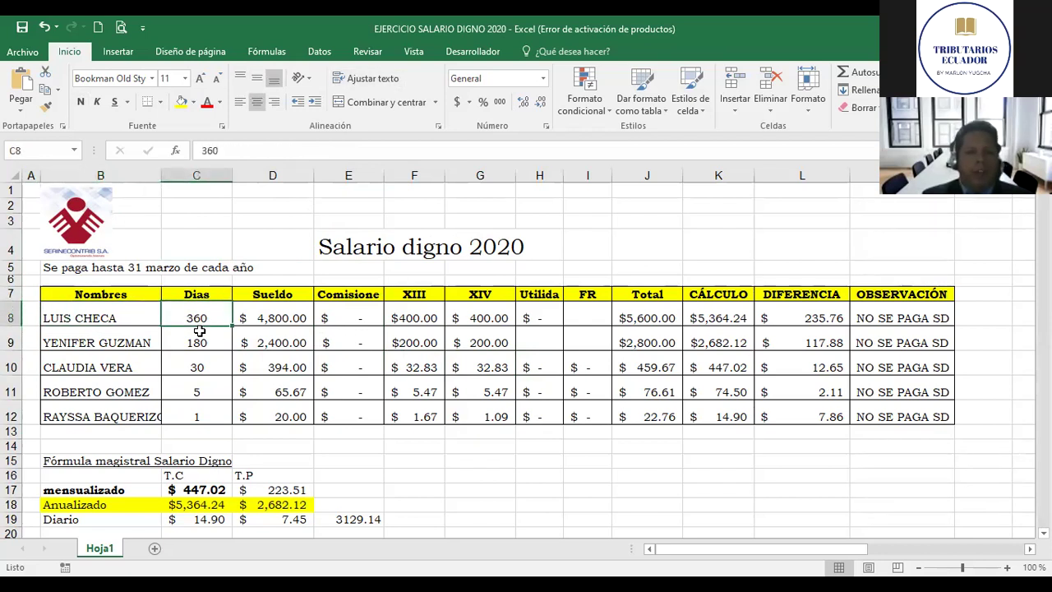
key("Right")
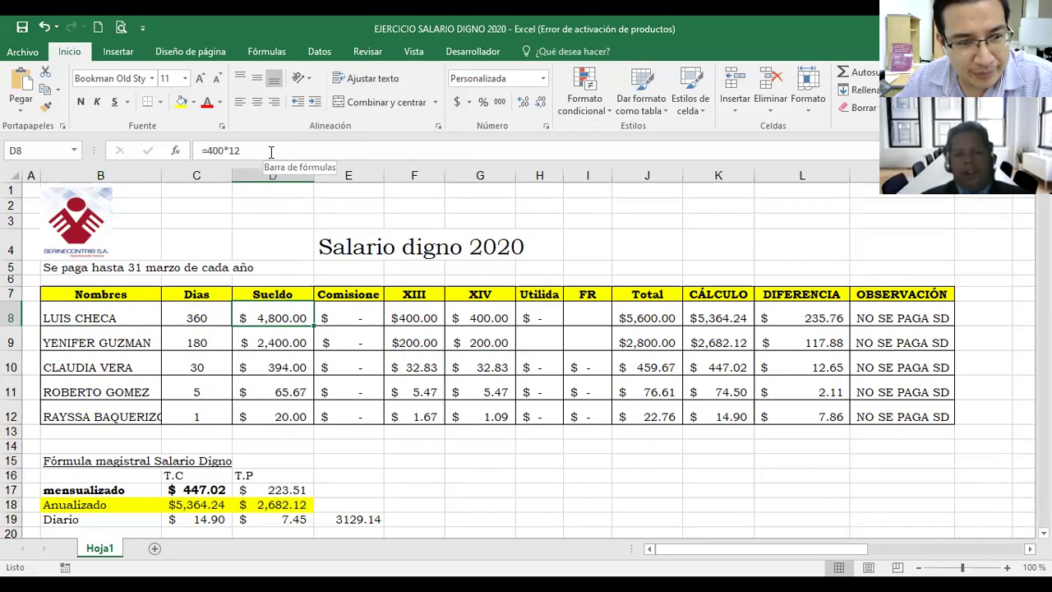
key("Right")
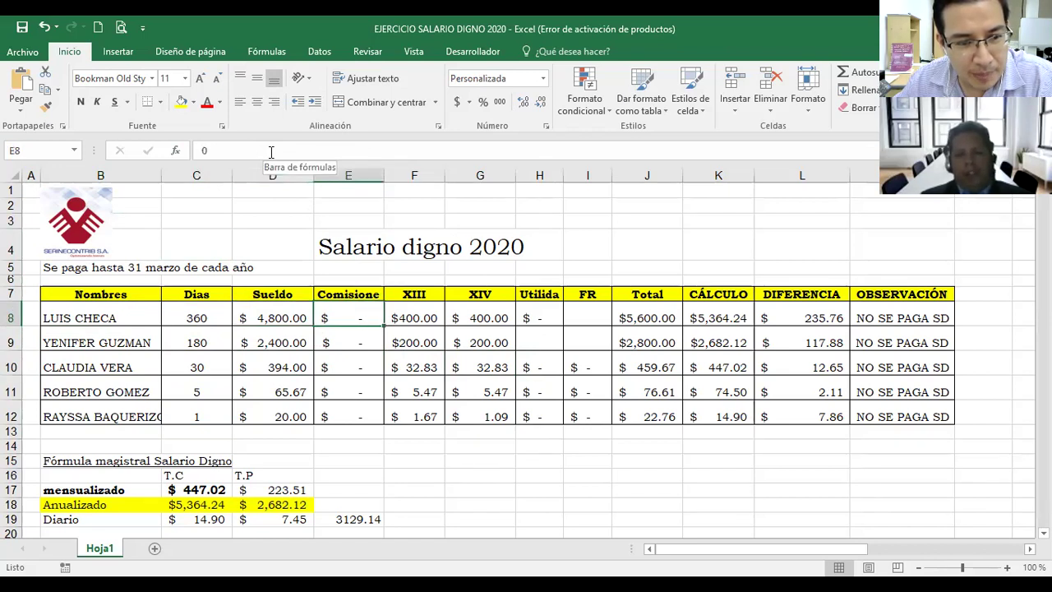
key("Up")
key("Right")
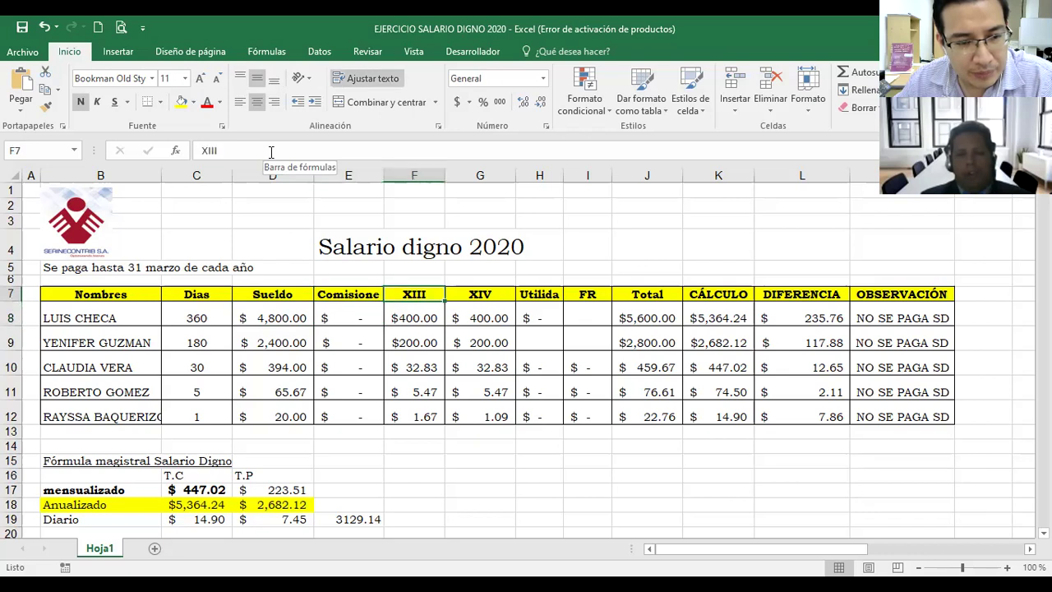
key("Down")
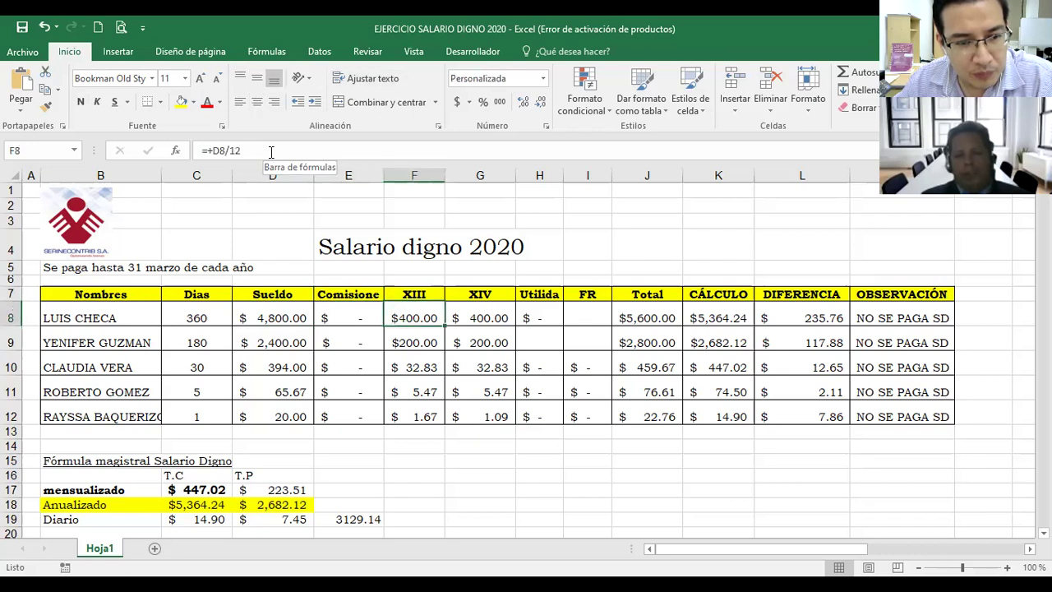
key("Up")
key("Right")
key("Down")
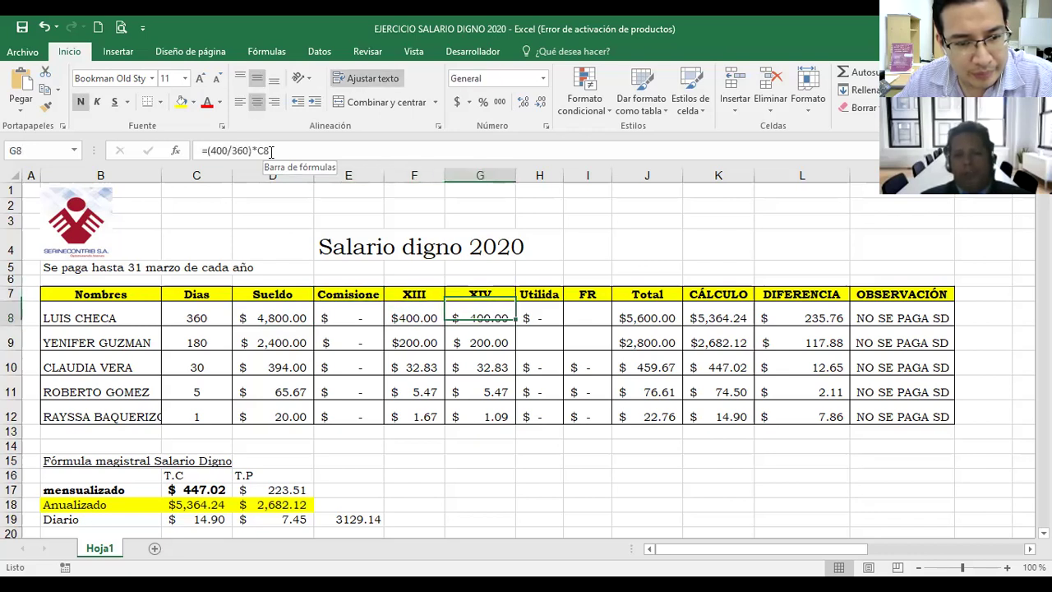
key("Up")
key("Right")
key("Down")
key("Up")
key("Right")
key("Down")
key("Up")
key("Right")
key("Down")
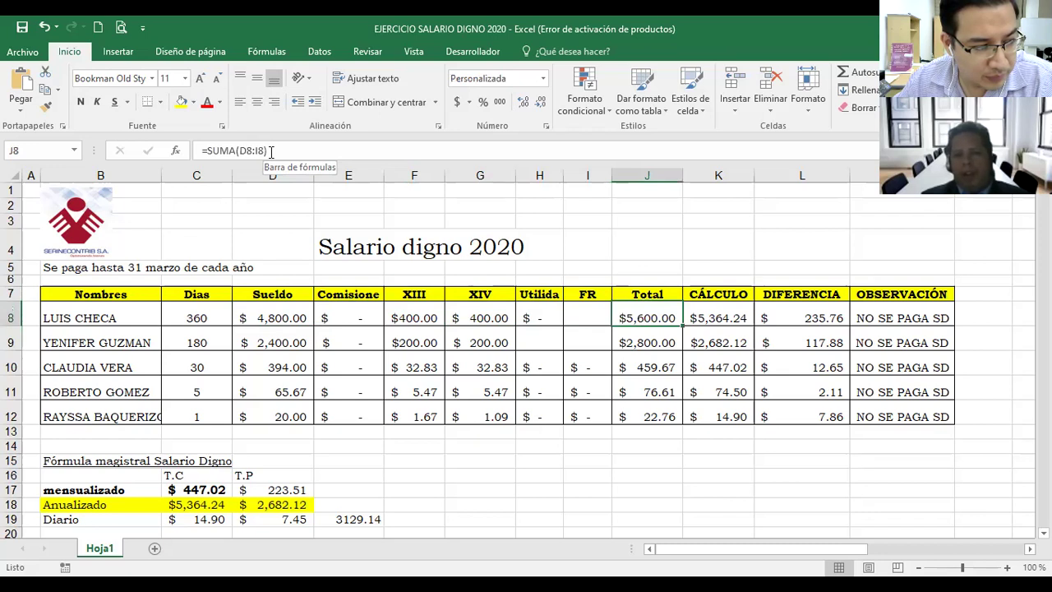
key("Up")
key("Right")
key("Down")
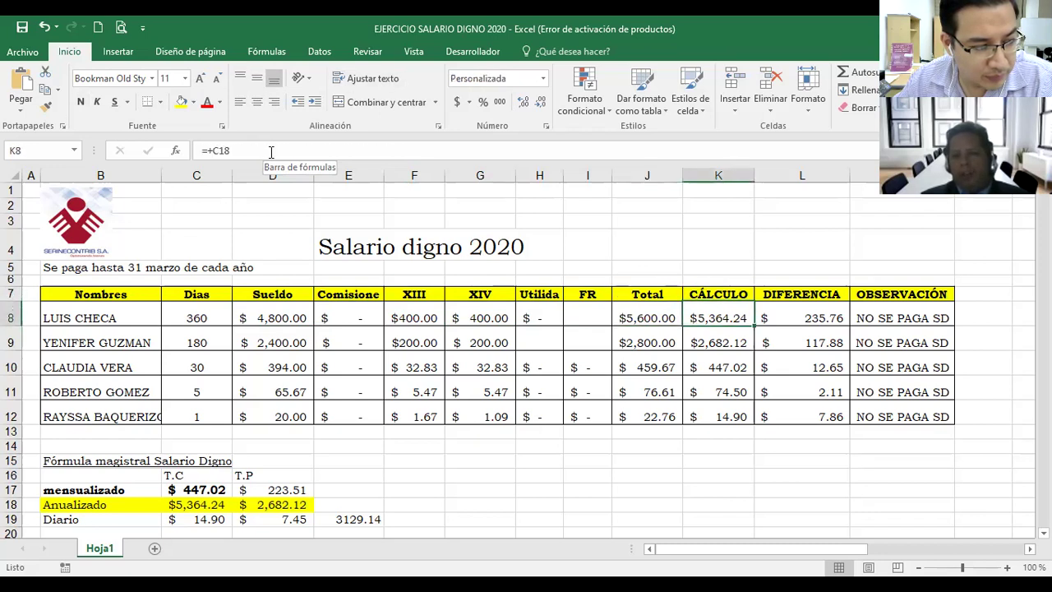
key("Right")
key("Left")
key("Left")
key("Right")
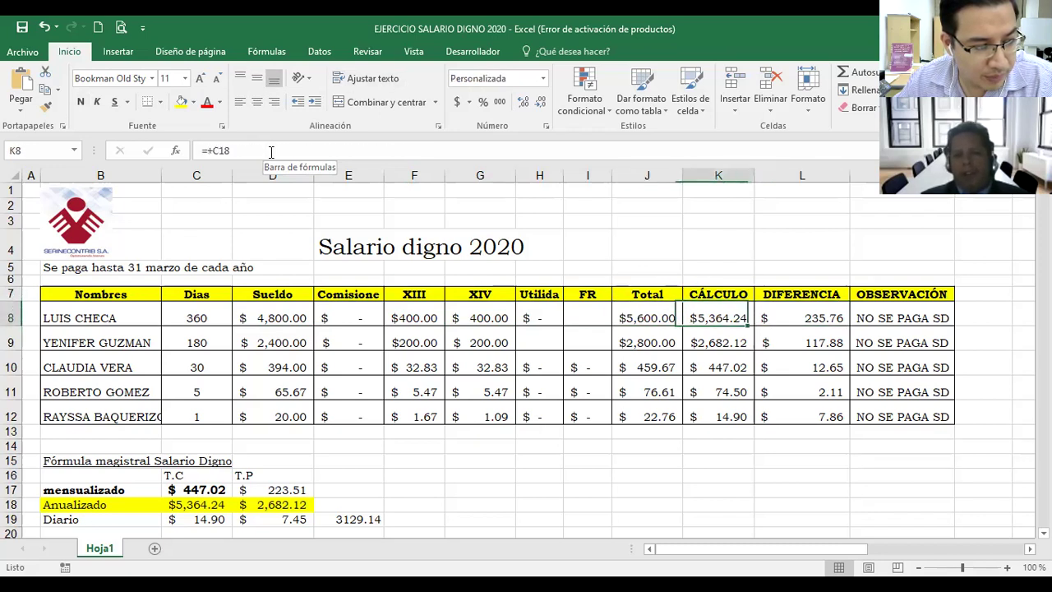
key("Left")
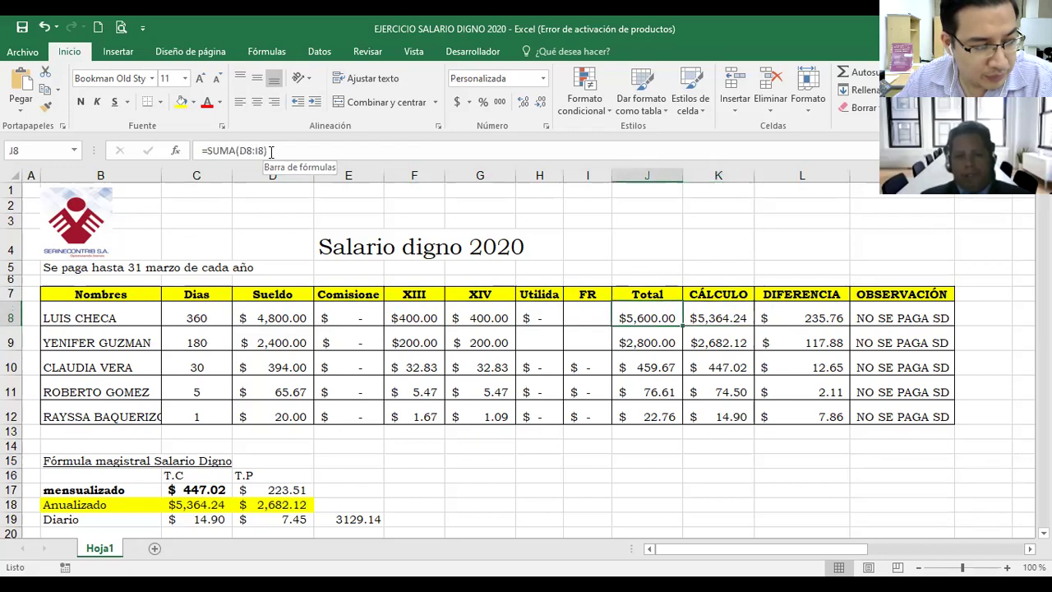
key("Right")
key("Left")
key("Left")
key("Left")
key("Left")
key("Right")
key("Right")
key("Right")
key("Left")
key("Left")
key("Left")
key("Left")
key("Right")
key("Right")
key("Right")
key("Right")
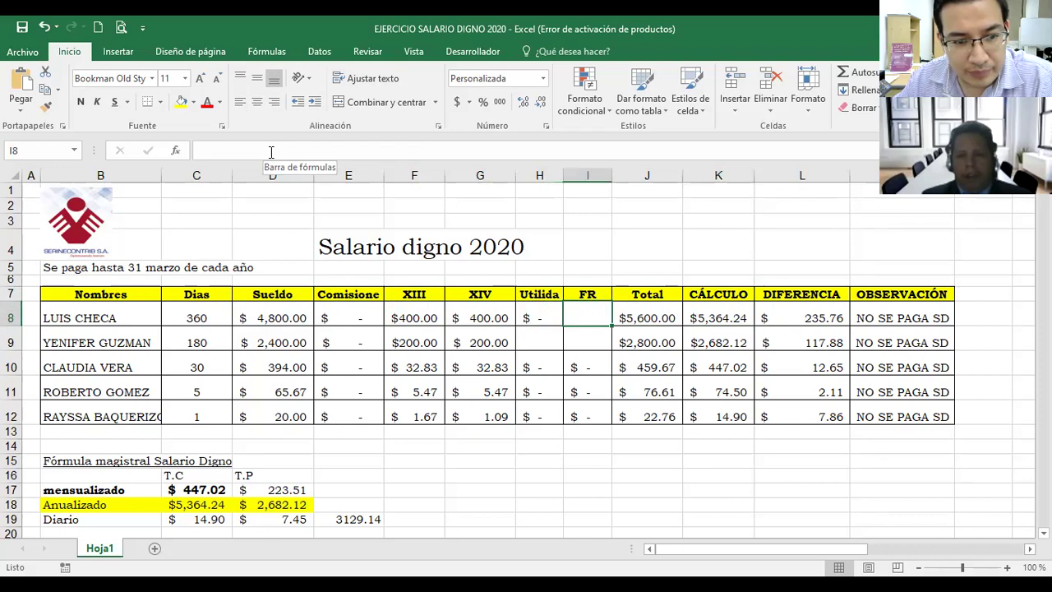
key("Right")
key("Left")
key("Left")
key("Left")
key("Left")
key("Left")
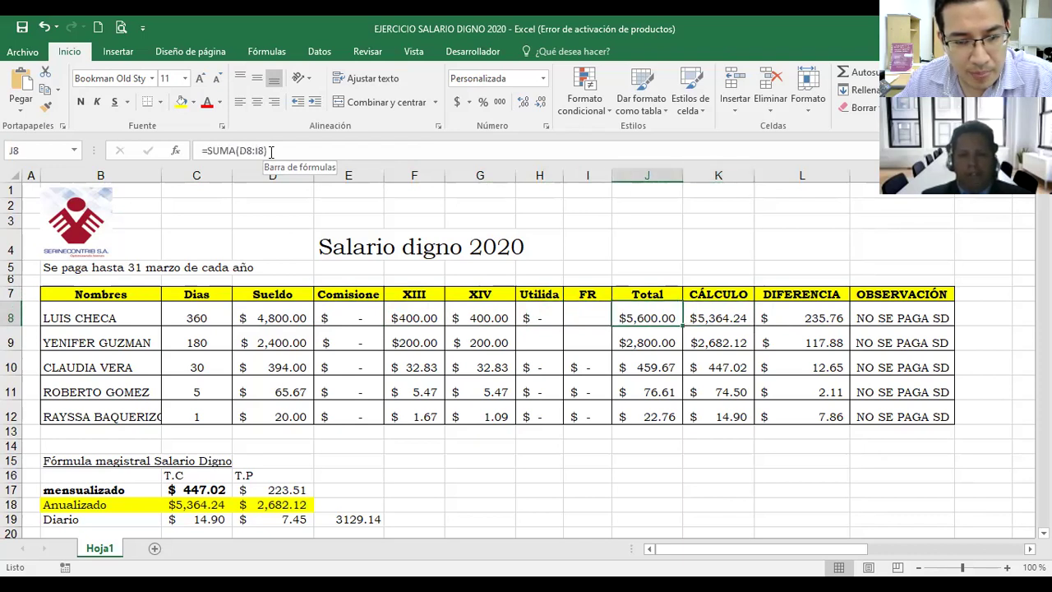
key("Left")
key("Right")
key("Right")
key("Right")
key("Right")
key("Right")
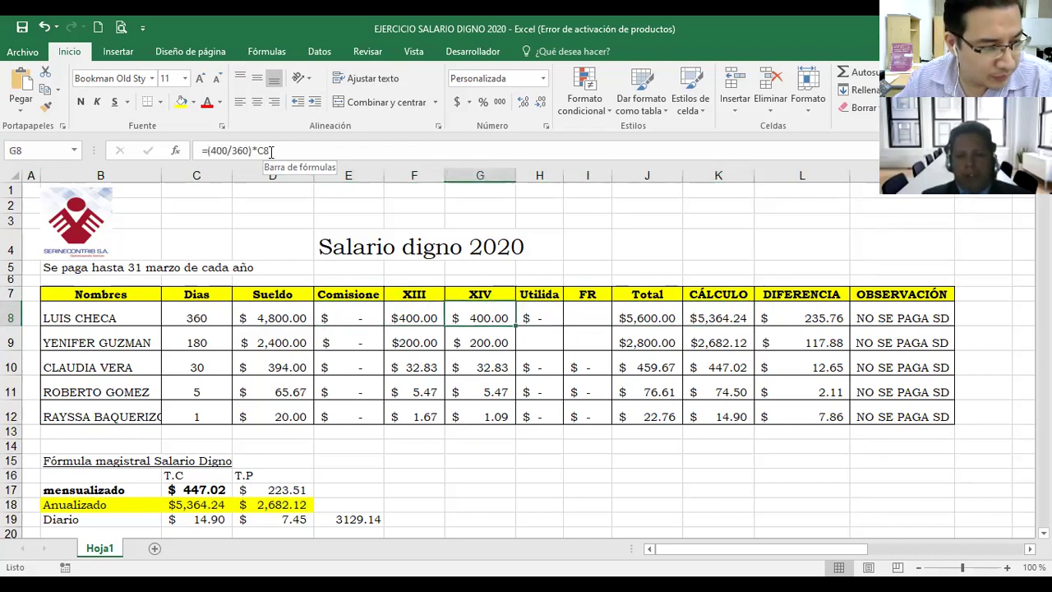
key("Left")
key("Right")
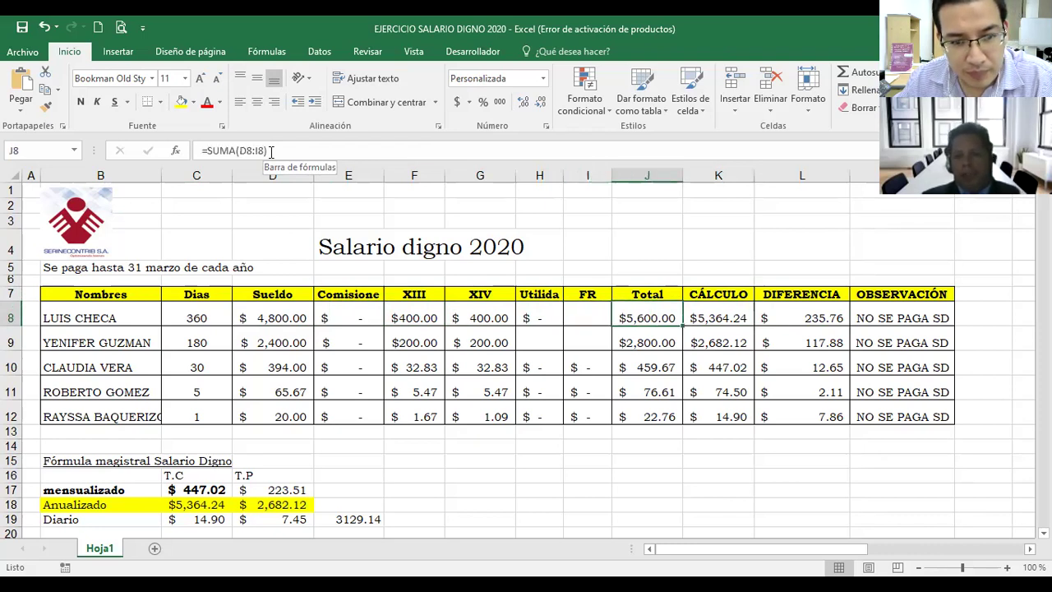
key("Right")
Step: Inspect the Fórmula magistral Salario Digno block: monthly value in C17 and annualised formula in C18
key("Down")
key("Down")
key("Down")
key("Down")
key("Down")
key("Down")
key("Down")
key("Down")
key("Down")
key("Left")
key("Left")
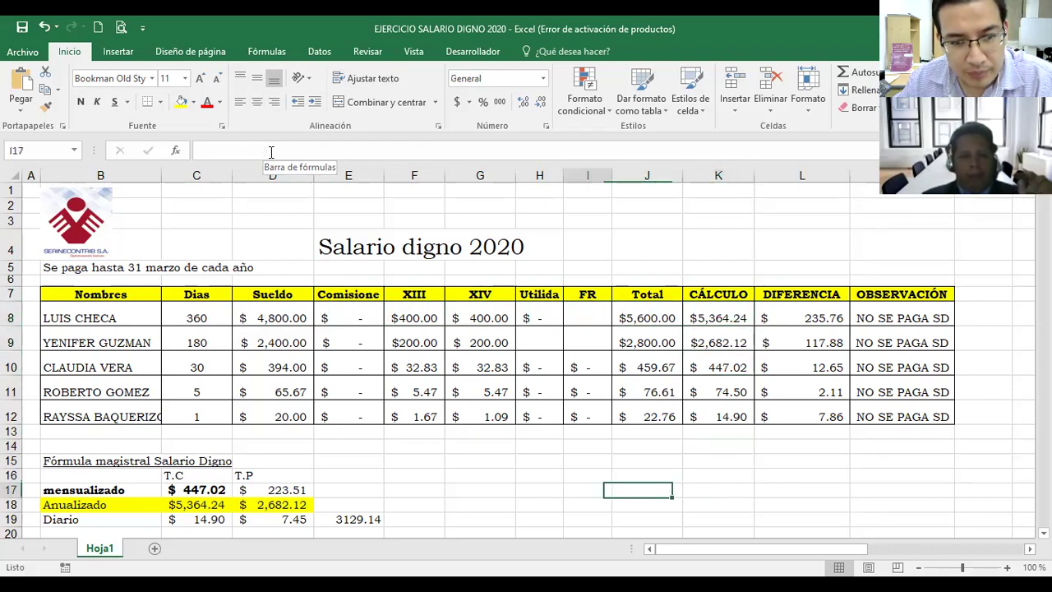
key("Left")
key("Left")
key("Left")
key("Left")
key("Left")
key("Left")
key("Left")
key("Left")
key("Down")
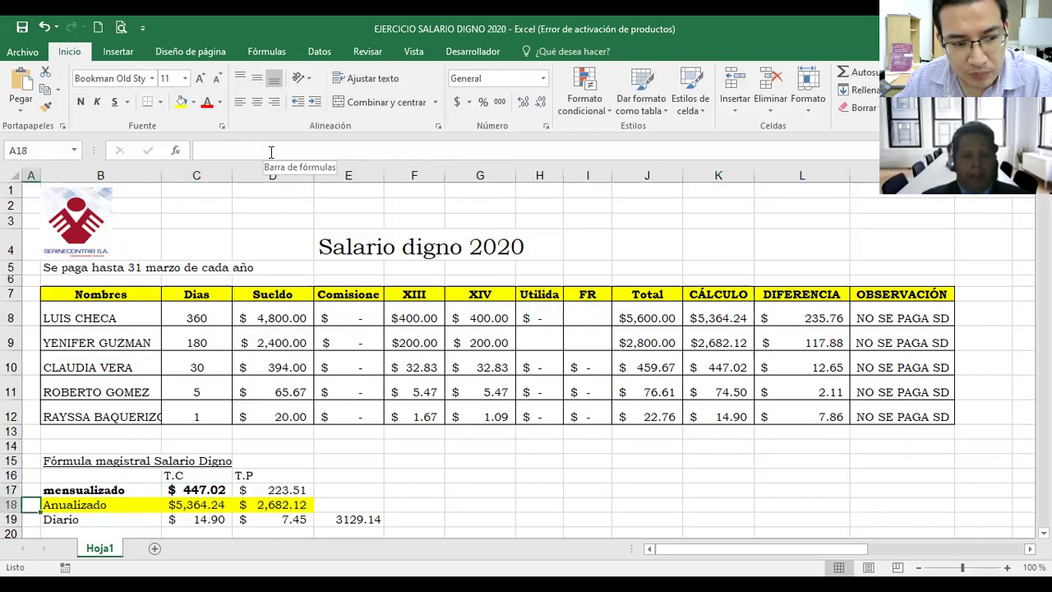
key("Down")
key("Down")
key("Down")
key("Up")
key("Up")
key("Up")
key("Up")
key("Right")
key("Right")
key("Up")
key("Up")
key("Left")
key("Right")
key("Down")
key("Down")
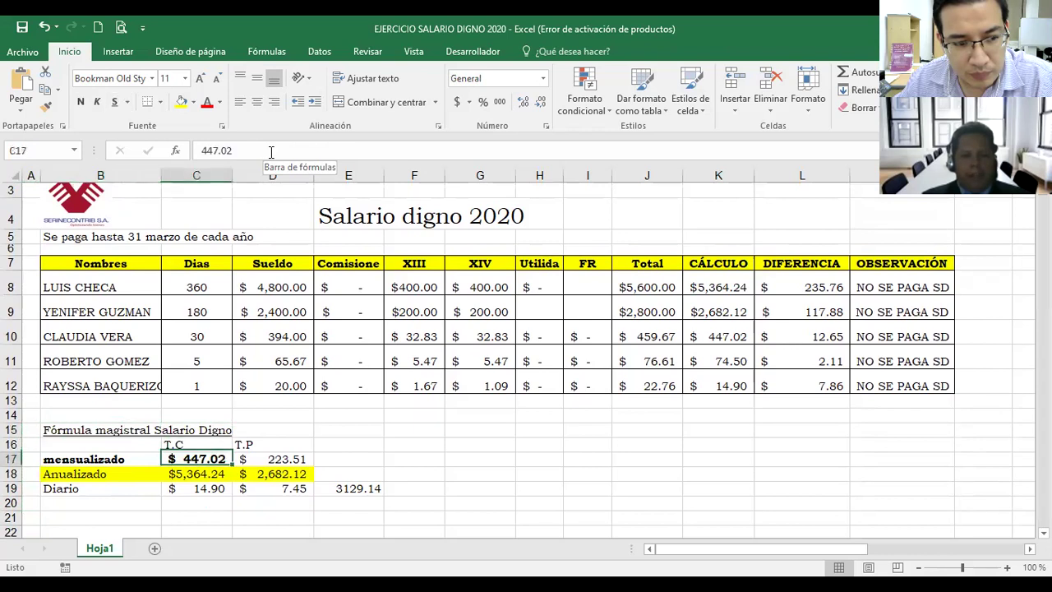
key("Down")
key("Left")
key("Up")
key("Right")
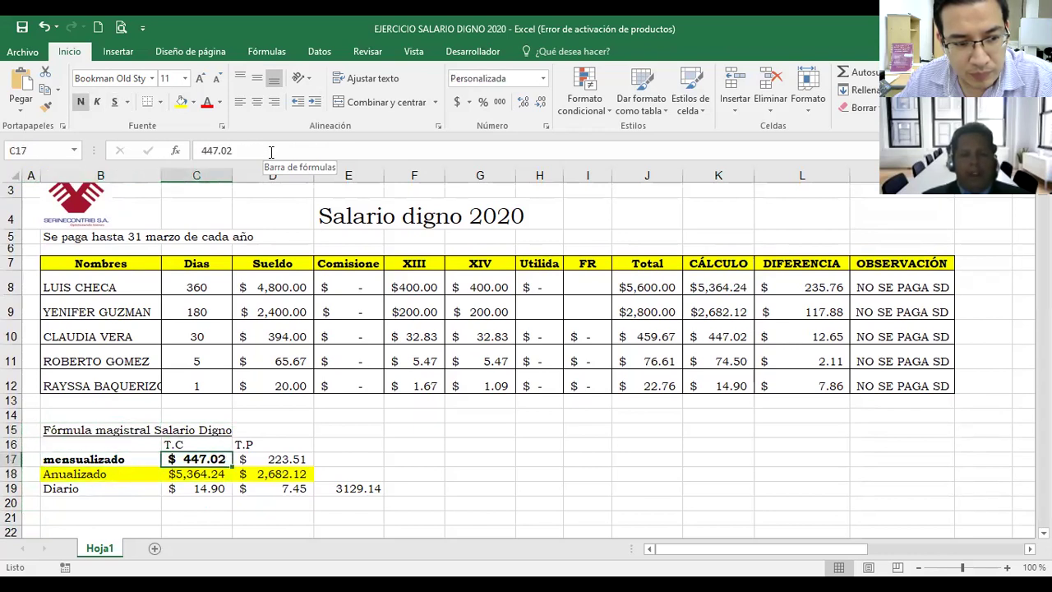
key("Down")
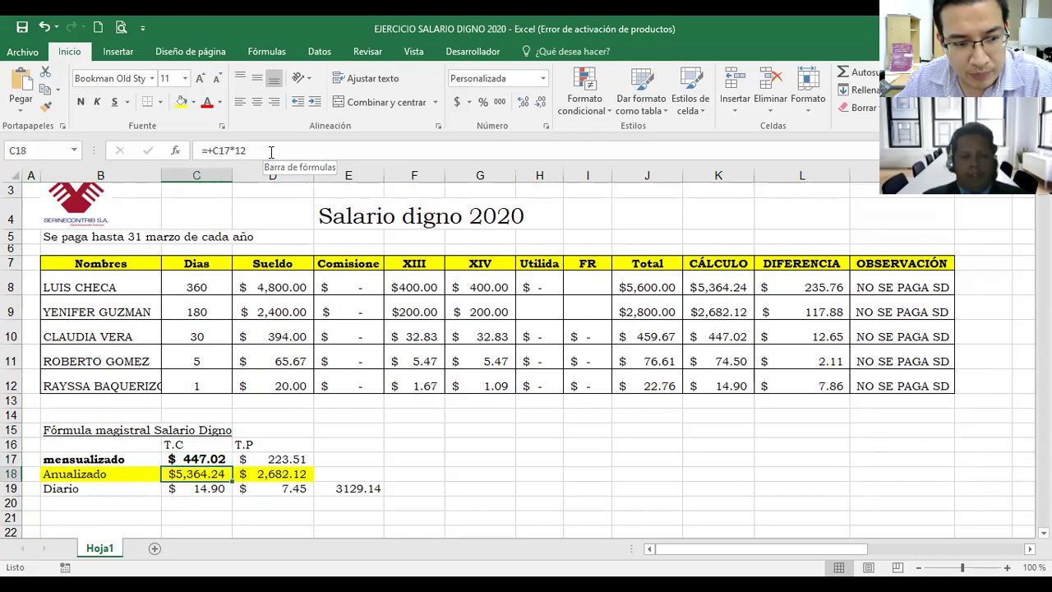
key("Up")
key("Down")
key("F2")
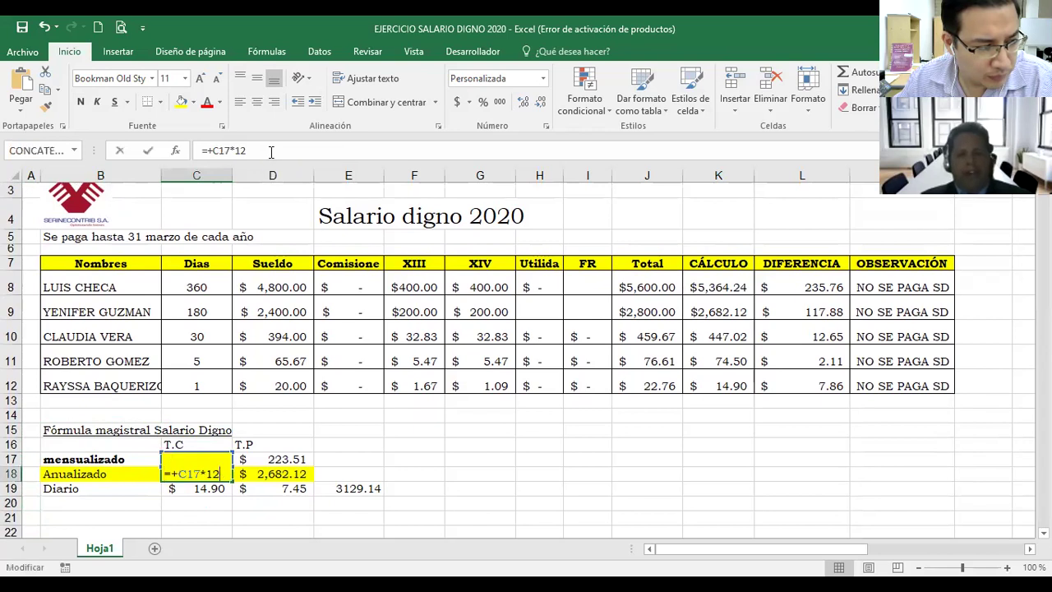
key("Escape")
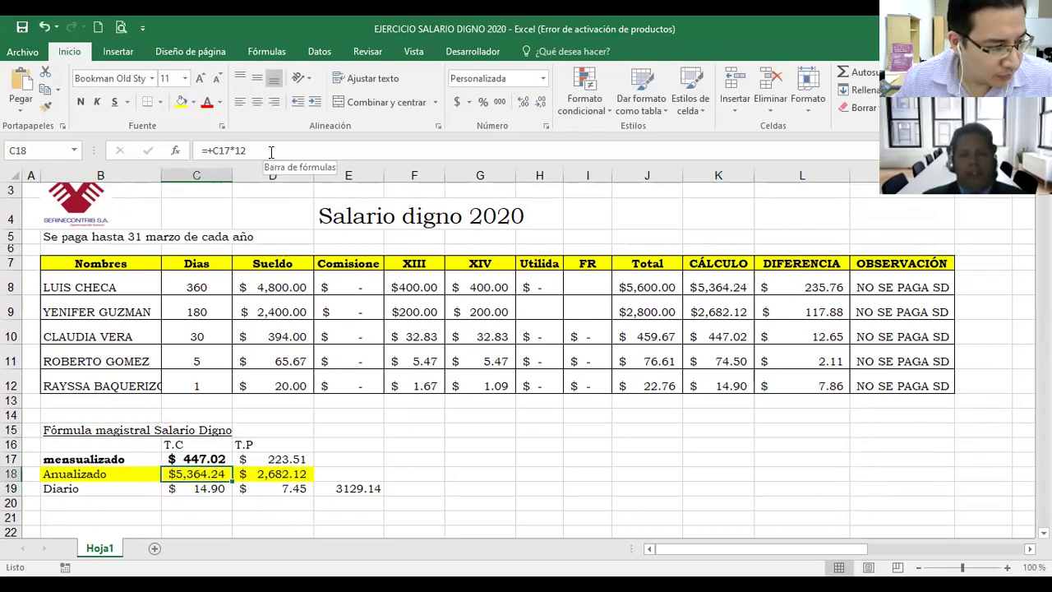
Step: Recheck row 8's salary, XIII, XIV, CÁLCULO and DIFERENCIA formulas and the NO SE PAGA SD observation
key("Up")
key("Up")
key("Up")
key("Up")
key("Up")
key("Up")
key("Up")
key("Up")
key("Right")
key("Right")
key("Right")
key("Right")
key("Right")
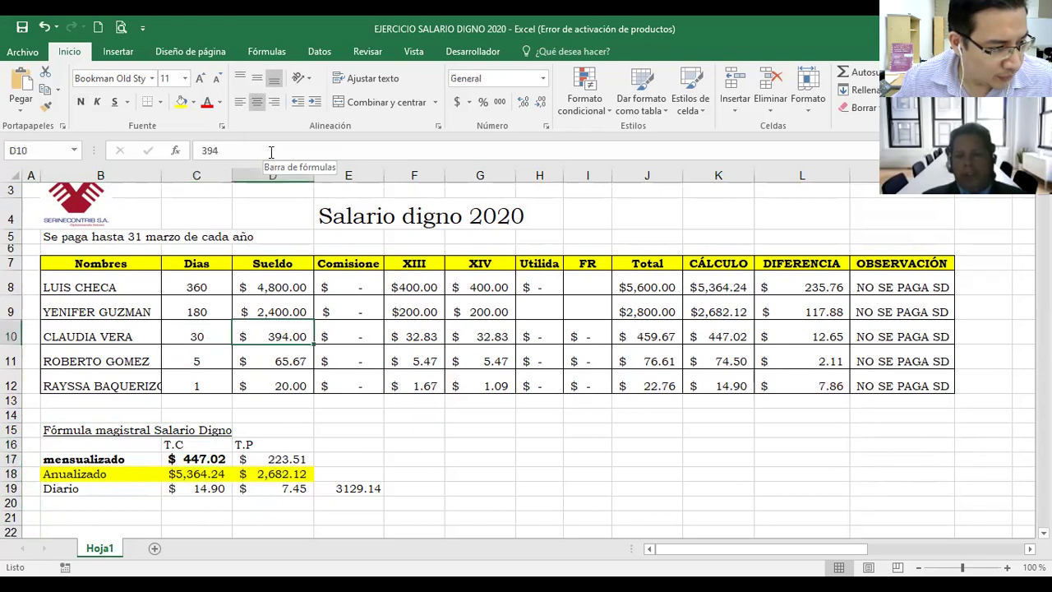
key("Up")
key("Up")
key("Right")
key("Right")
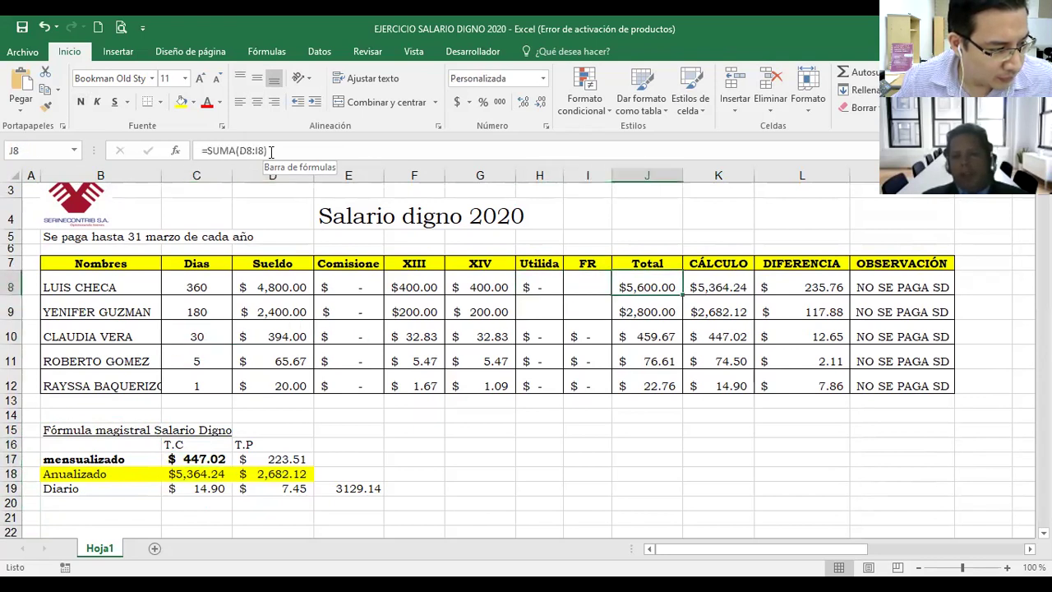
key("Left")
key("Left")
key("Left")
key("Left")
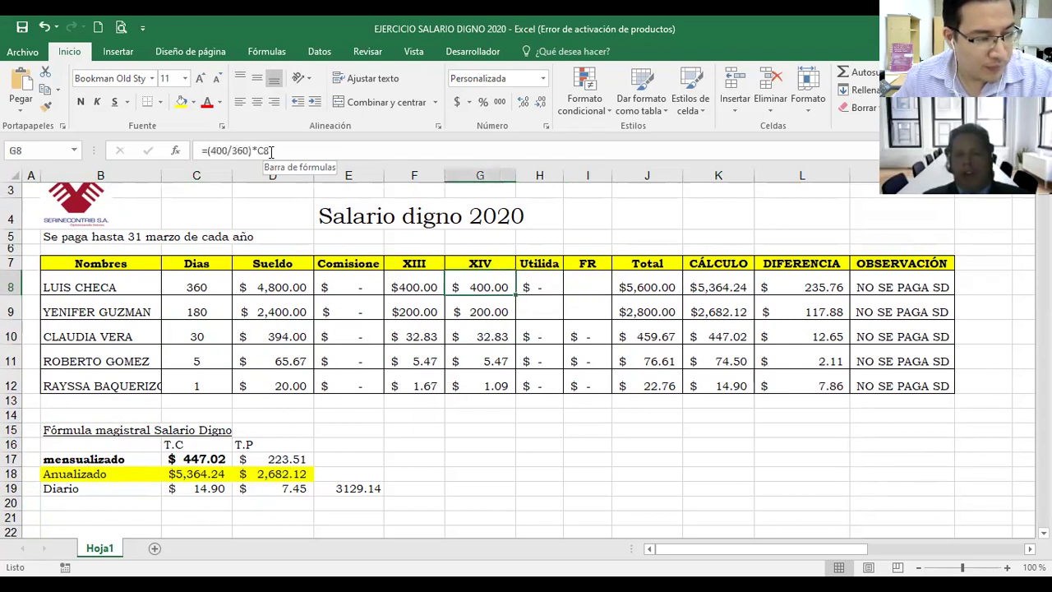
key("Left")
key("Left")
key("Left")
key("Right")
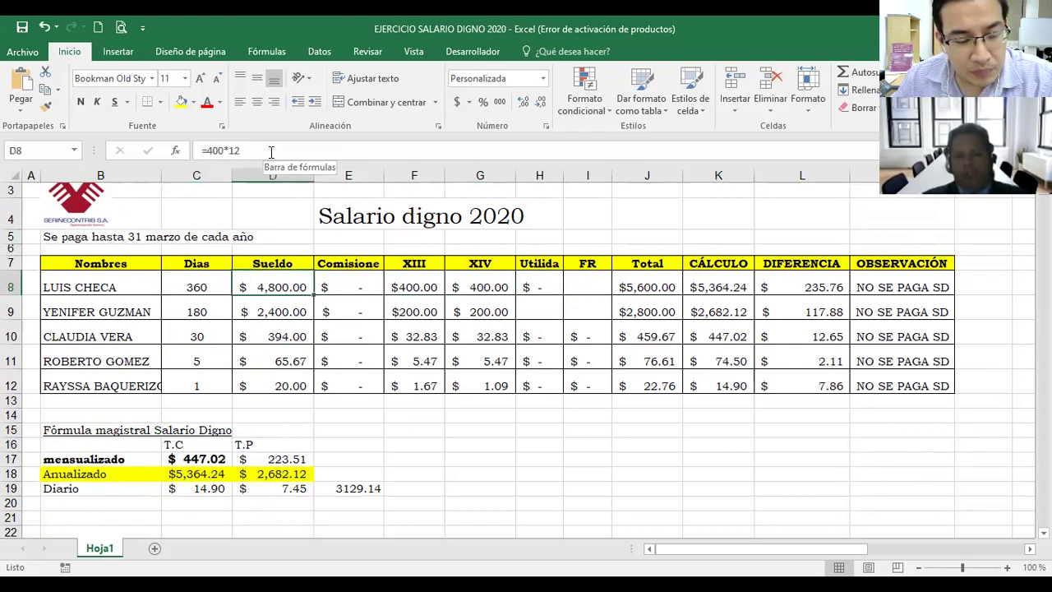
key("Right")
key("Right")
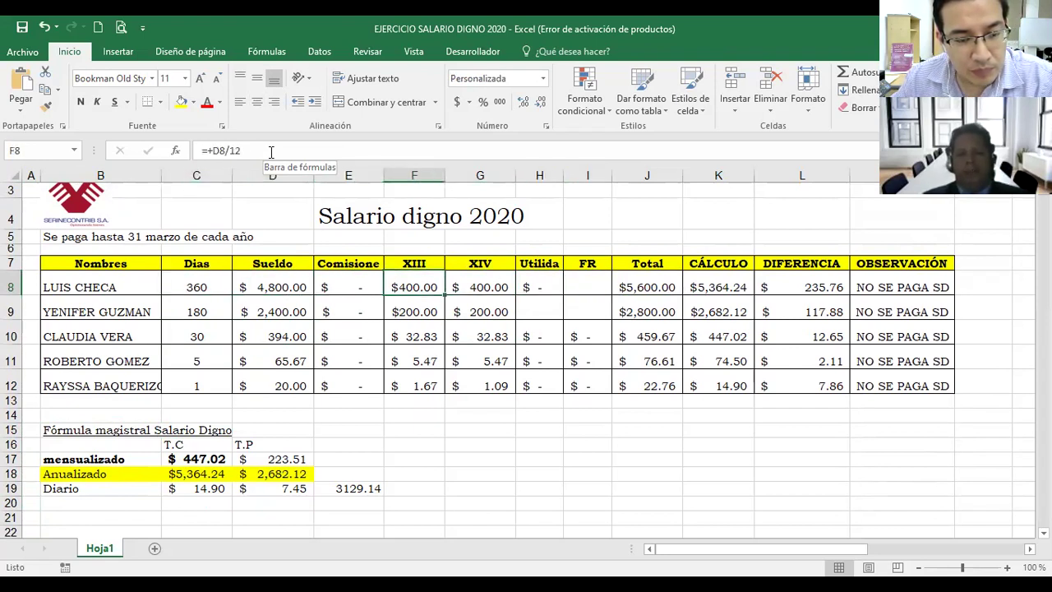
key("Right")
key("Right")
key("Right")
key("Right")
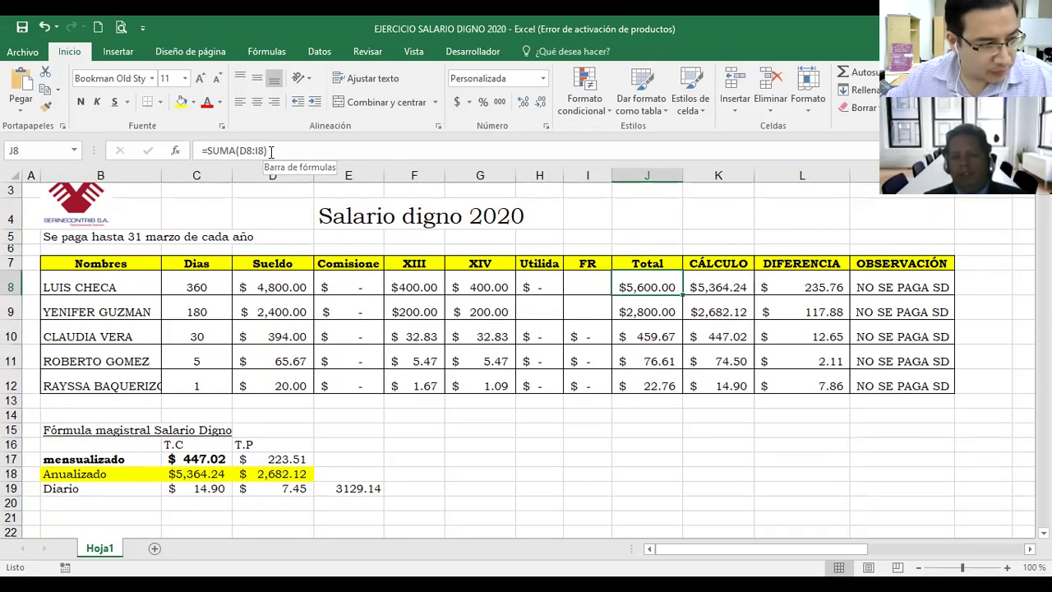
key("Right")
key("Down")
key("Up")
key("Left")
key("Left")
key("Left")
key("Left")
key("Left")
key("Left")
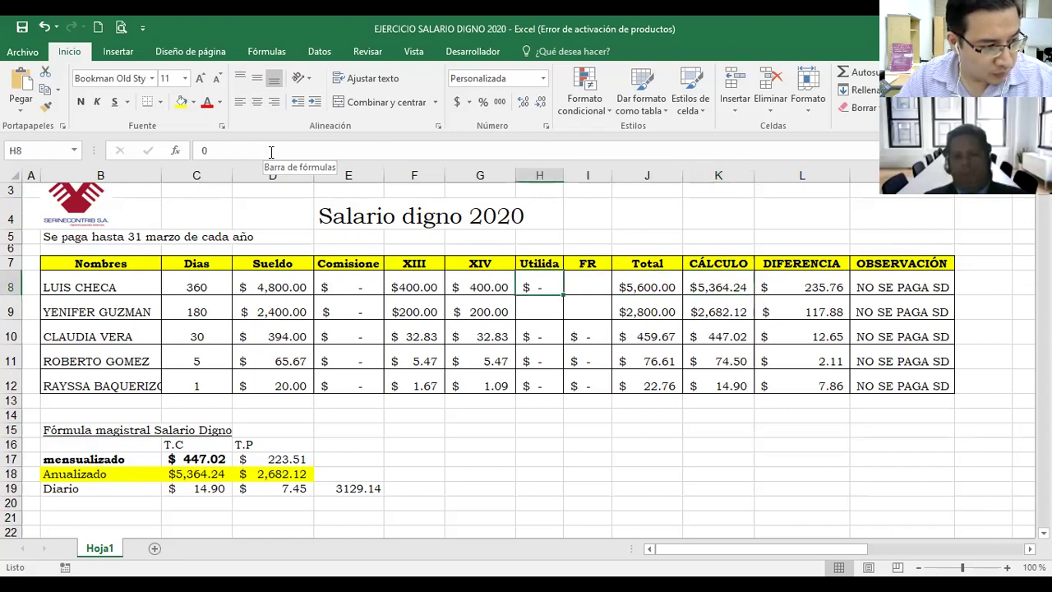
key("Down")
key("Down")
key("Down")
key("Down")
key("Down")
key("Down")
key("Down")
key("Down")
key("Down")
key("Left")
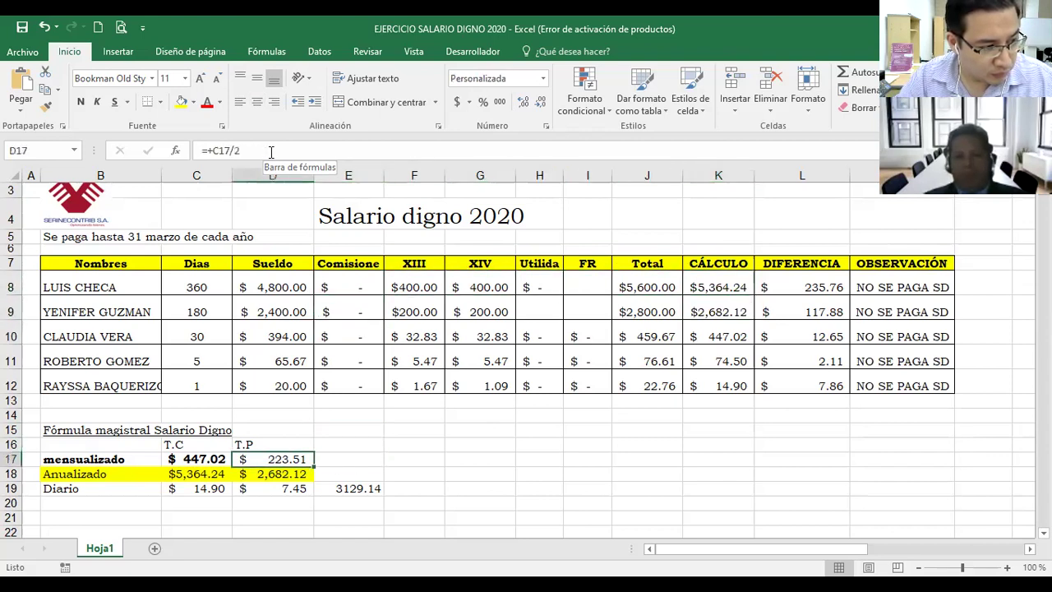
key("Left")
key("Left")
key("Down")
key("Right")
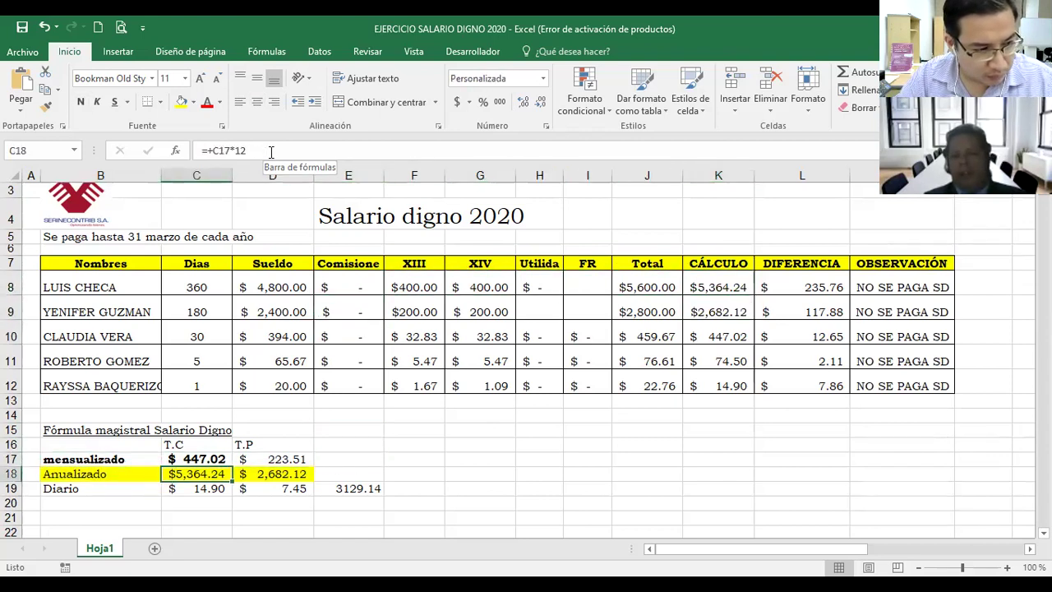
key("Up")
key("Up")
key("Right")
key("Right")
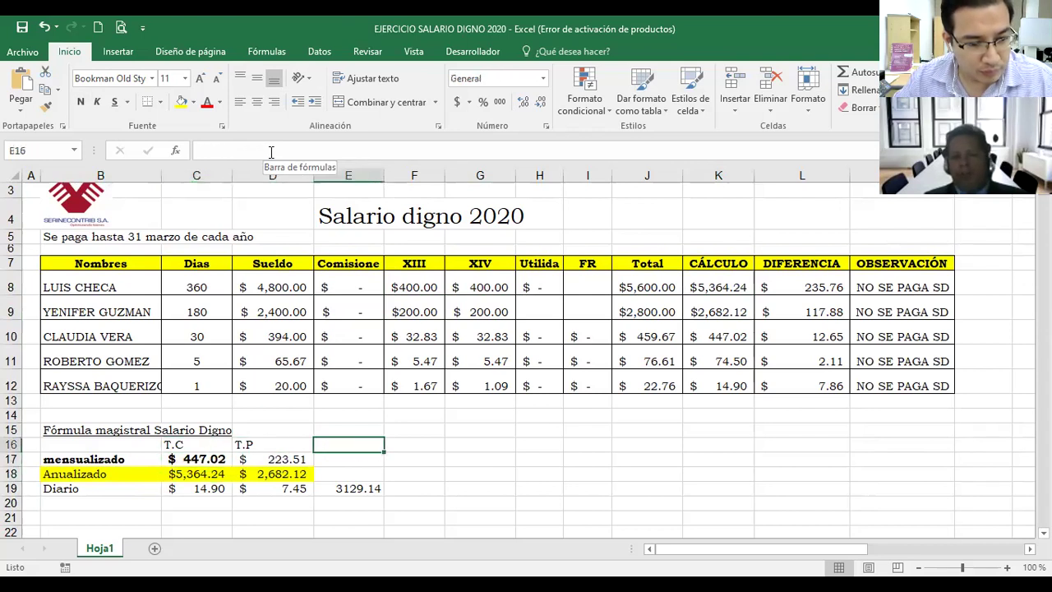
key("Right")
key("Up")
key("Up")
key("Up")
key("Up")
key("Up")
key("Up")
key("Up")
key("Up")
key("Right")
key("Right")
key("Right")
key("Right")
key("Right")
key("Right")
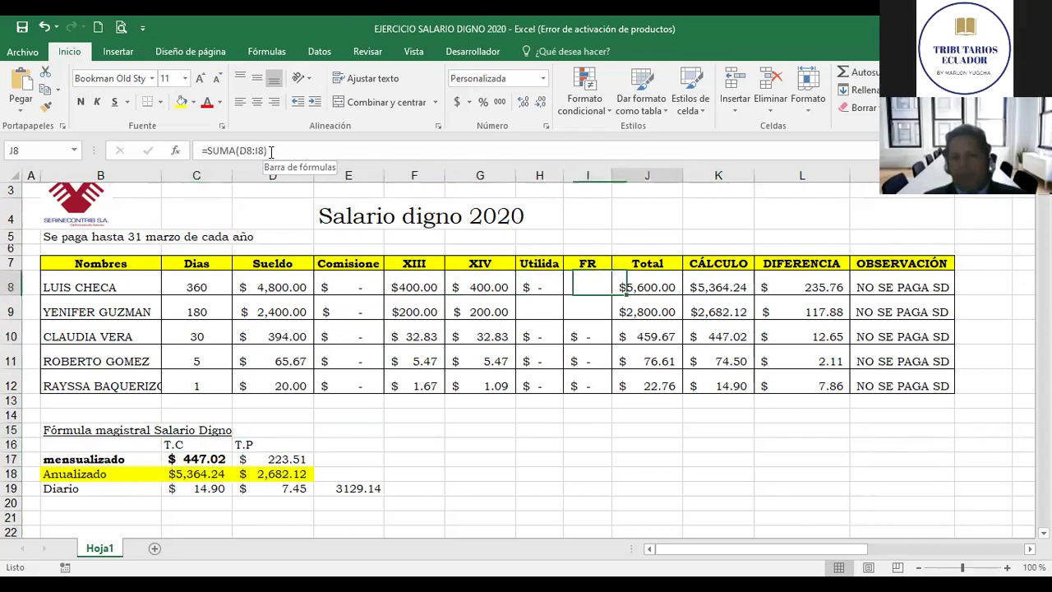
key("Right")
key("Left")
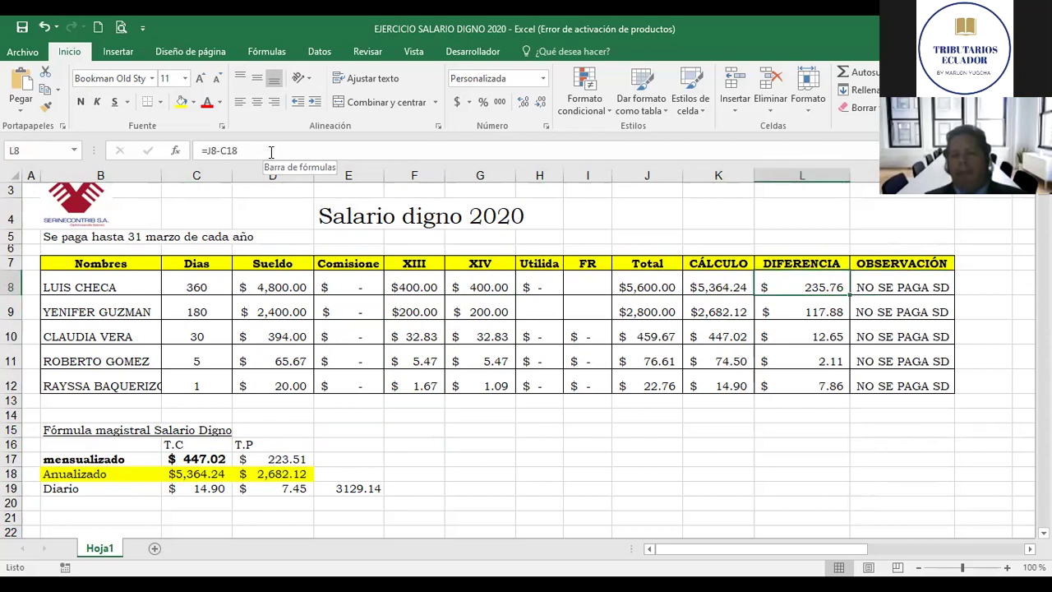
key("Right")
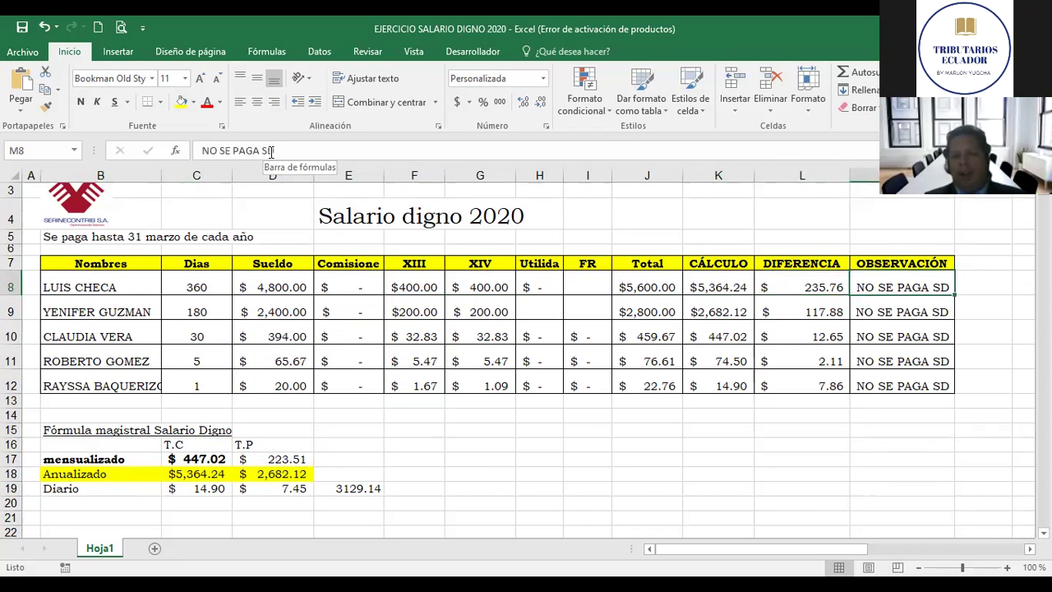
Step: Compare the 180 days in C9 with the part-time salary formulas in D17 and D18
key("Left")
key("Left")
key("Left")
key("Left")
key("Left")
key("Left")
key("Left")
key("Left")
key("Left")
key("Left")
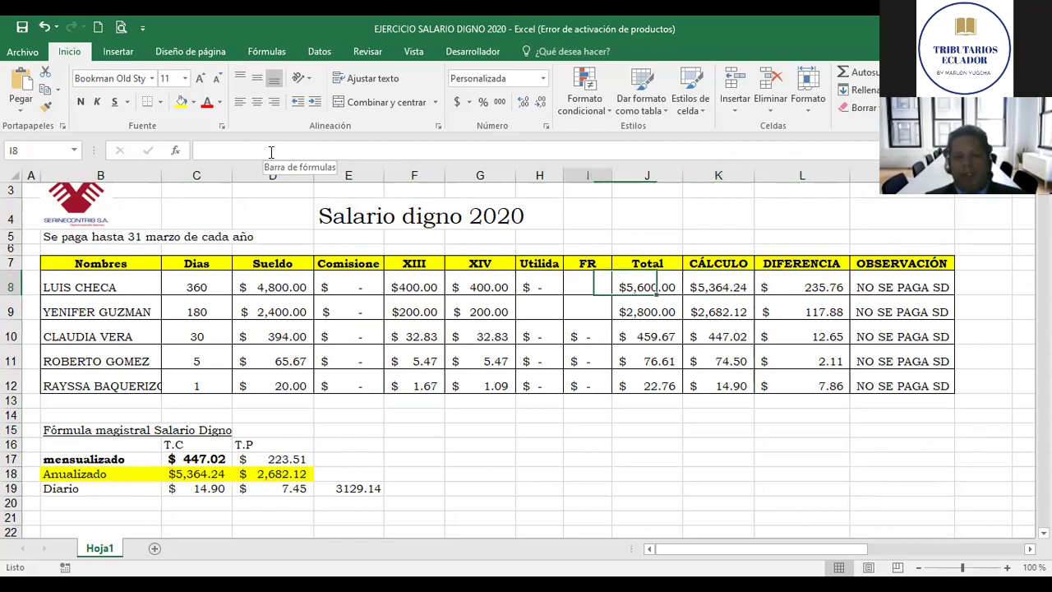
key("Left")
key("Down")
key("Down")
key("Down")
key("Up")
key("Up")
key("Right")
key("Right")
key("Down")
key("Up")
key("Left")
key("Down")
key("Down")
key("Down")
key("Down")
key("Down")
key("Down")
key("Down")
key("Down")
key("Down")
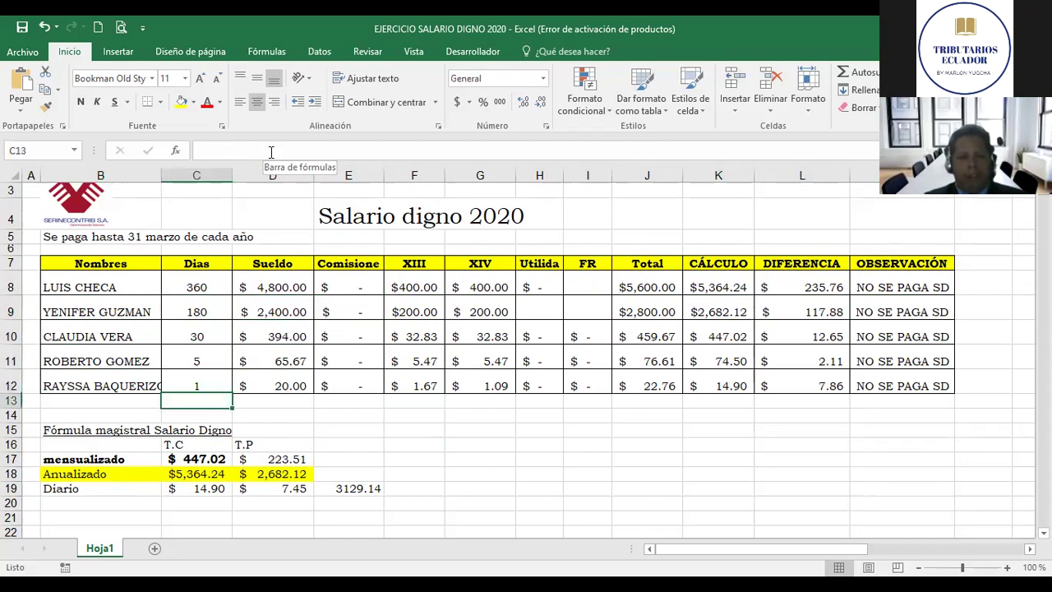
key("Up")
key("Right")
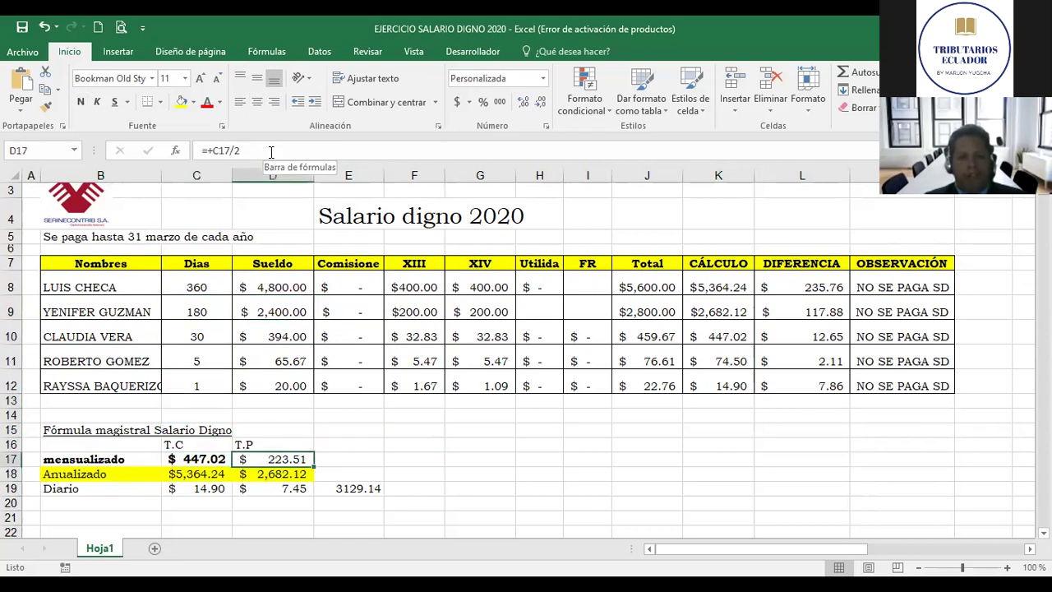
key("Left")
key("Down")
key("Up")
key("Down")
key("Right")
key("Left")
key("Up")
key("Right")
key("Down")
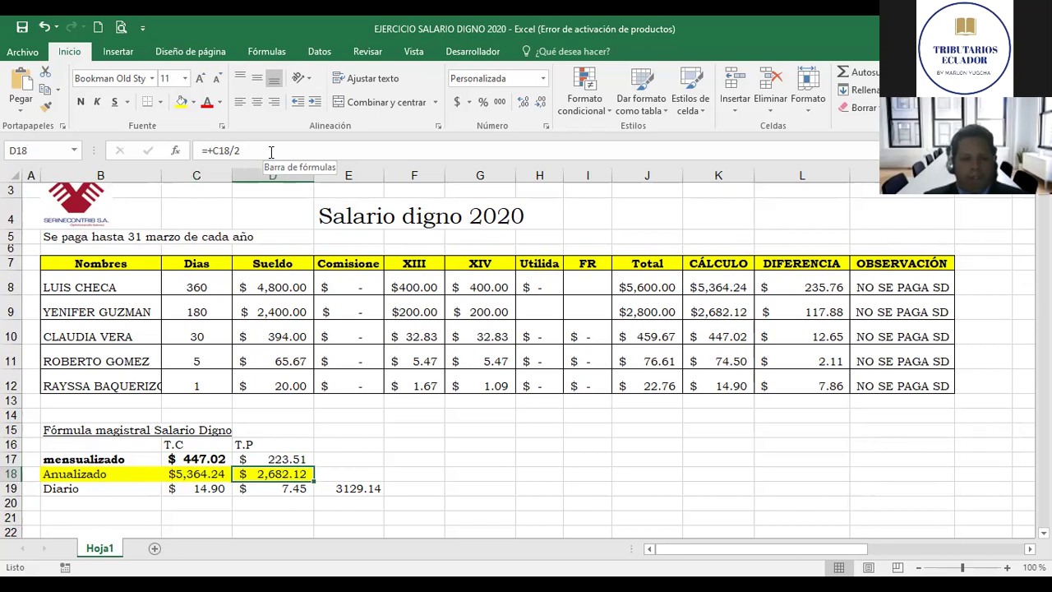
key("Up")
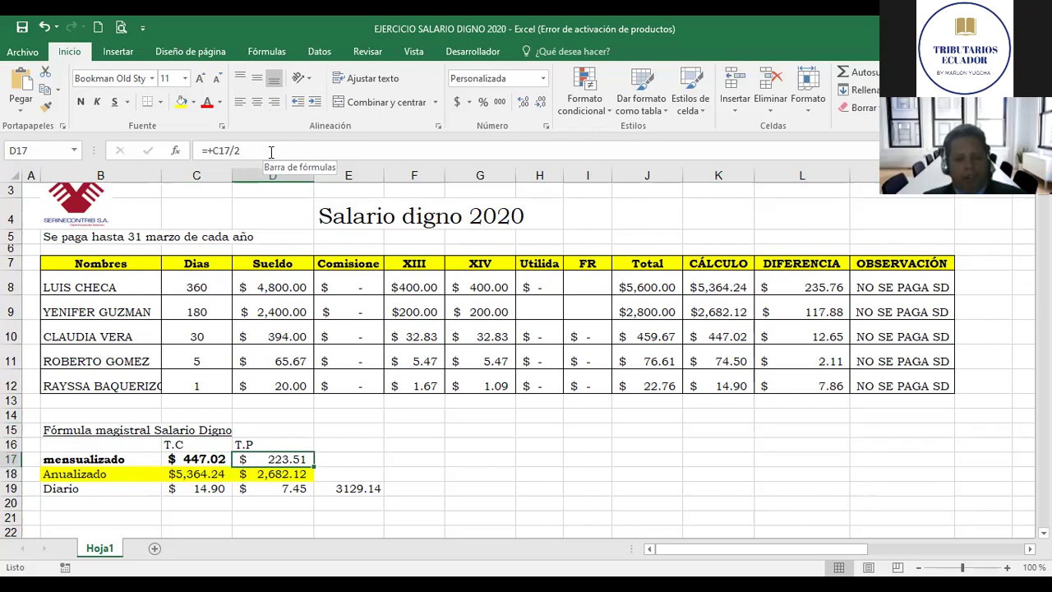
key("F2")
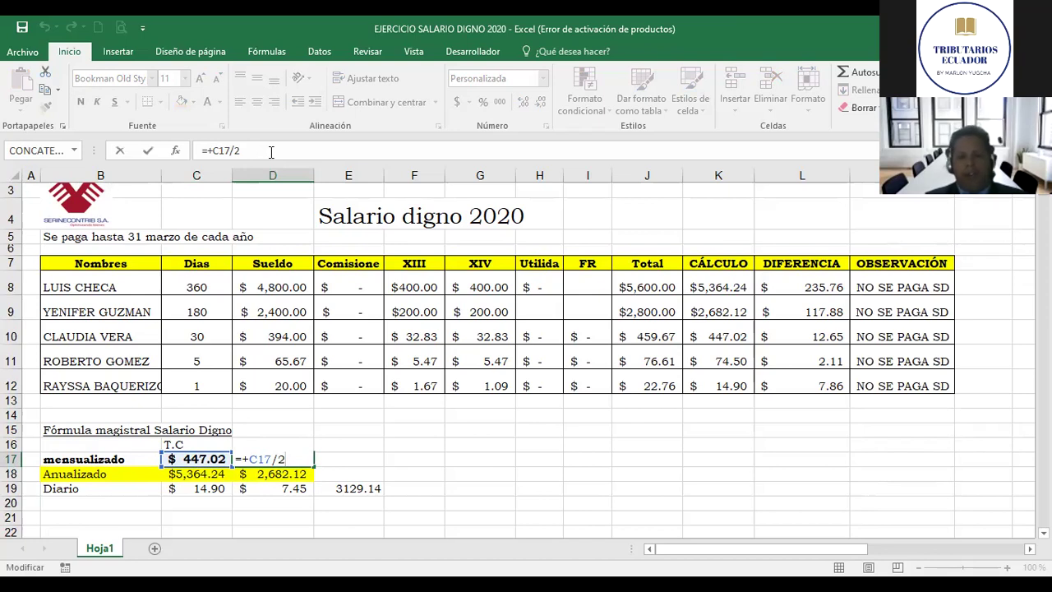
key("ctrl+Return")
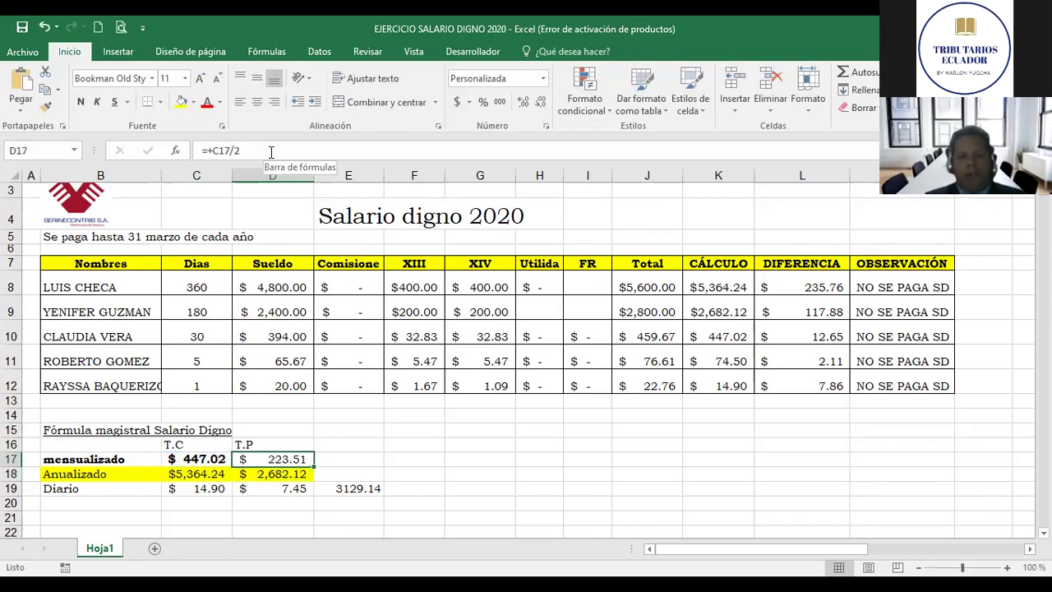
key("Down")
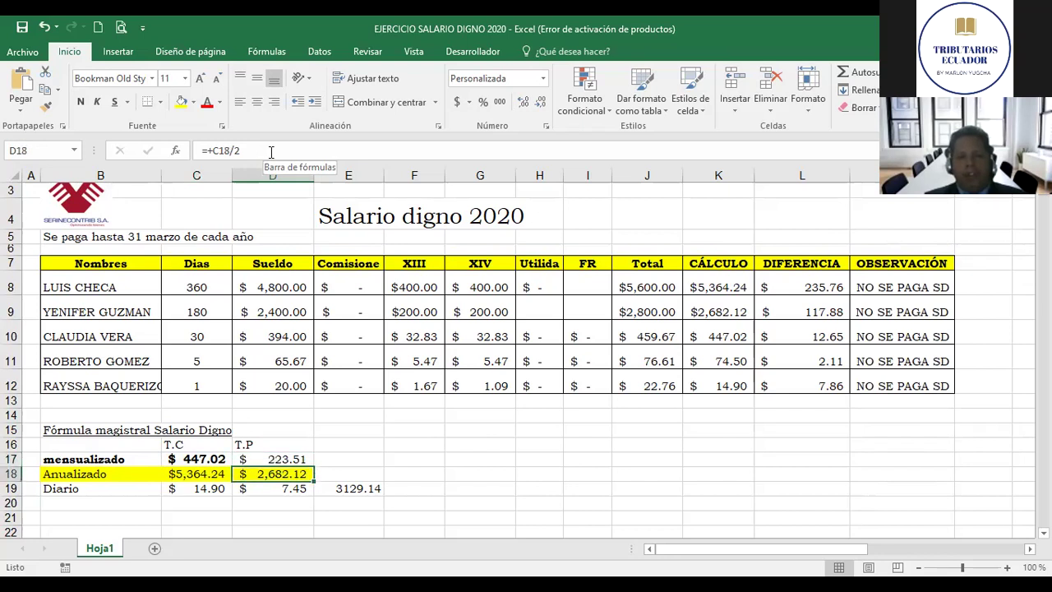
key("Left")
key("Right")
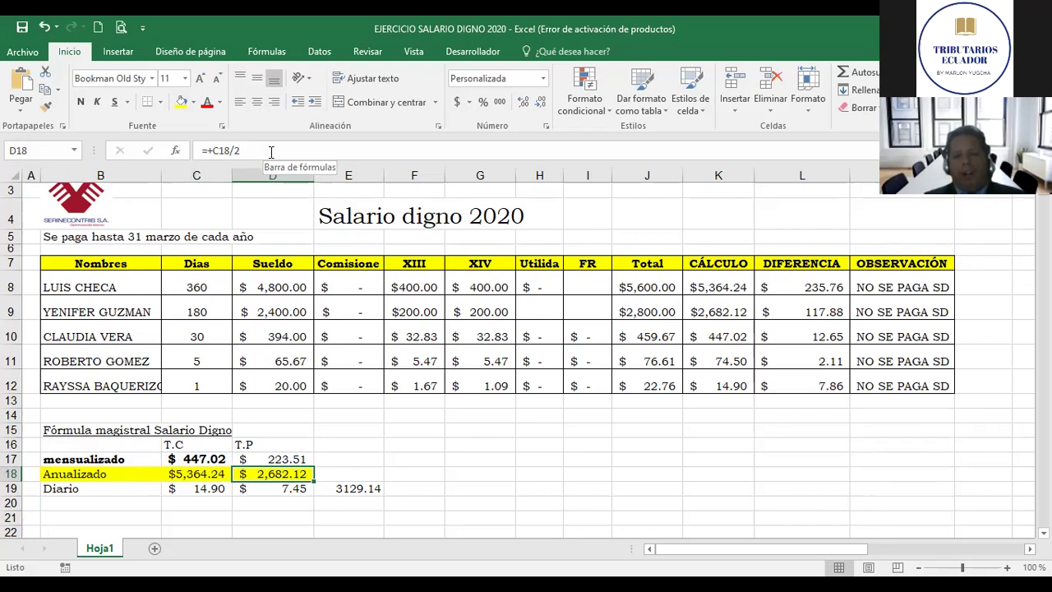
key("Left")
key("Right")
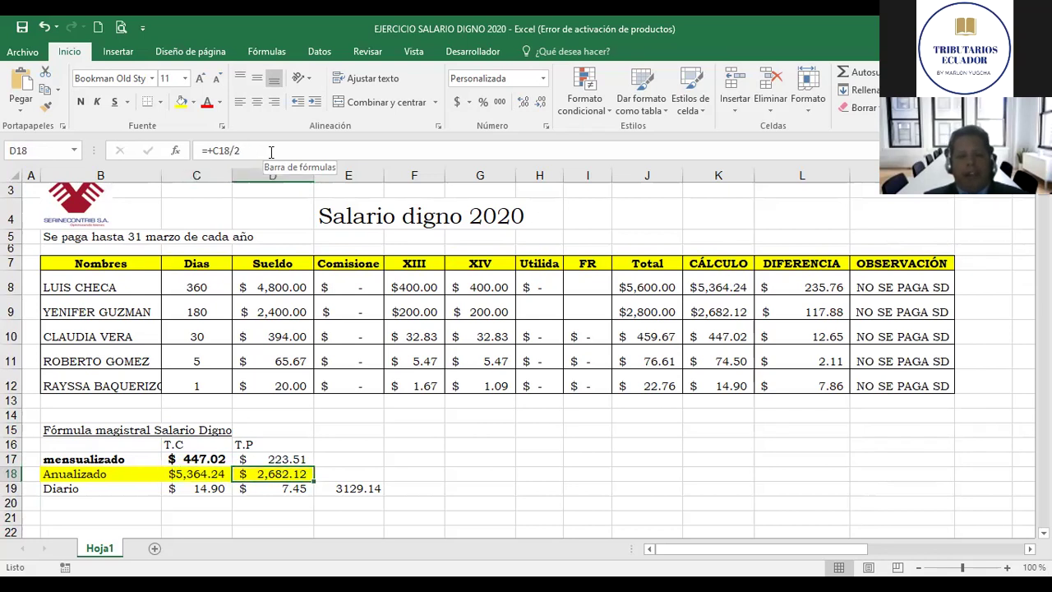
key("Right")
key("Left")
key("Up")
key("Down")
Step: Review the second employee's Total, XIV, Utilidad, FR and CÁLCULO formulas, including the 3129.14 figure
key("Up")
key("Up")
key("Up")
key("Up")
key("Up")
key("Up")
key("Up")
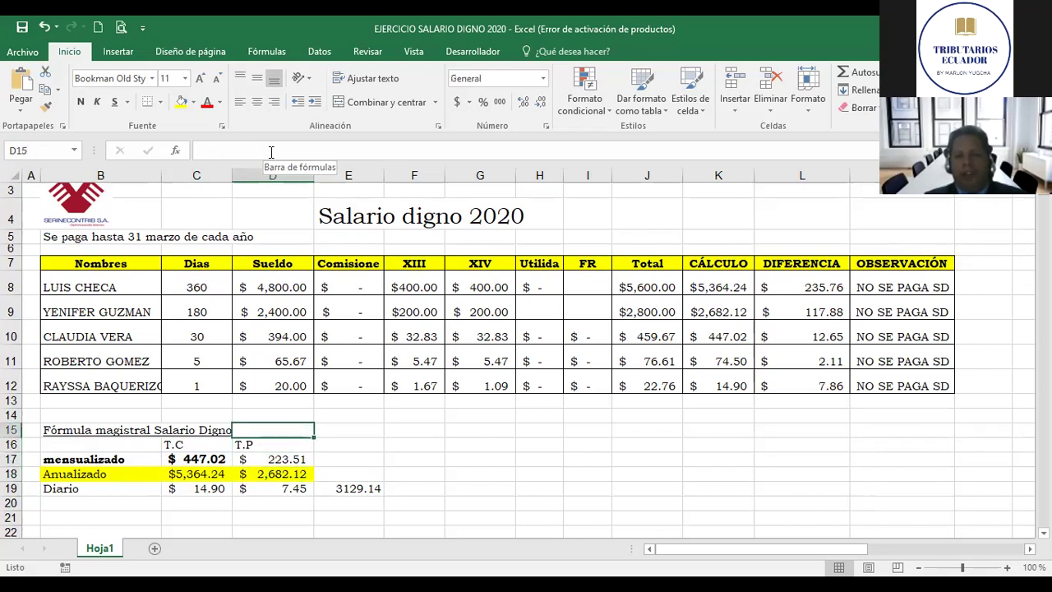
key("Right")
key("Right")
key("Right")
key("Up")
key("Up")
key("Right")
key("Right")
key("Right")
key("Right")
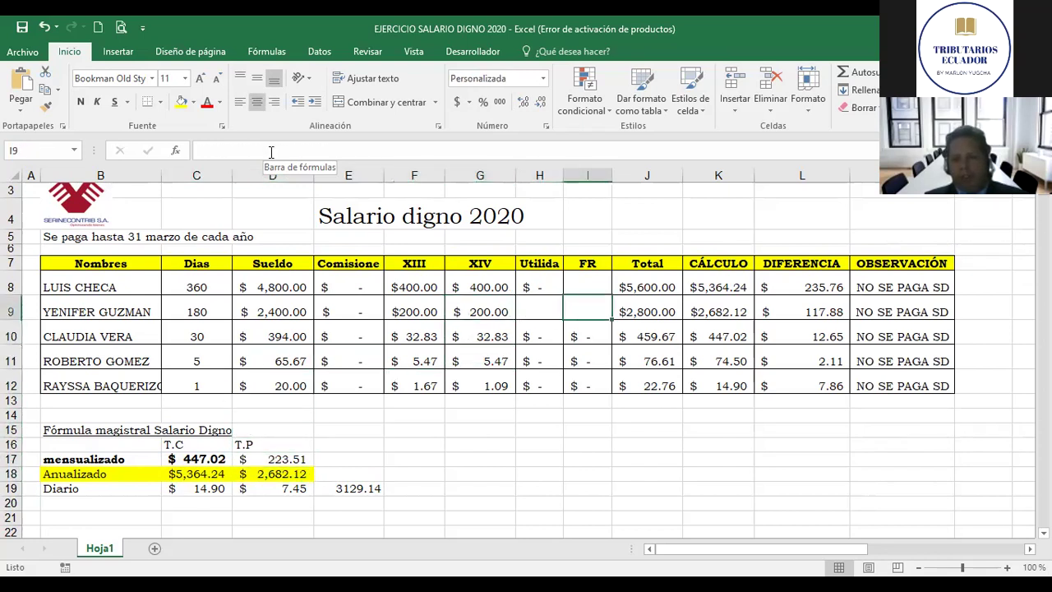
key("Left")
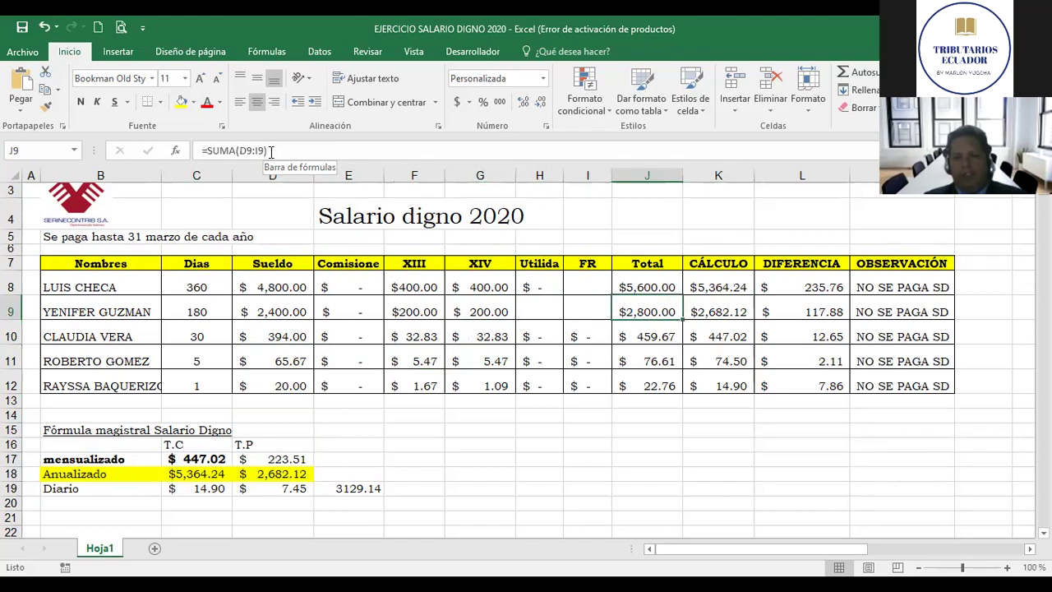
key("Left")
key("Left")
key("Left")
key("Left")
key("Left")
key("Right")
key("Right")
key("Right")
key("Right")
key("Right")
key("Right")
key("Left")
key("Left")
key("Down")
key("Down")
key("Down")
key("Up")
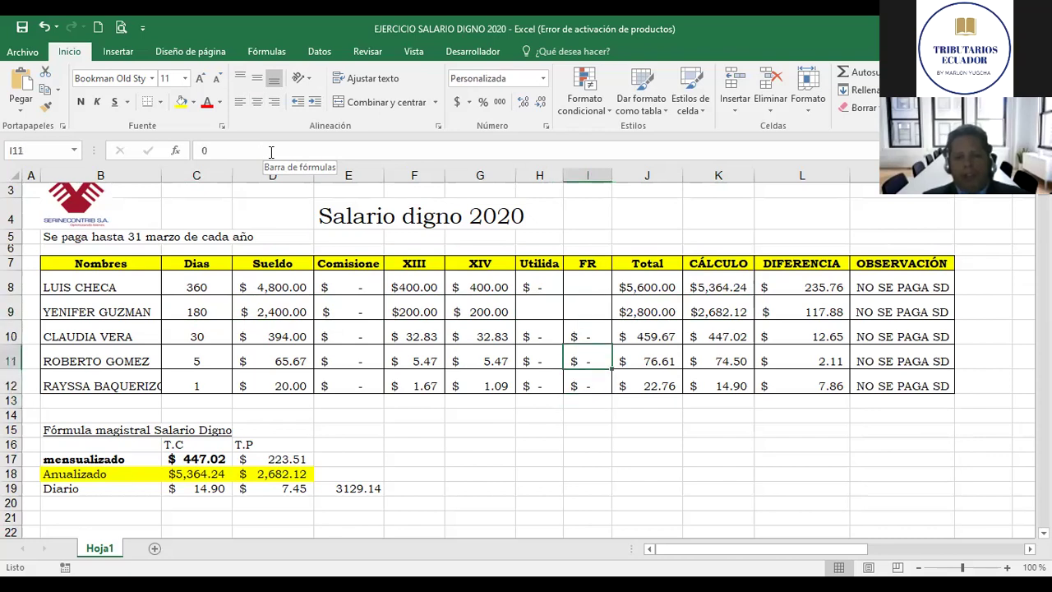
key("Up")
key("Left")
key("Left")
key("Left")
key("Down")
key("Down")
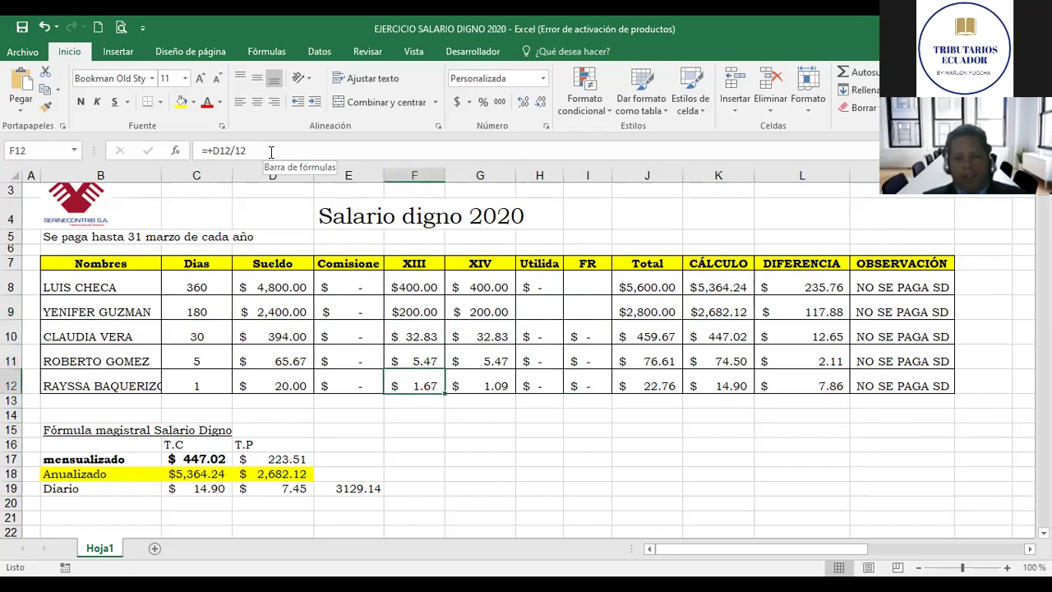
key("Down")
key("Down")
key("Down")
key("Down")
key("Down")
key("Down")
key("Down")
key("Left")
key("Left")
key("Up")
key("Up")
key("Up")
key("Up")
key("Up")
key("Up")
key("Up")
key("Up")
key("Right")
key("Right")
key("Right")
key("Right")
key("Right")
key("Right")
key("Right")
key("Up")
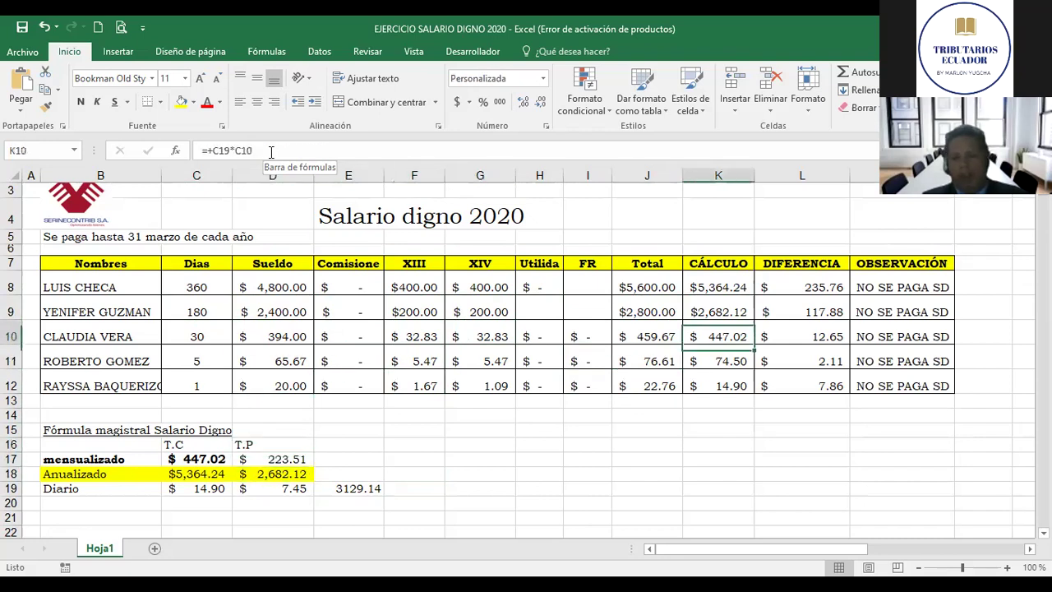
key("Up")
key("Right")
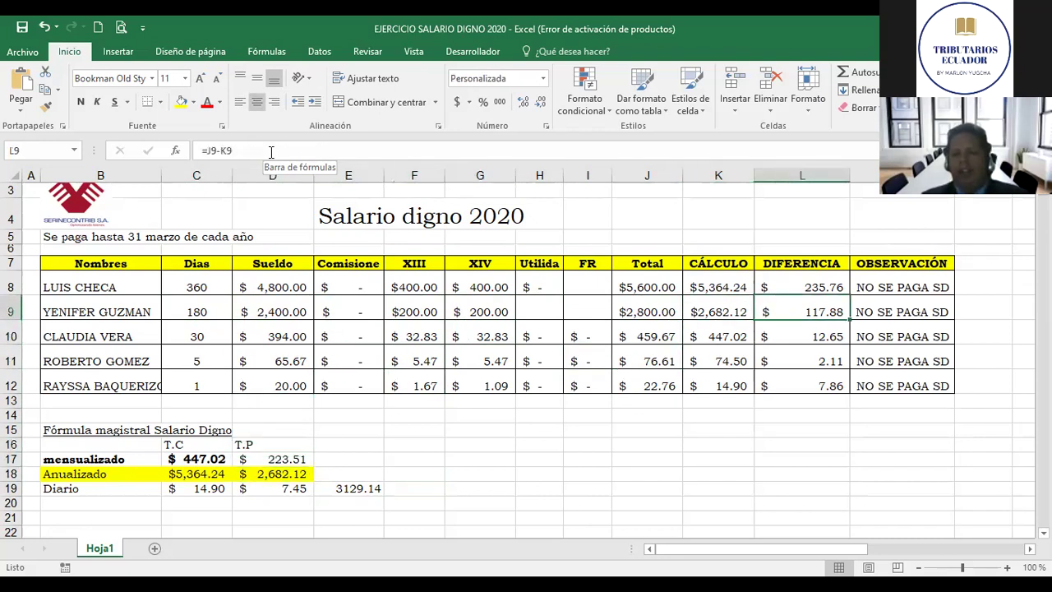
key("Right")
key("Left")
key("Left")
key("Left")
key("Left")
key("Right")
key("Right")
key("Right")
key("Left")
key("Left")
key("Left")
key("Left")
key("Left")
key("Left")
key("Left")
key("Left")
key("Left")
key("Left")
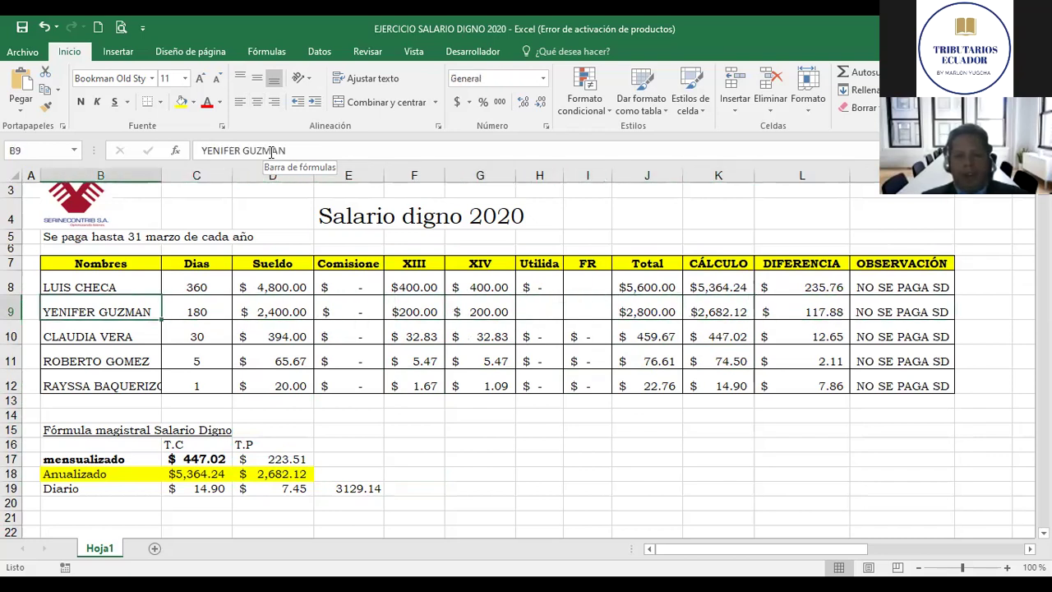
Step: Check the 30 days worked in C10, the D18 formula and the XIII amount in F9
key("Down")
key("Right")
key("Up")
key("Down")
key("Down")
key("Down")
key("Down")
key("Down")
key("Down")
key("Down")
key("Down")
key("Down")
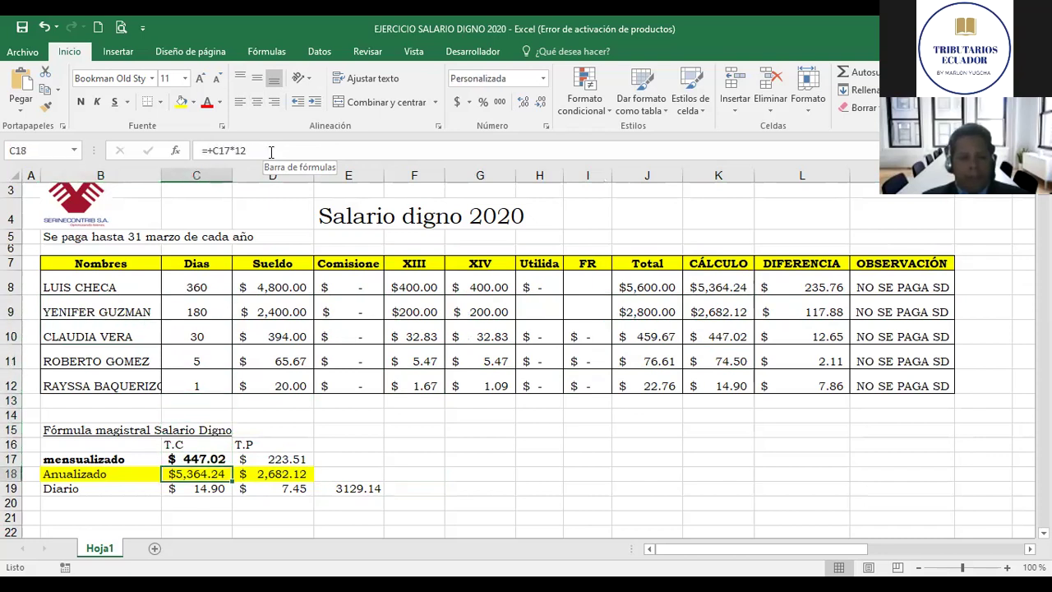
key("Right")
key("Right")
key("Up")
key("Up")
key("Up")
key("Up")
key("Up")
key("Up")
key("Up")
key("Up")
key("Up")
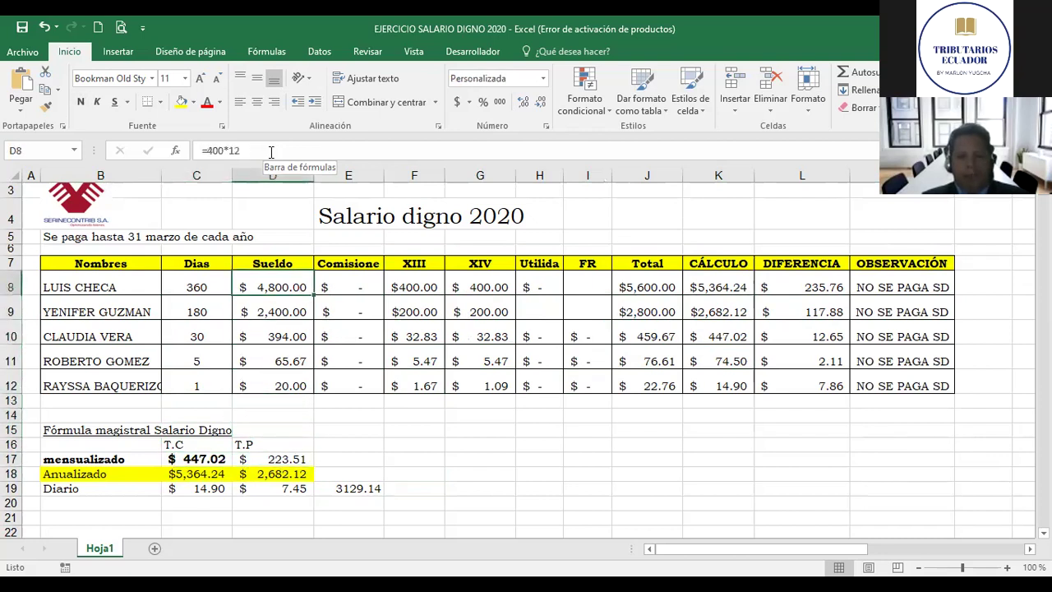
key("Right")
key("Right")
key("Down")
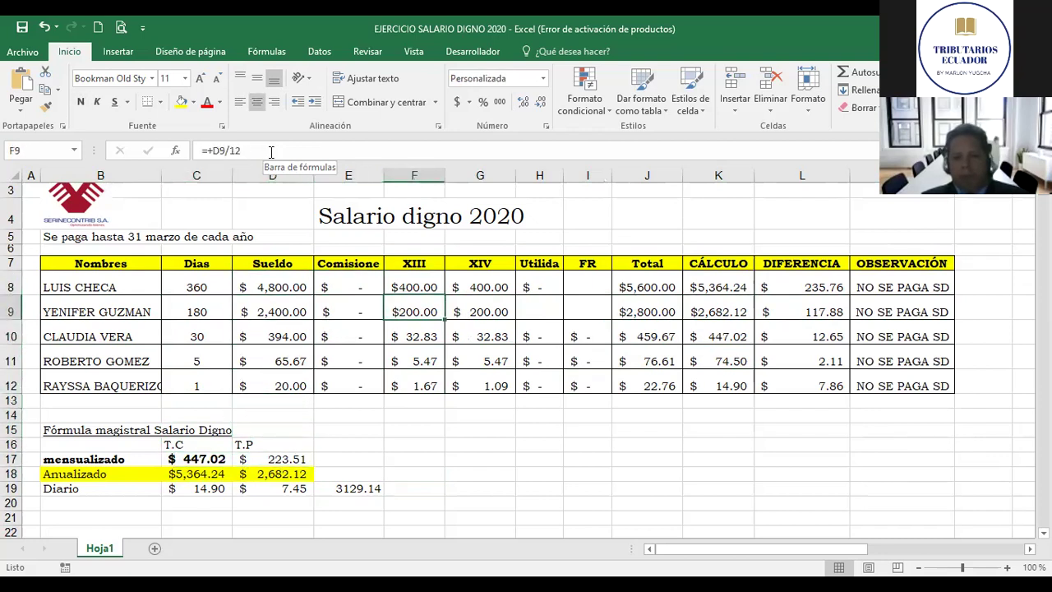
key("Left")
key("Right")
key("Right")
key("Right")
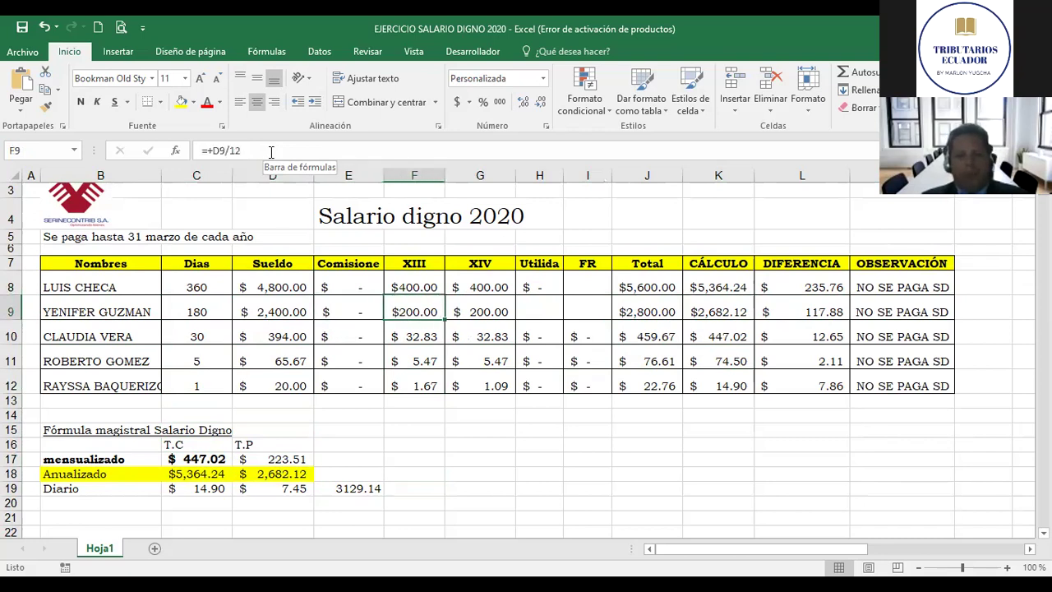
key("Left")
key("Left")
key("Left")
key("Left")
key("Left")
key("Right")
key("Right")
key("Right")
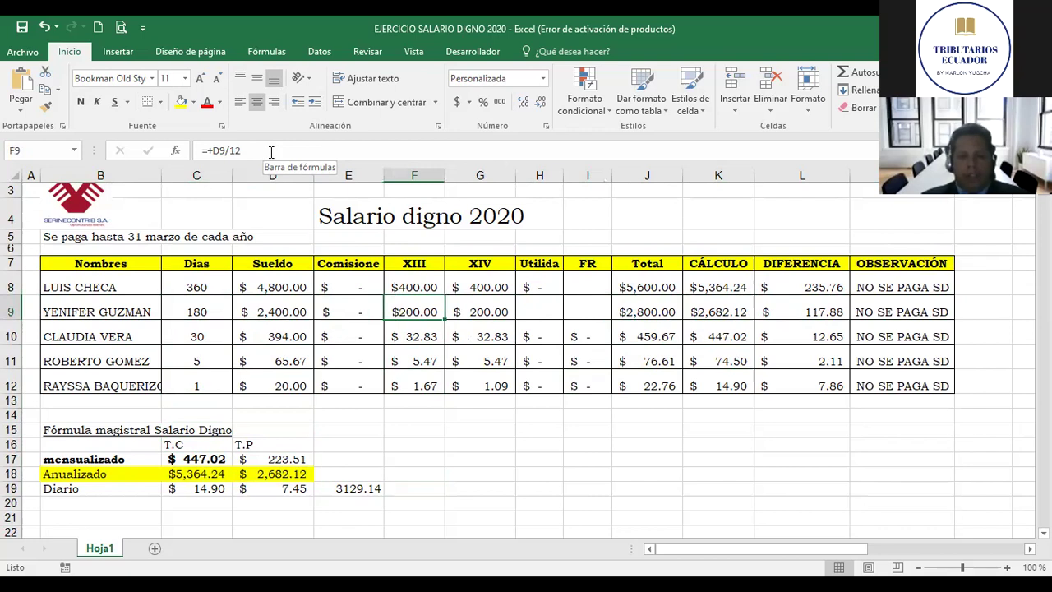
Step: Clear the $200.00 XIII value in F9 and confirm J9, K9 $2,682.12 and L9 -82.12
key("Delete")
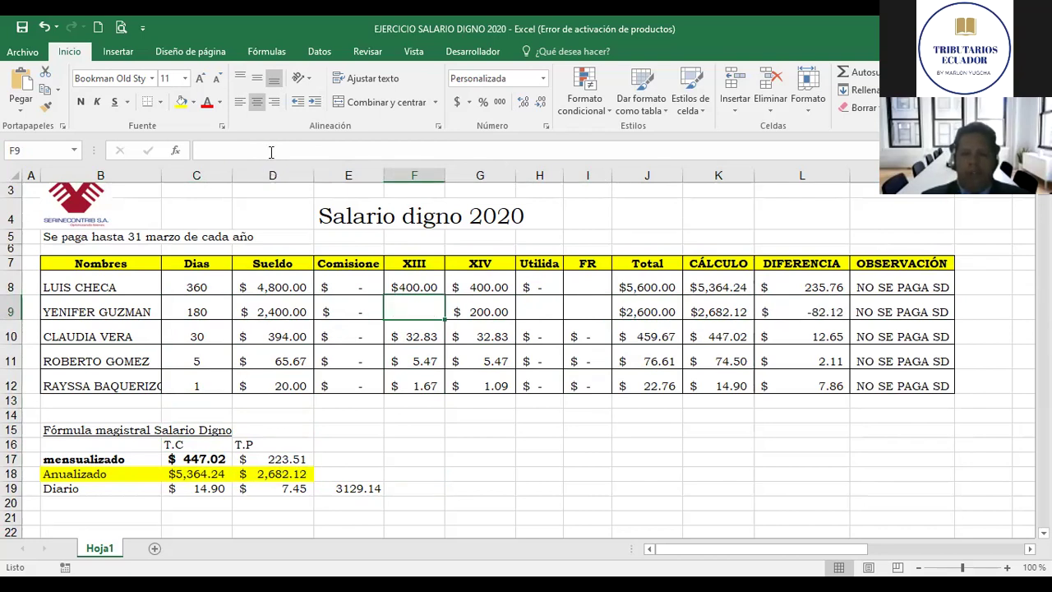
key("Right")
key("Right")
key("Right")
key("Right")
key("Right")
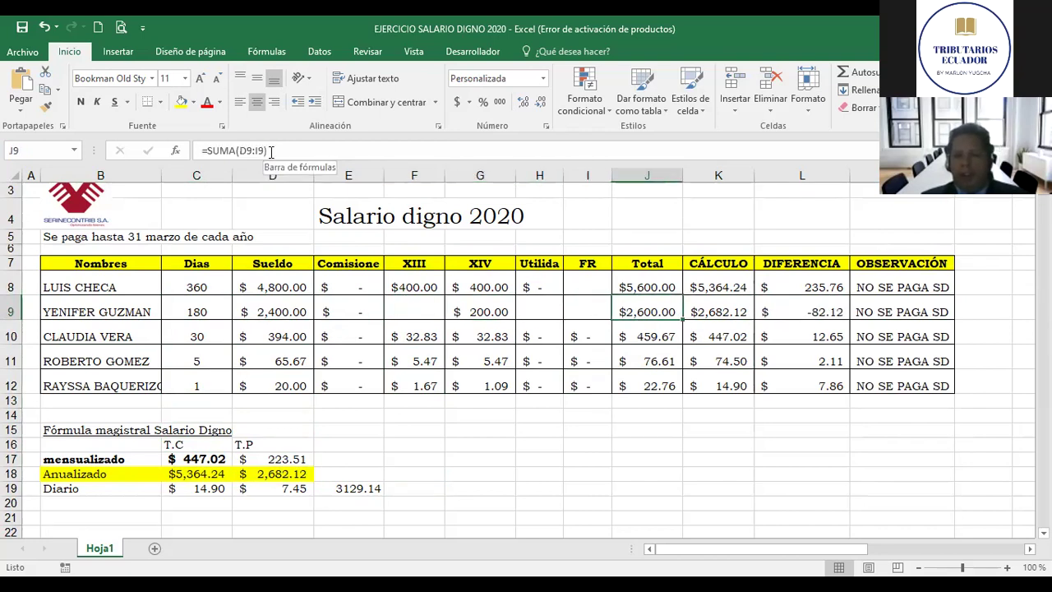
key("Left")
key("Left")
key("Right")
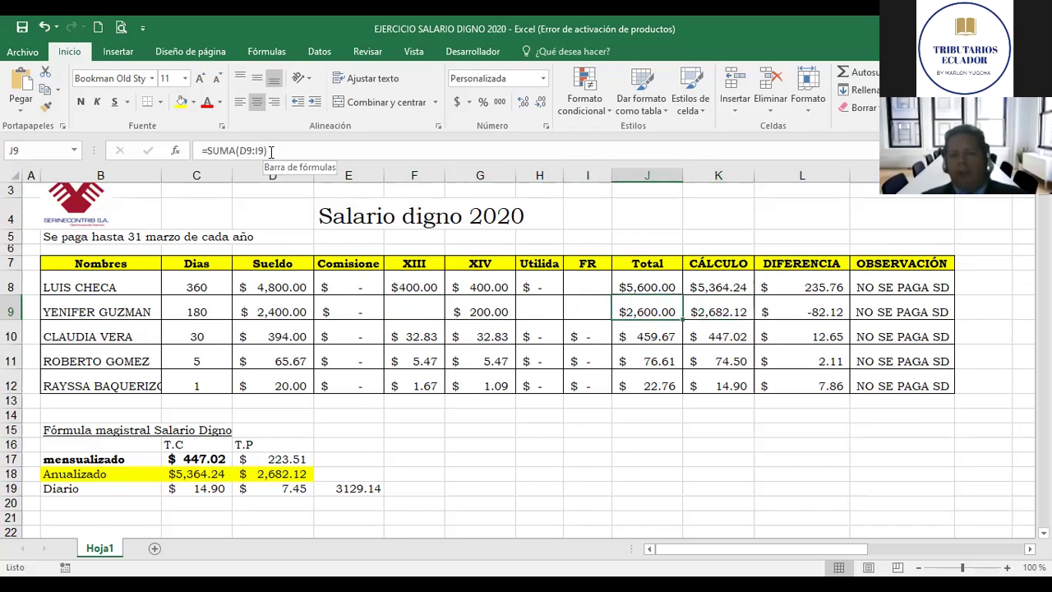
key("Right")
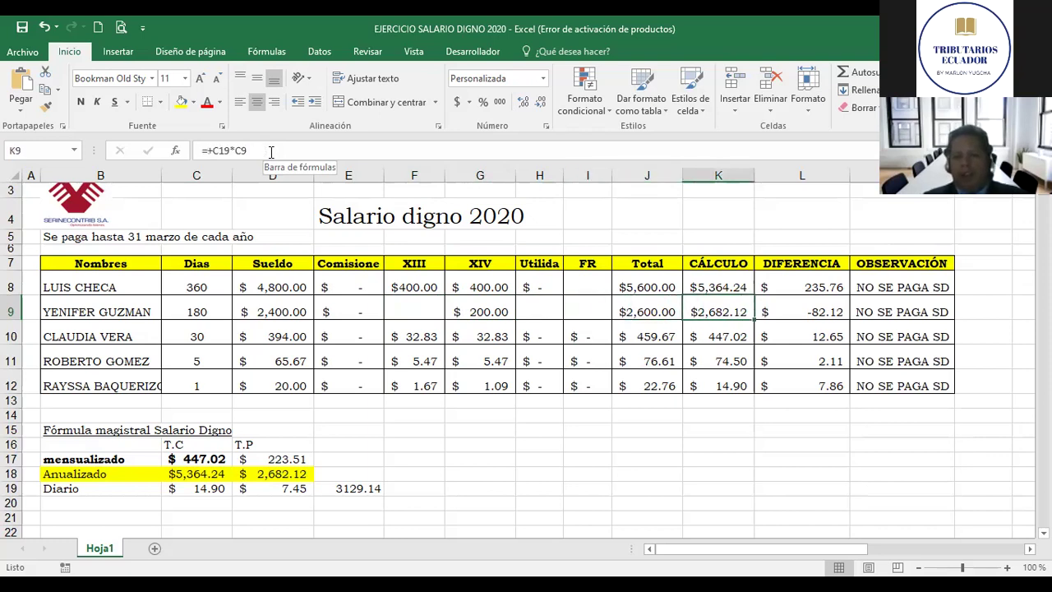
key("Right")
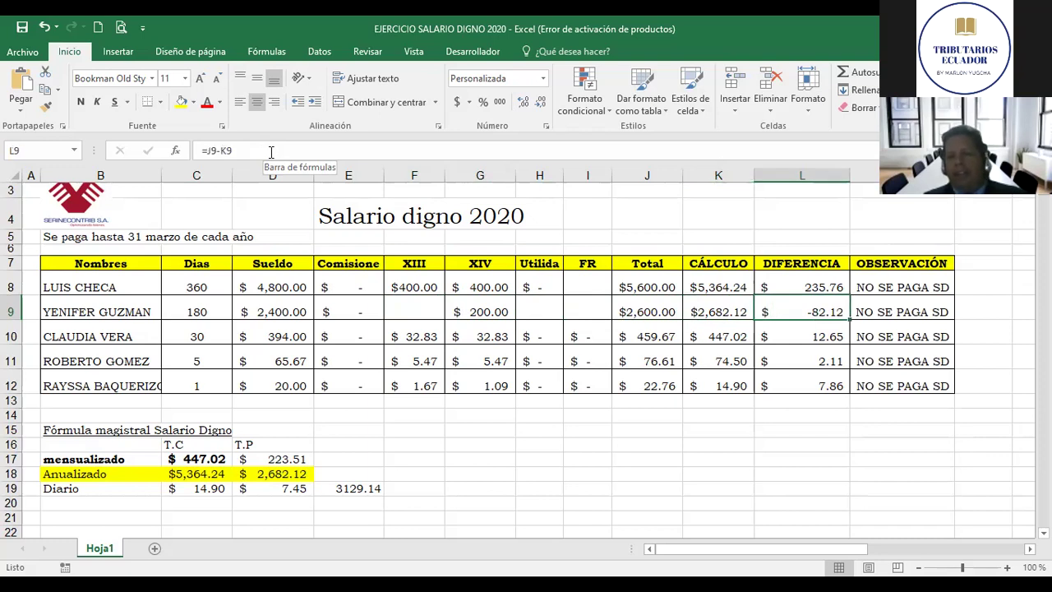
key("Right")
key("Left")
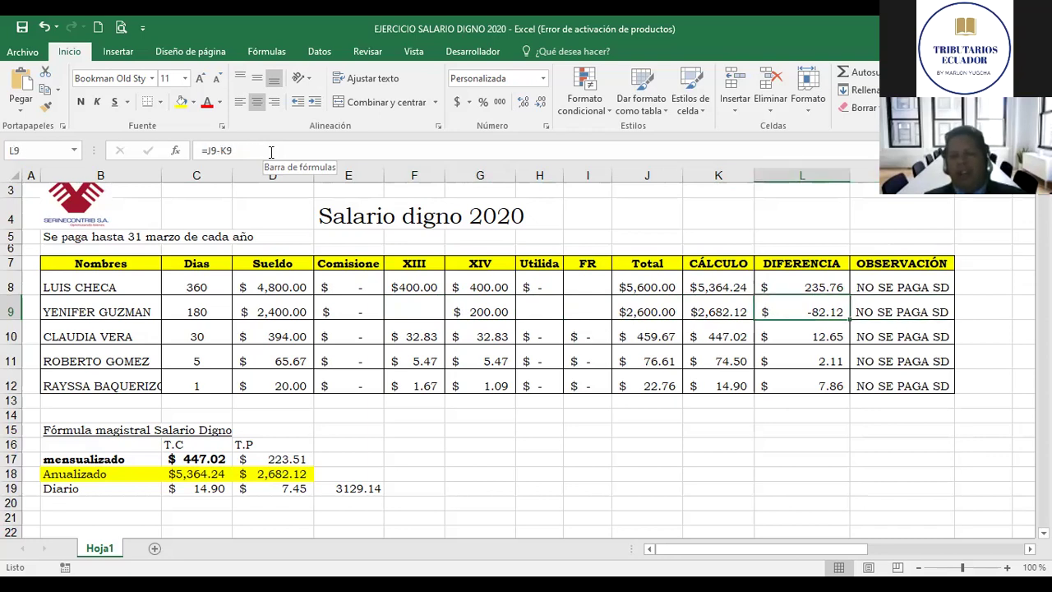
key("Right")
key("Left")
key("Left")
key("Right")
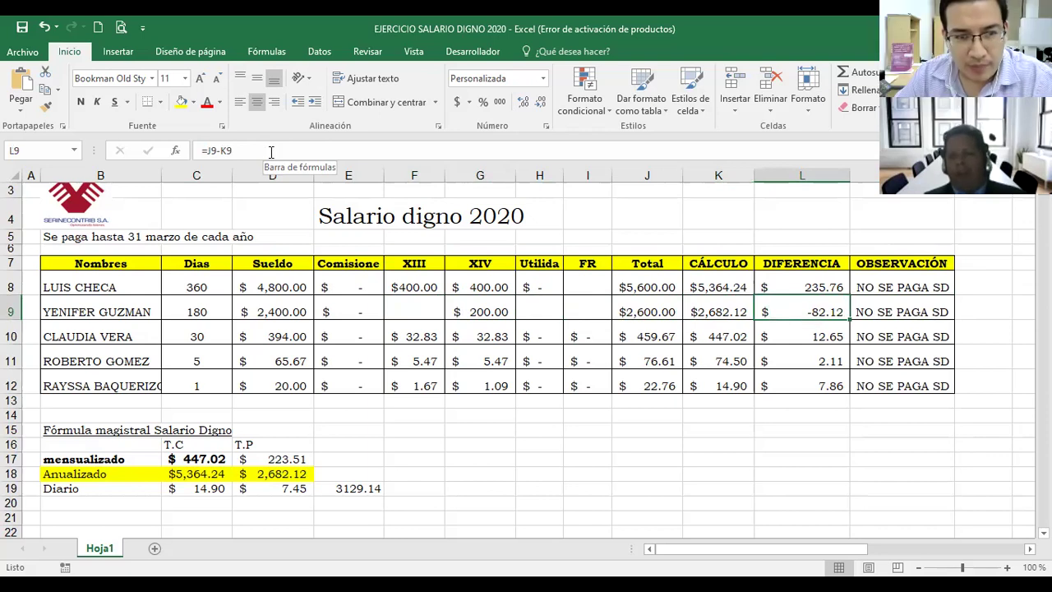
key("Right")
key("Left")
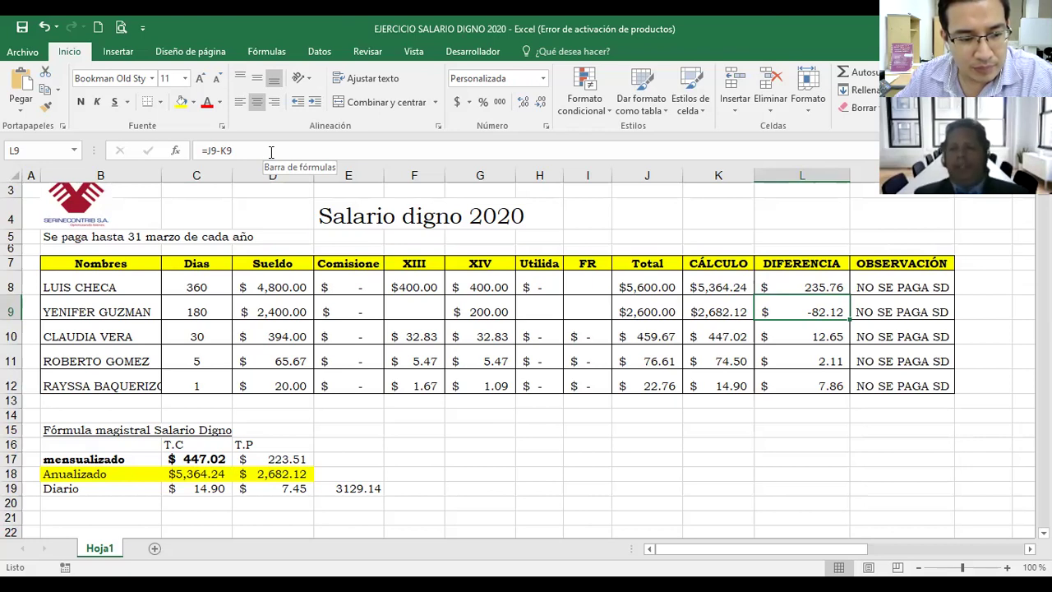
key("Left")
key("Left")
key("Left")
key("Left")
key("Left")
key("Left")
key("Left")
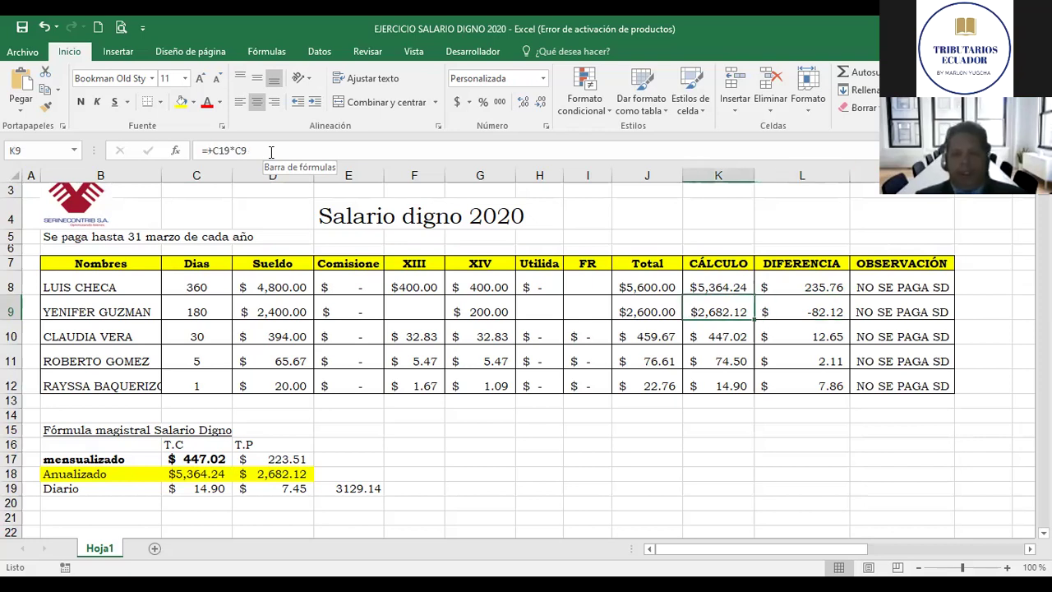
key("Left")
key("Left")
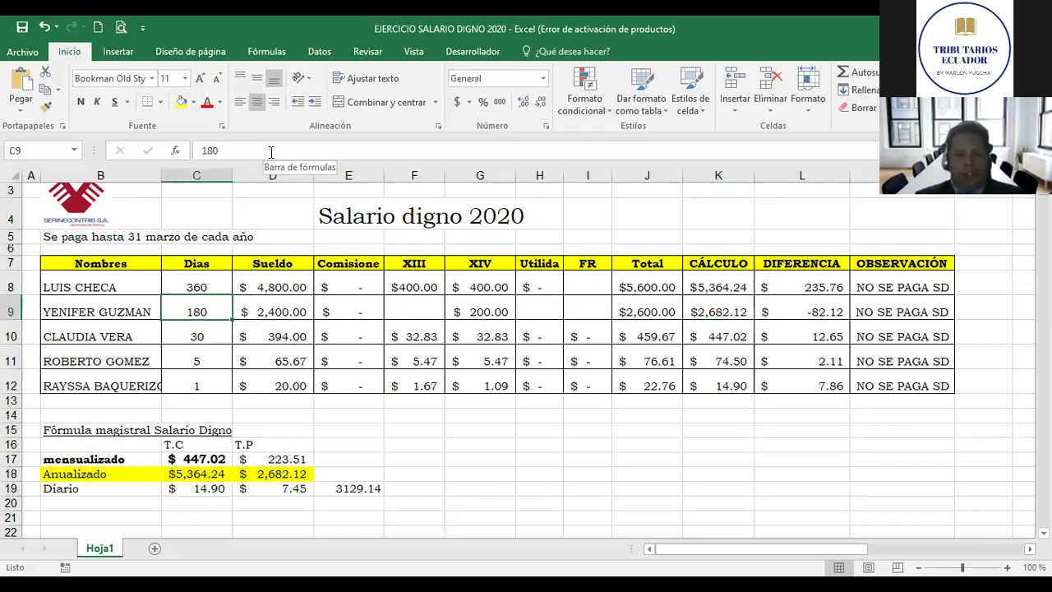
key("Down")
key("Left")
key("Right")
key("Right")
key("Left")
key("Right")
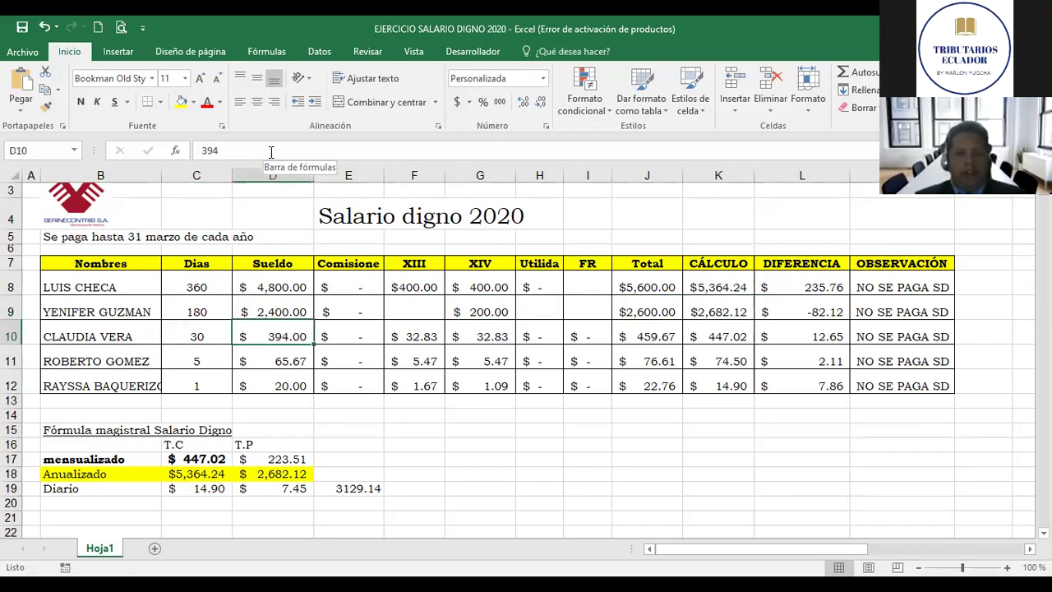
key("Right")
key("Left")
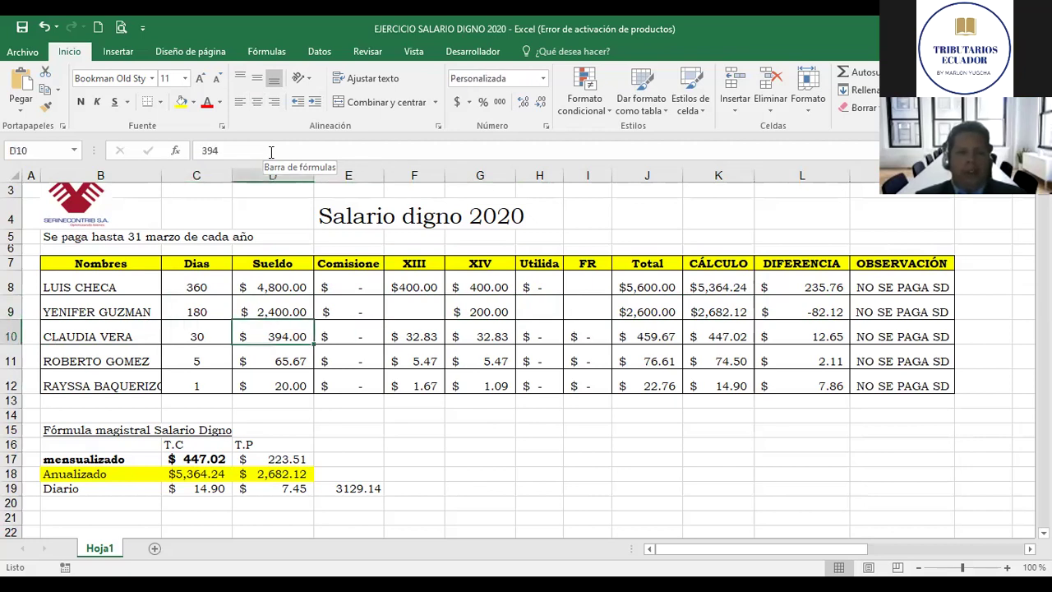
key("Right")
key("Right")
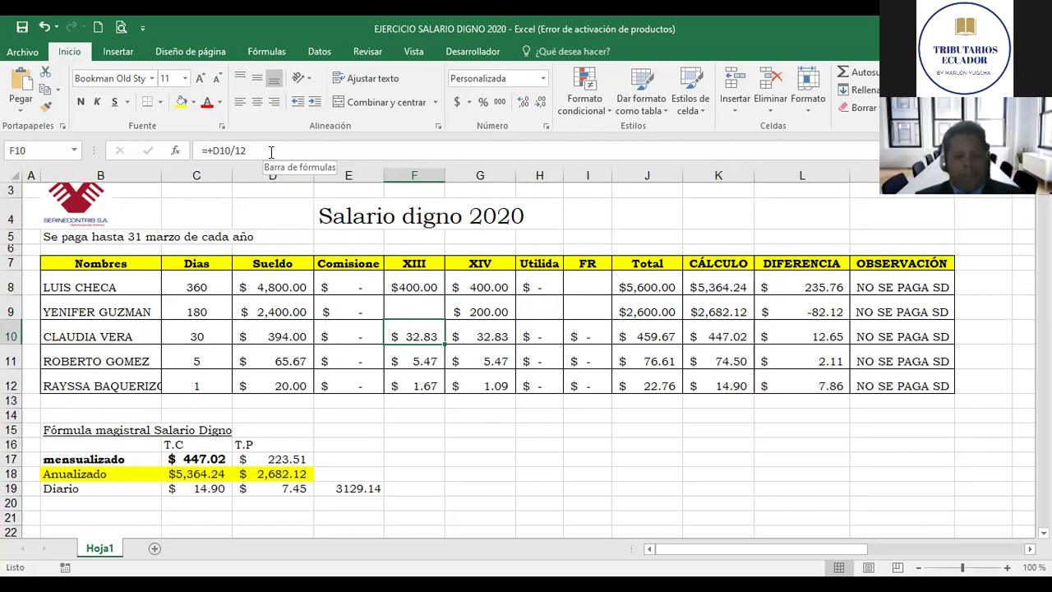
left_click(271, 152)
key("Return")
key("Up")
key("Right")
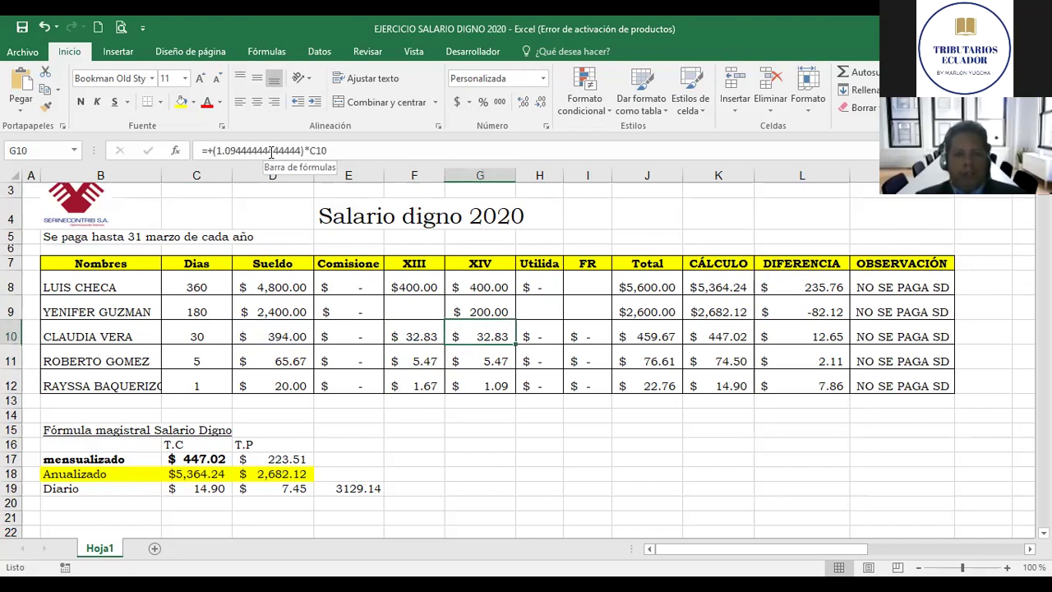
key("Left")
key("Left")
key("Right")
key("Right")
key("Right")
key("Right")
key("Right")
key("Right")
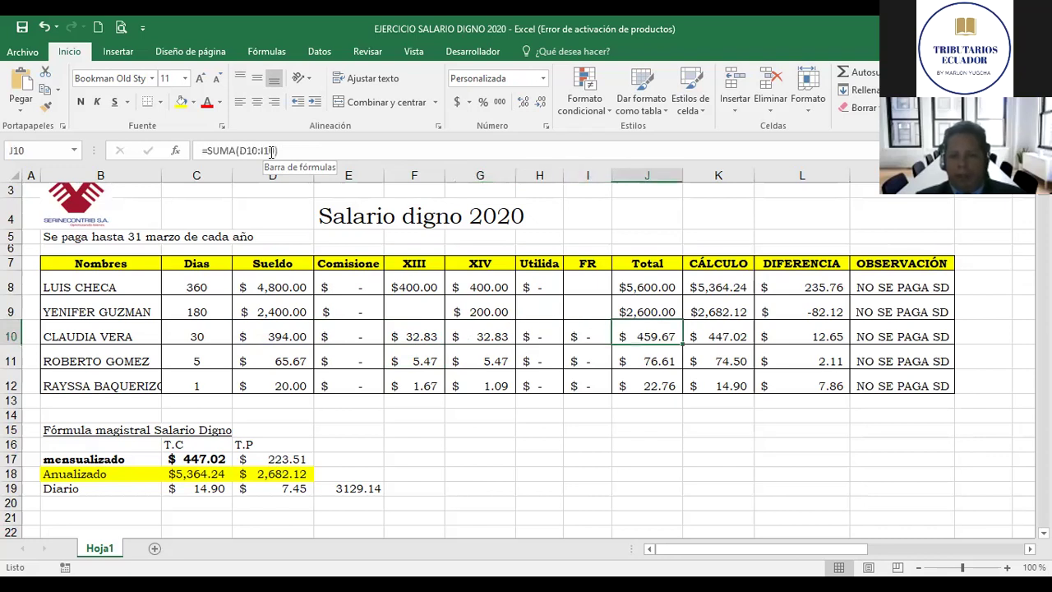
key("Left")
key("Left")
key("Left")
key("Down")
key("Down")
key("Down")
key("Down")
key("Down")
key("Left")
key("Left")
key("Left")
key("Down")
key("Left")
key("Left")
key("Down")
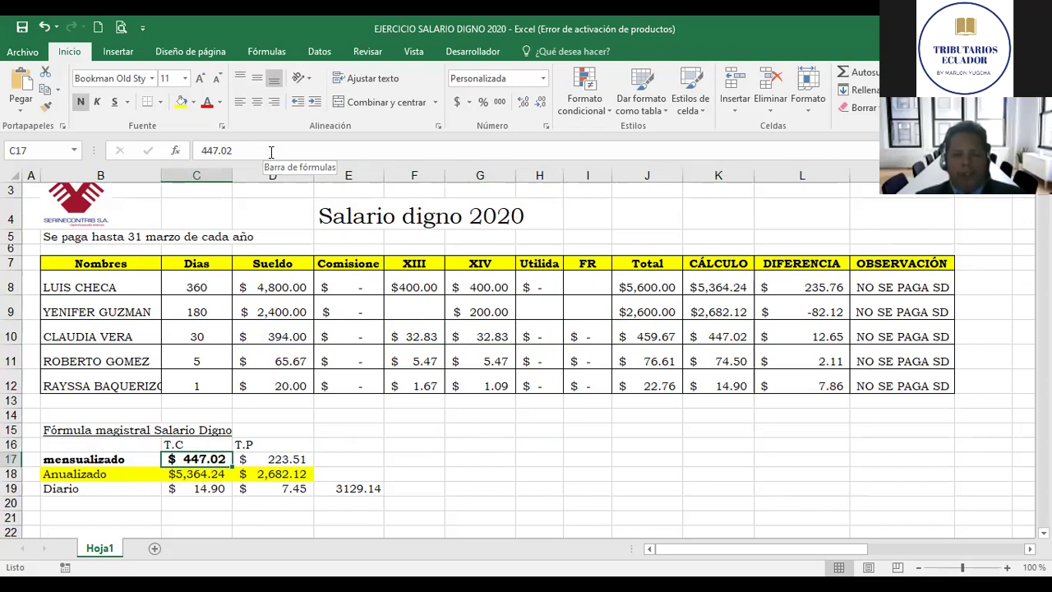
key("Right")
key("Right")
key("Up")
key("Up")
key("Up")
key("Up")
key("Up")
key("Up")
key("Up")
key("Up")
key("Down")
key("Right")
key("Right")
key("Right")
key("Right")
key("Right")
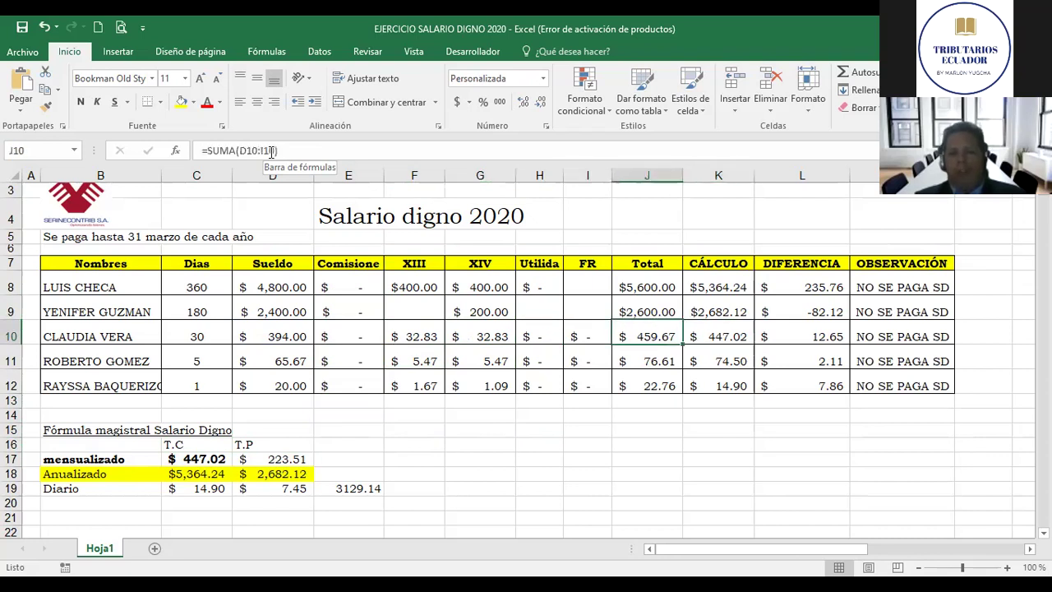
key("Left")
key("Left")
key("Left")
key("Left")
key("Left")
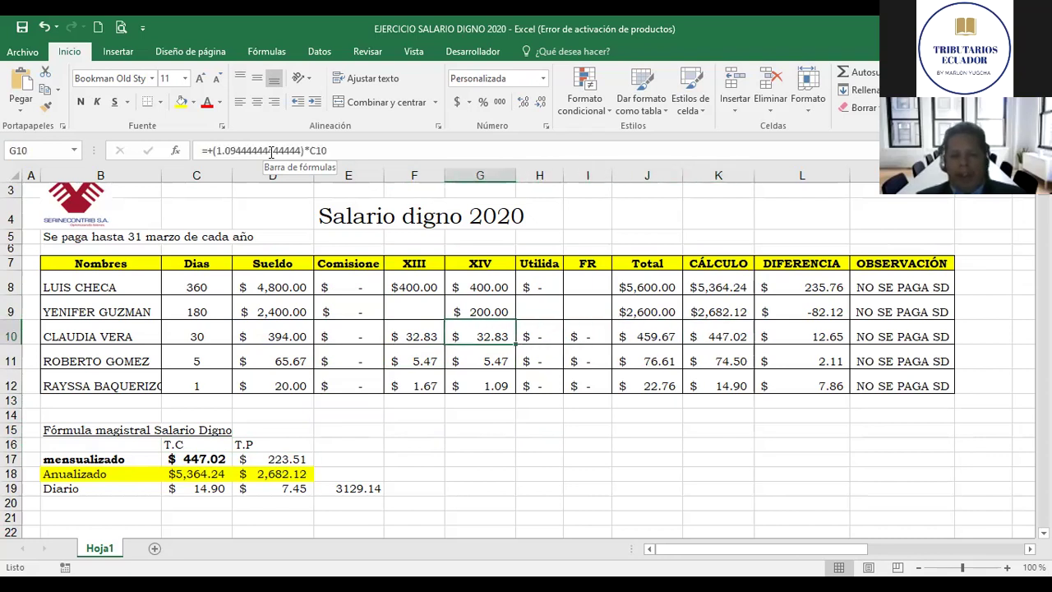
key("Right")
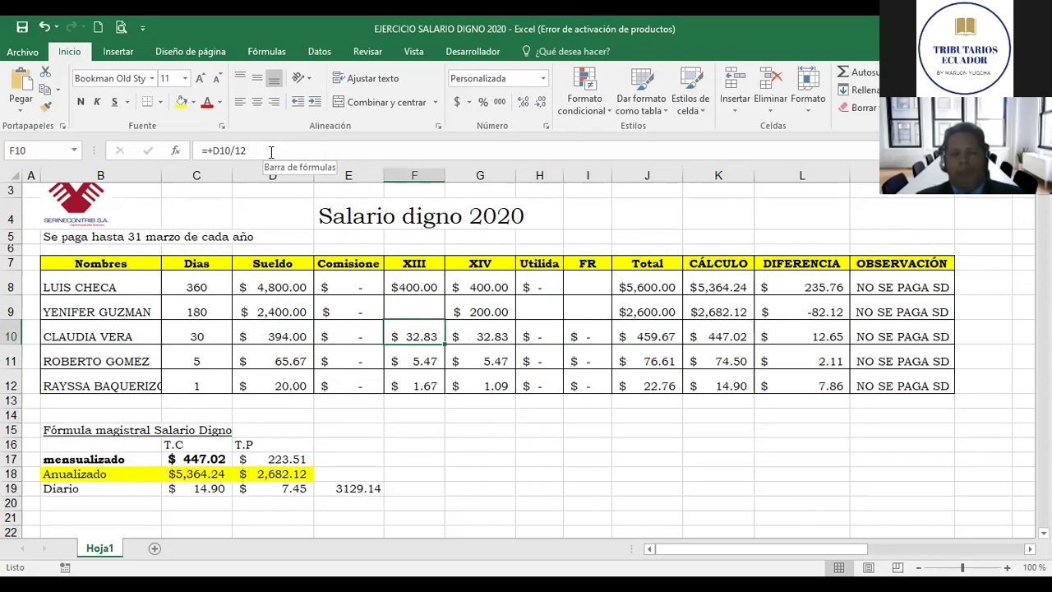
key("Right")
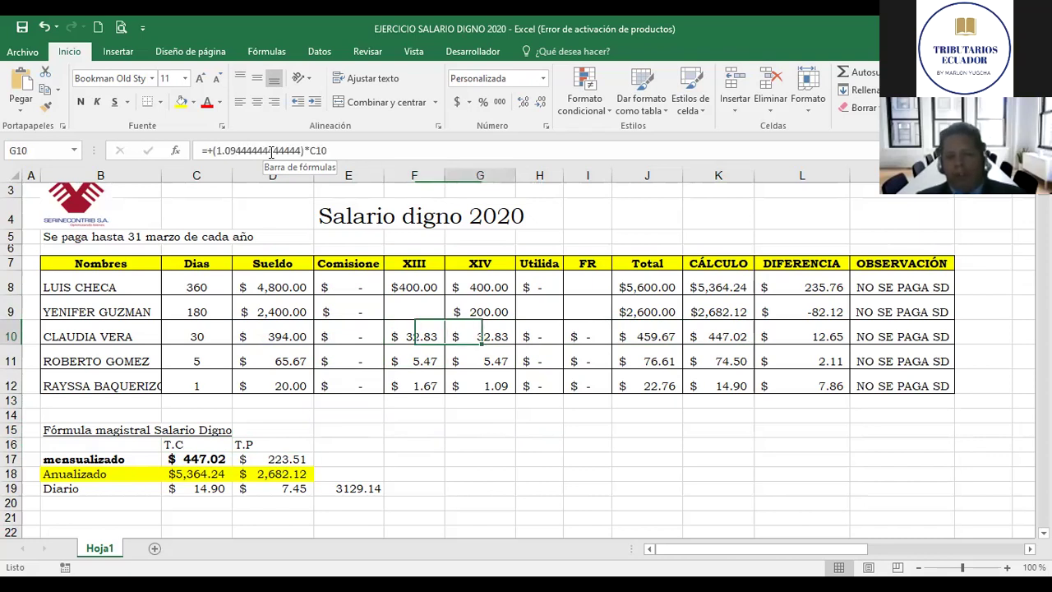
key("Right")
key("Right")
key("Right")
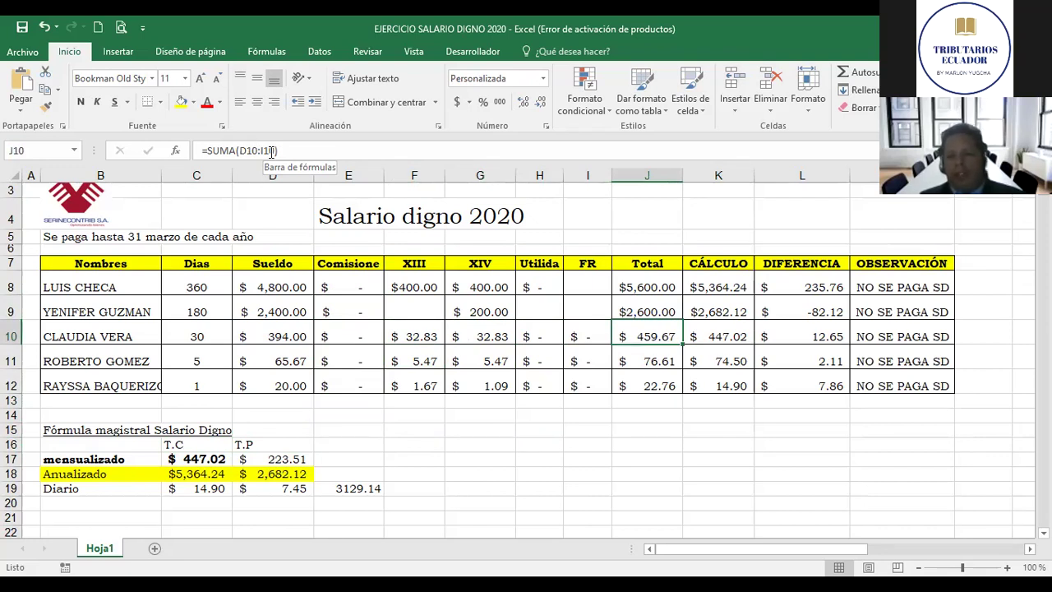
key("Right")
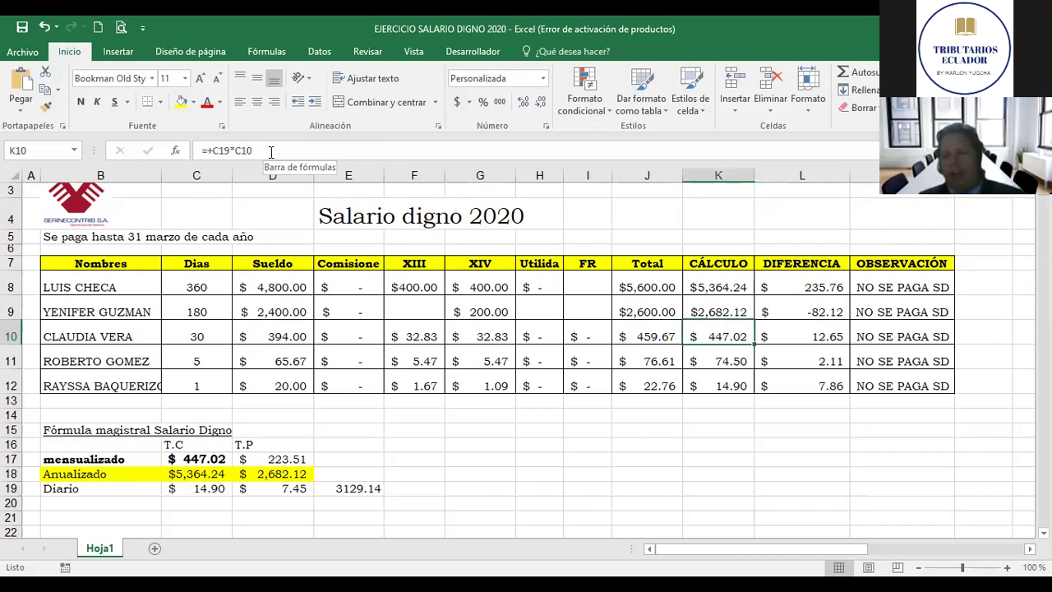
key("Left")
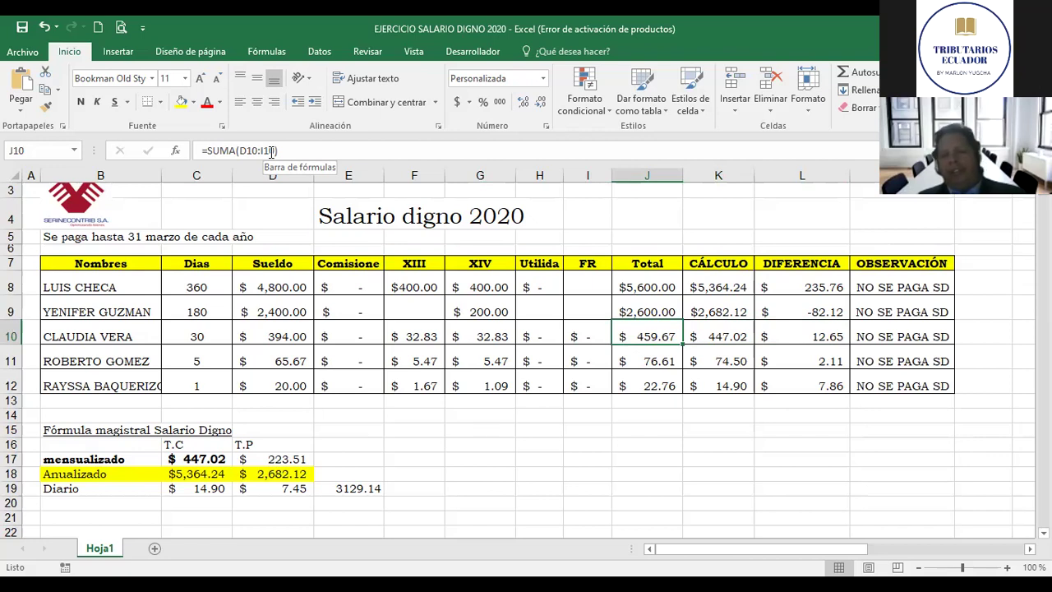
key("Left")
key("Right")
key("Right")
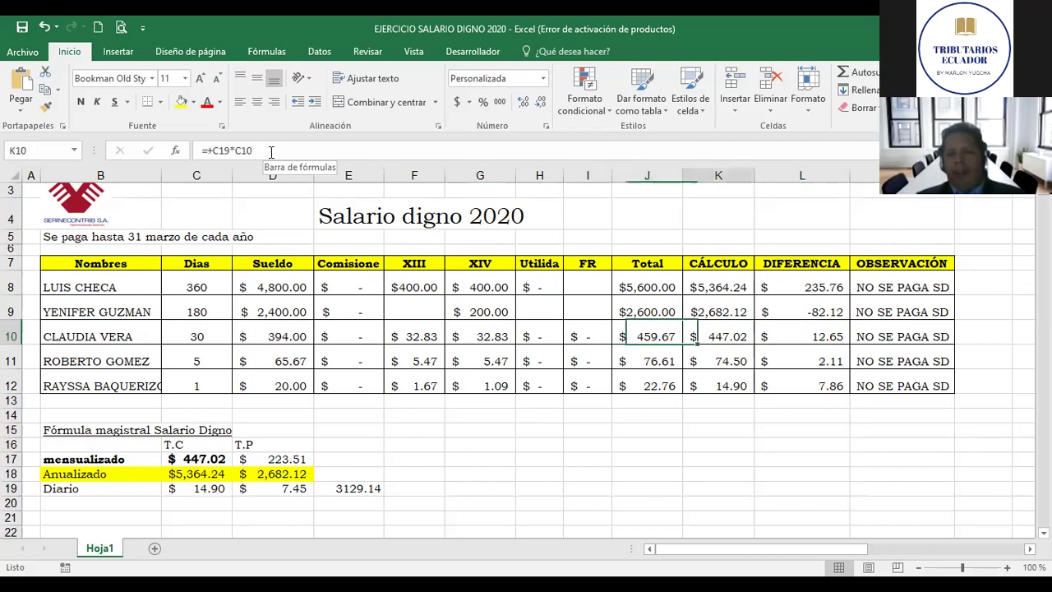
key("Right")
key("Right")
key("Left")
key("Left")
key("Left")
key("Left")
key("Left")
key("Left")
key("Left")
key("Left")
key("Left")
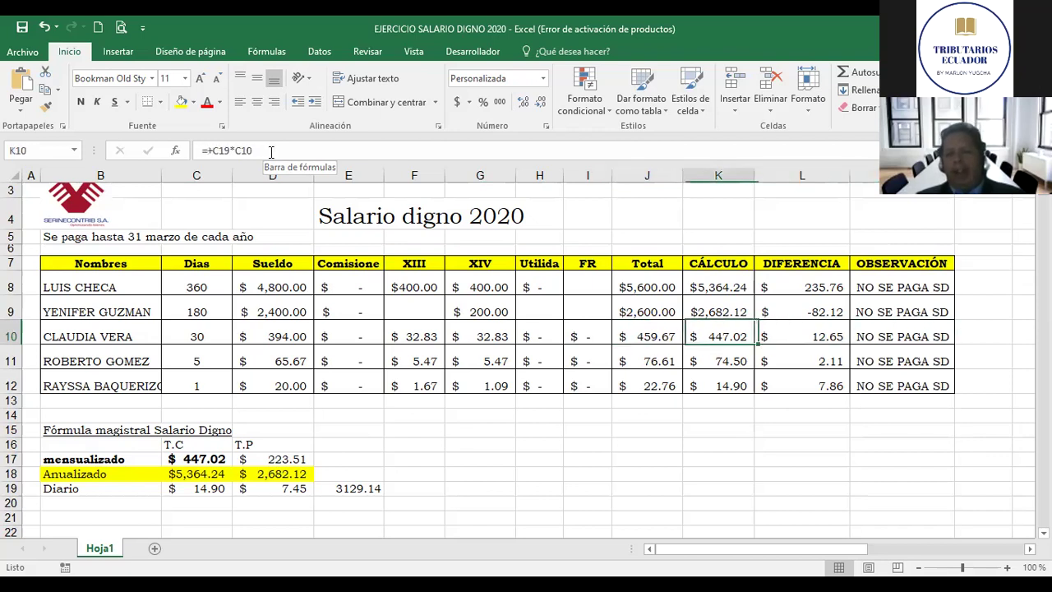
key("Left")
key("Down")
key("Down")
key("Up")
key("Down")
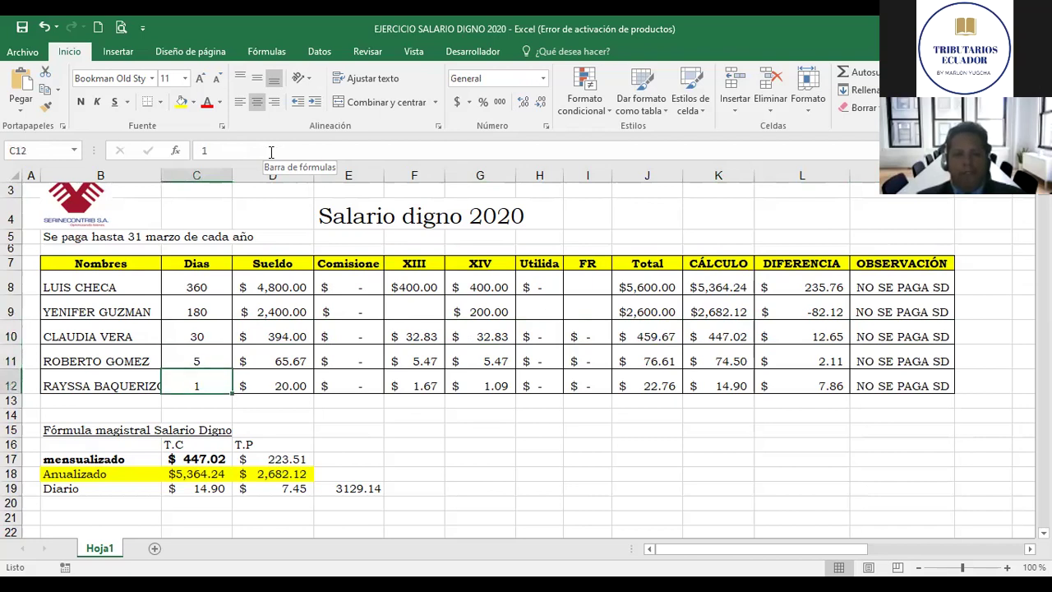
key("Up")
key("Right")
key("Right")
key("Right")
key("Right")
key("Right")
key("Right")
key("Right")
key("Right")
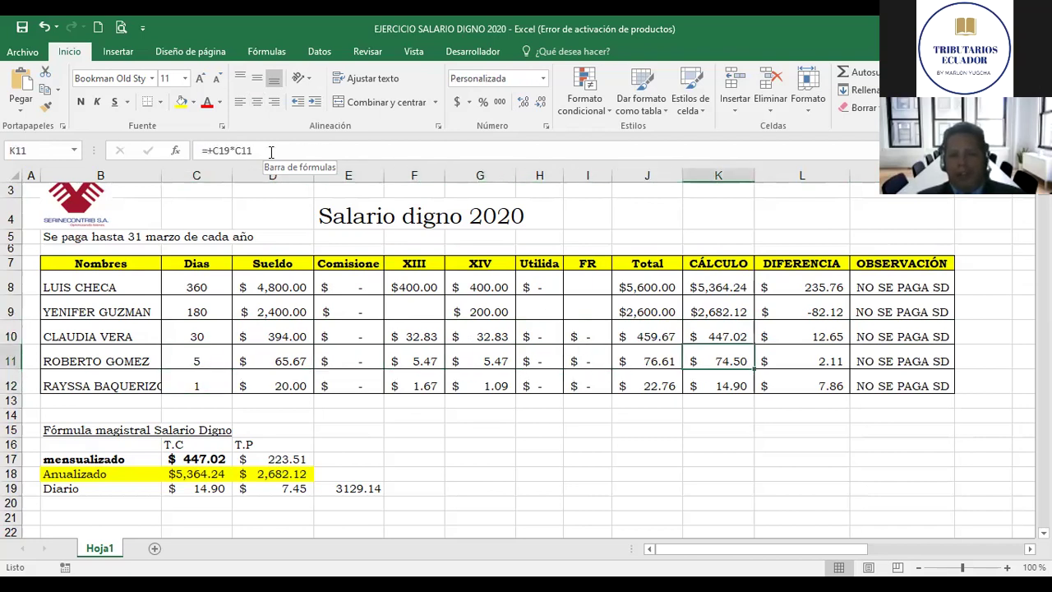
key("Left")
key("Left")
key("Left")
key("Left")
key("Left")
key("Left")
key("Down")
key("Down")
key("Down")
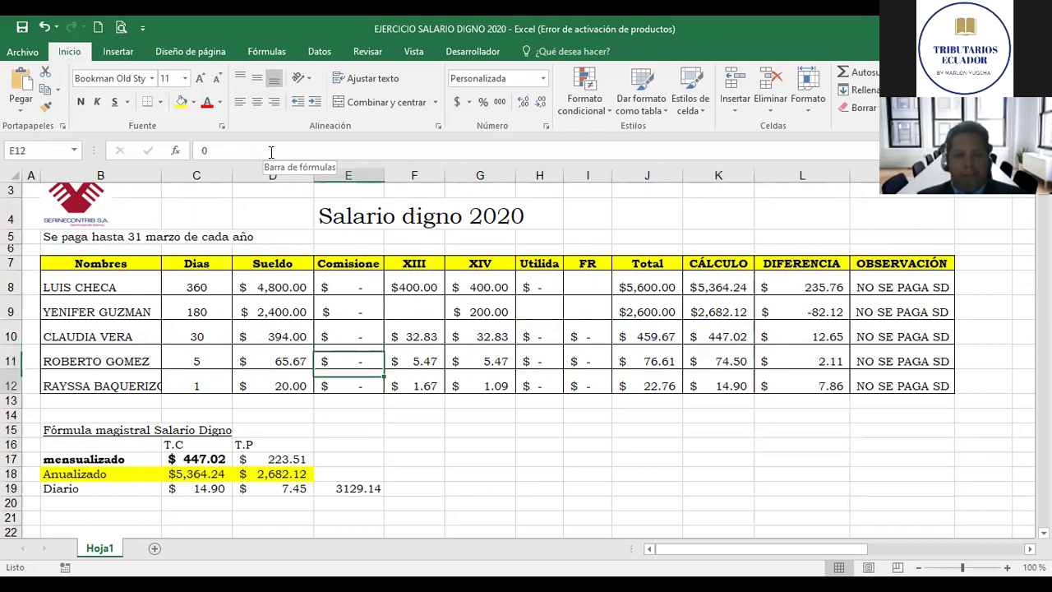
key("Down")
key("Down")
key("Down")
key("Down")
key("Left")
key("Left")
key("Down")
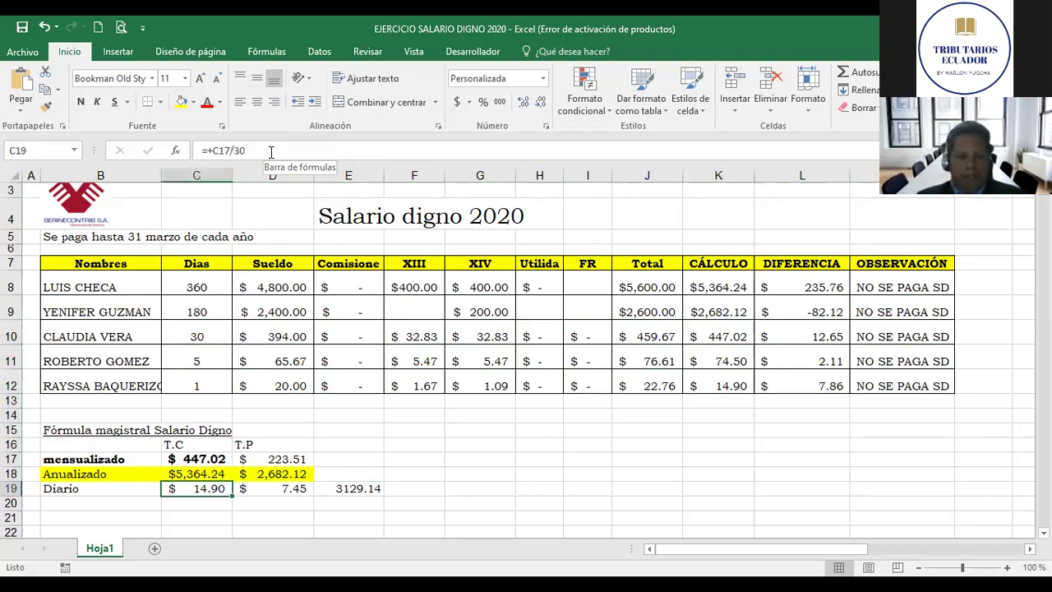
key("Left")
key("Right")
key("Left")
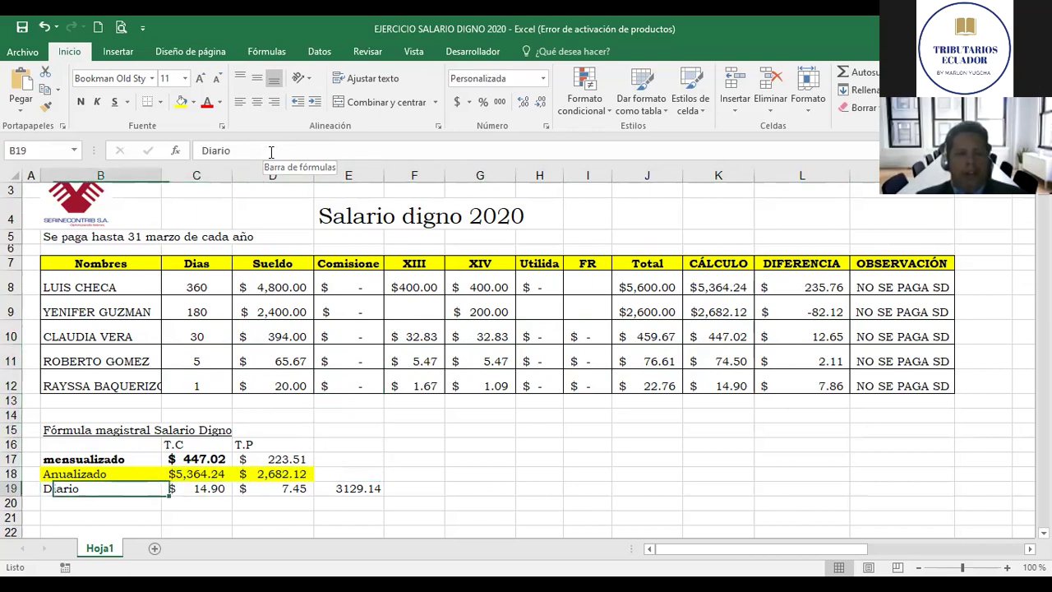
key("Right")
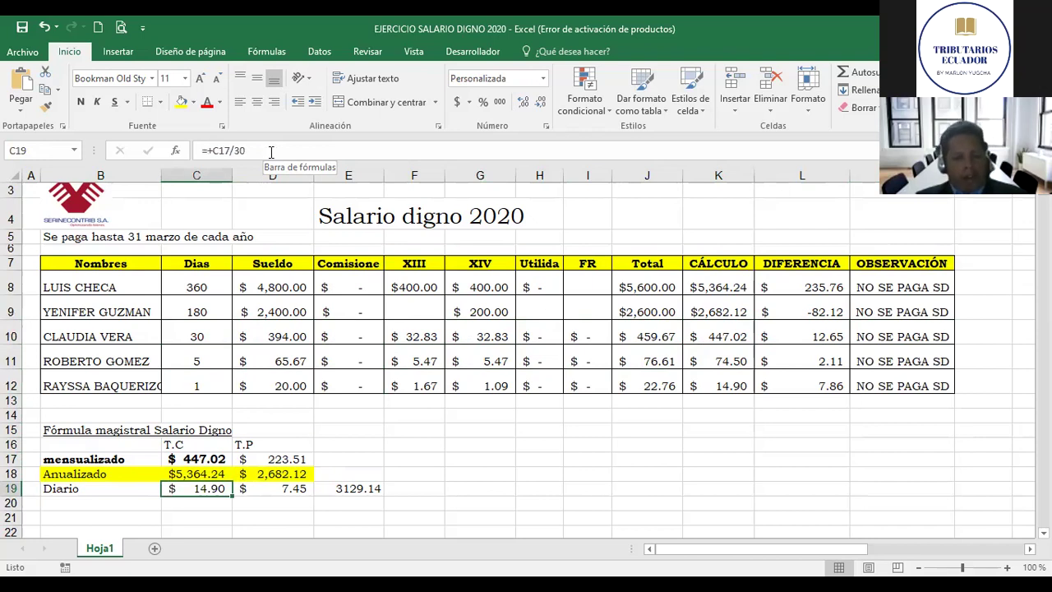
left_click(271, 152)
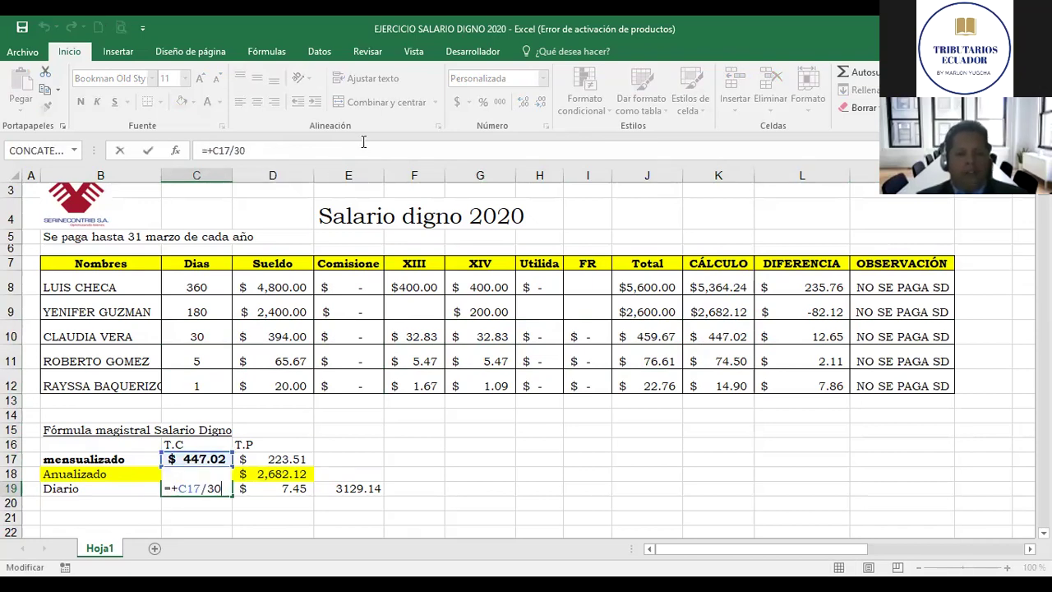
Step: Enter =+C17/30 in C20 and show it with two decimals (14.90)
key("Return")
key("Up")
key("Delete")
key("Down")
type("+")
key("Up")
key("Up")
key("Up")
type("/30")
key("ctrl+Return")
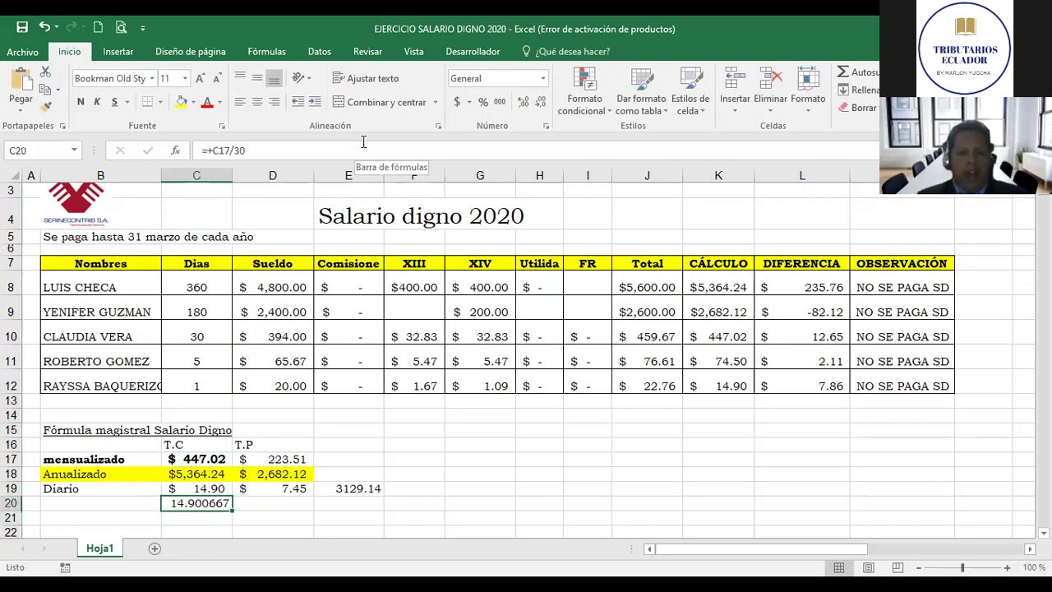
left_click(500, 102)
Step: Review row 11's salary, XIII and Total formulas, then return to the summary rows
key("Up")
key("Right")
key("Left")
key("Up")
key("Up")
key("Up")
key("Up")
key("Up")
key("Up")
key("Up")
key("Up")
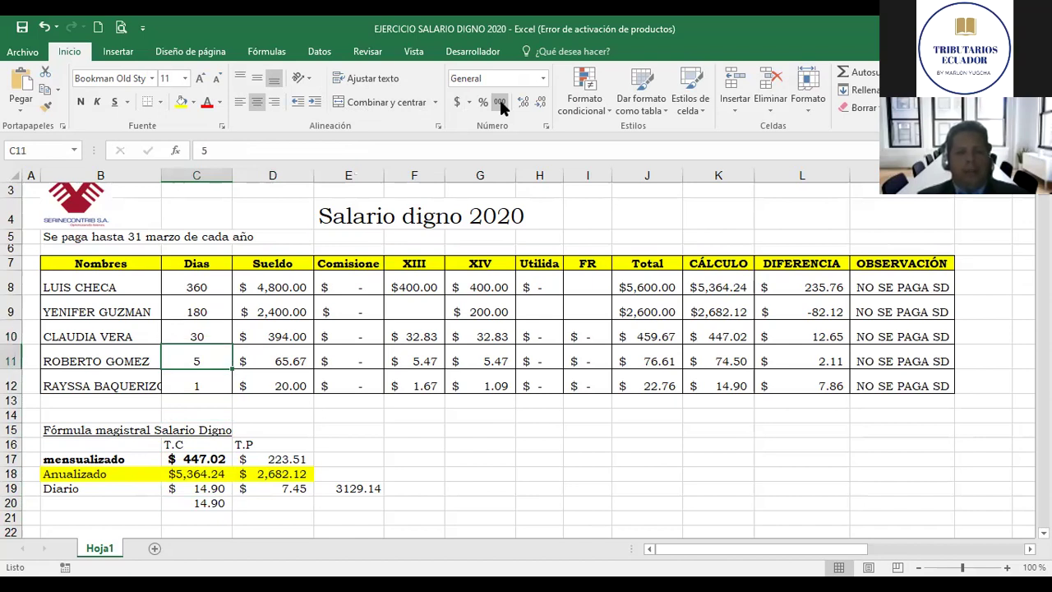
key("Right")
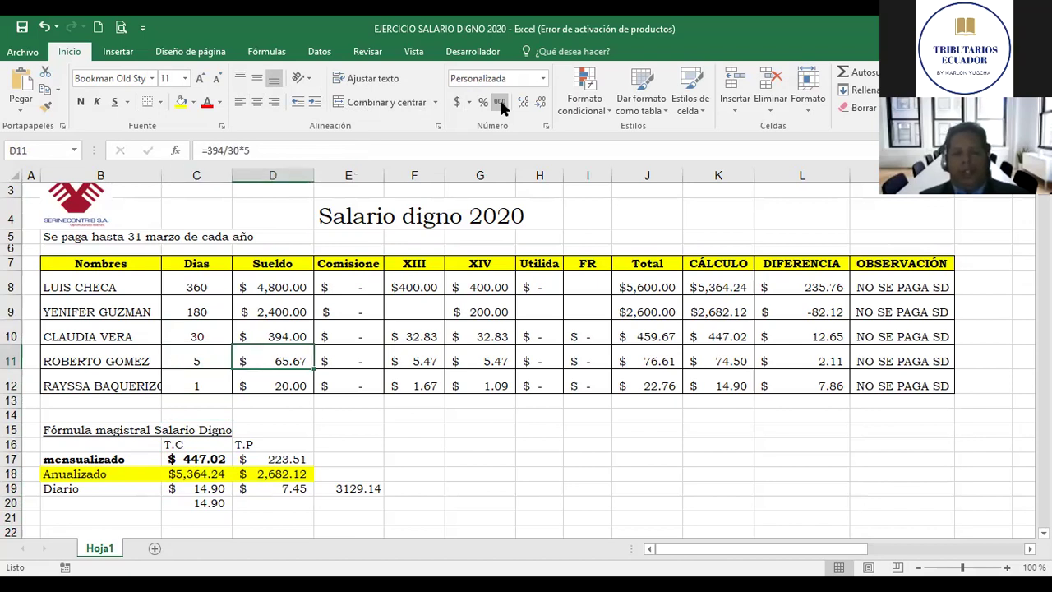
key("Right")
key("Right")
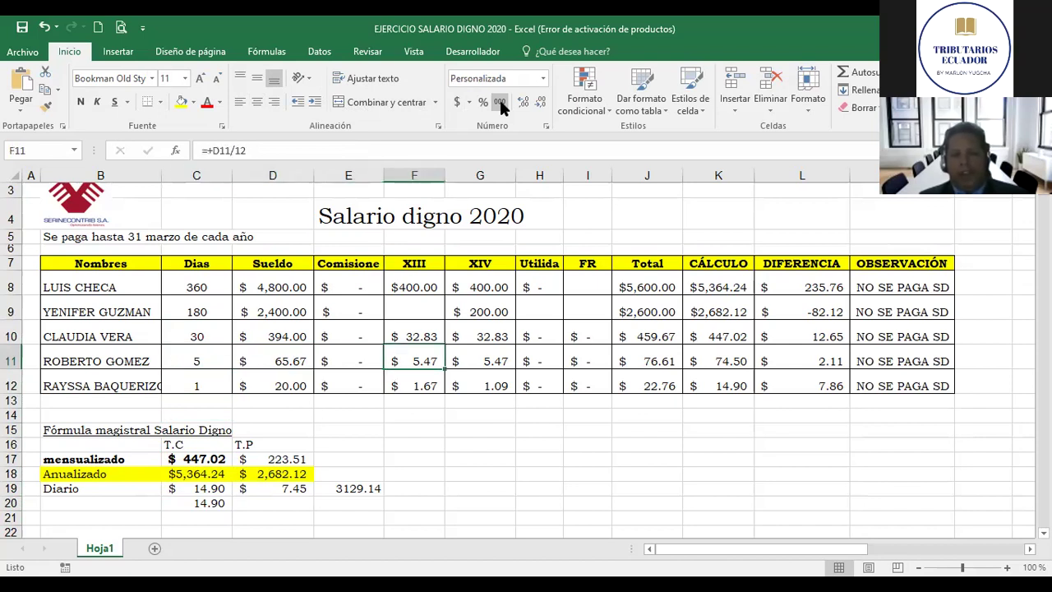
key("F2")
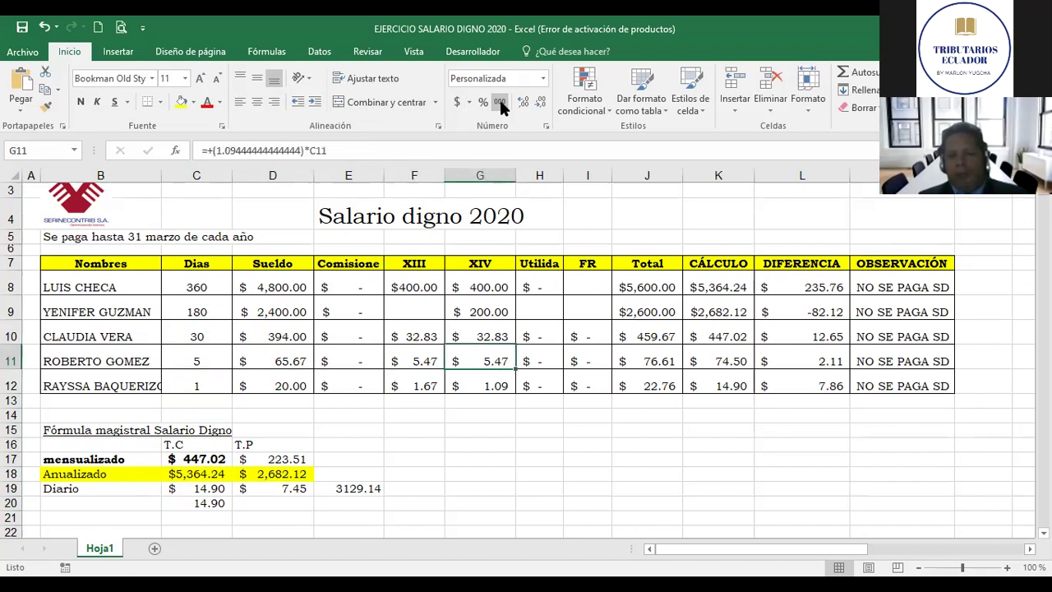
key("Escape")
key("Right")
key("Right")
key("Right")
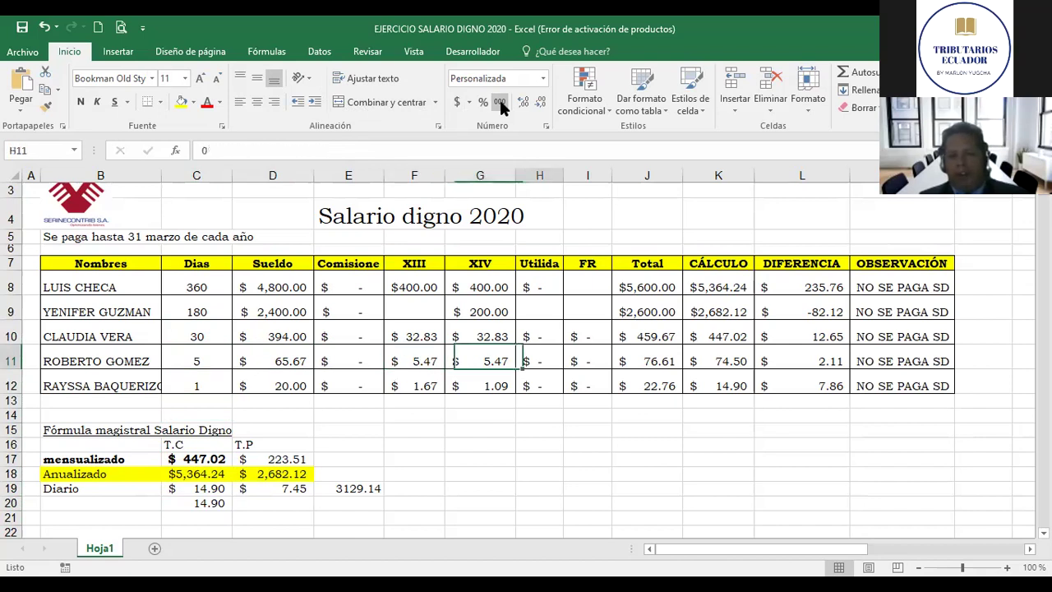
key("Right")
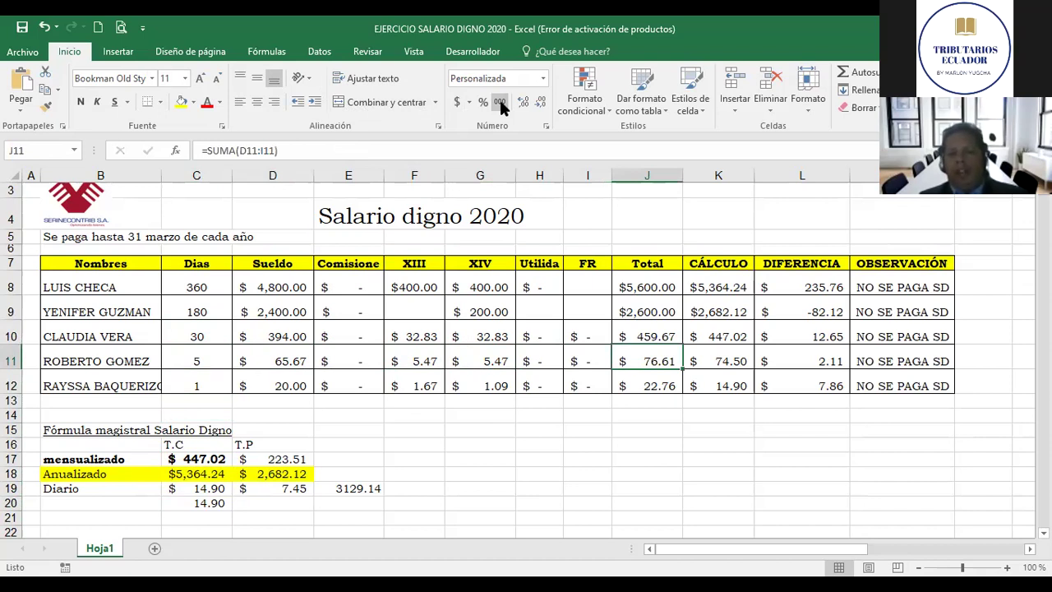
key("Down")
key("Down")
key("Down")
key("Down")
key("Down")
key("Down")
key("Down")
key("Left")
key("Left")
key("Left")
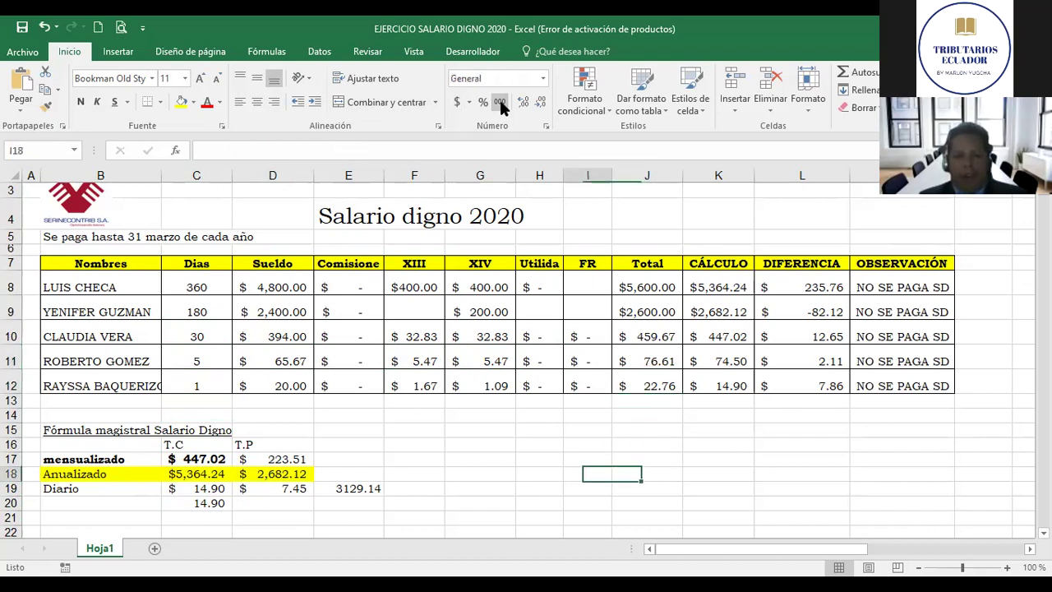
Step: Enter =+C20*C11 in D20, the daily rate times 5 days (74.50)
key("Left")
key("Left")
key("Left")
key("Down")
key("Down")
type("+")
key("Left")
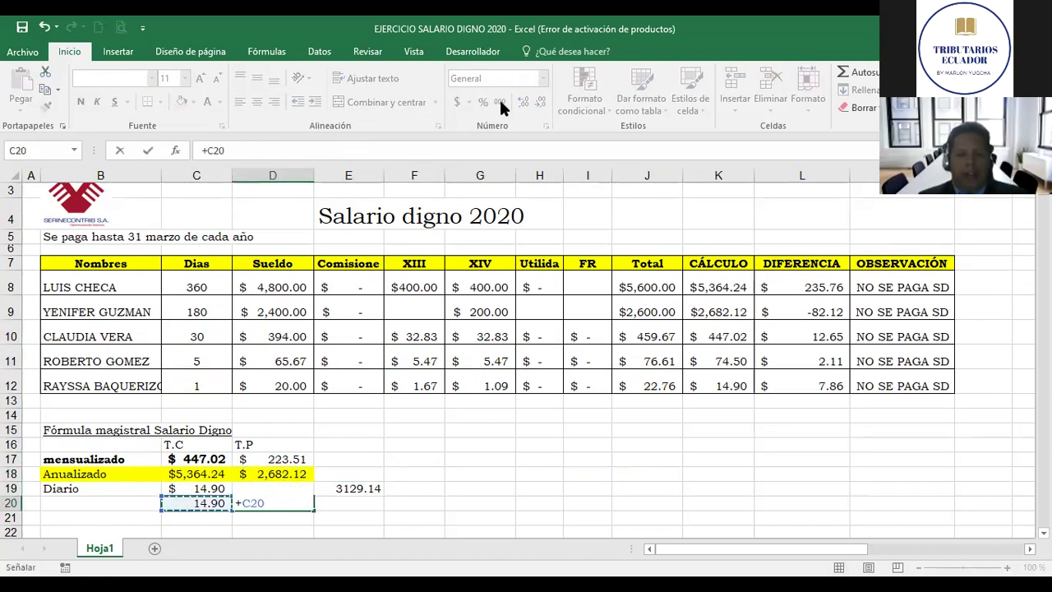
type("*")
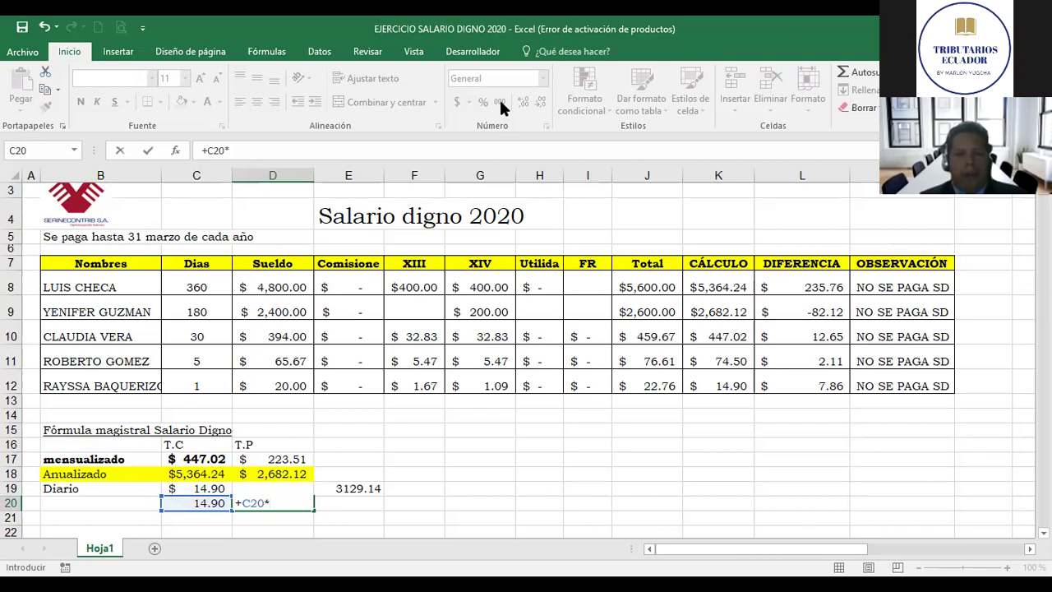
key("Up")
key("Up")
key("Up")
key("Up")
key("Left")
key("Up")
key("Up")
key("Up")
key("Up")
key("Up")
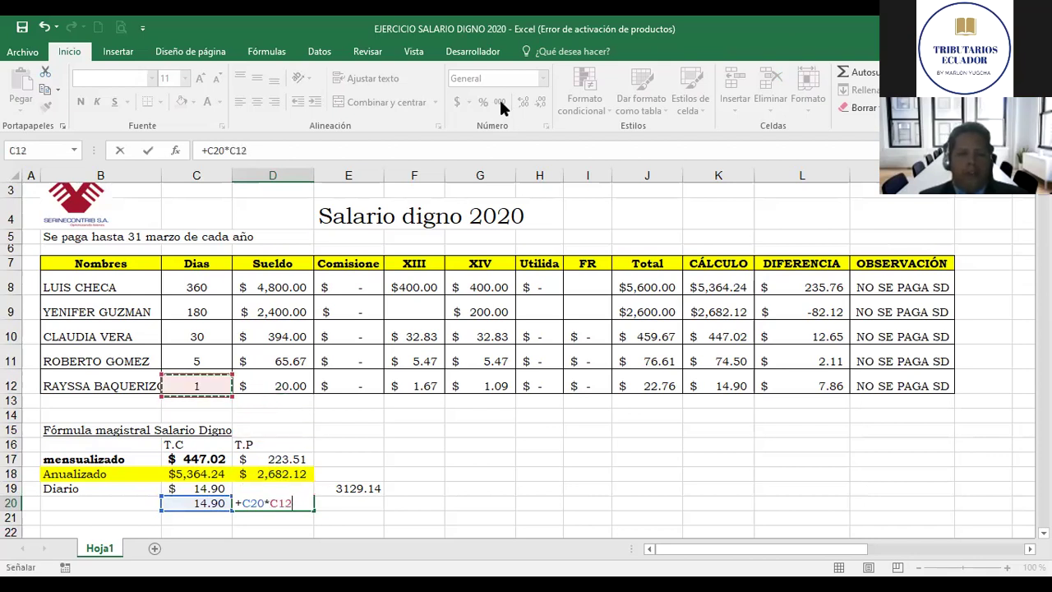
key("Return")
Step: Compare D20's 74.50 with C20 and the row 11 Total
key("Up")
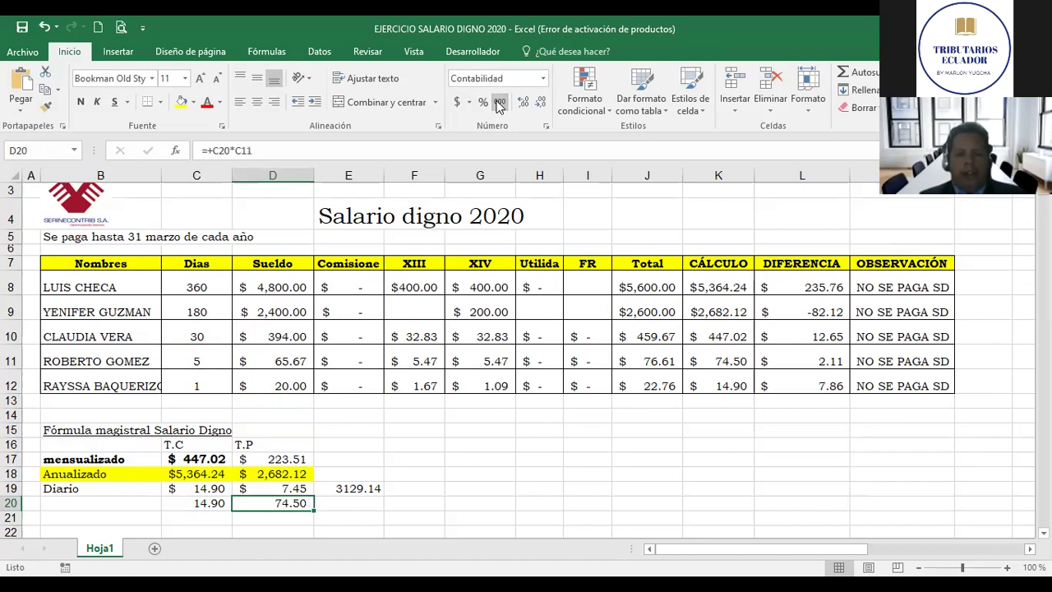
key("Left")
key("Right")
key("Up")
key("Up")
key("Up")
key("Up")
key("Up")
key("Up")
key("Right")
key("Right")
key("Right")
key("Right")
key("Up")
key("Up")
key("Up")
key("Right")
key("Right")
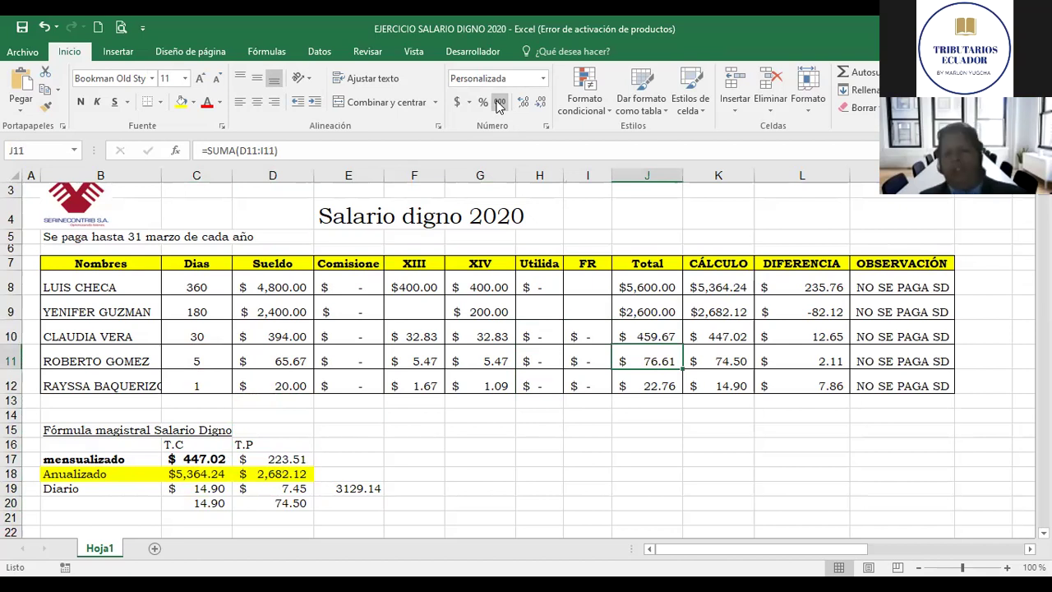
key("Right")
key("Right")
key("Right")
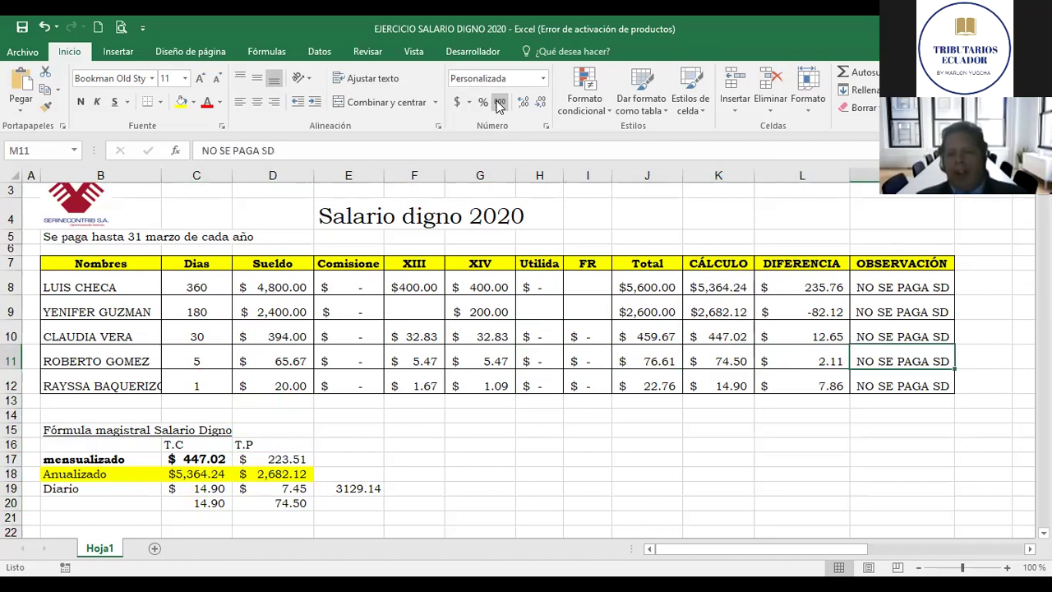
key("Left")
key("Left")
key("Left")
key("Left")
key("Left")
key("Left")
key("Left")
key("Left")
key("Left")
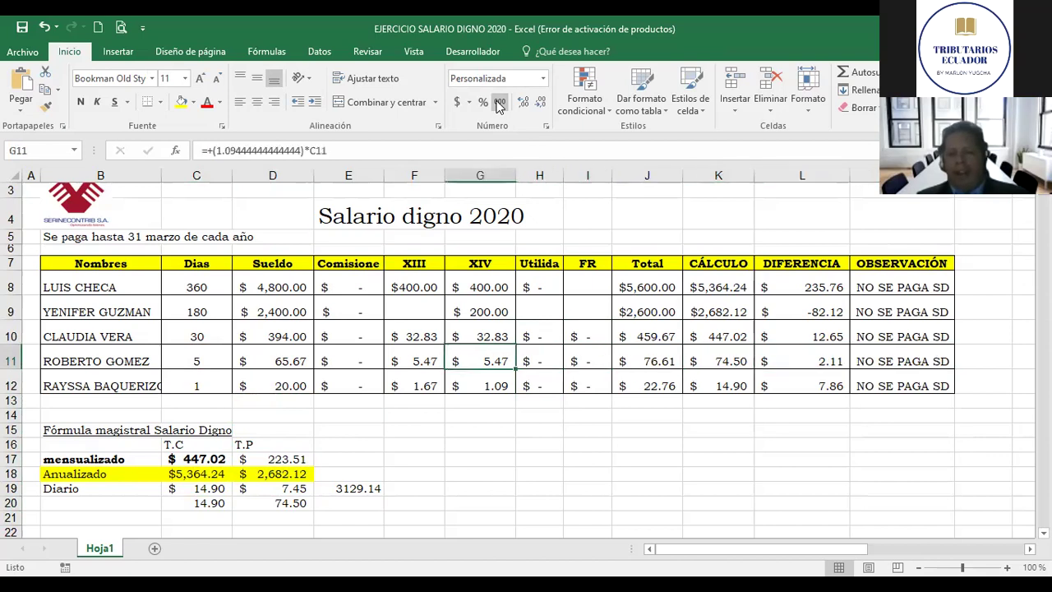
key("Left")
key("Down")
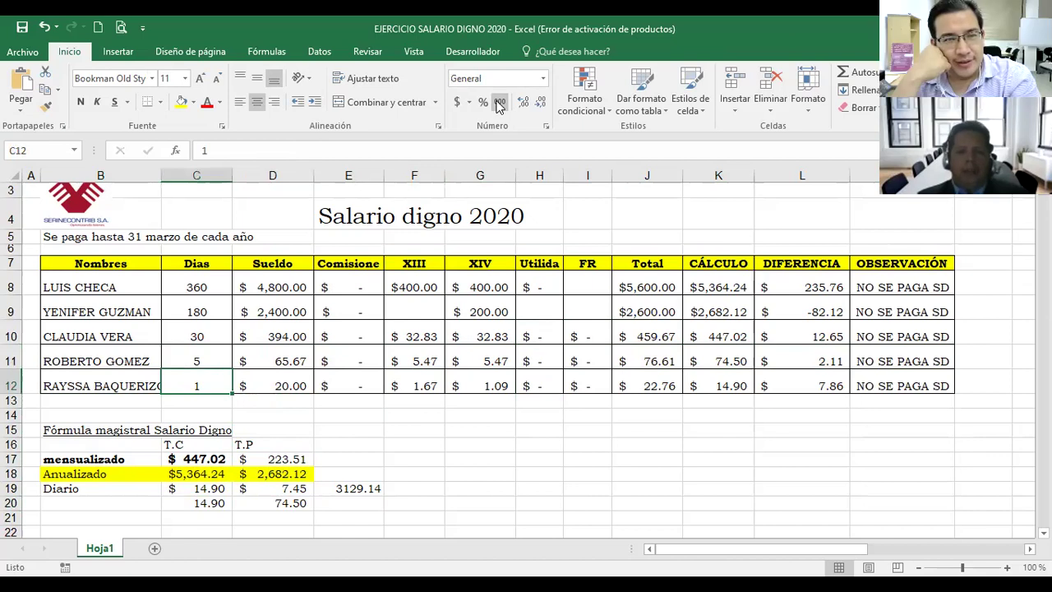
key("Left")
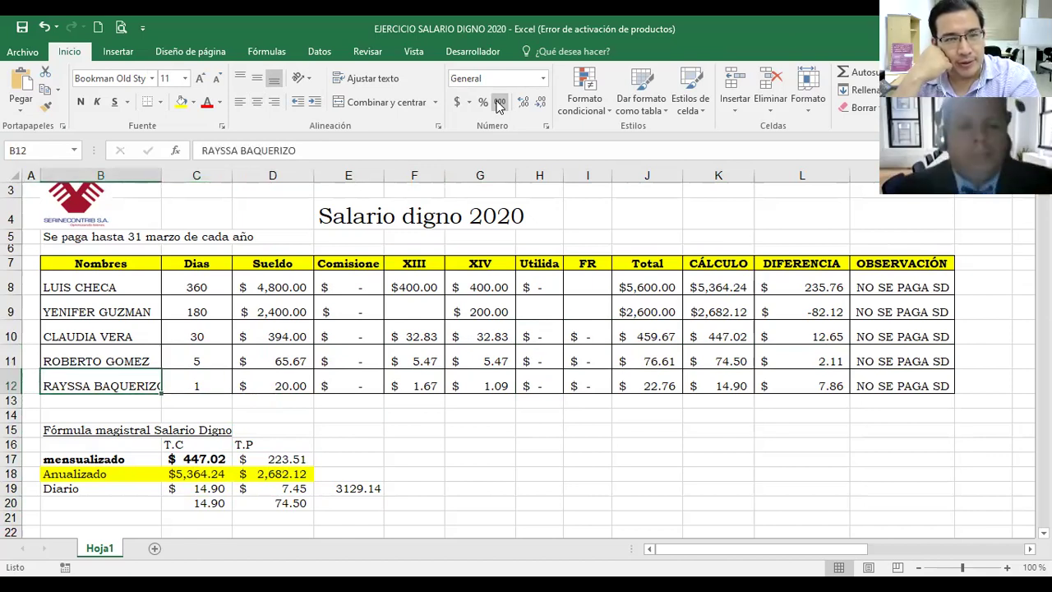
key("Up")
key("Up")
key("Up")
key("Up")
key("Down")
key("Down")
key("Up")
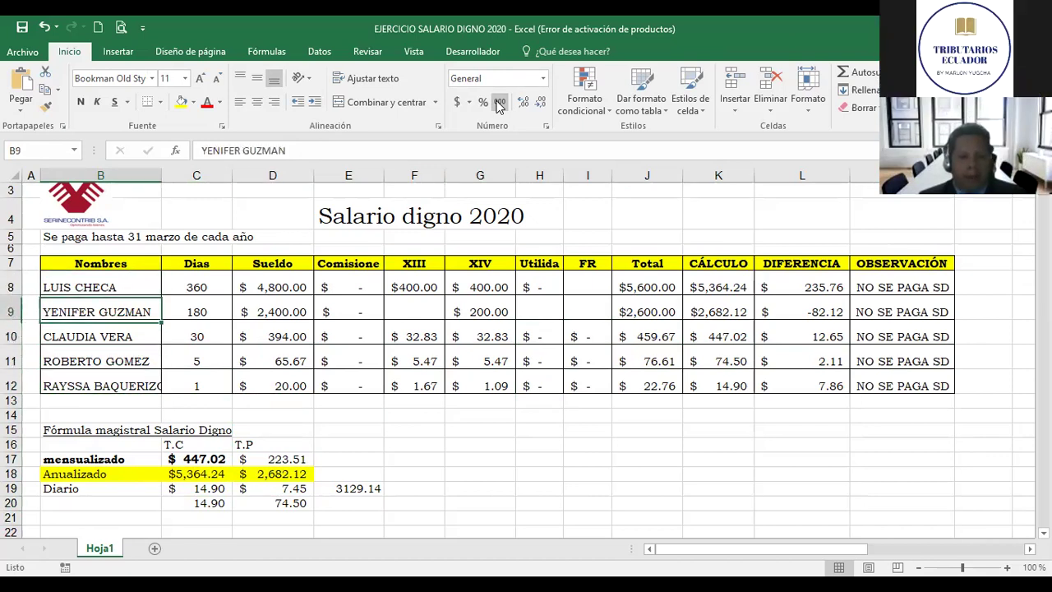
key("Right")
key("Right")
key("Down")
key("Down")
key("Left")
key("Left")
key("Left")
key("Up")
key("Up")
key("Right")
key("Right")
key("Right")
key("Down")
key("Up")
key("Up")
key("Down")
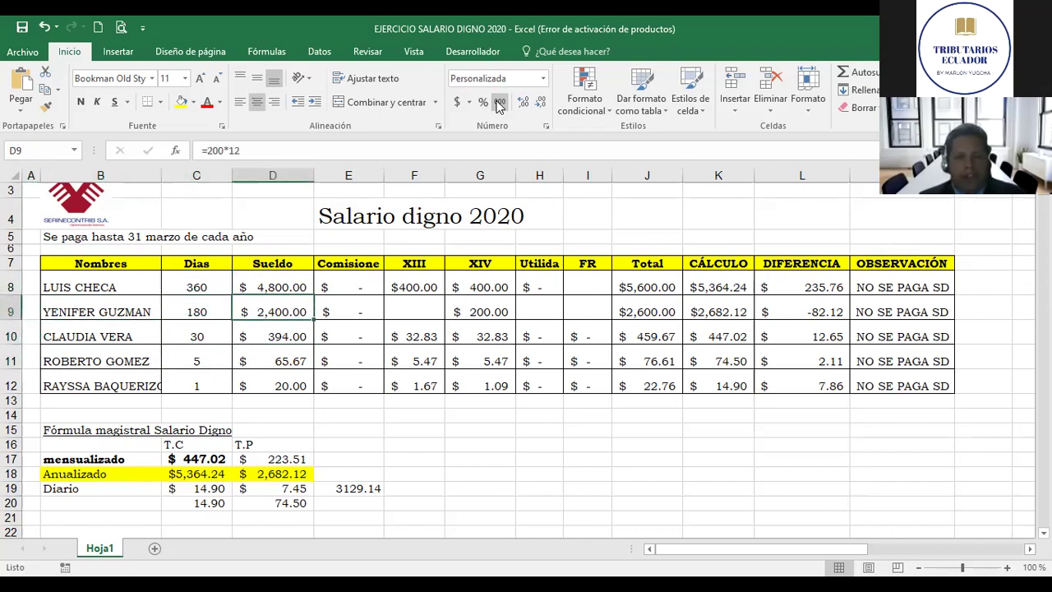
key("Up")
key("Down")
key("Down")
key("Up")
type("+")
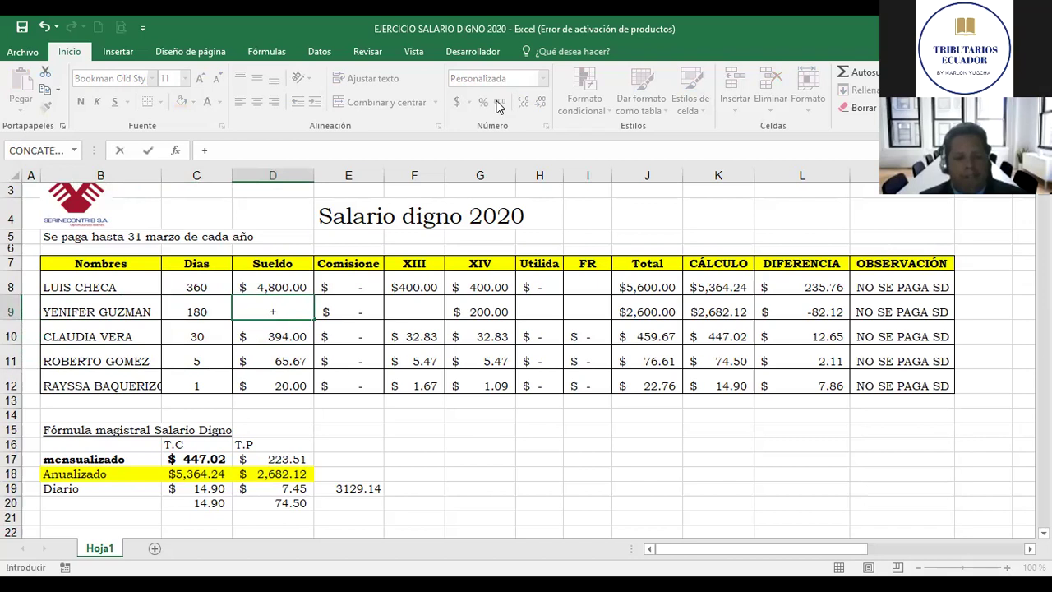
key("Escape")
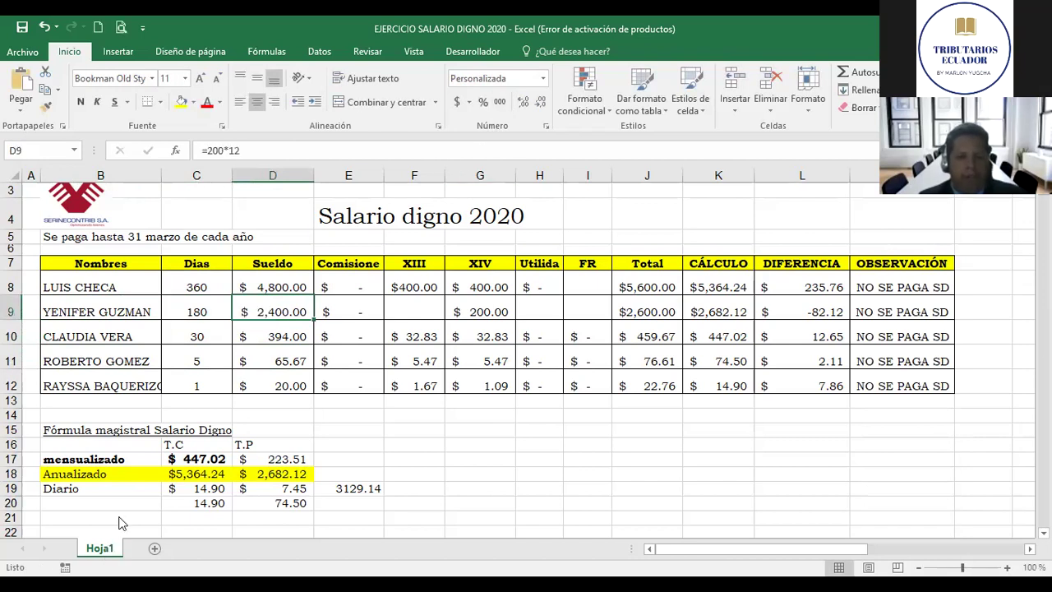
right_click(107, 549)
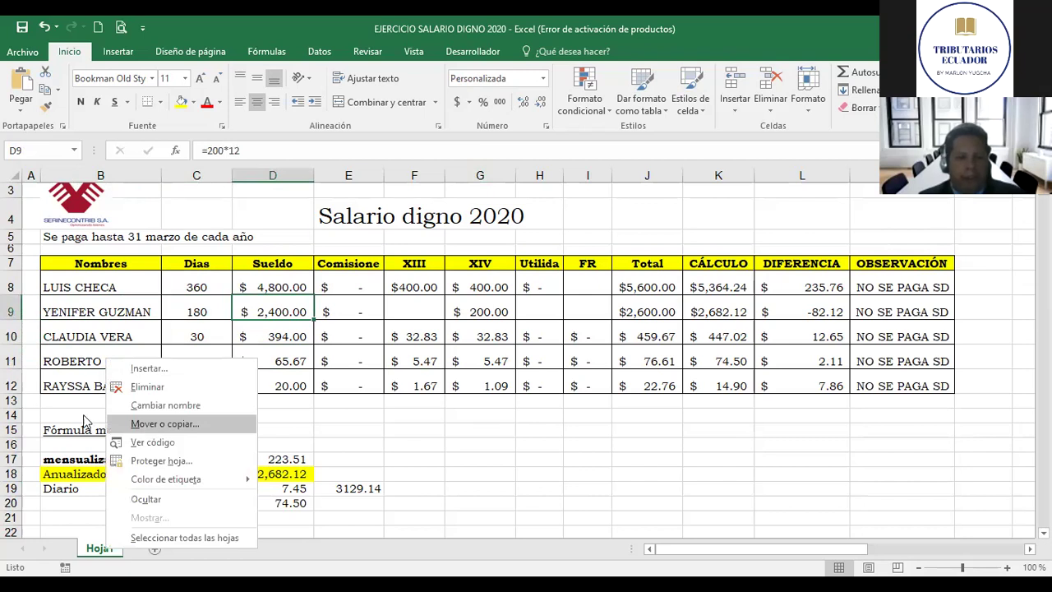
Step: Duplicate the sheet as a copy placed at the end
left_click(119, 424)
left_click(84, 410)
left_click(46, 486)
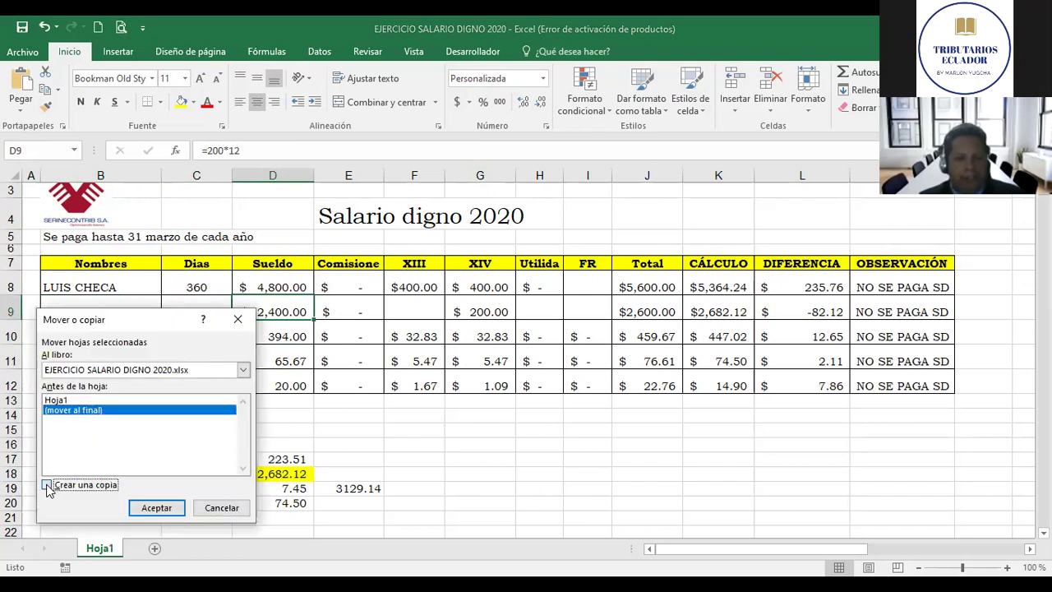
key("Return")
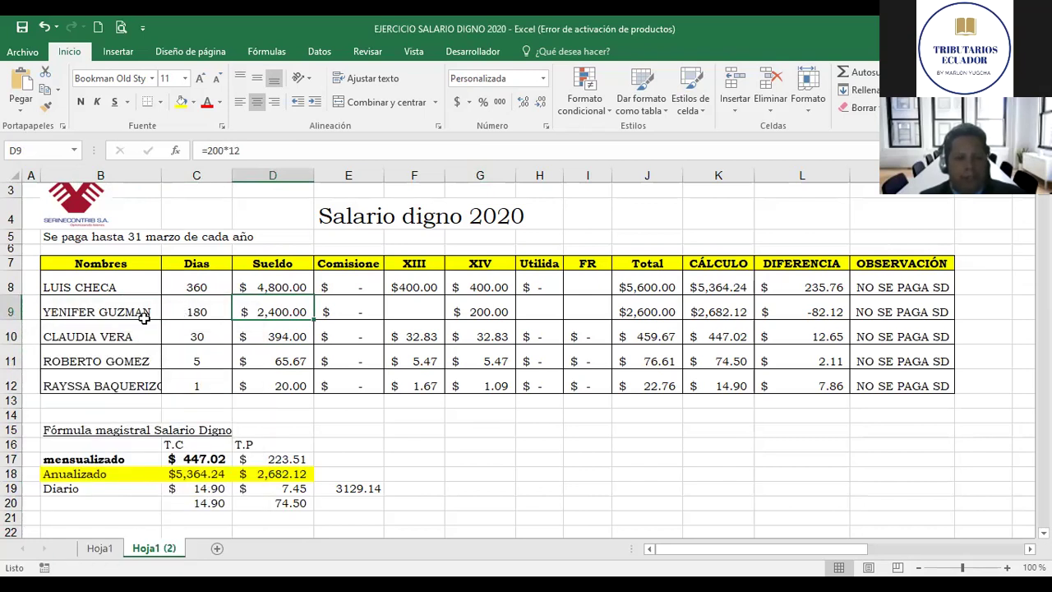
Step: Clear the first employee's name, days and 4,800 salary in row 8
left_click(119, 287)
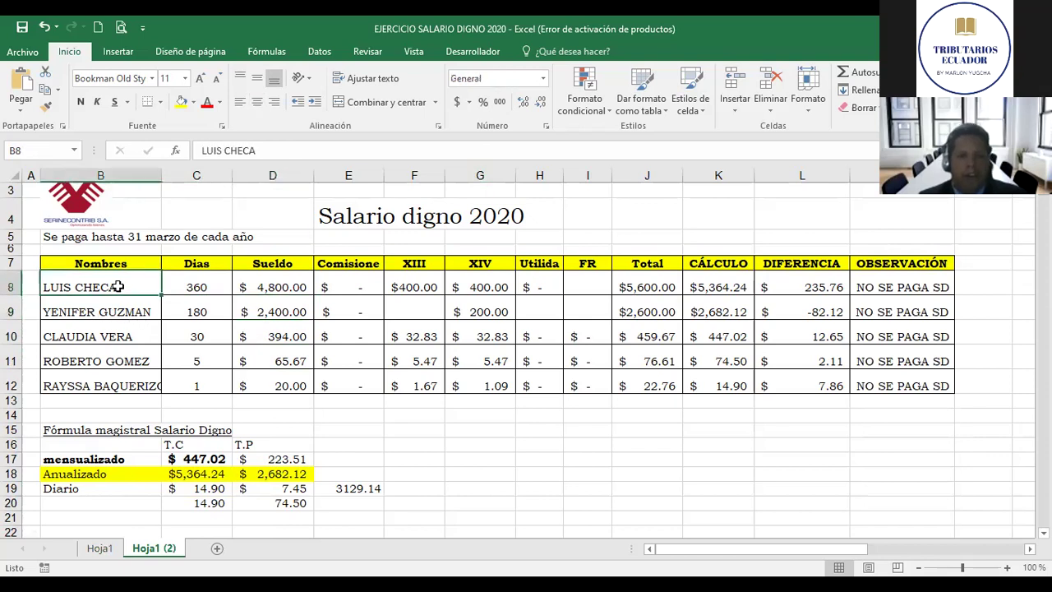
key("Right")
key("Right")
key("Right")
key("Right")
key("Right")
key("Right")
key("Right")
key("Right")
key("Left")
key("Left")
key("Left")
key("Left")
key("Left")
key("Left")
key("Left")
key("Left")
key("Left")
key("Right")
key("shift+Right")
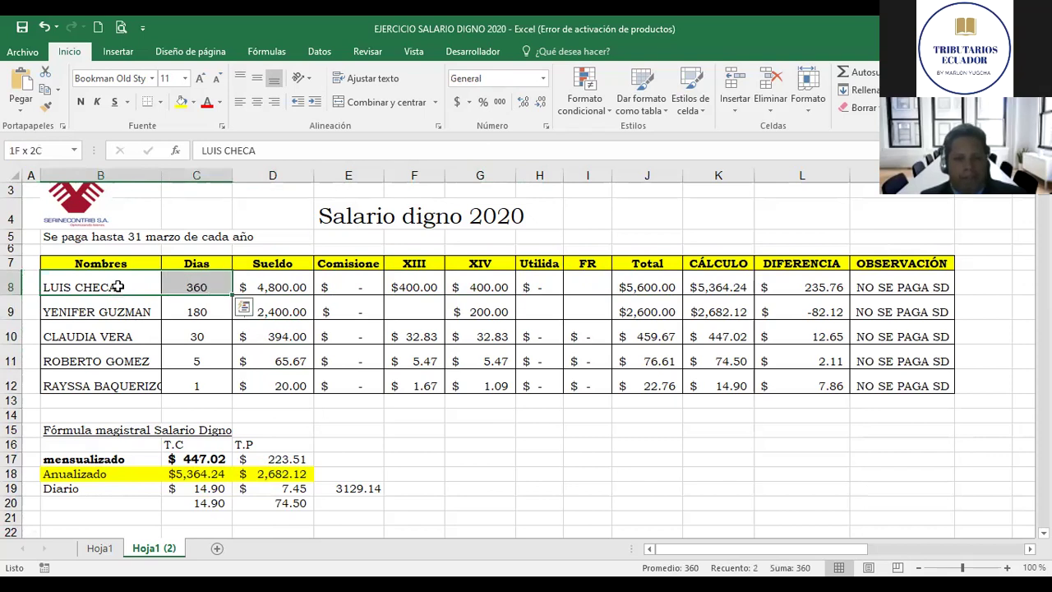
key("Delete")
key("Right")
key("Right")
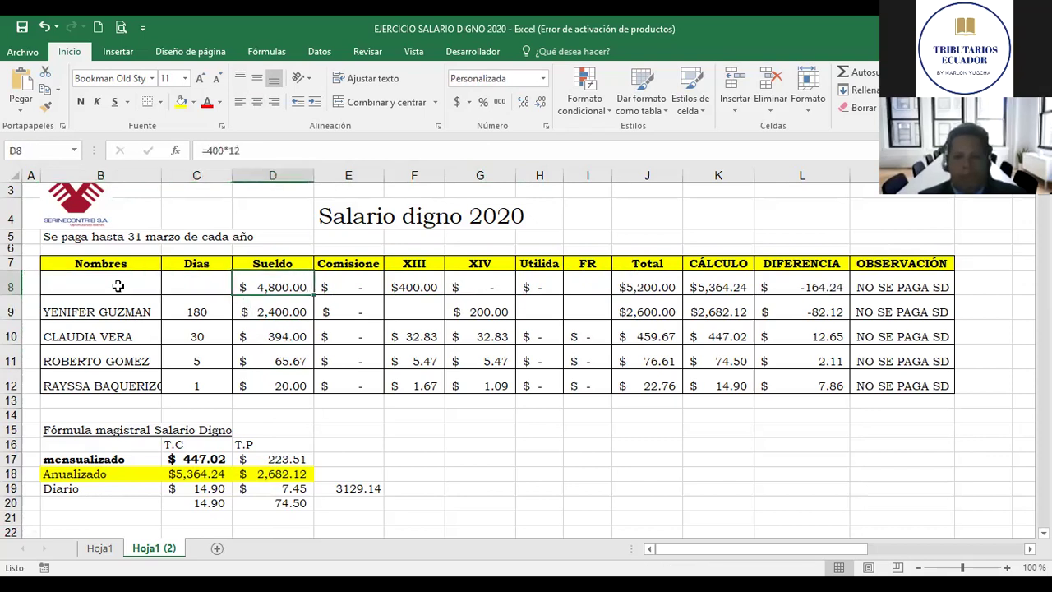
key("Delete")
key("Down")
key("Left")
key("Left")
key("Right")
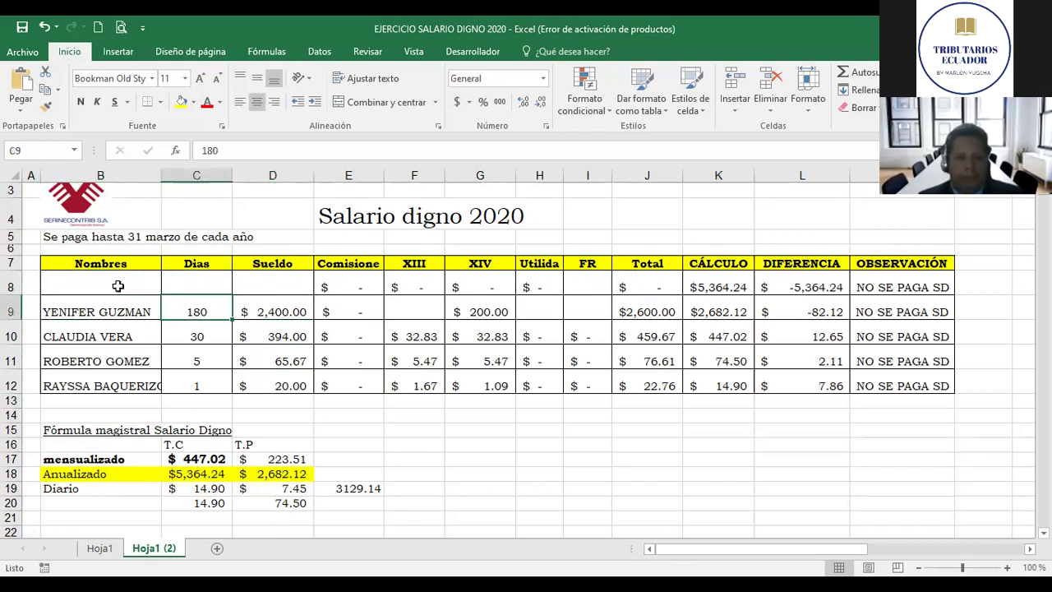
Step: Clear the names, days and salaries in rows 10–12
key("Down")
key("Left")
key("shift+Right")
key("shift+Right")
key("shift+Right")
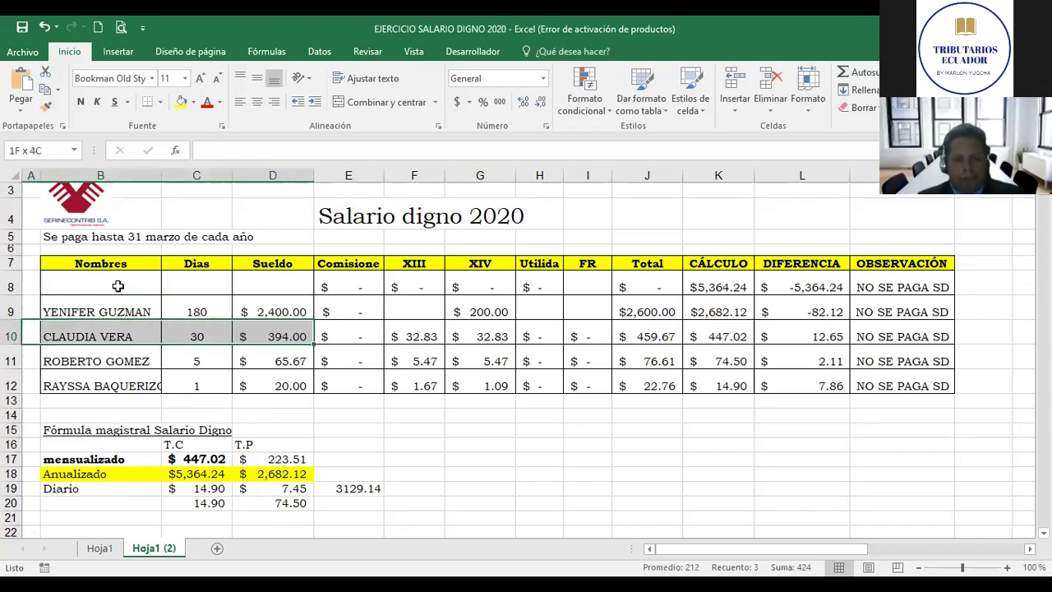
key("shift+Down")
key("shift+Down")
key("Delete")
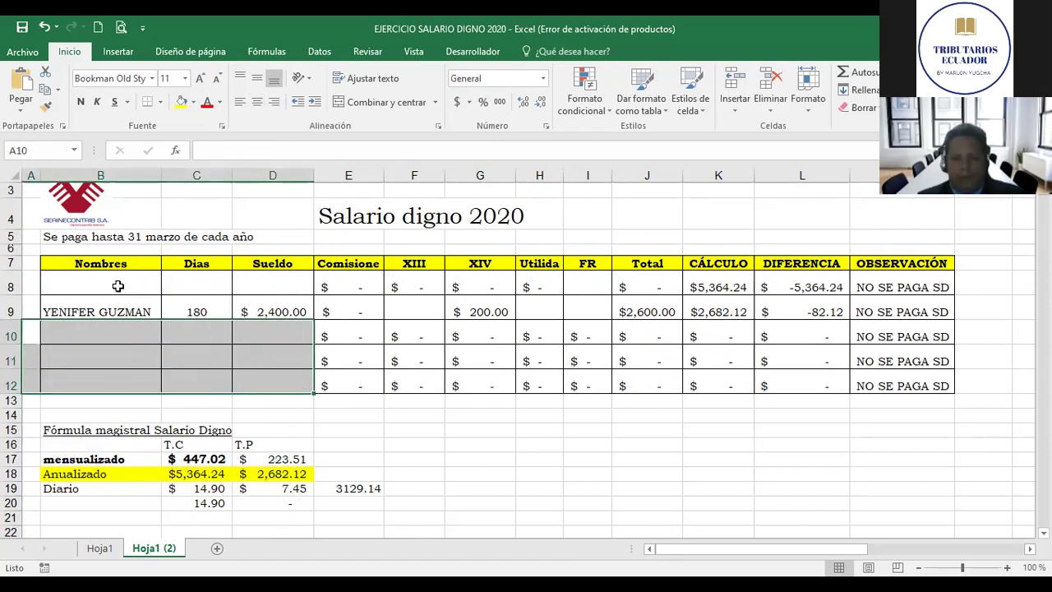
left_click(118, 286)
key("Right")
key("Down")
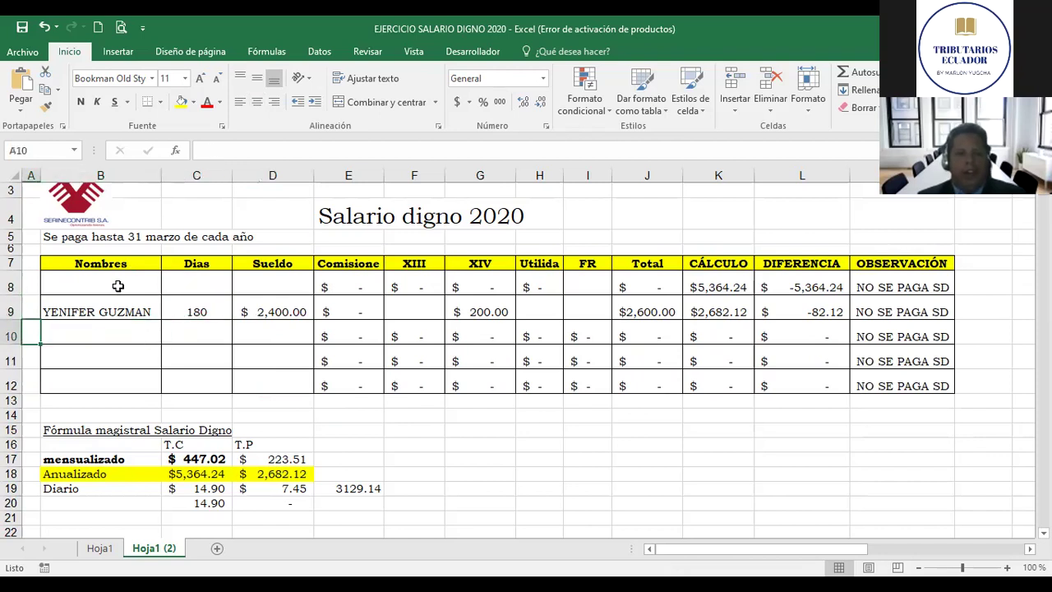
key("Down")
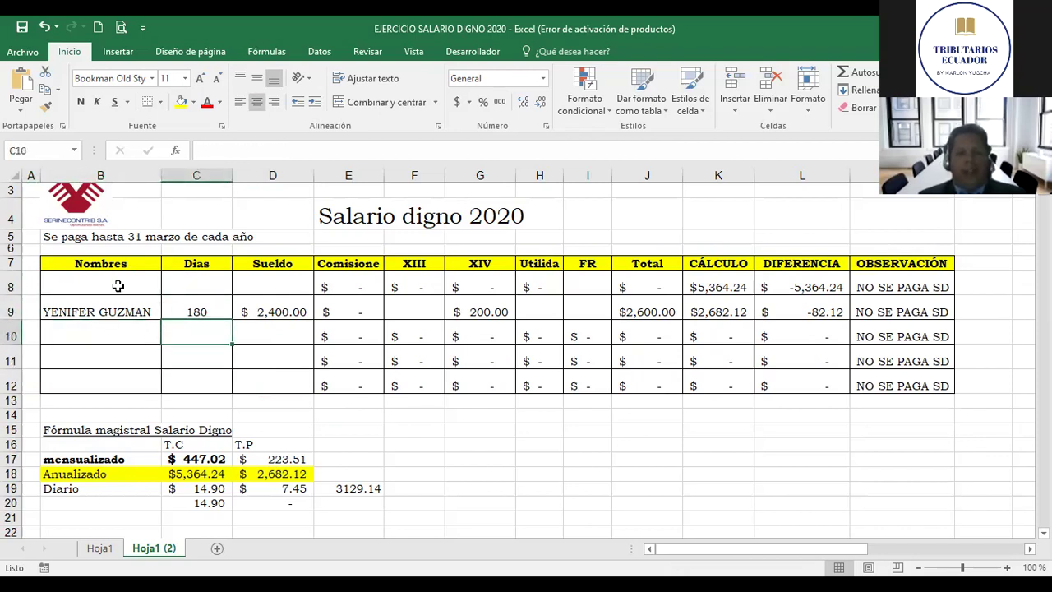
key("Up")
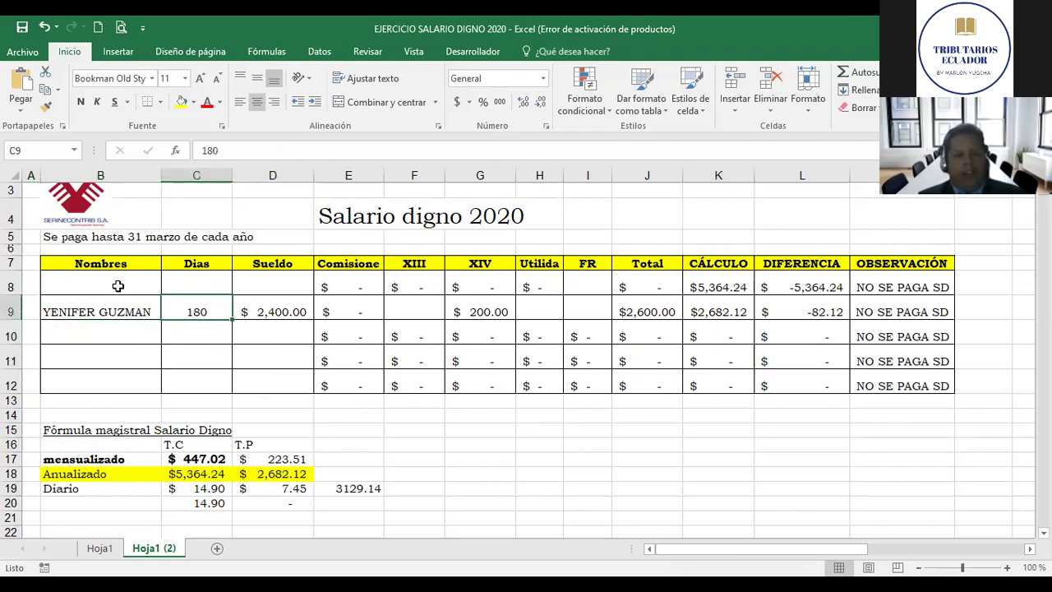
key("Right")
key("Right")
key("Right")
key("Right")
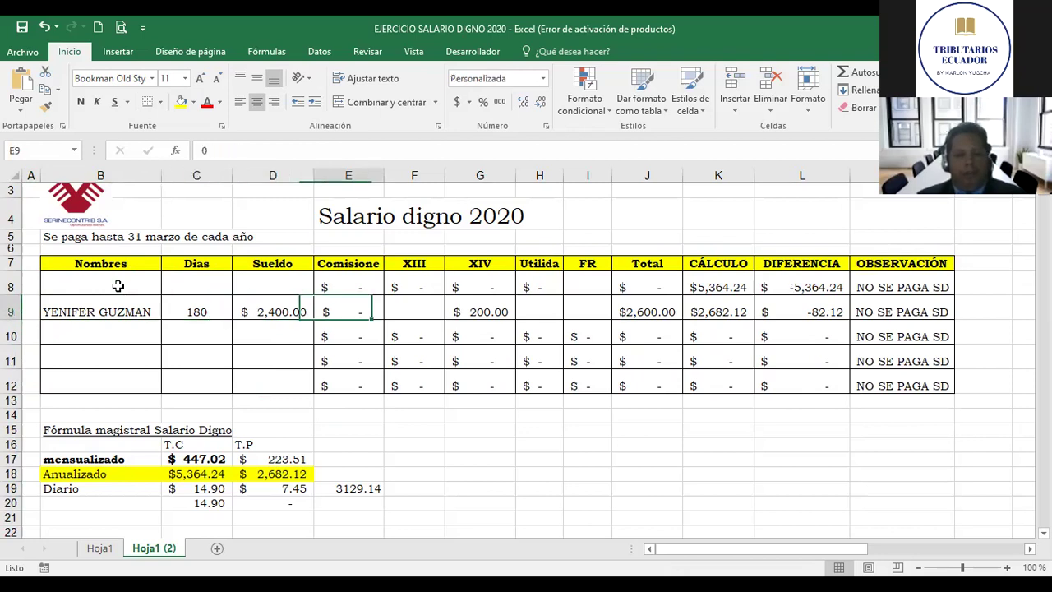
key("Down")
key("Down")
key("Down")
key("Down")
key("Down")
key("Down")
key("Down")
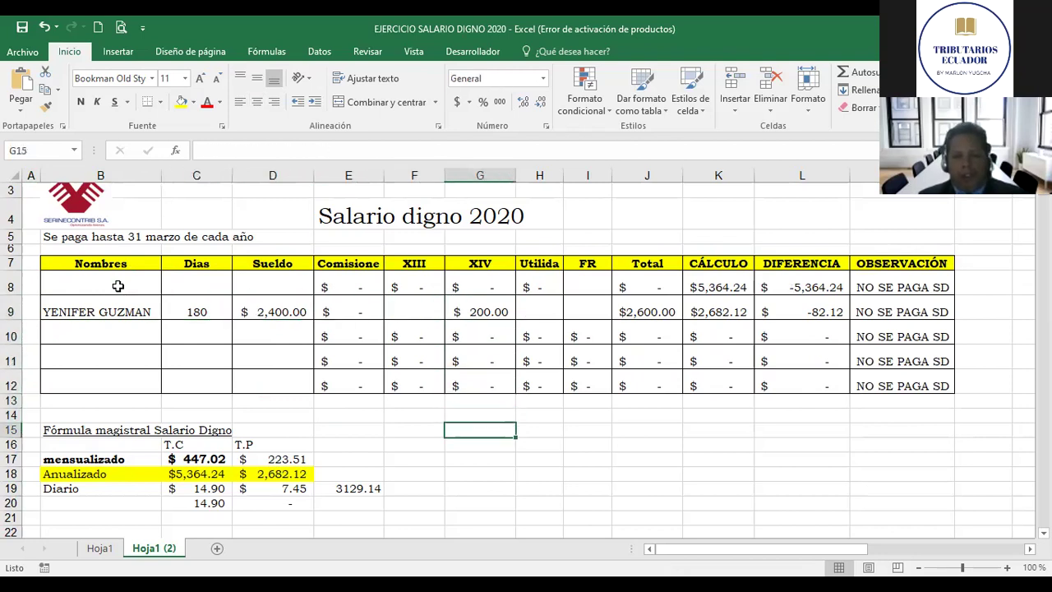
Step: Enter 360 in G16, discarding two mistyped formula attempts in G17
type("360")
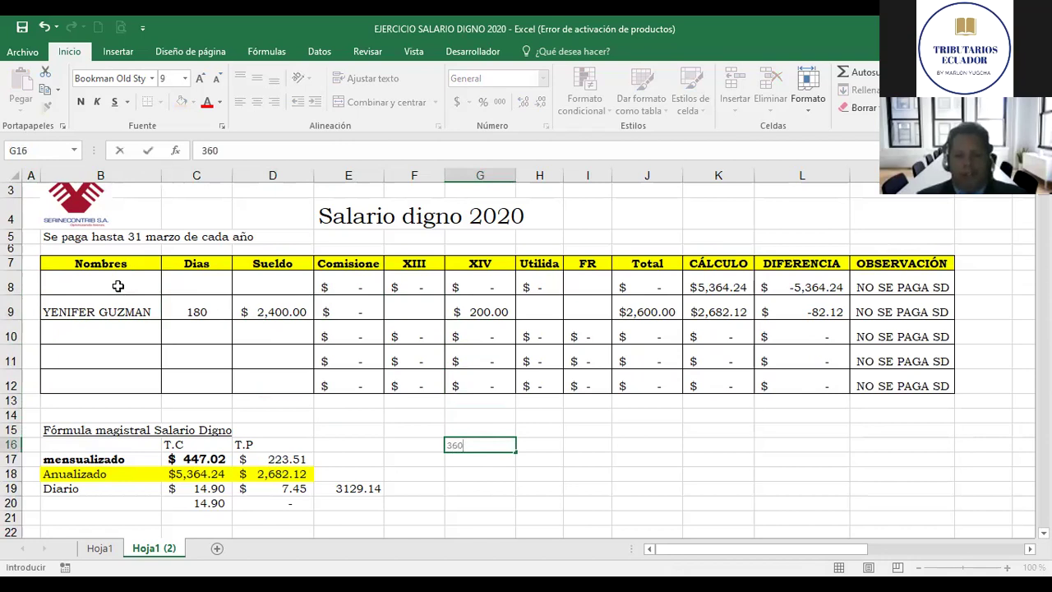
key("Return")
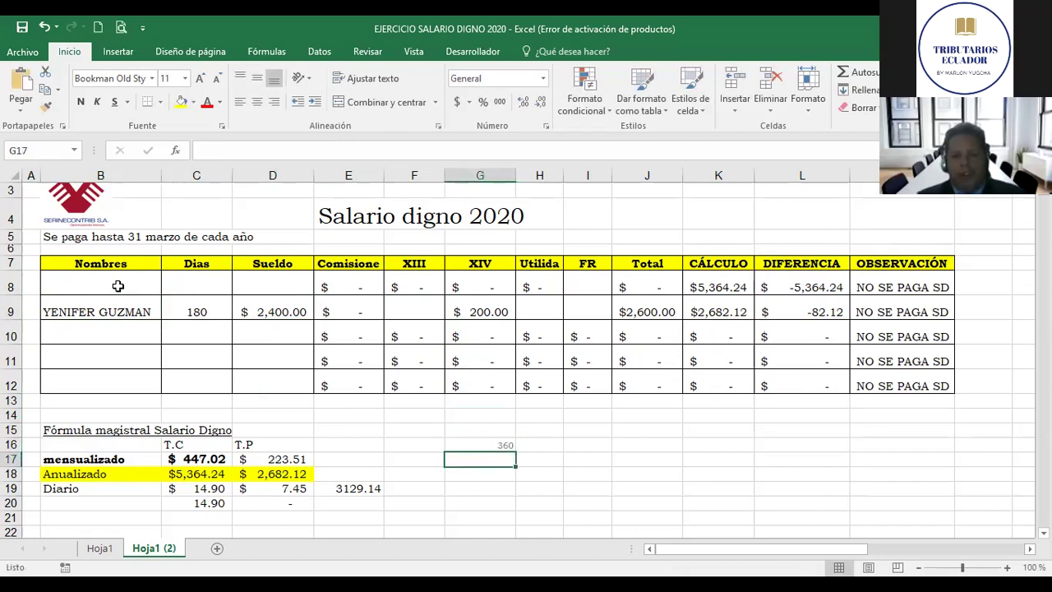
type("+")
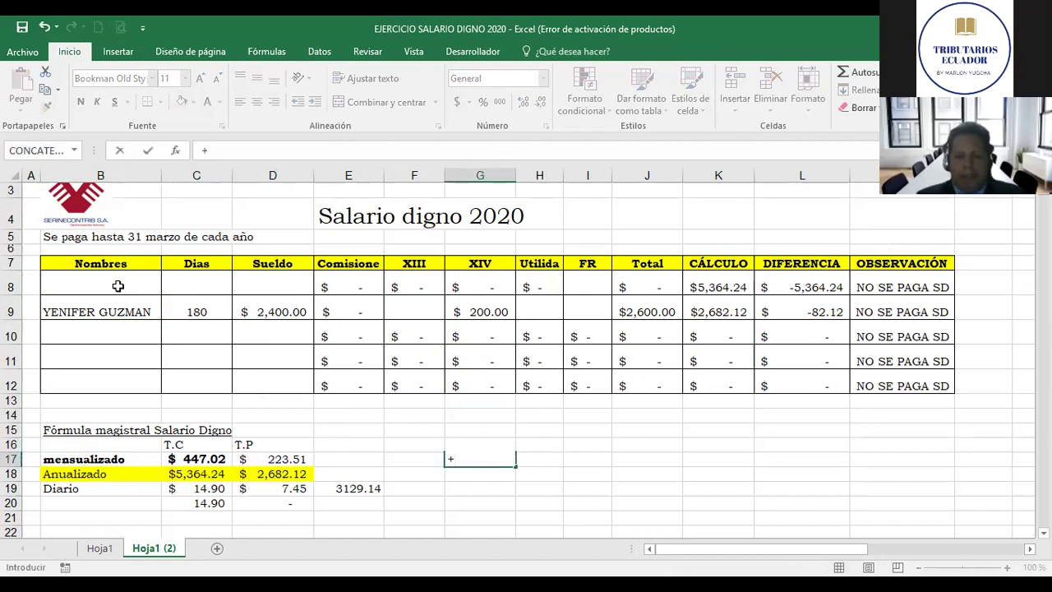
key("Up")
type("12")
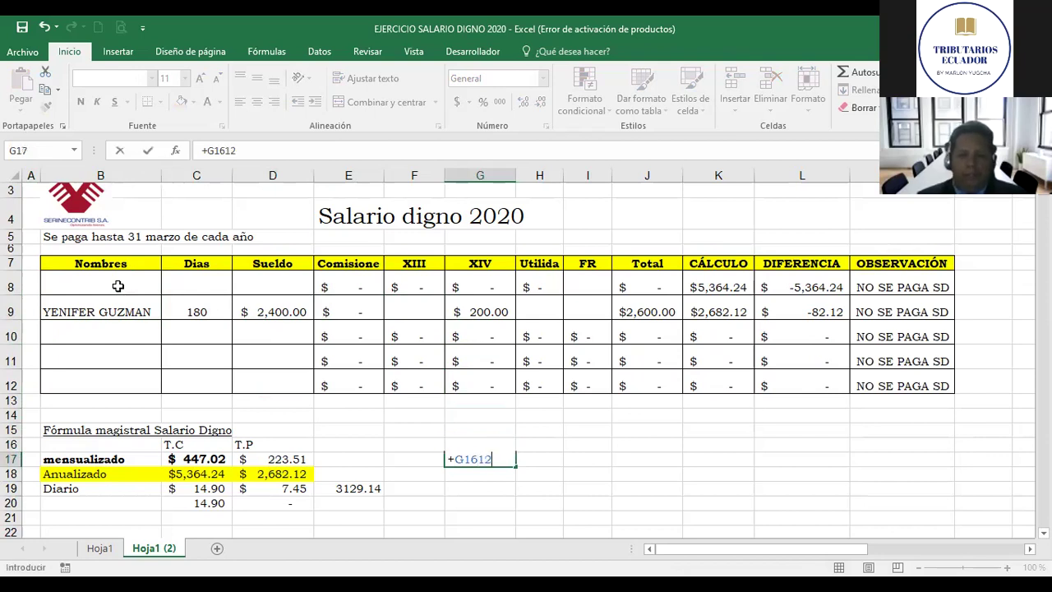
key("Escape")
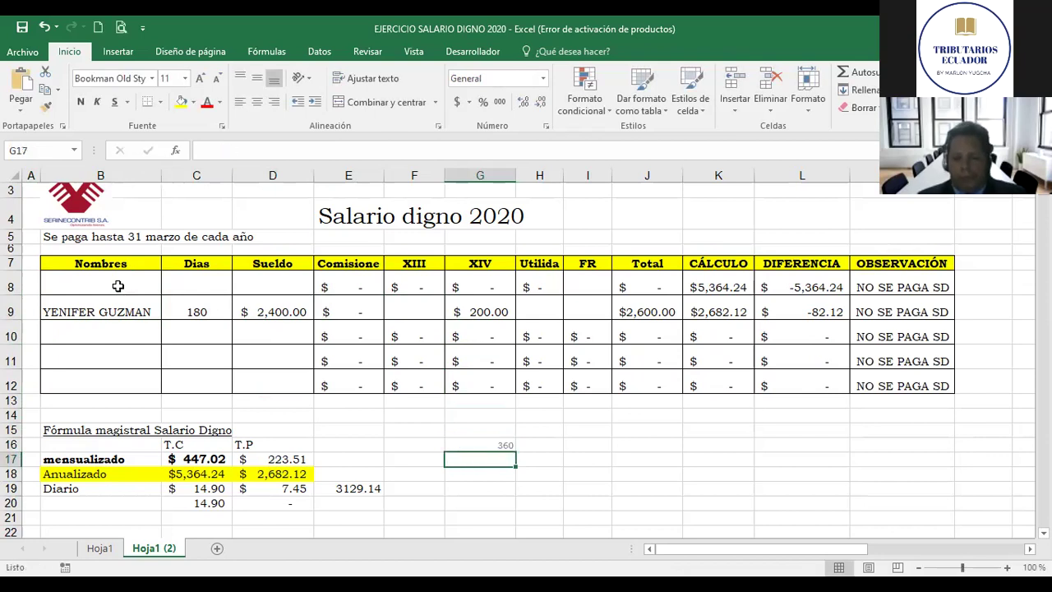
type("+")
key("Up")
type("12")
key("BackSpace")
key("BackSpace")
key("BackSpace")
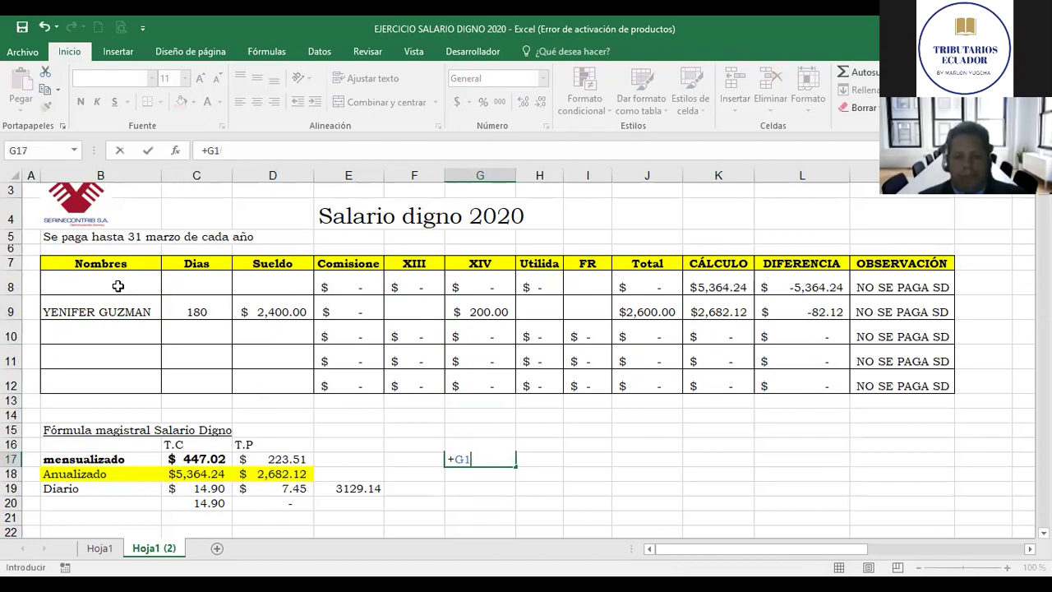
key("Escape")
Step: Put =+G16/2 in H17 so it shows 180
key("Down")
key("Up")
key("Right")
type("+")
key("Up")
key("Left")
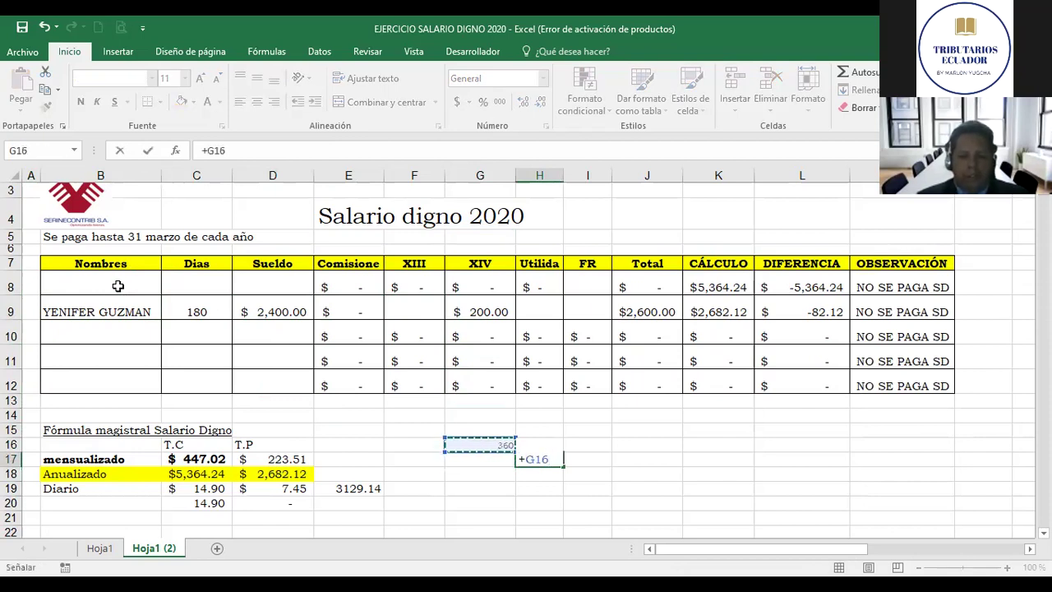
type("/")
type("1")
key("BackSpace")
type("2")
key("Return")
key("Up")
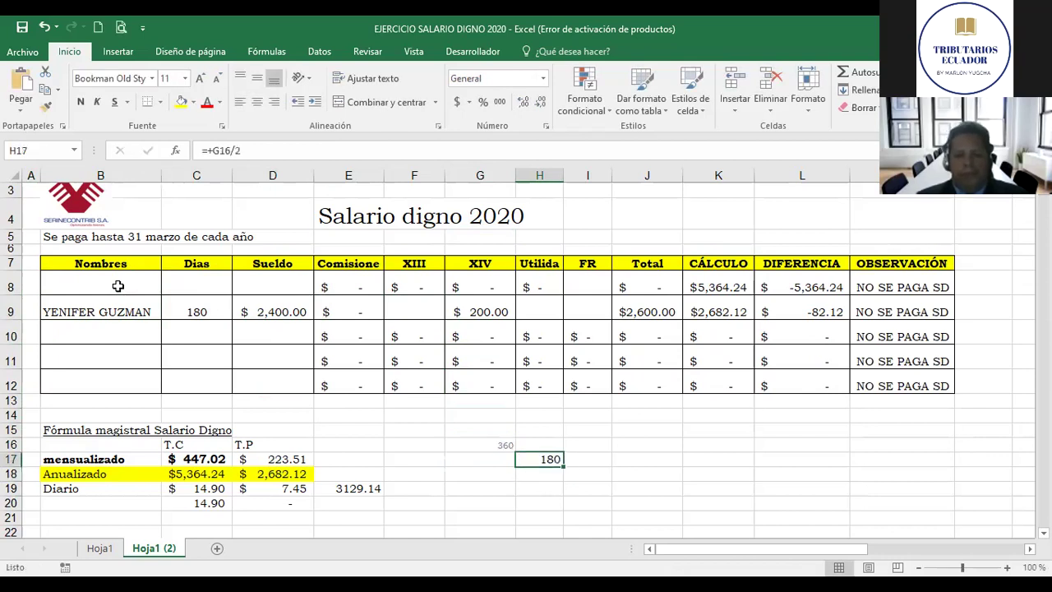
key("Left")
key("Left")
key("Left")
key("Up")
key("Up")
key("Up")
key("Up")
key("Up")
key("Up")
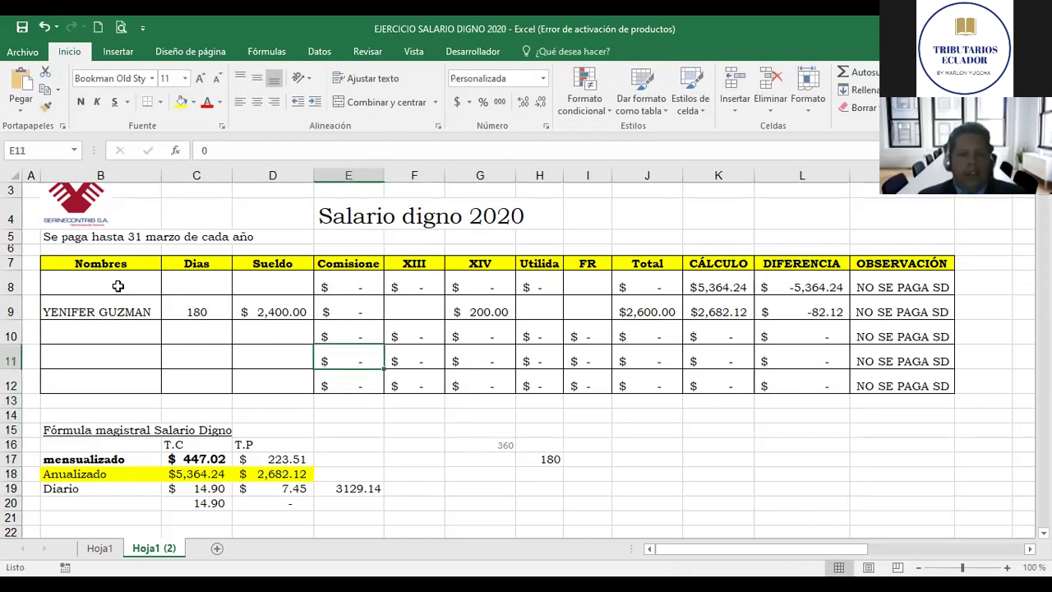
key("Left")
key("Up")
key("Left")
key("Up")
key("Right")
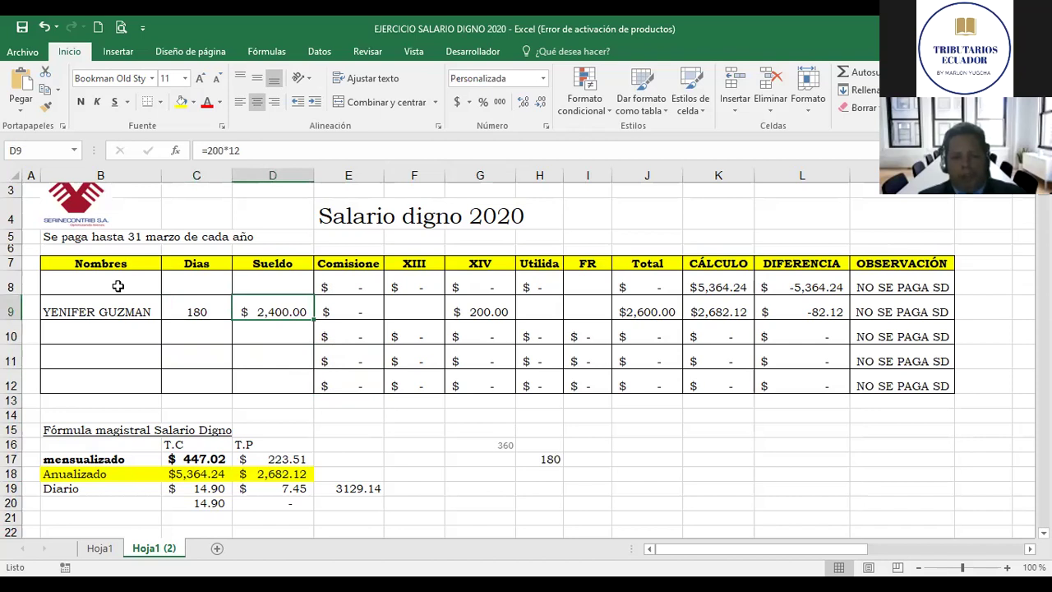
type("20")
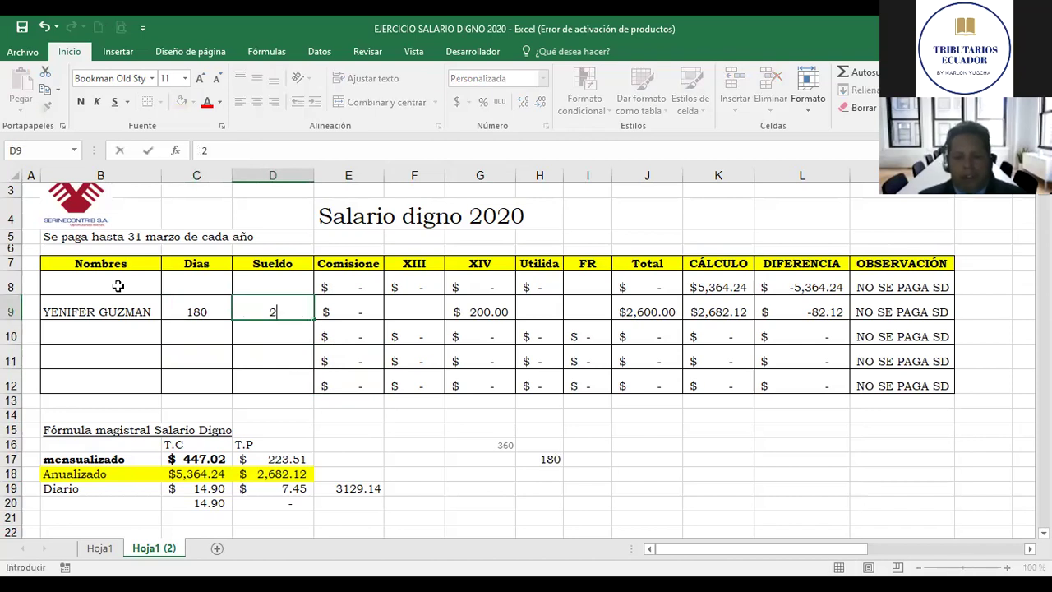
key("BackSpace")
key("BackSpace")
type("+200")
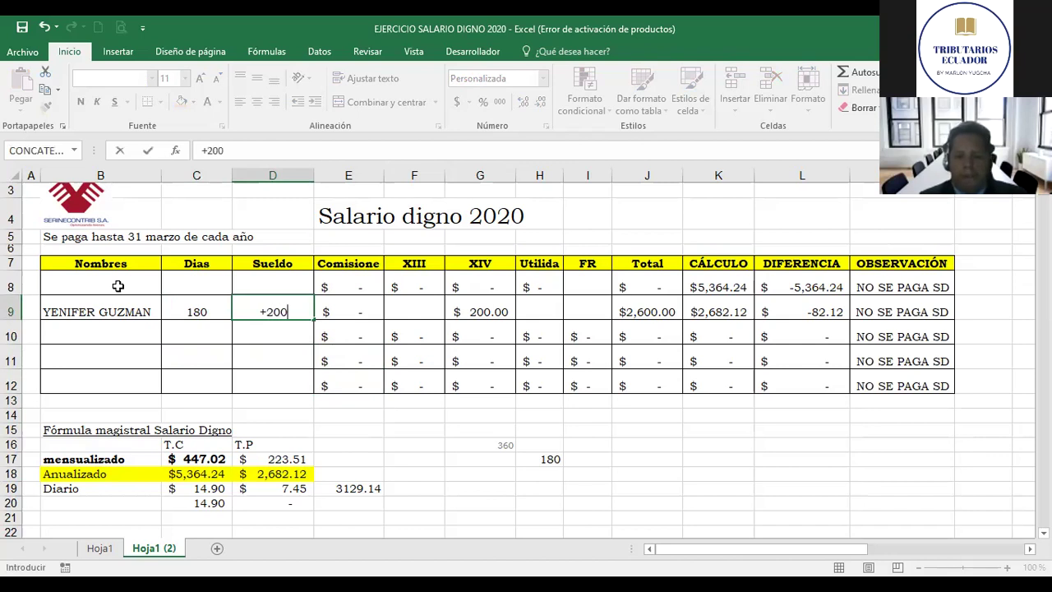
type("¨*")
key("BackSpace")
key("BackSpace")
key("BackSpace")
type("0*12")
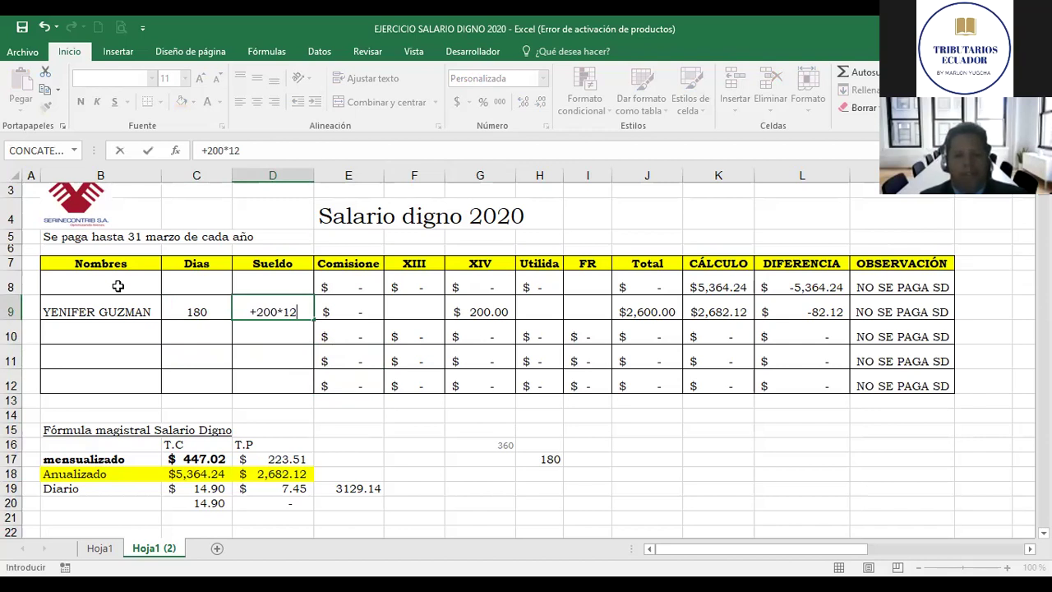
key("ctrl+Return")
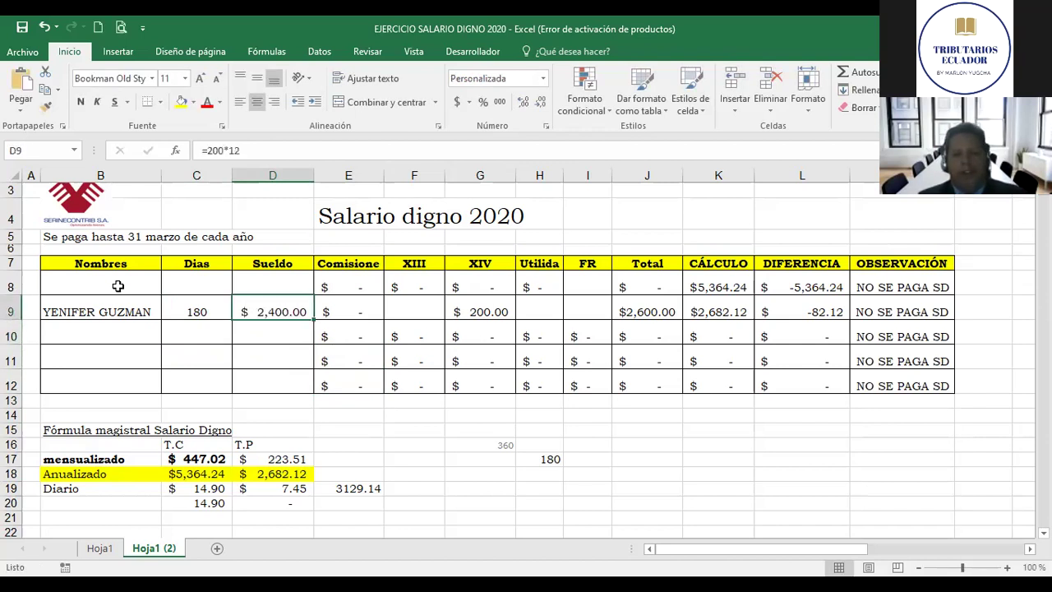
Step: Enter =+D9/12 as her XIII in F9, giving $200.00
key("Right")
key("Right")
key("Left")
key("Right")
key("Left")
key("Left")
key("Right")
key("Right")
type("+")
key("Left")
key("Left")
type("/12")
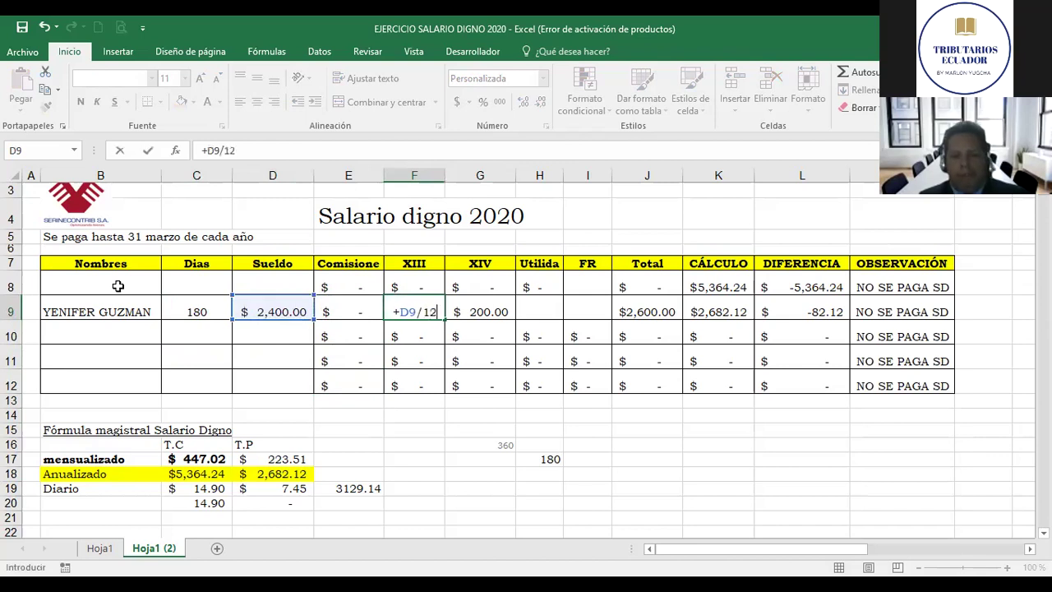
key("ctrl+Return")
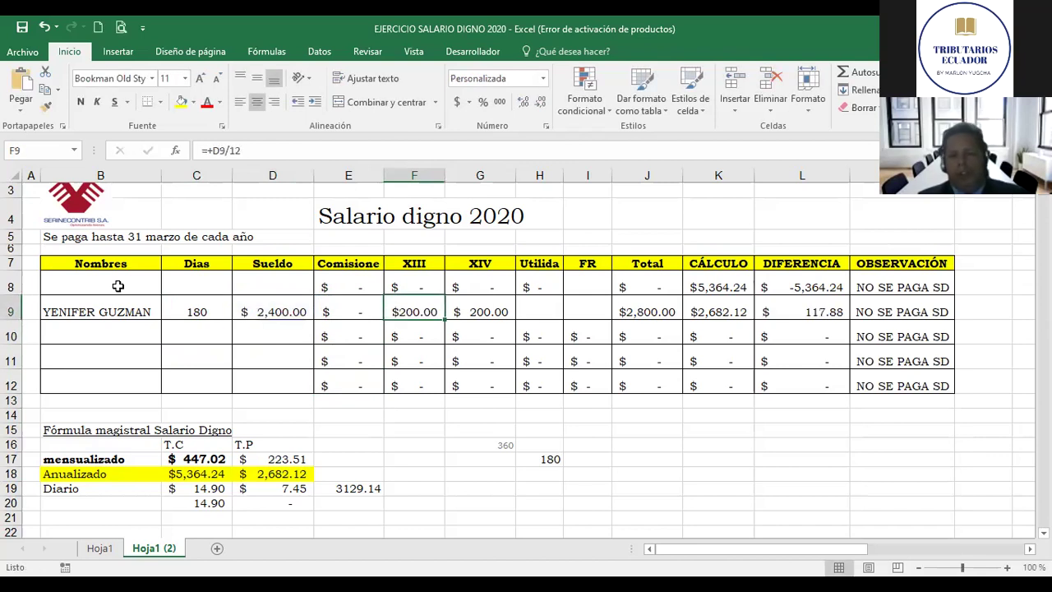
Step: Inspect the XIV formula in G9 and the Utilidad cell of row 9
key("Right")
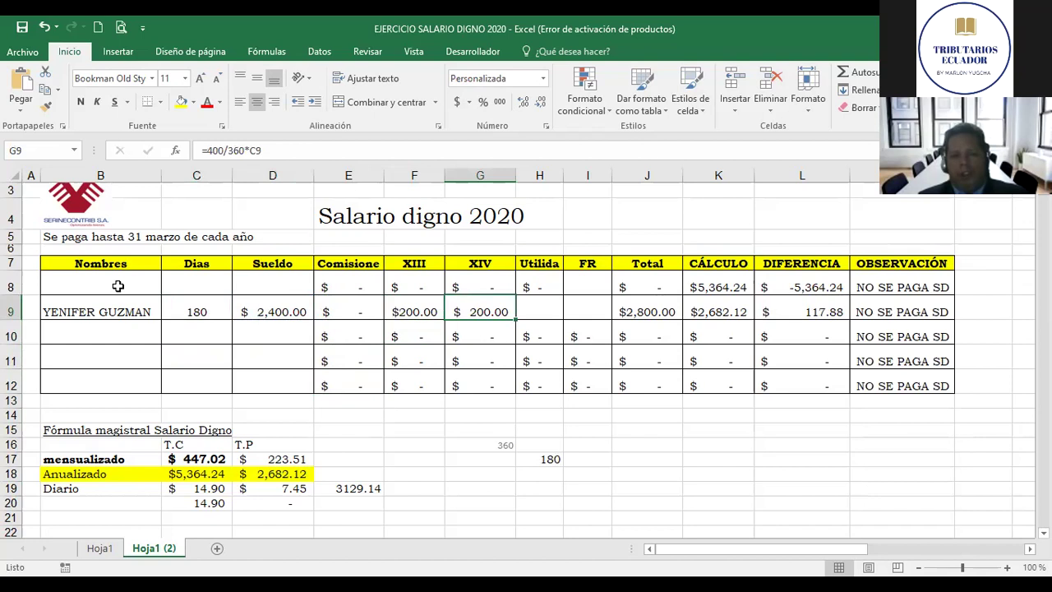
key("Left")
key("Right")
key("Right")
key("Right")
key("Left")
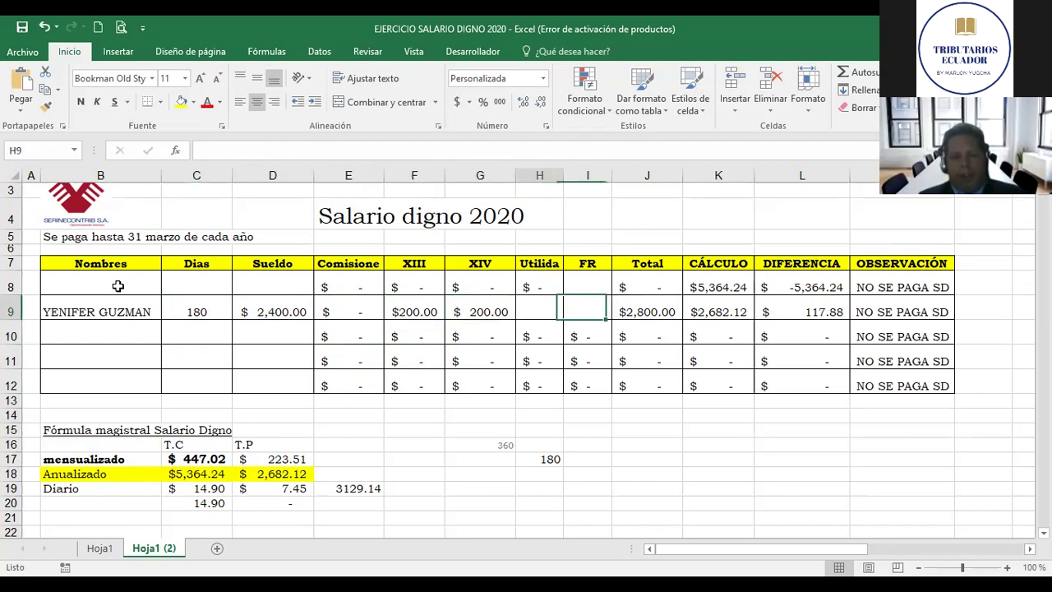
Step: Enter =+C17/2 in E17 to get half the monthly wage, 223.51
key("Home")
key("Down")
key("Down")
key("Down")
key("Down")
key("Down")
key("Down")
key("Down")
key("Down")
key("Down")
key("Up")
key("Right")
key("Right")
key("Down")
key("Up")
key("Right")
key("Right")
key("Left")
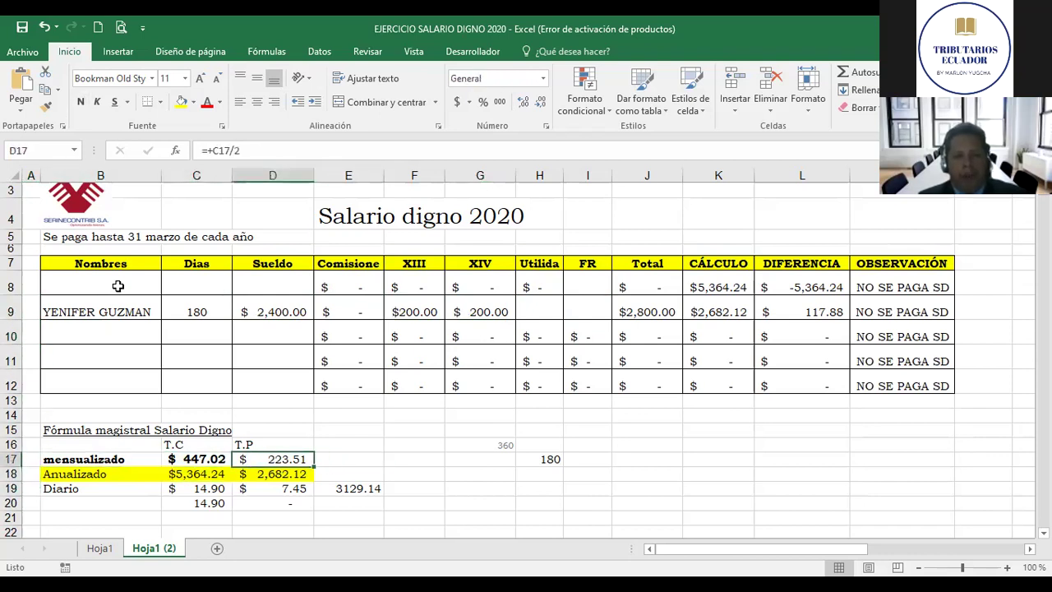
key("Left")
key("Left")
key("Right")
key("Right")
key("Left")
key("Left")
key("Left")
key("Right")
key("Right")
key("Right")
key("Left")
key("Right")
key("Right")
key("Left")
key("Right")
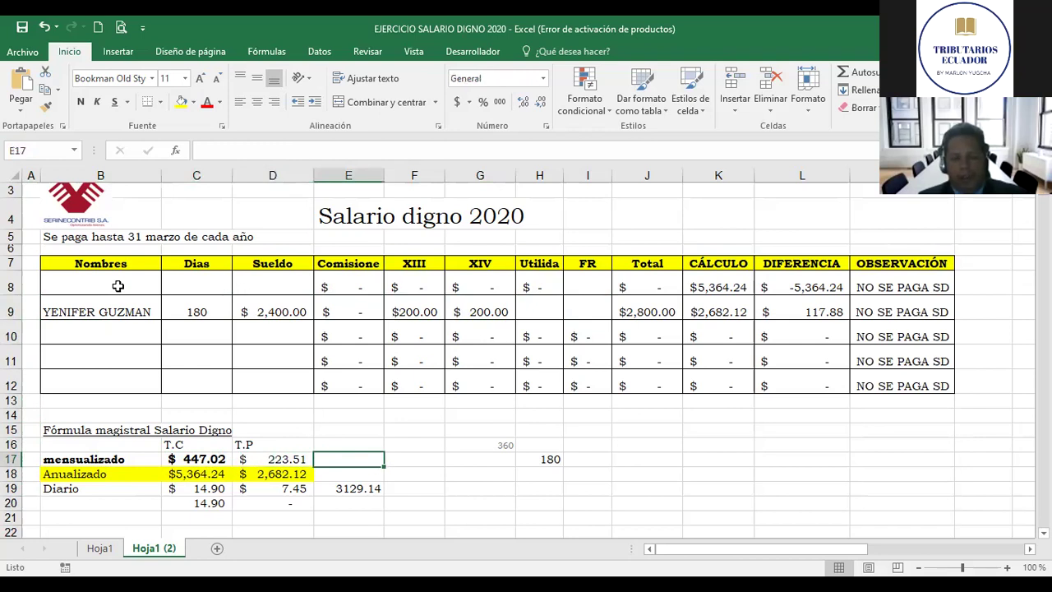
type("+")
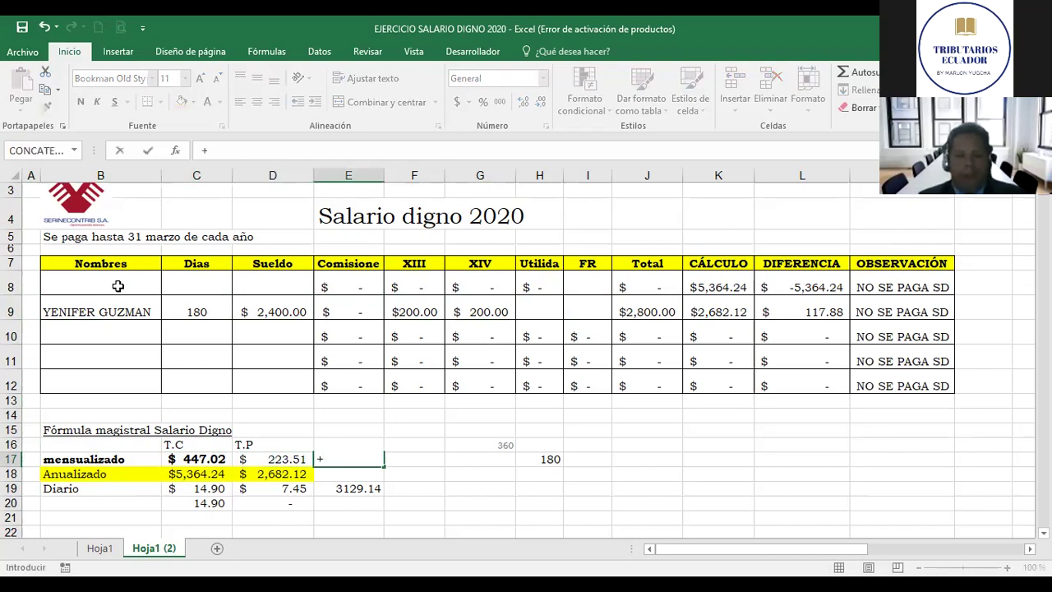
key("Left")
key("Left")
type("/2")
key("Return")
Step: Enter =+E17*180 in E18 as the part-time annual amount
key("Up")
key("Down")
type("+")
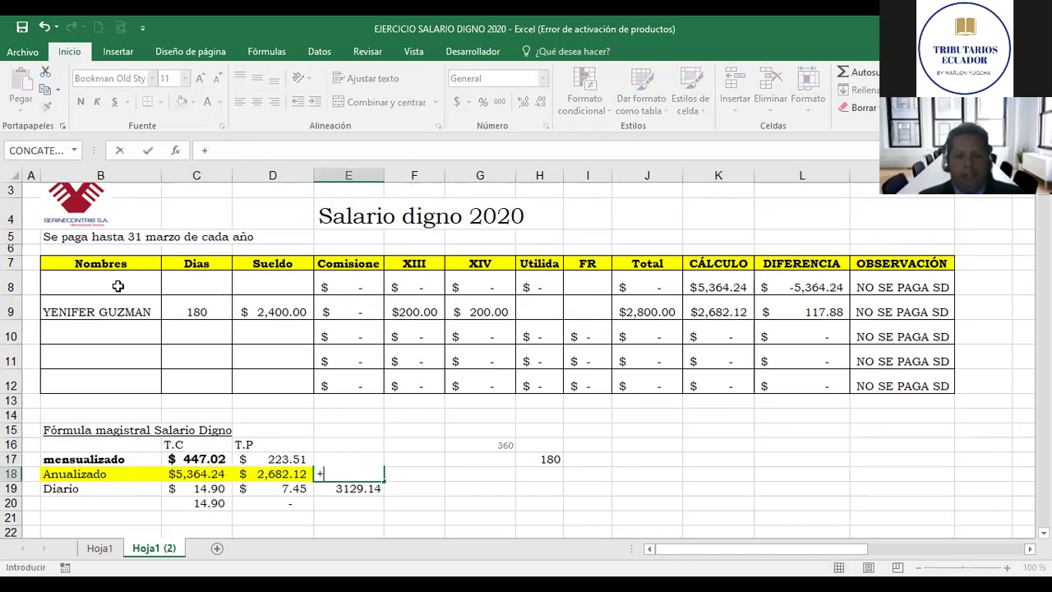
key("Up")
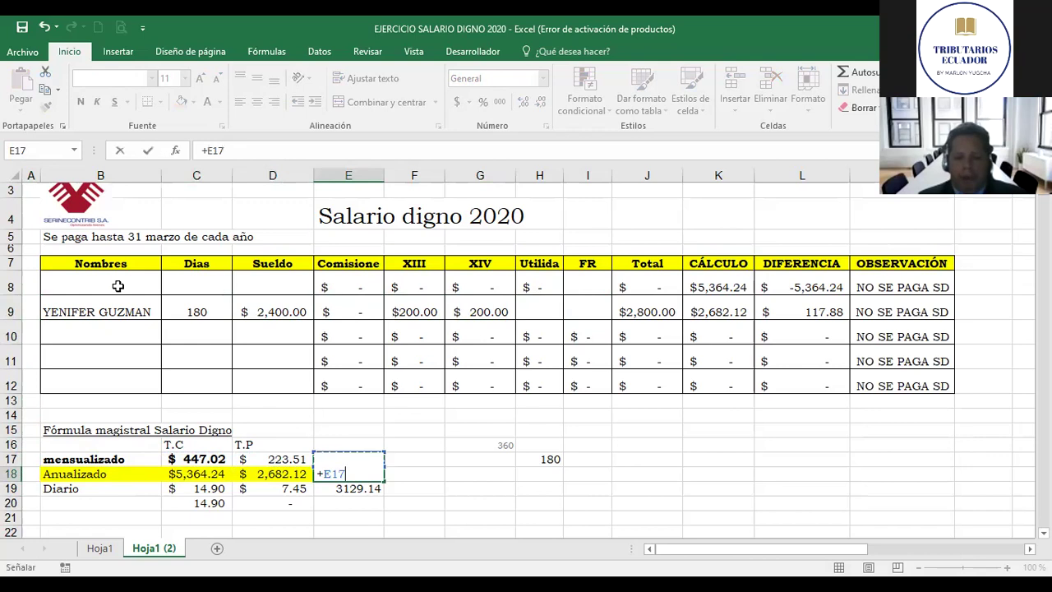
type("*180")
key("ctrl+Return")
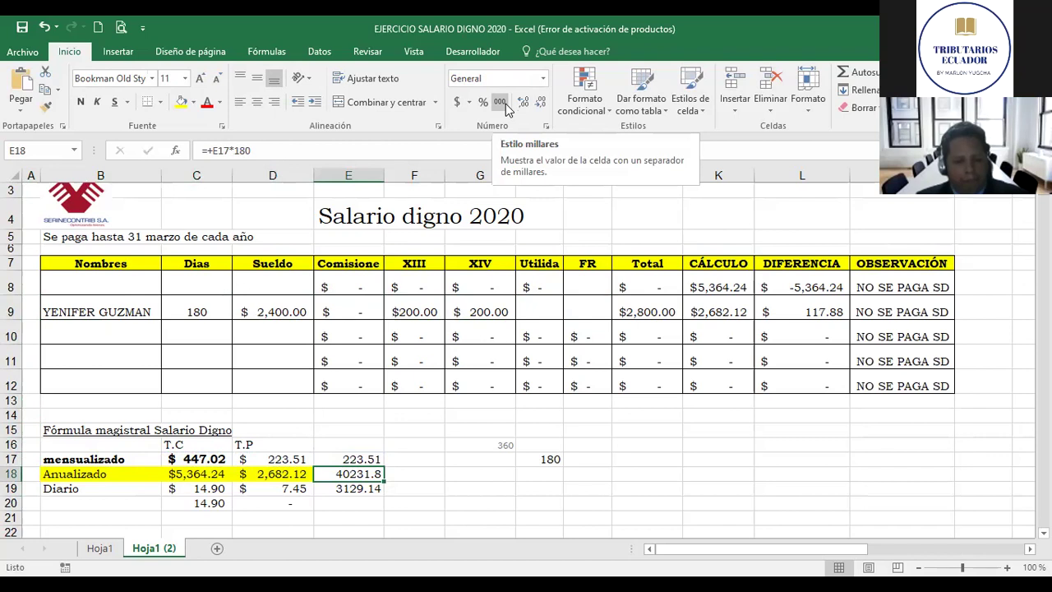
key("F2")
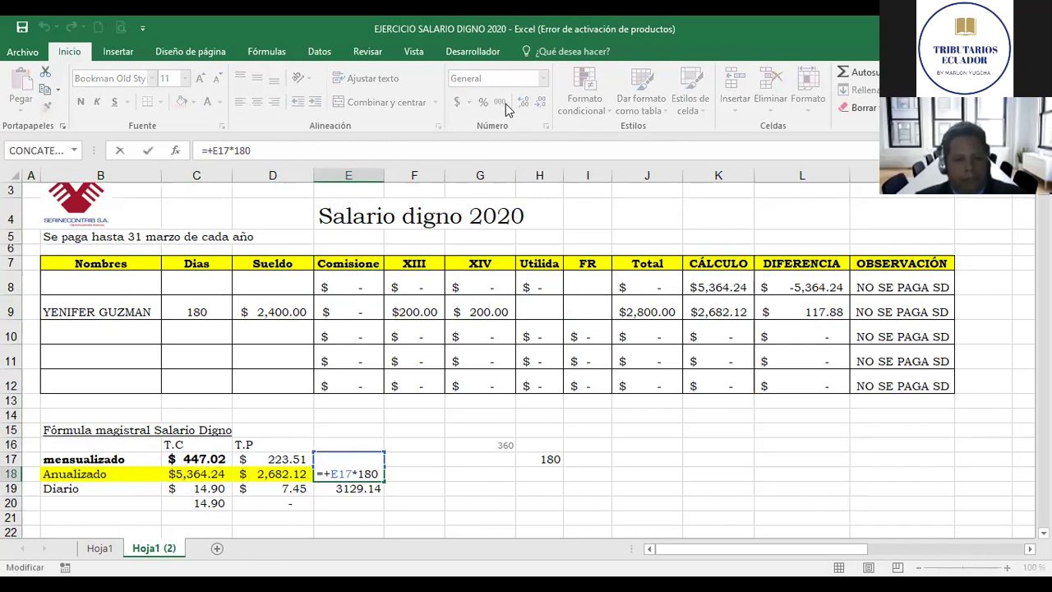
key("ctrl+Return")
Step: After comparing with D17 and D18, correct E18 to =+E17*12, giving 2682.12
key("Left")
key("Left")
key("Right")
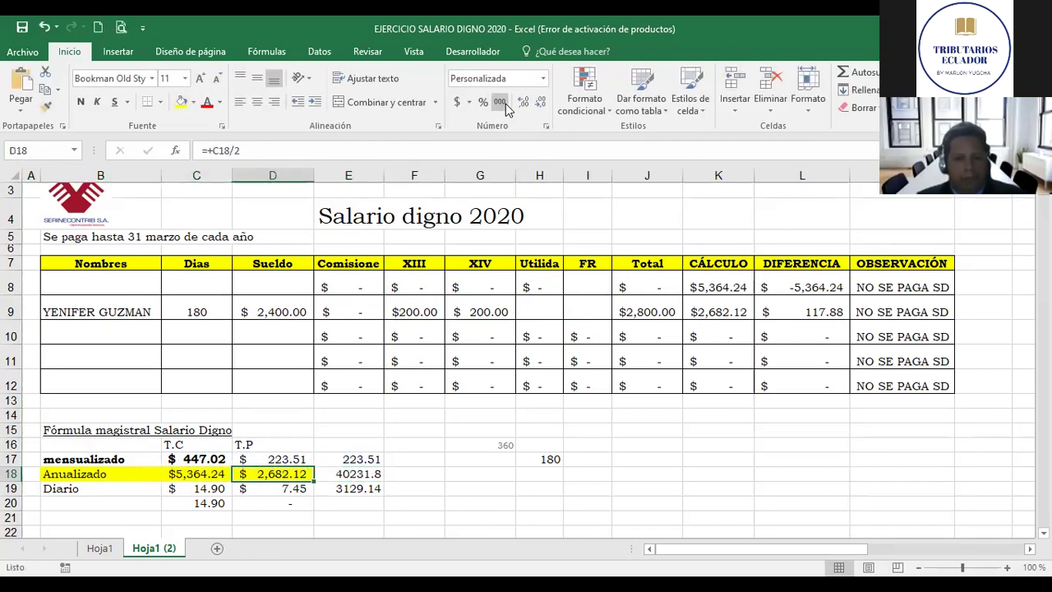
key("Right")
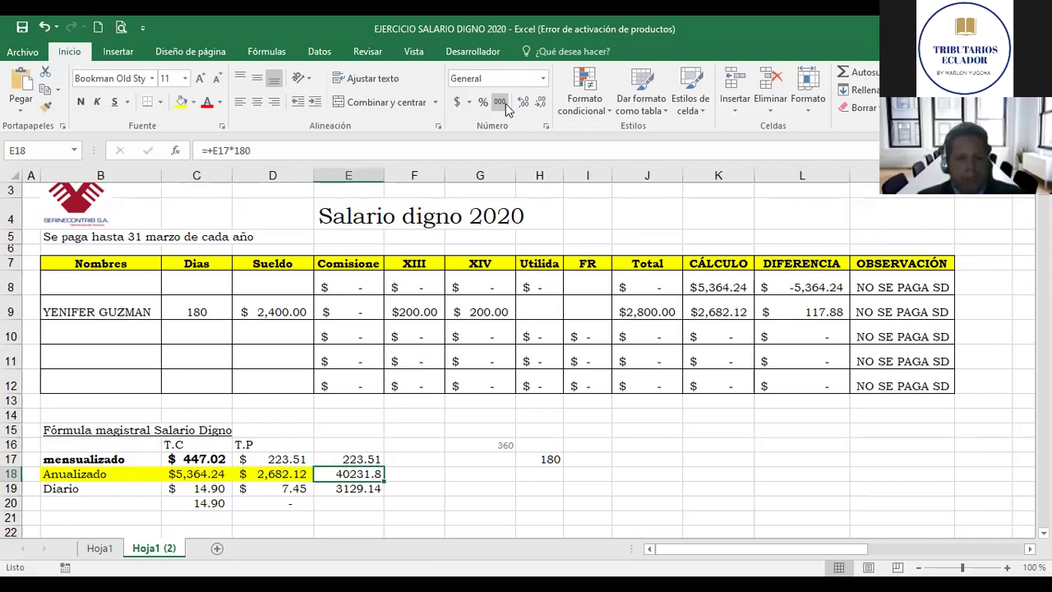
key("Up")
key("Right")
key("Left")
key("Left")
key("Left")
key("Right")
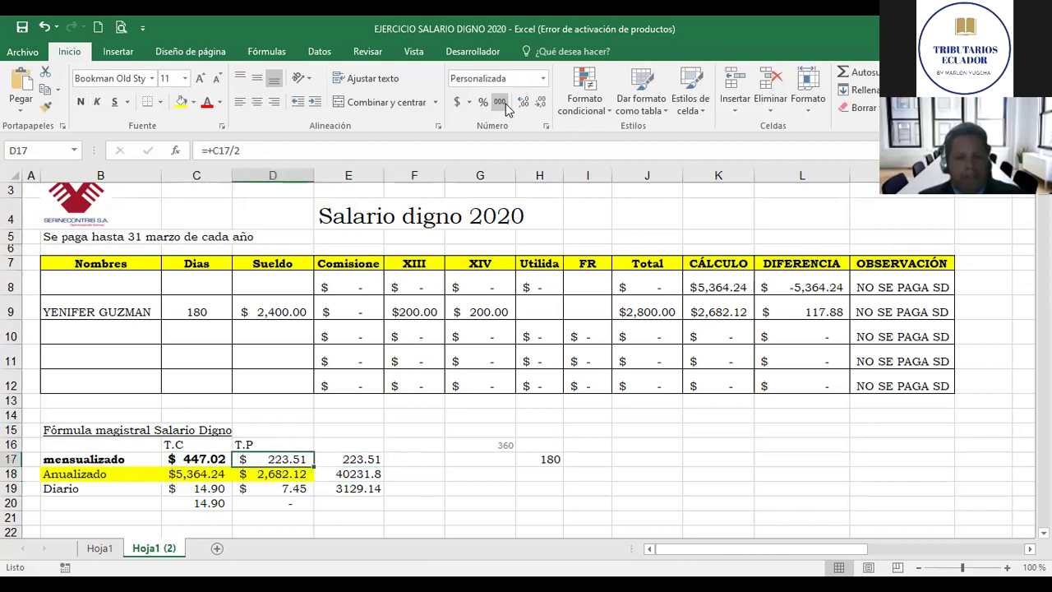
key("Right")
key("Left")
key("Right")
key("Left")
key("Left")
key("Right")
key("Right")
key("Right")
key("Down")
key("Left")
key("Down")
key("Up")
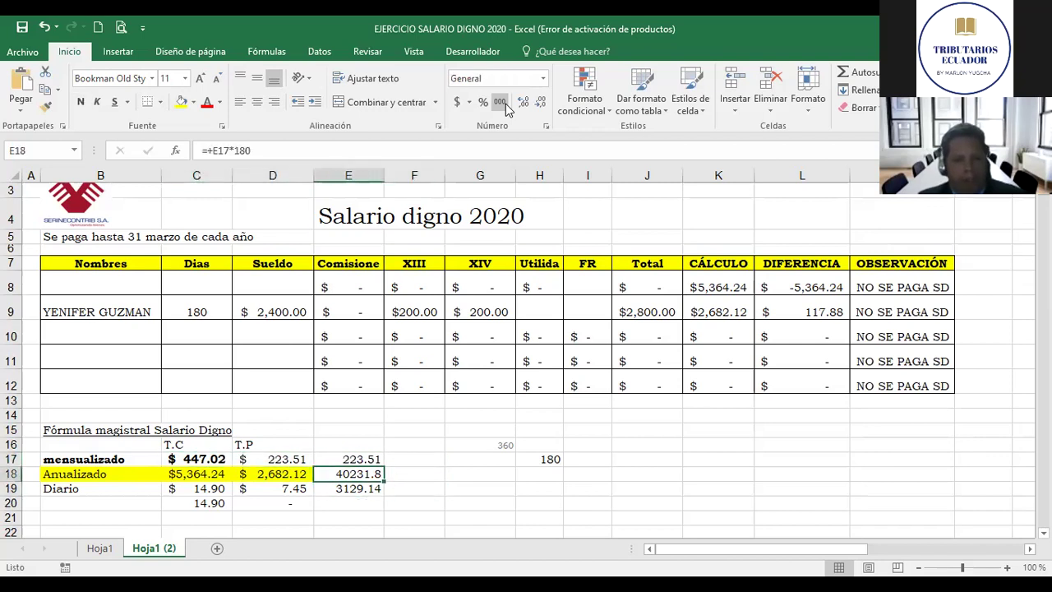
key("F2")
key("Left")
key("Left")
key("shift+Right")
key("shift+Right")
type("2")
key("Return")
Step: Check the 2682.12 result against D18 and the row 9 total and calculation cells
key("Up")
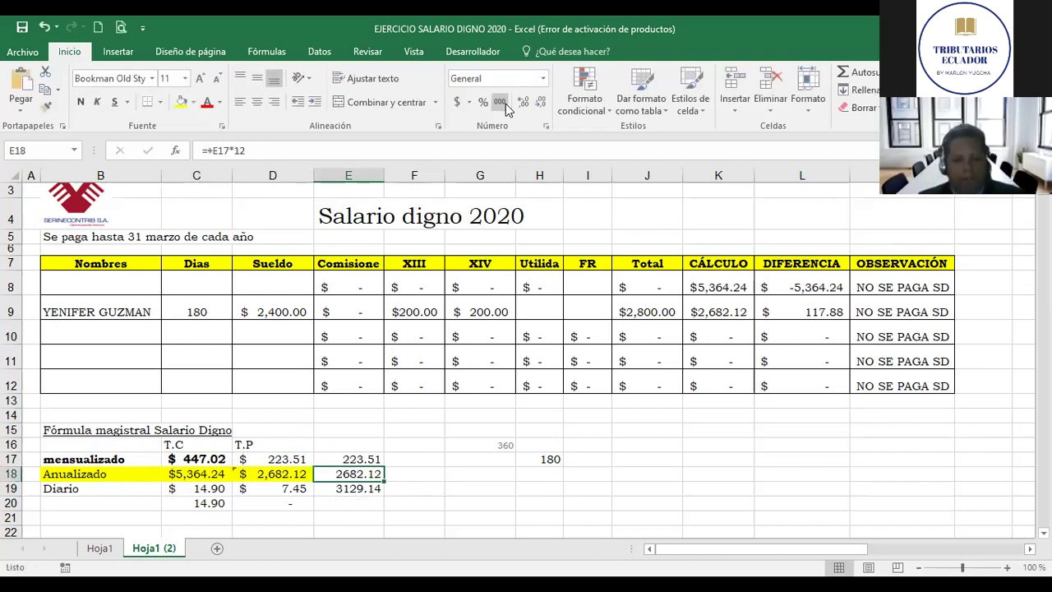
key("Left")
key("Right")
key("Up")
key("Down")
key("Up")
key("Up")
key("Up")
key("Up")
key("Up")
key("Up")
key("Up")
key("Up")
key("Up")
key("Right")
key("Right")
key("Right")
key("Right")
key("Right")
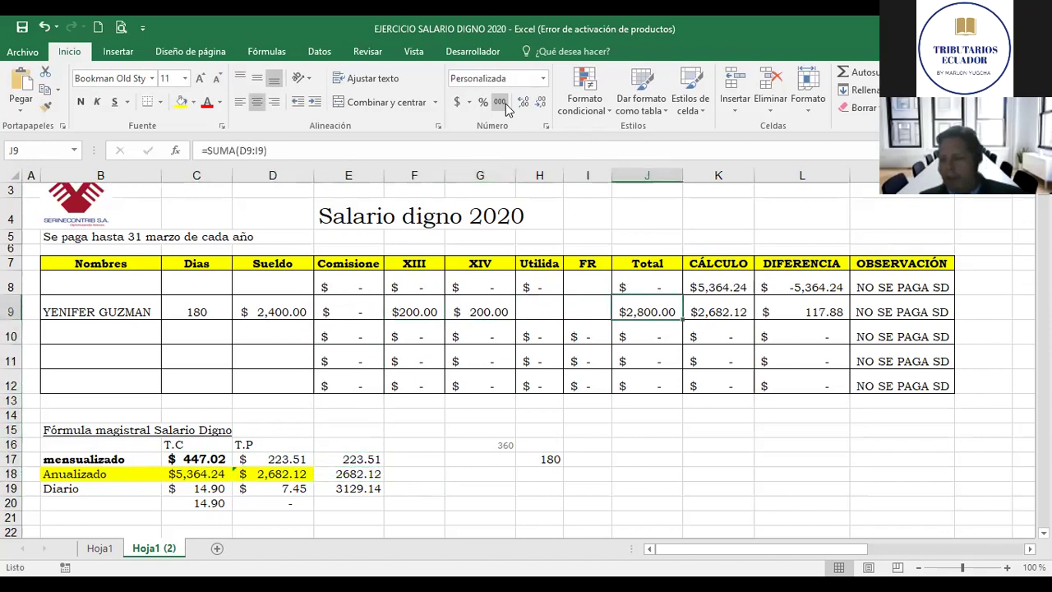
key("Right")
key("Left")
key("Left")
key("Right")
key("Right")
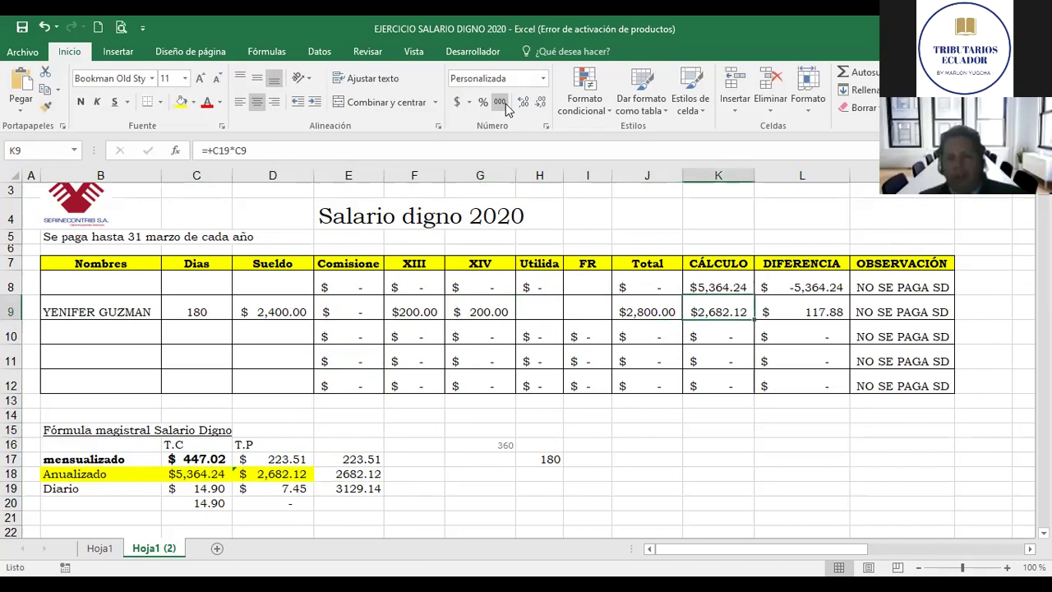
key("Left")
key("Left")
key("Left")
key("Home")
key("Down")
key("Down")
key("Down")
key("Down")
key("Down")
key("Down")
key("Down")
key("Right")
key("Right")
key("Down")
key("Down")
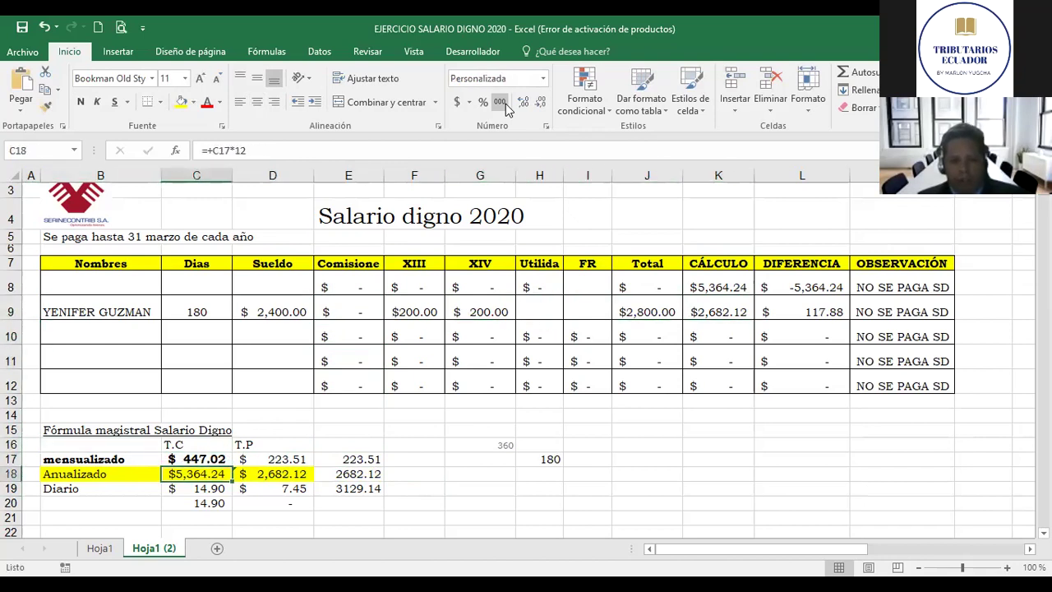
key("shift+Right")
key("shift+Right")
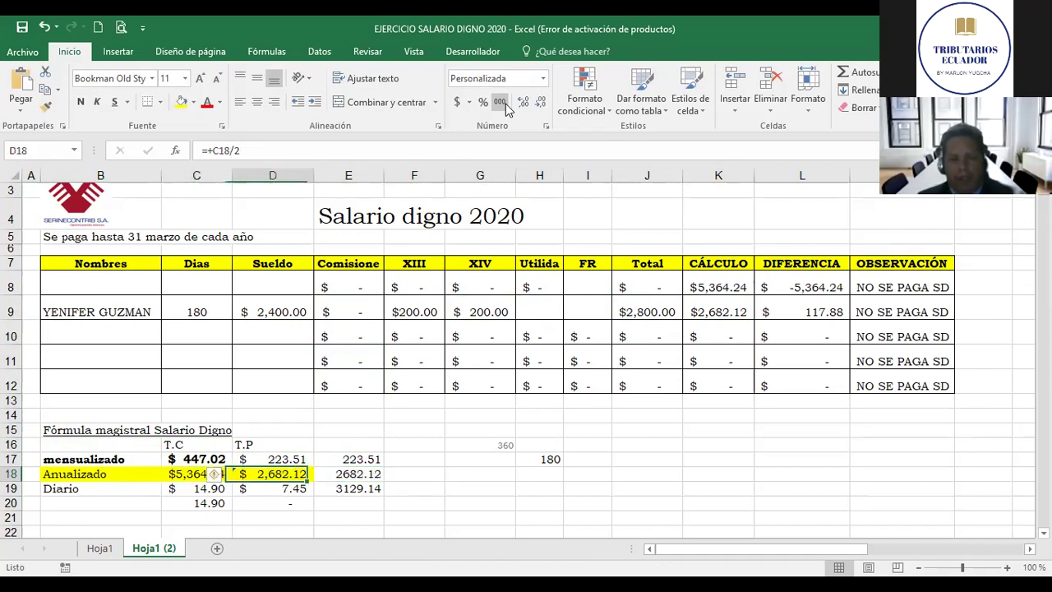
key("Right")
key("Right")
key("Right")
key("Left")
Step: Type the label JORNADA PARCIAL in F18
type("JORNNA")
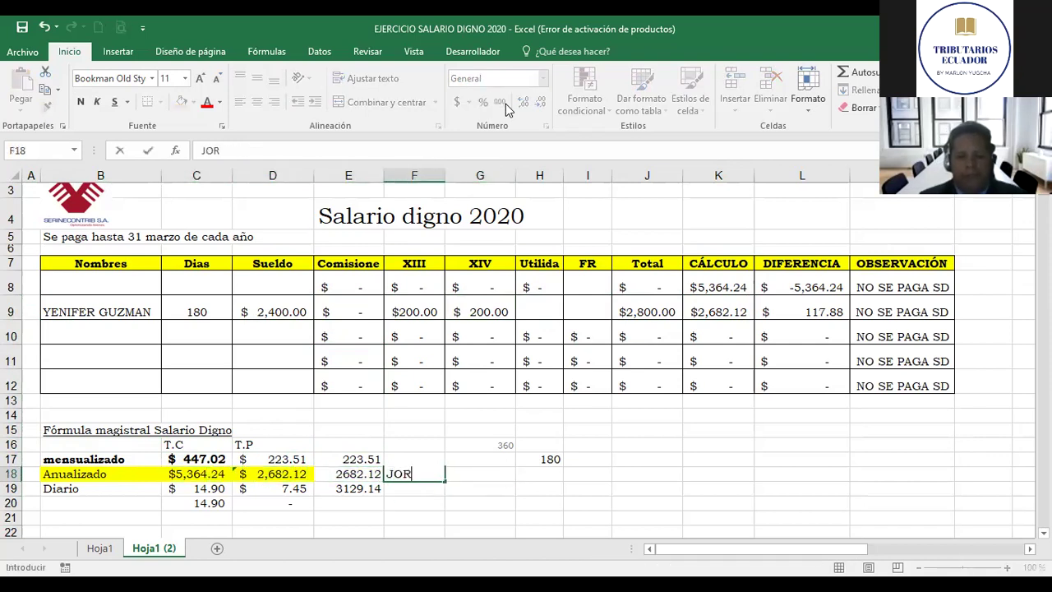
key("BackSpace")
key("BackSpace")
key("BackSpace")
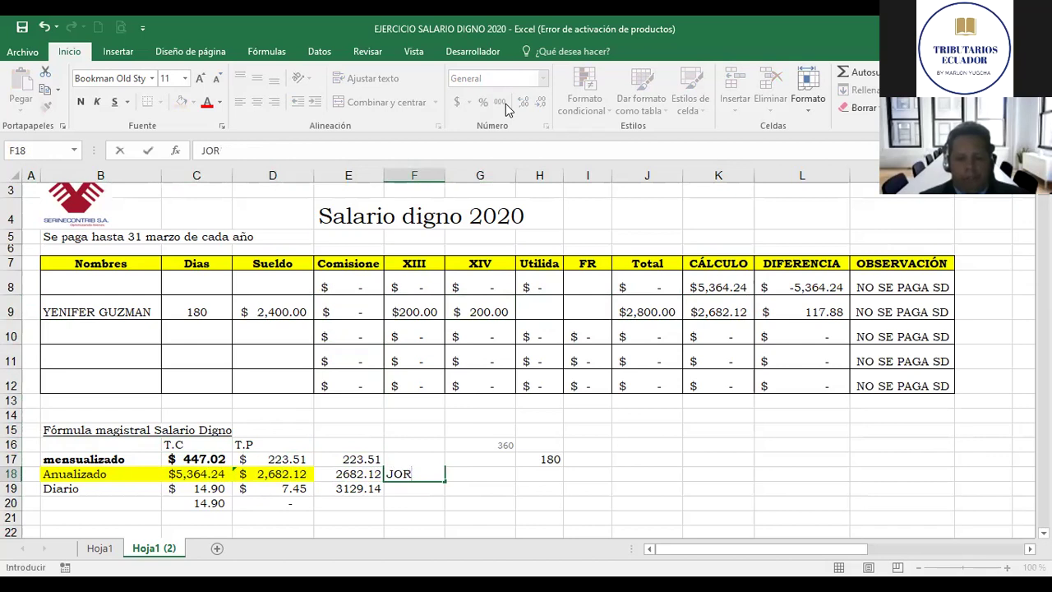
type("NADA PARCIAÑL")
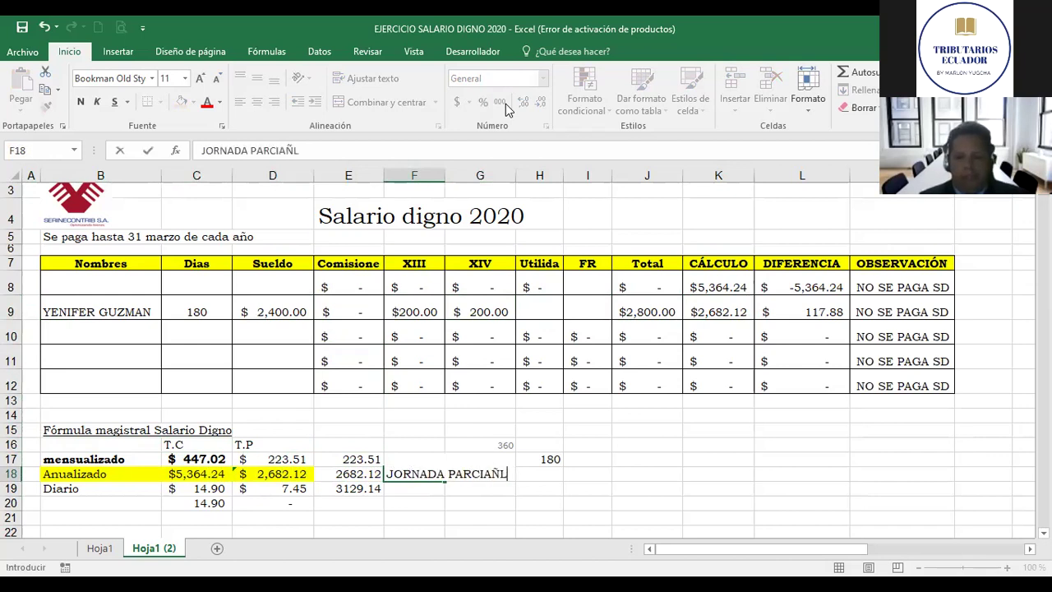
key("BackSpace")
key("BackSpace")
type("L")
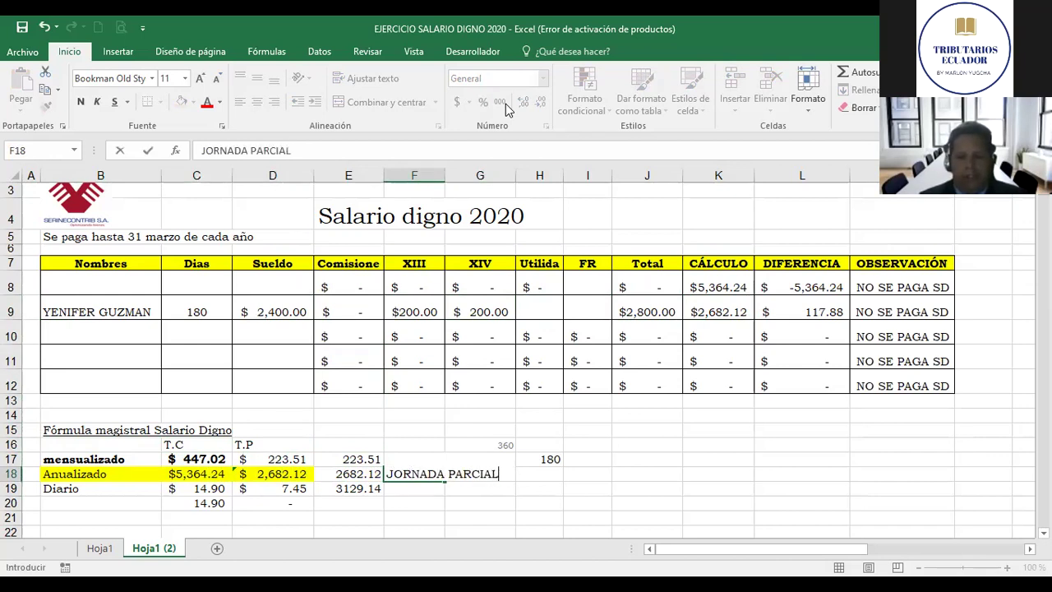
key("Return")
Step: Fill D18:E18 with blue to highlight the part-time annual amounts
key("Up")
key("Left")
key("Left")
key("Left")
key("Right")
key("Right")
key("shift+Right")
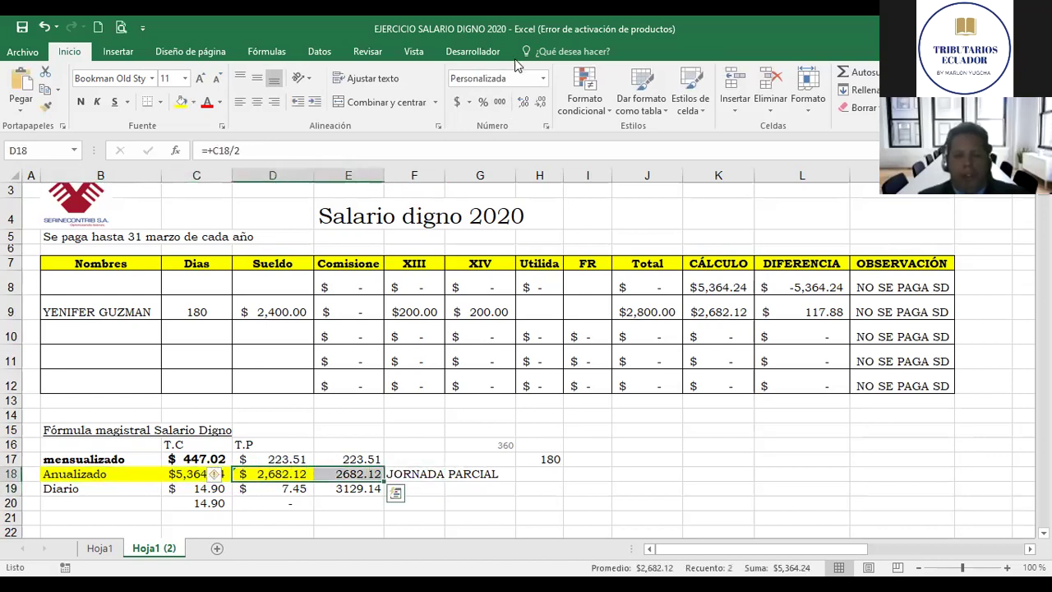
left_click(192, 102)
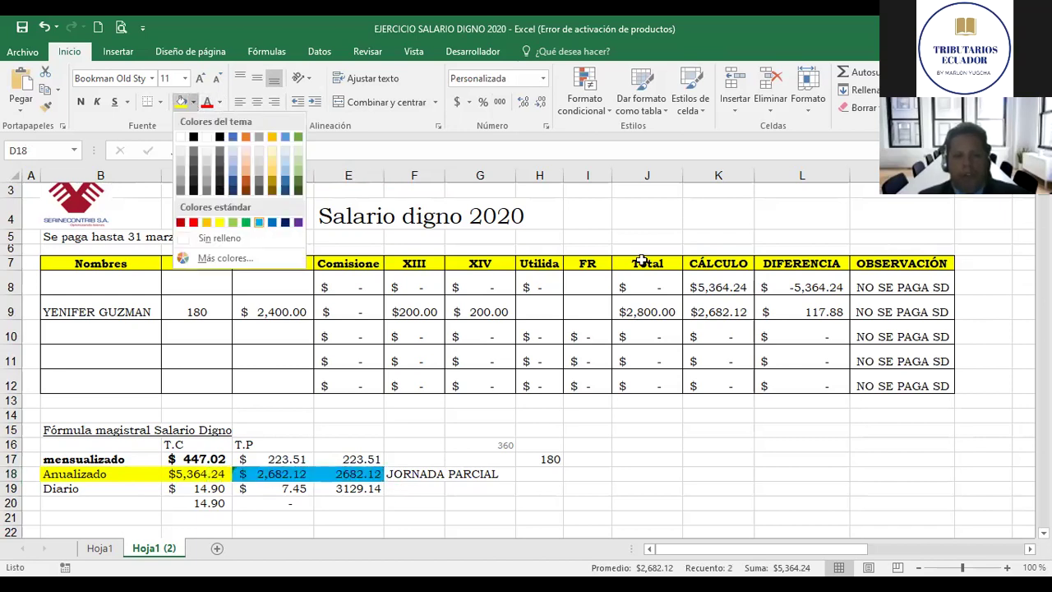
left_click(259, 222)
key("Up")
key("Down")
key("Up")
key("Right")
key("Down")
key("Left")
key("Right")
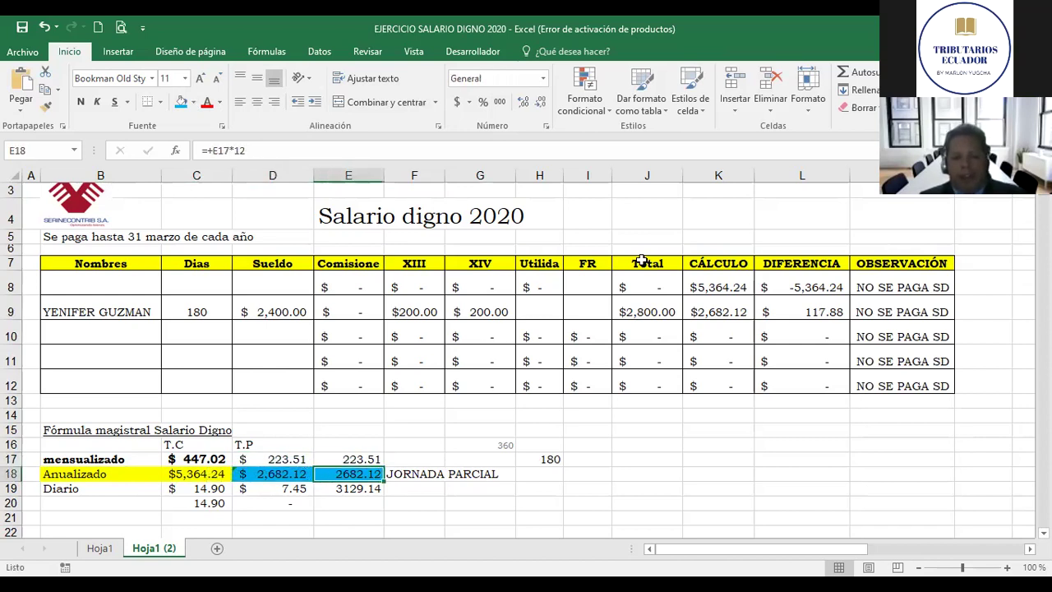
key("Right")
key("Right")
key("Up")
key("Up")
key("Up")
key("Up")
key("Up")
key("Up")
key("Up")
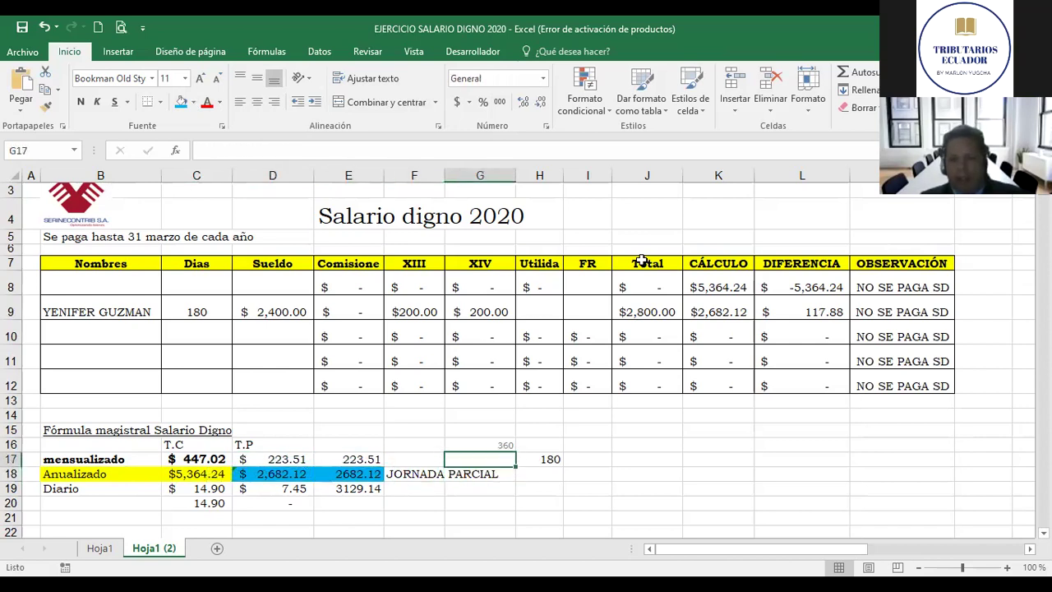
key("Up")
key("Up")
key("Right")
key("Right")
key("Right")
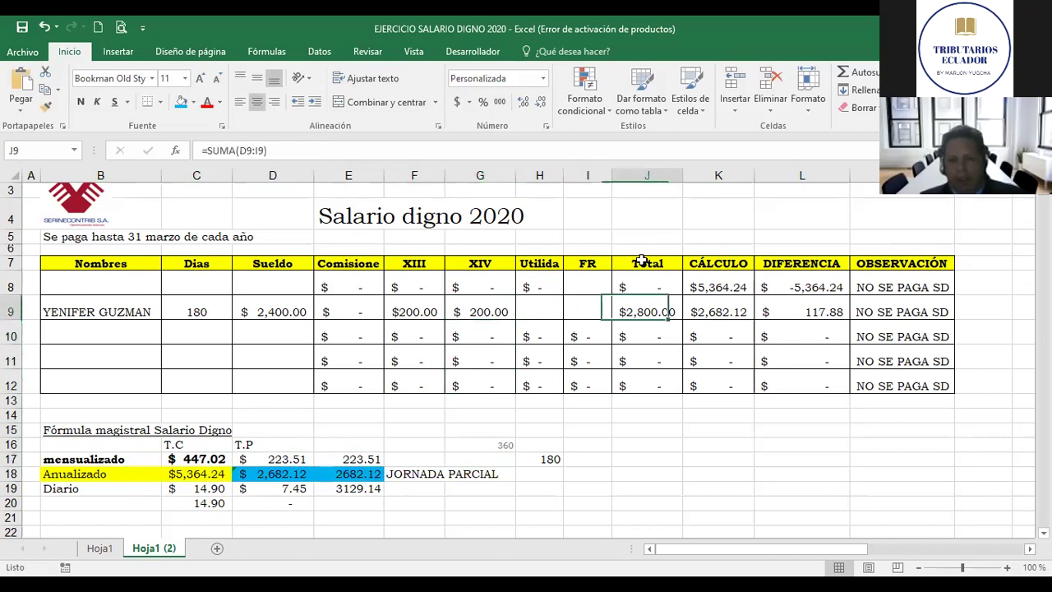
key("Right")
key("Left")
key("Left")
key("Right")
key("Right")
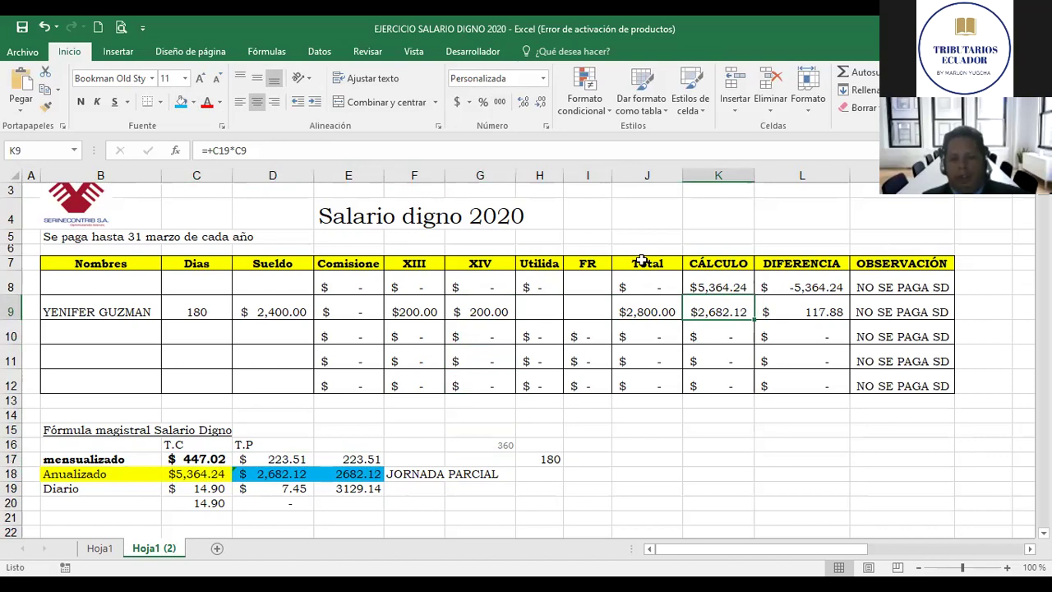
key("Left")
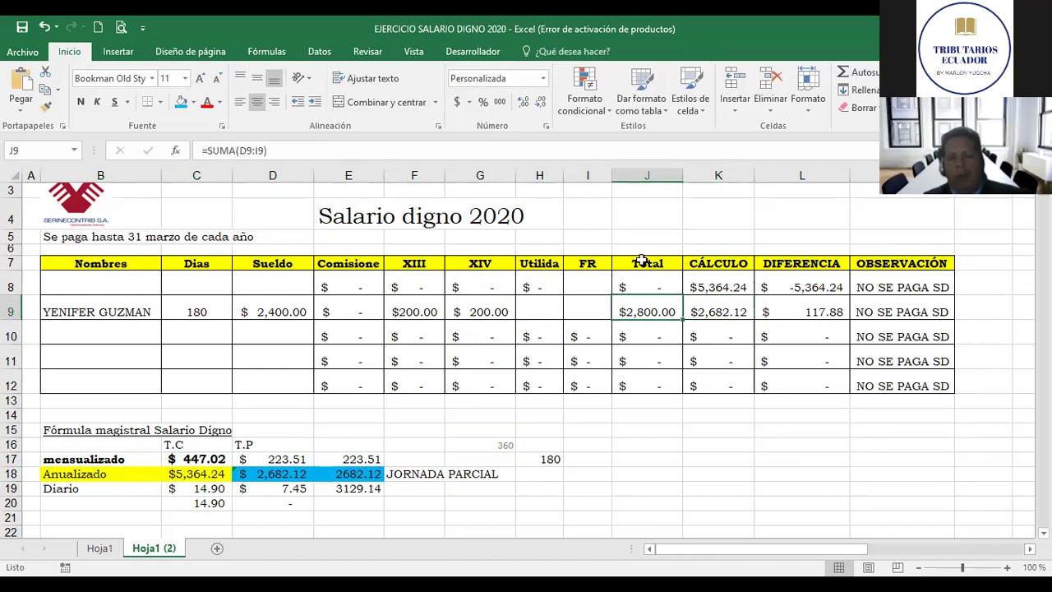
key("Right")
key("Right")
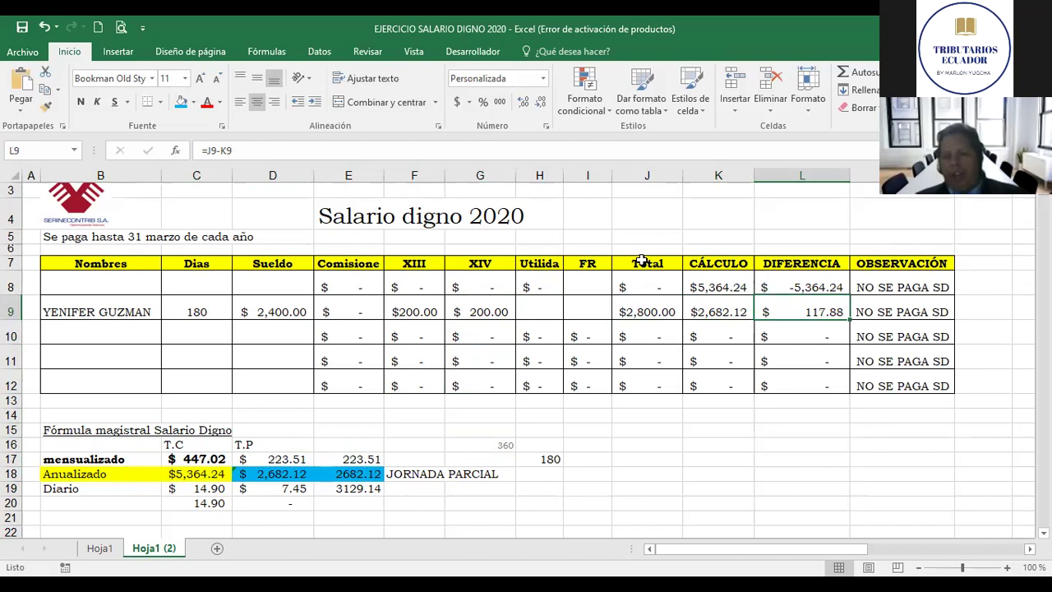
key("Right")
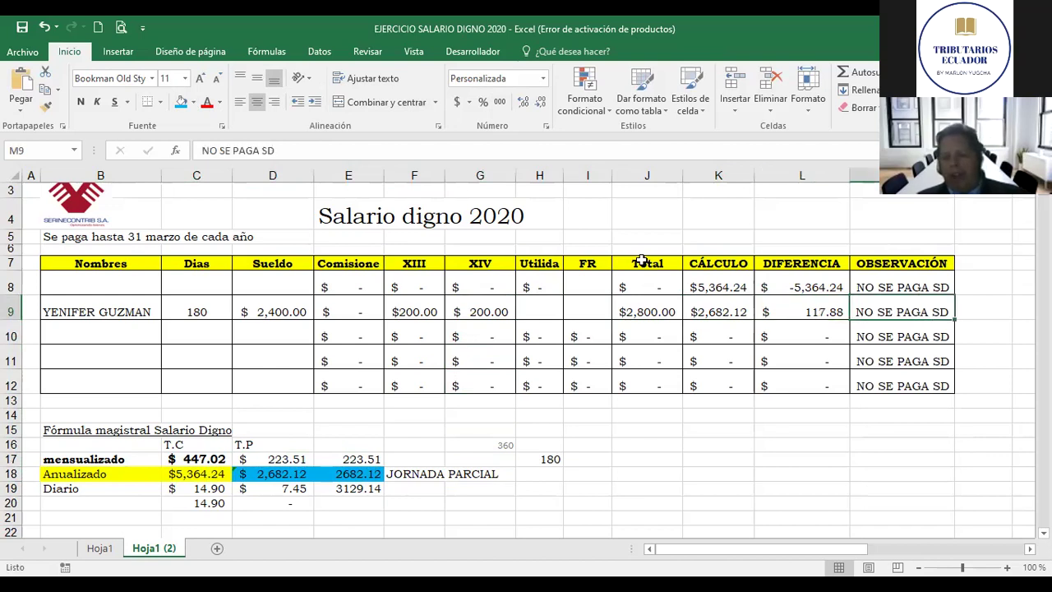
key("Left")
key("Left")
key("Left")
key("Left")
key("Left")
key("Left")
key("Left")
key("Left")
key("Left")
key("Left")
key("Left")
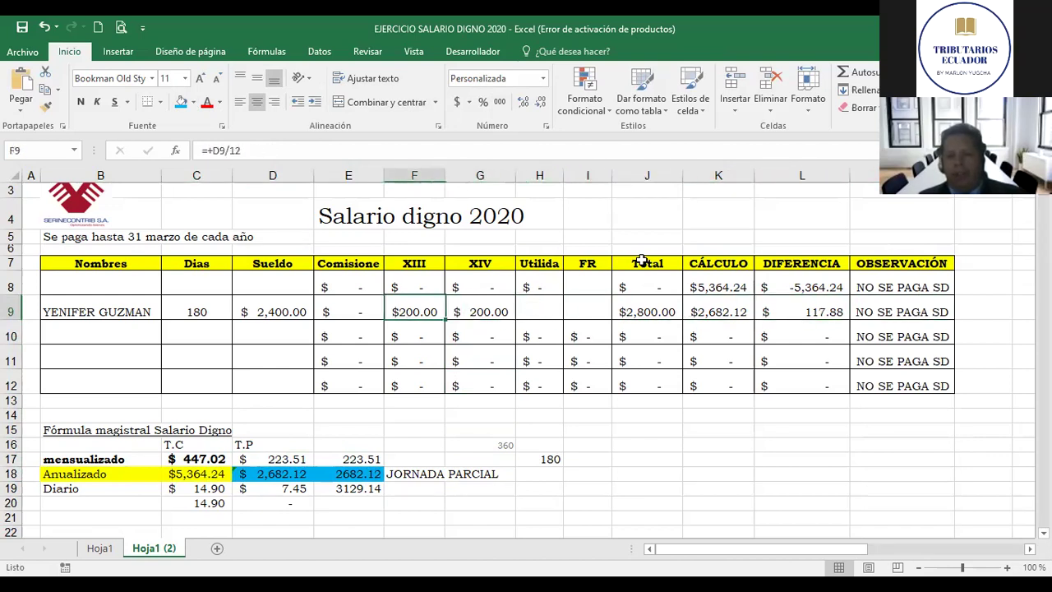
key("Left")
key("Down")
key("Right")
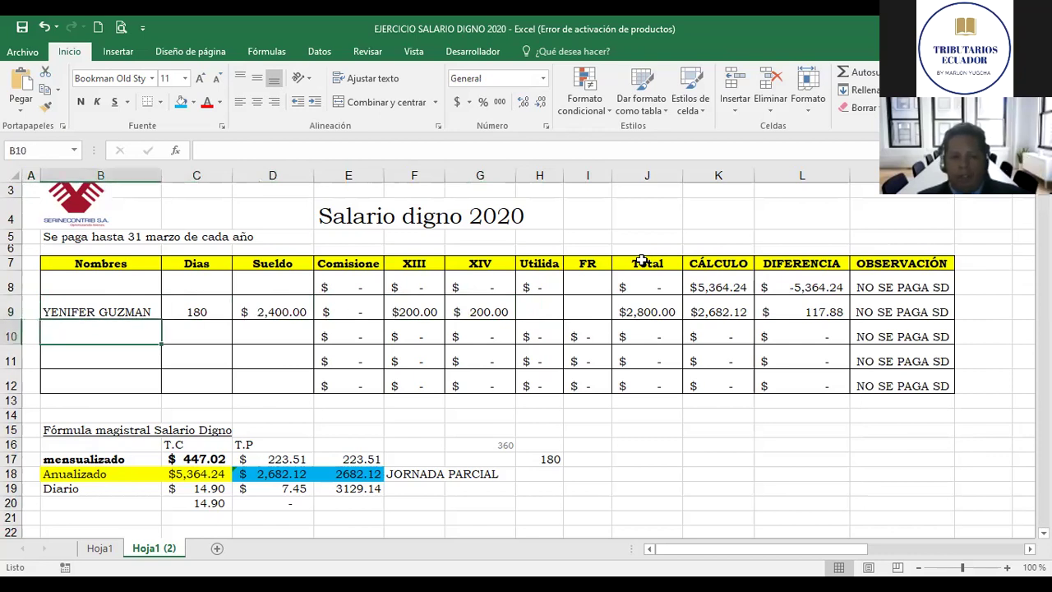
Step: Enter the second employee's name in B10 and 5 days in C10
left_click(201, 331)
key("Left")
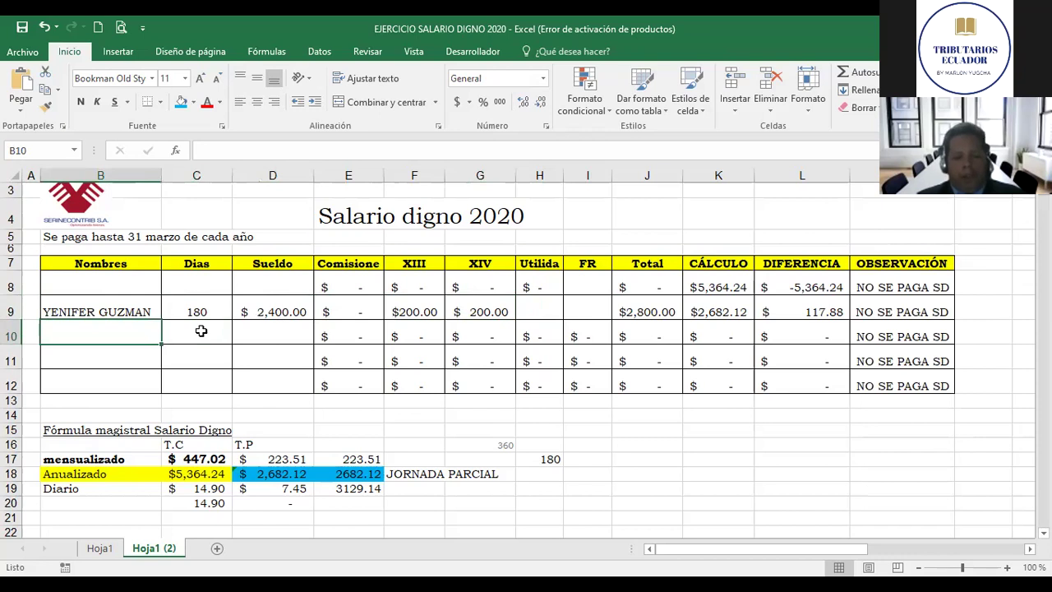
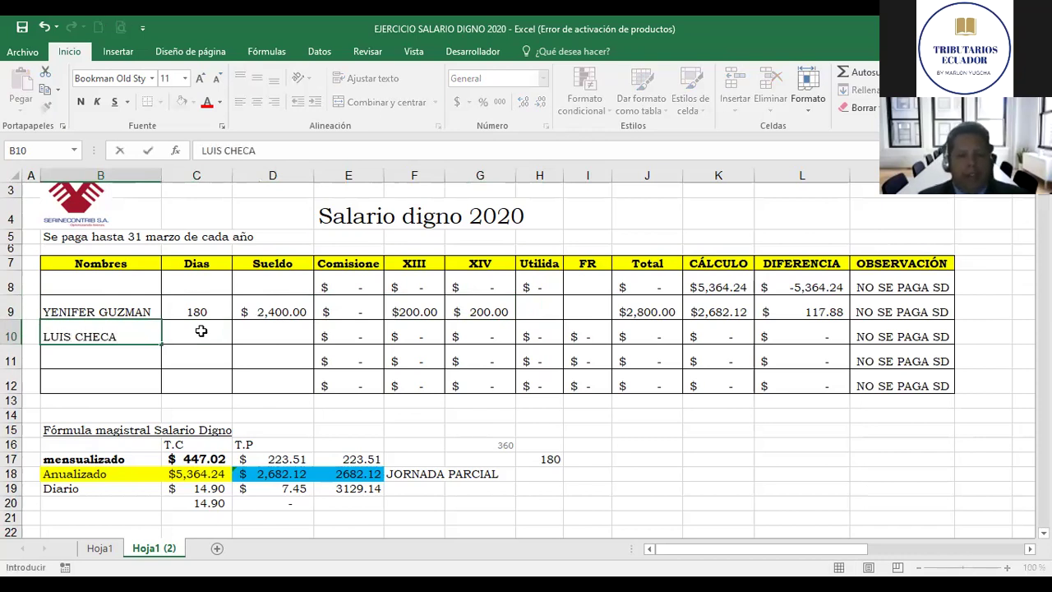
key("Tab")
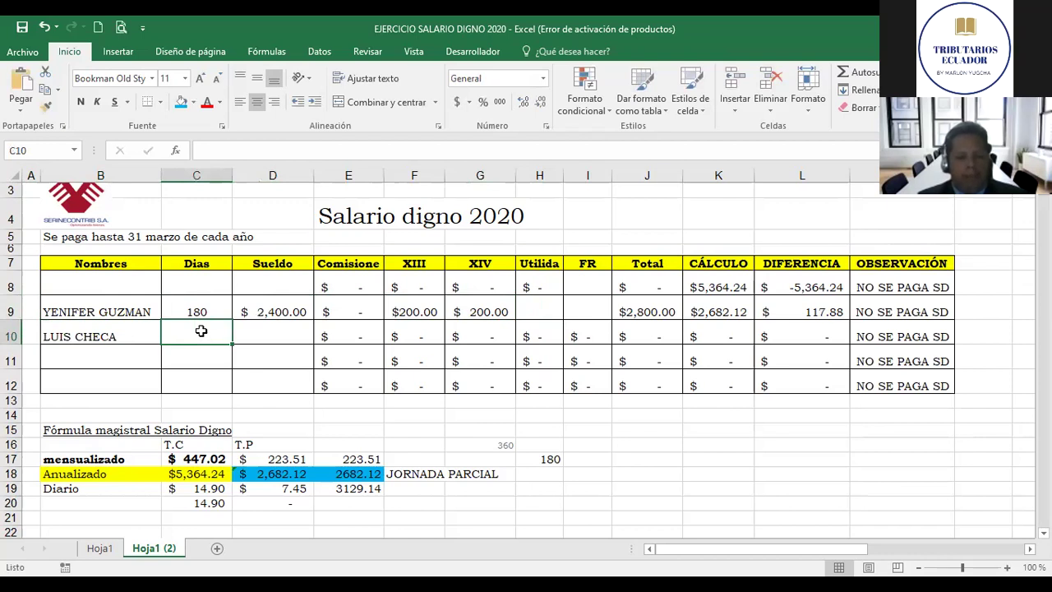
type("5")
key("Tab")
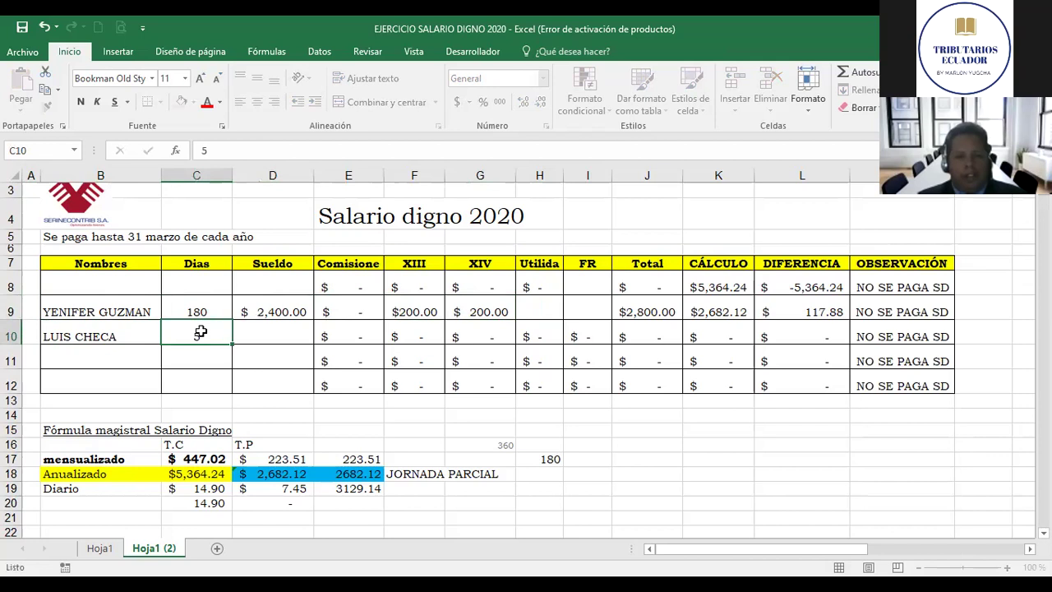
Step: Enter =+12*C10 in D10 for a $60.00 salary and review row 10's formulas
type("+")
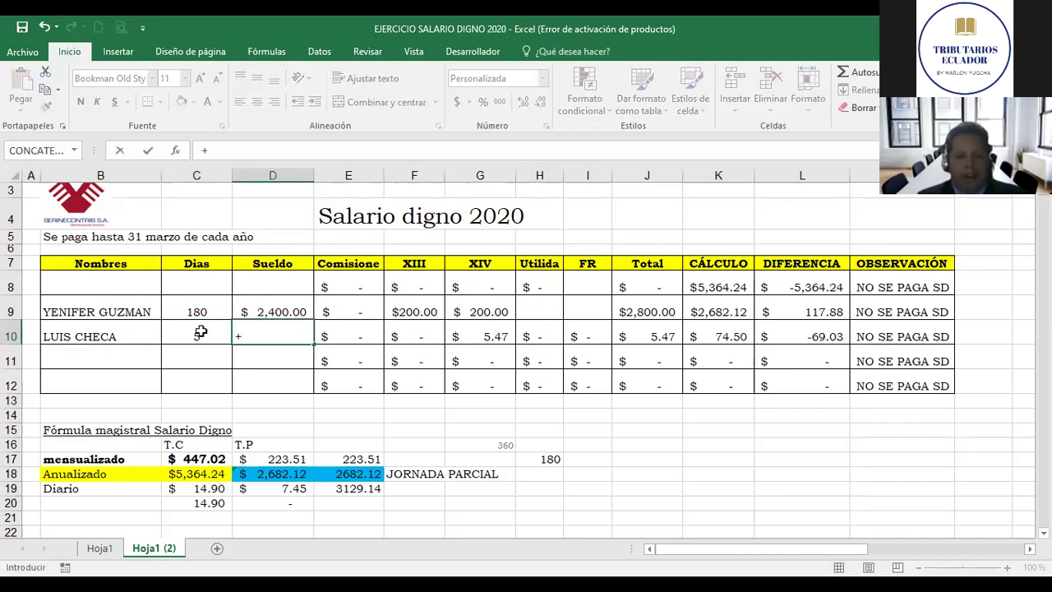
type("1")
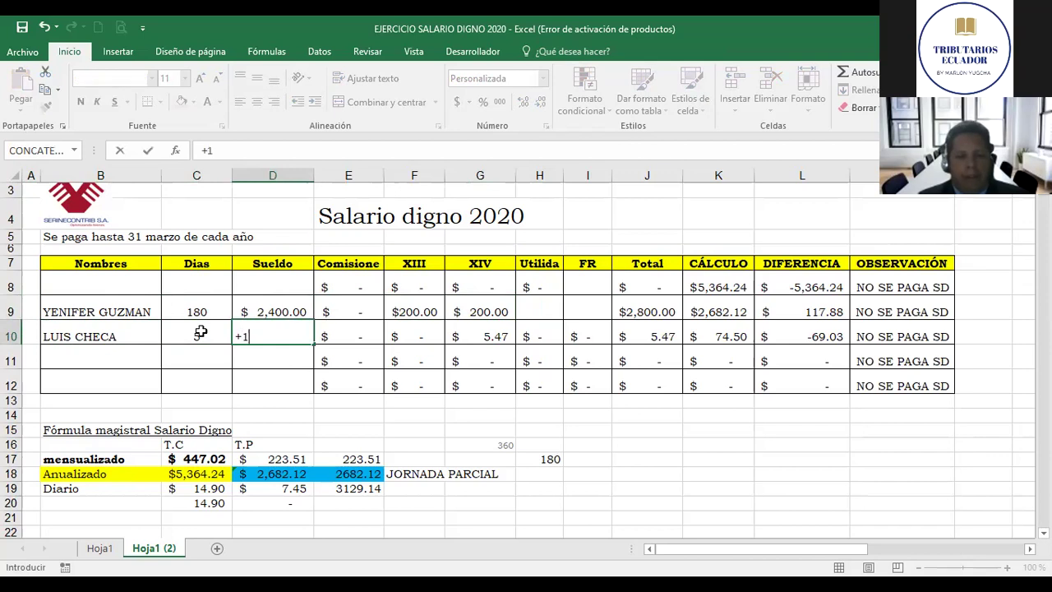
type("2*")
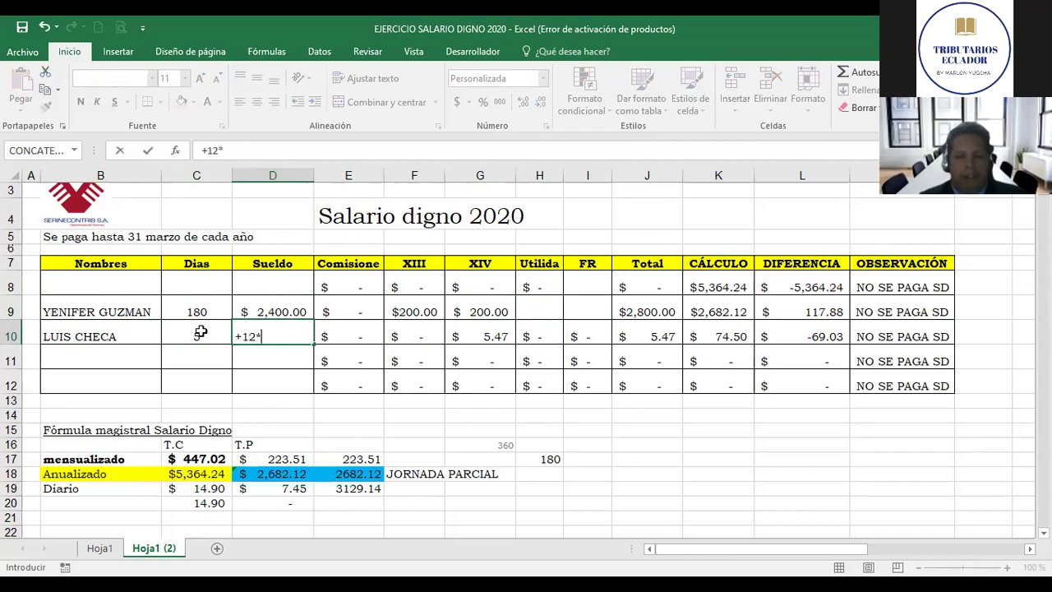
left_click(200, 332)
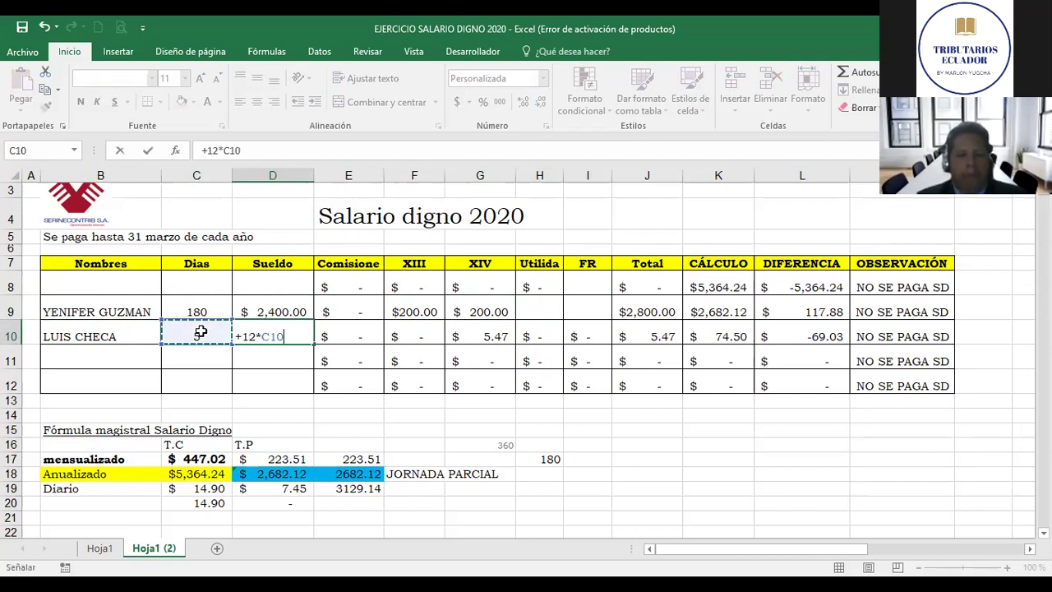
key("Return")
key("Up")
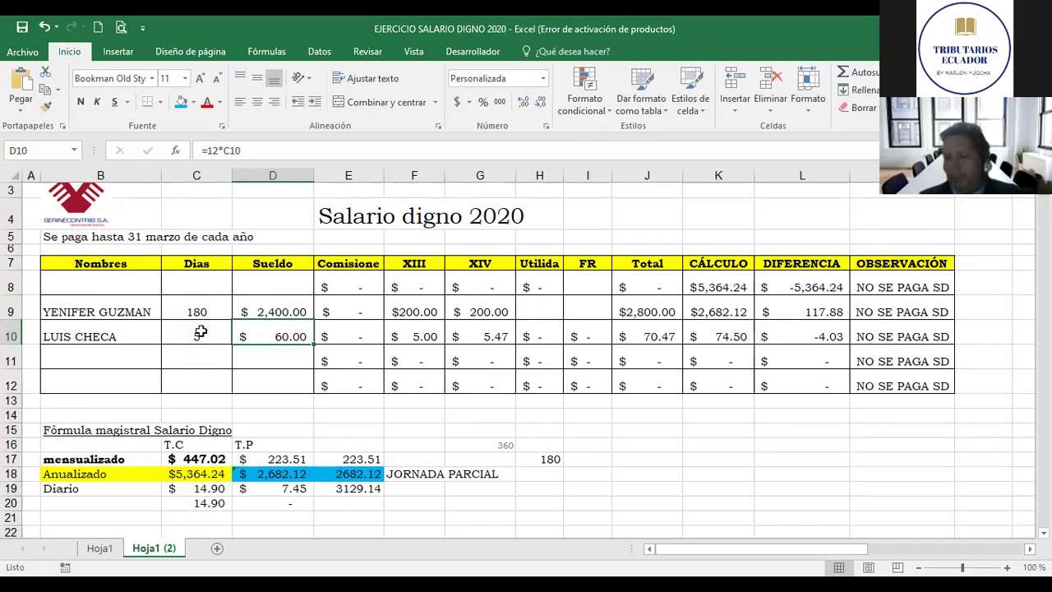
key("Left")
key("Left")
key("Right")
key("Right")
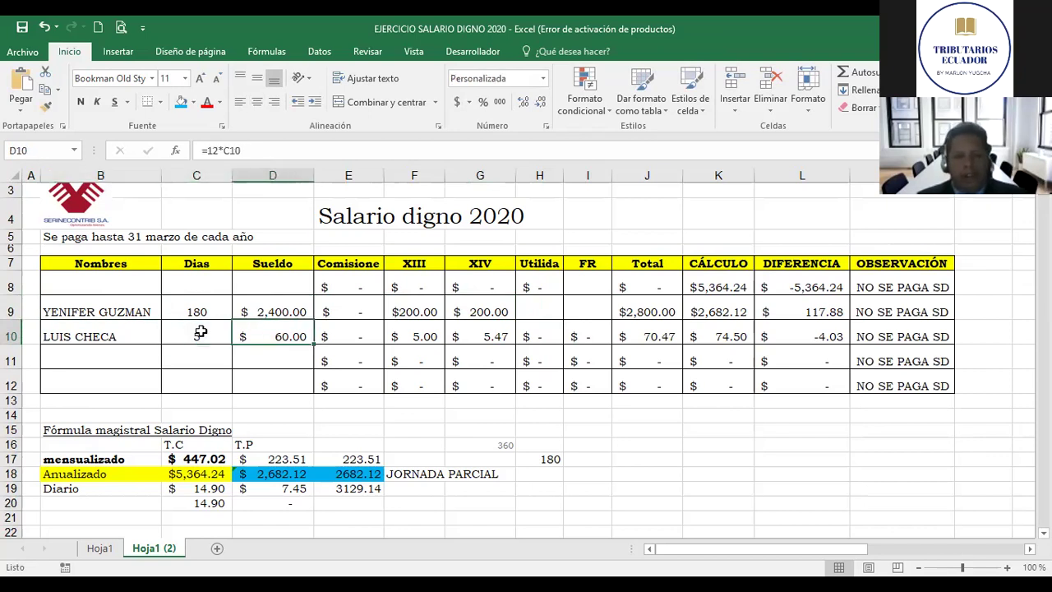
key("Right")
key("Right")
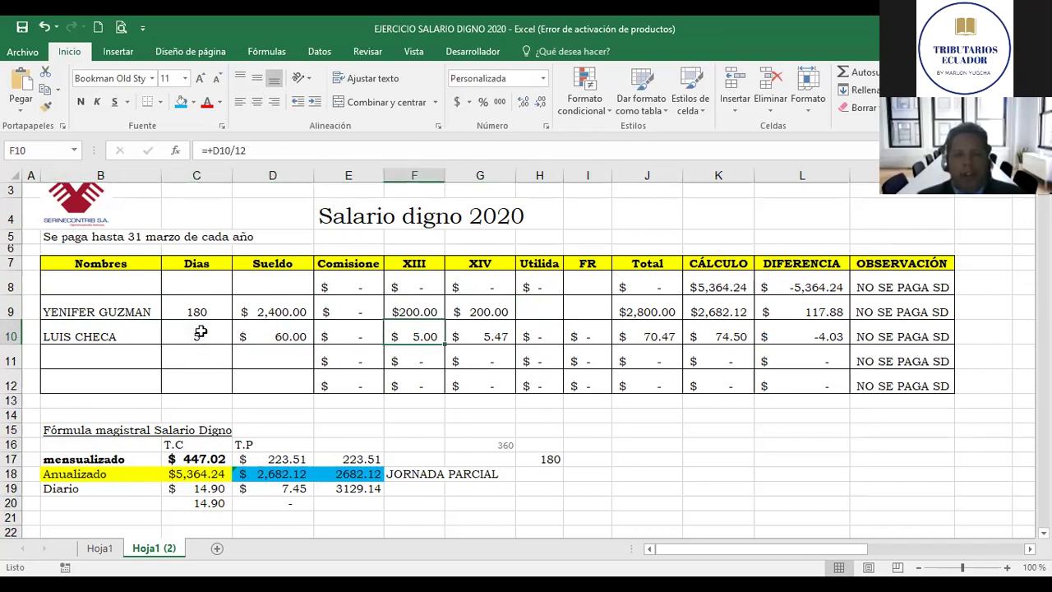
key("Left")
key("Left")
key("Right")
key("Right")
key("Right")
key("Left")
key("Left")
key("Right")
key("Right")
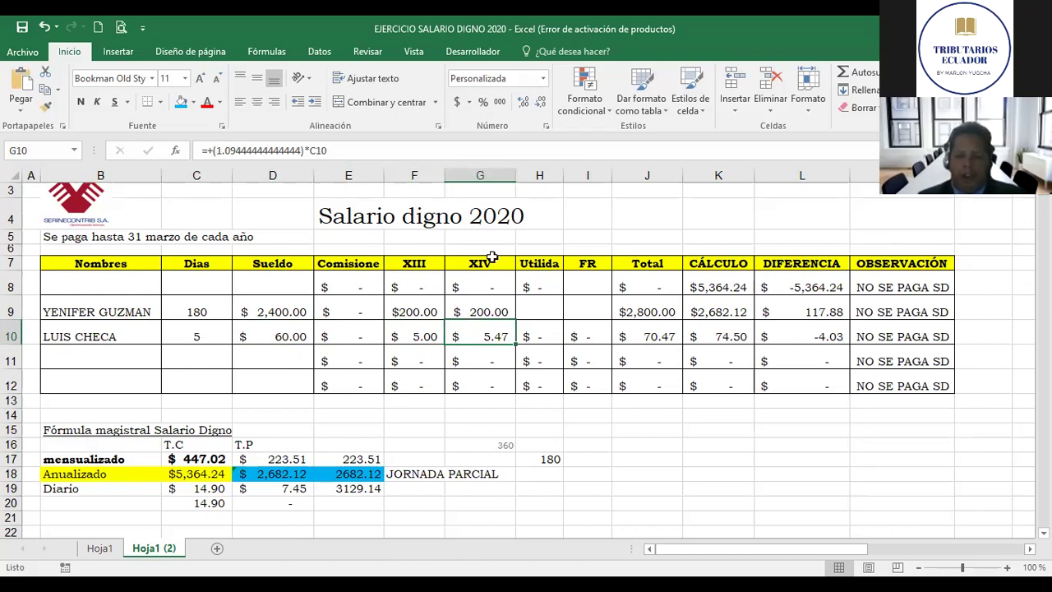
Step: Enter =+400/360*C10 in G10, giving a $5.56 XIV
type("+")
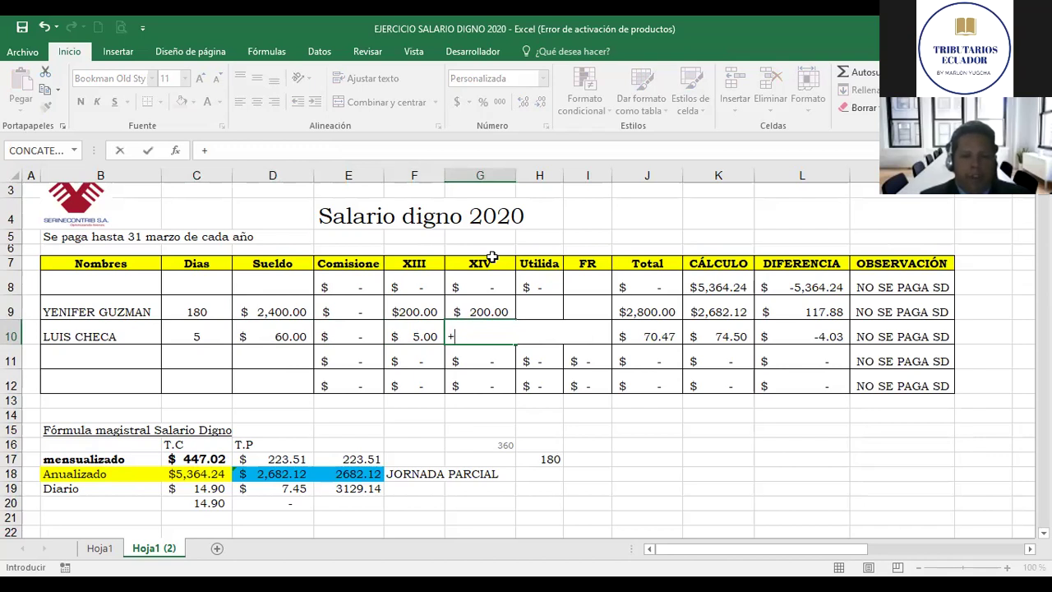
type("500")
key("BackSpace")
key("BackSpace")
key("BackSpace")
type("4")
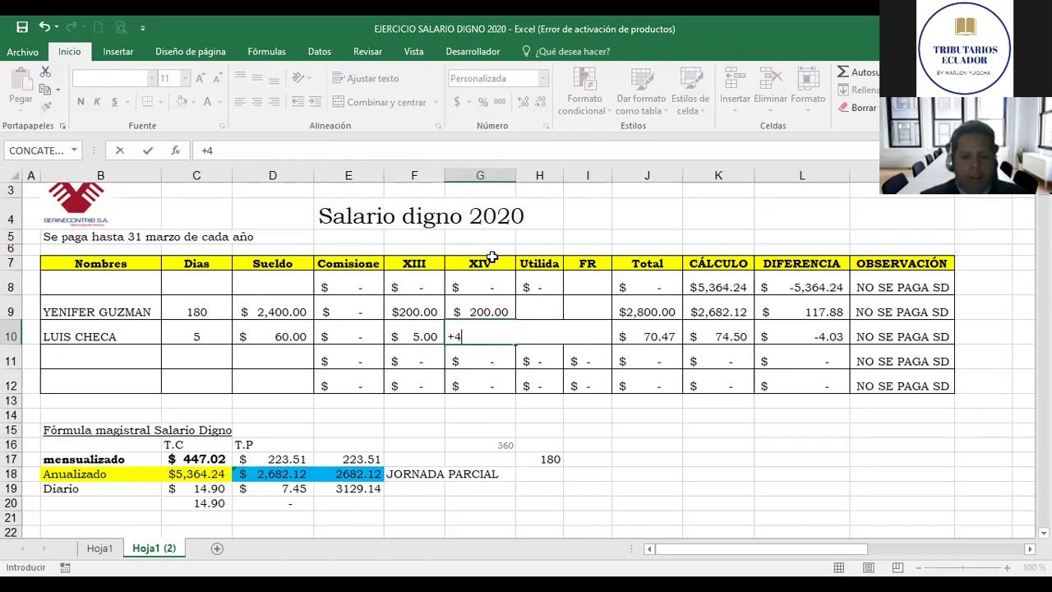
type("00/")
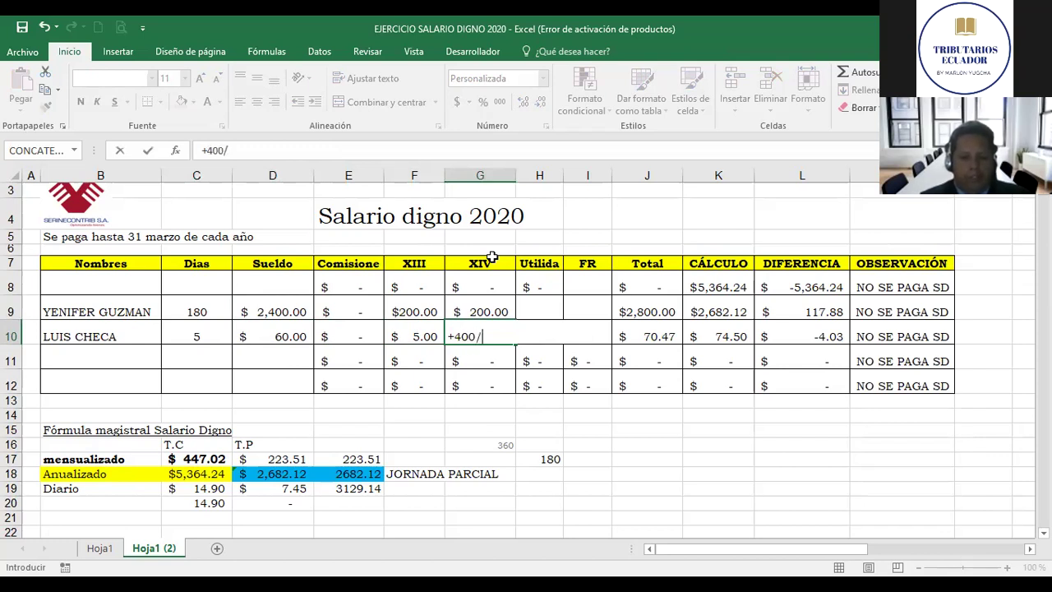
type("360")
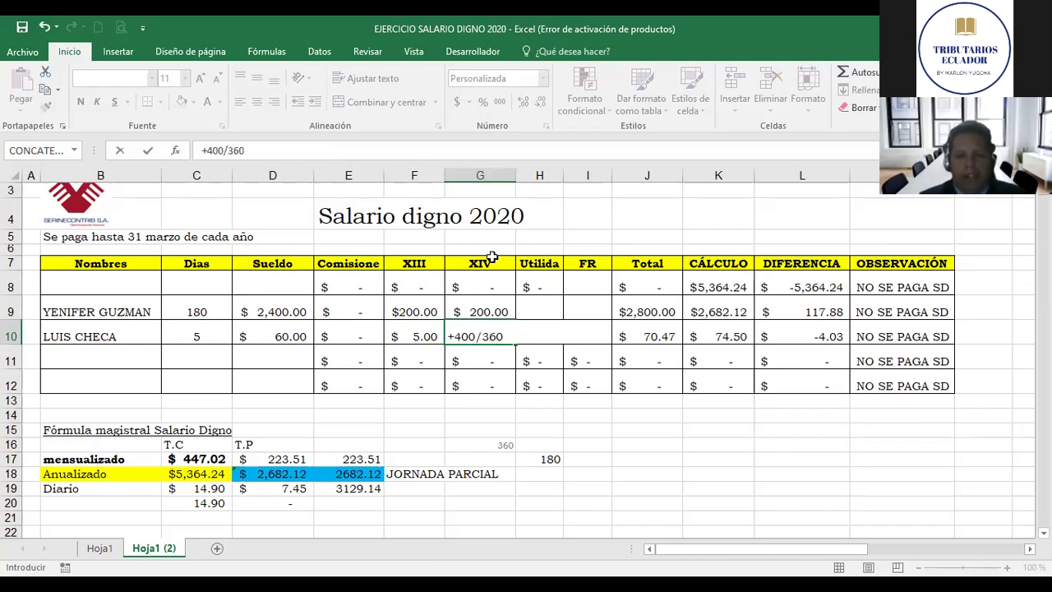
type("*")
key("Left")
key("Left")
key("Left")
key("Left")
key("Return")
key("Up")
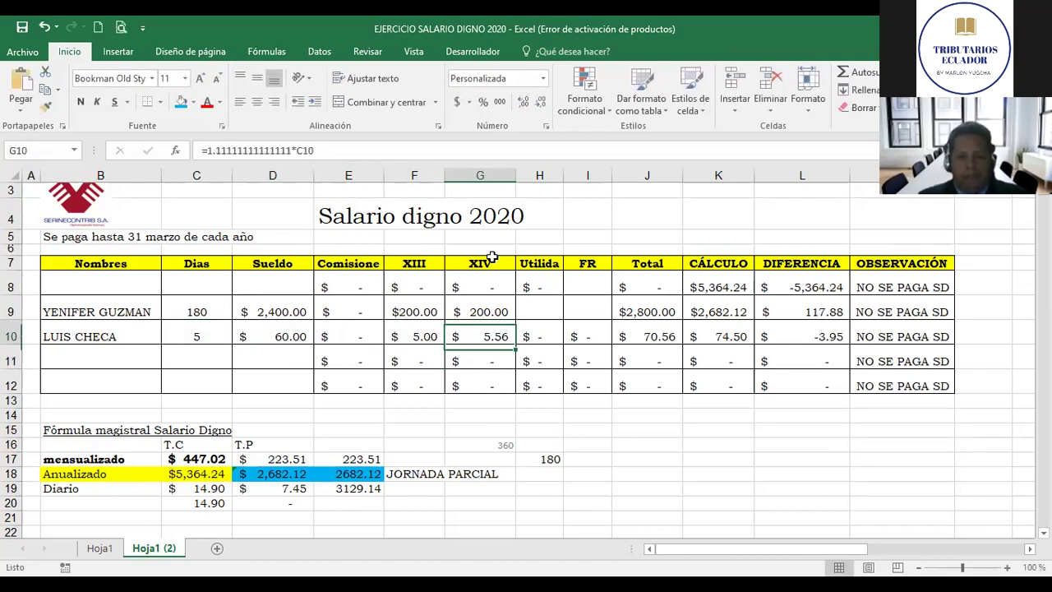
Step: Compare the new XIV with the XIII formula in F10
key("Left")
key("Right")
key("Left")
key("Right")
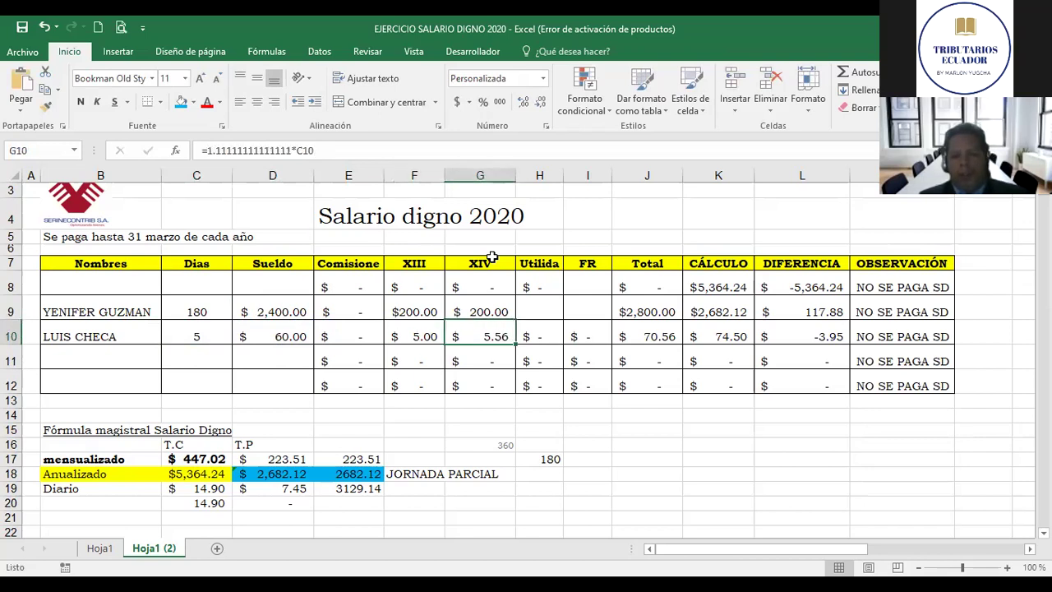
key("Left")
key("Left")
key("Down")
key("Down")
key("Down")
key("Down")
key("Down")
key("Left")
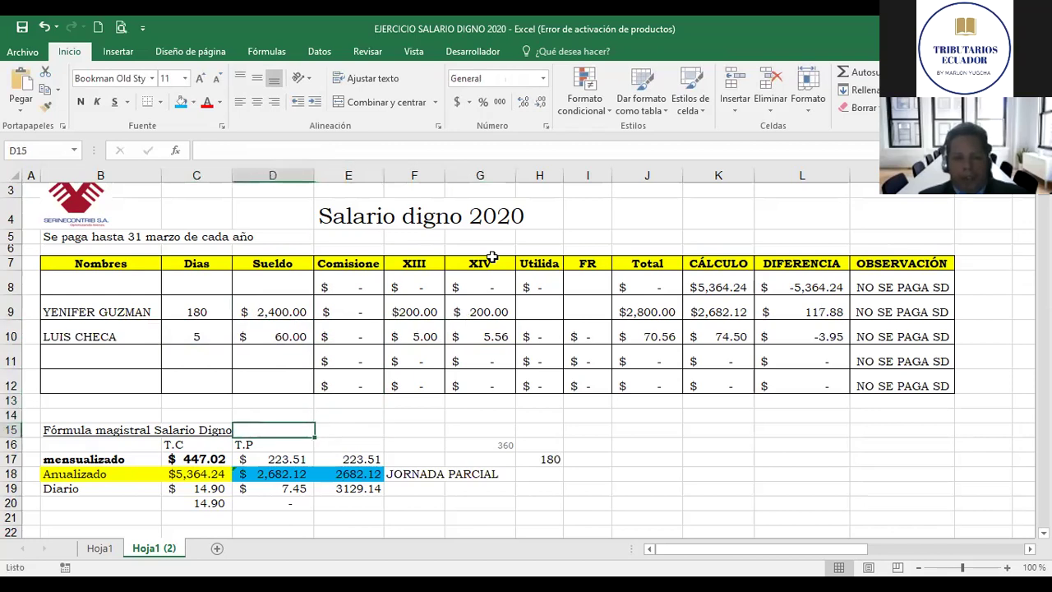
Step: Review the Diario daily rate formula in C19 and its neighbouring values
key("Left")
key("Down")
key("Down")
key("Down")
key("Down")
key("Left")
key("Right")
key("Left")
key("Right")
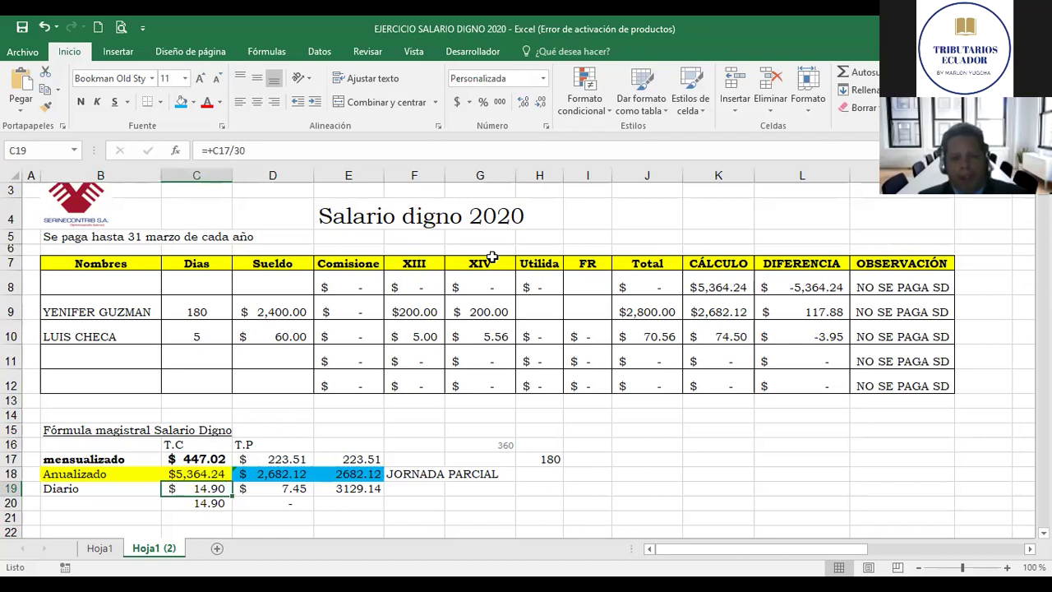
key("Right")
key("Left")
Step: Enter =+C17/30 in C20 to get the daily amount 14.90
key("Up")
key("Up")
key("Up")
key("Up")
key("Up")
key("Right")
key("Right")
key("Right")
key("Right")
key("Right")
key("Right")
key("Right")
key("Right")
key("Right")
key("Down")
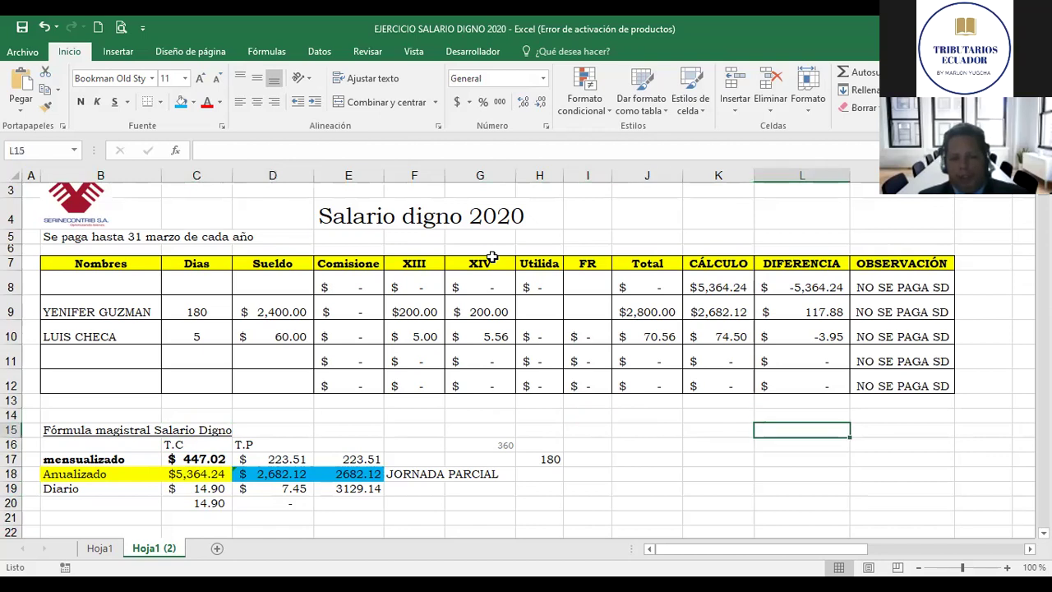
key("Left")
key("Left")
key("Left")
key("Left")
key("Left")
key("Left")
key("Left")
key("Left")
key("Left")
key("Down")
key("Down")
key("Down")
key("Down")
key("Down")
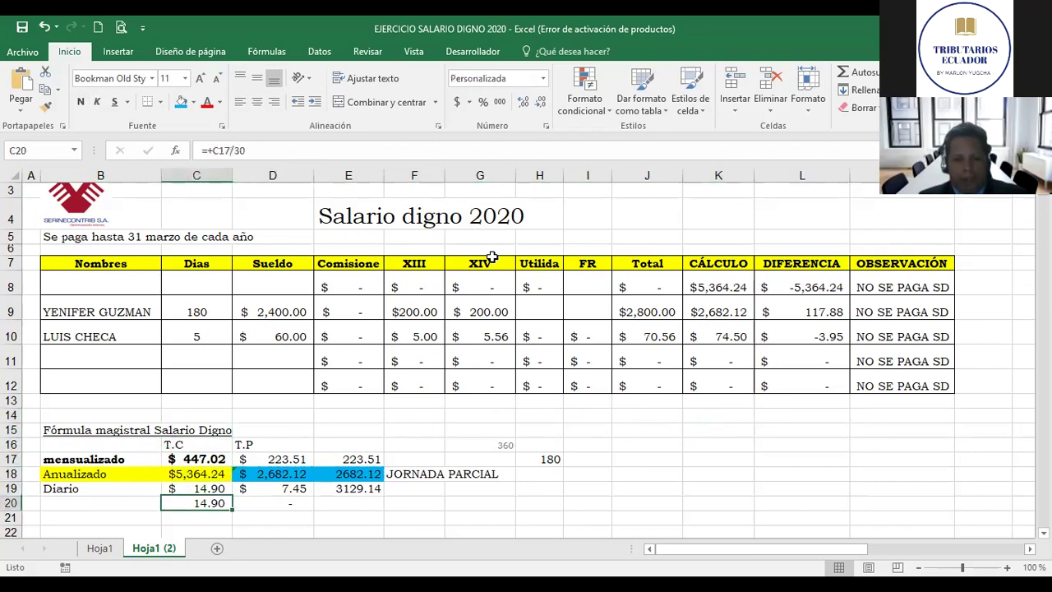
key("Down")
key("Up")
key("Down")
key("Up")
type("+")
key("Up")
key("Up")
key("Up")
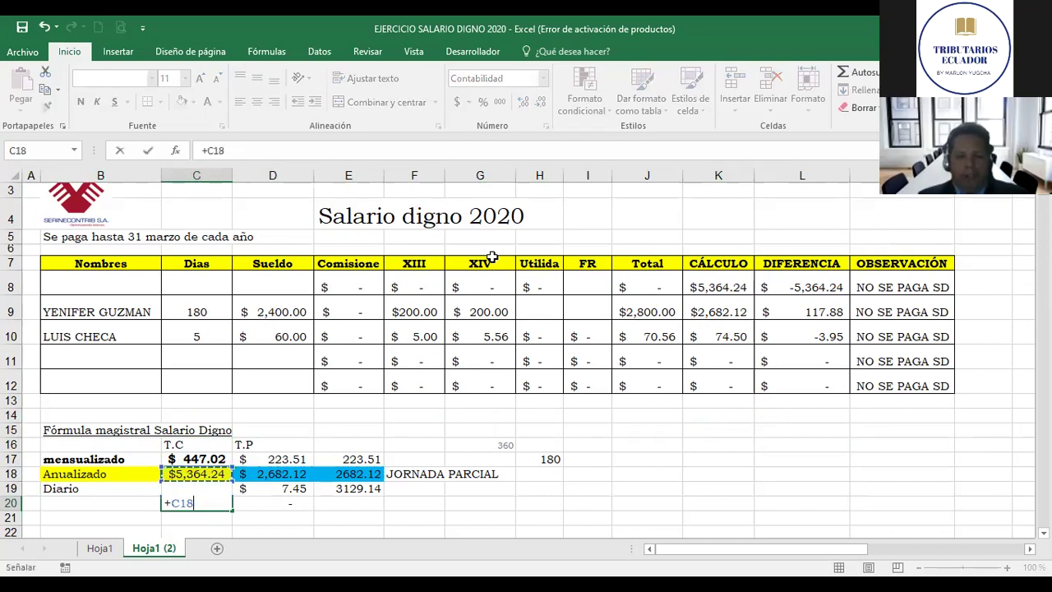
type("/30")
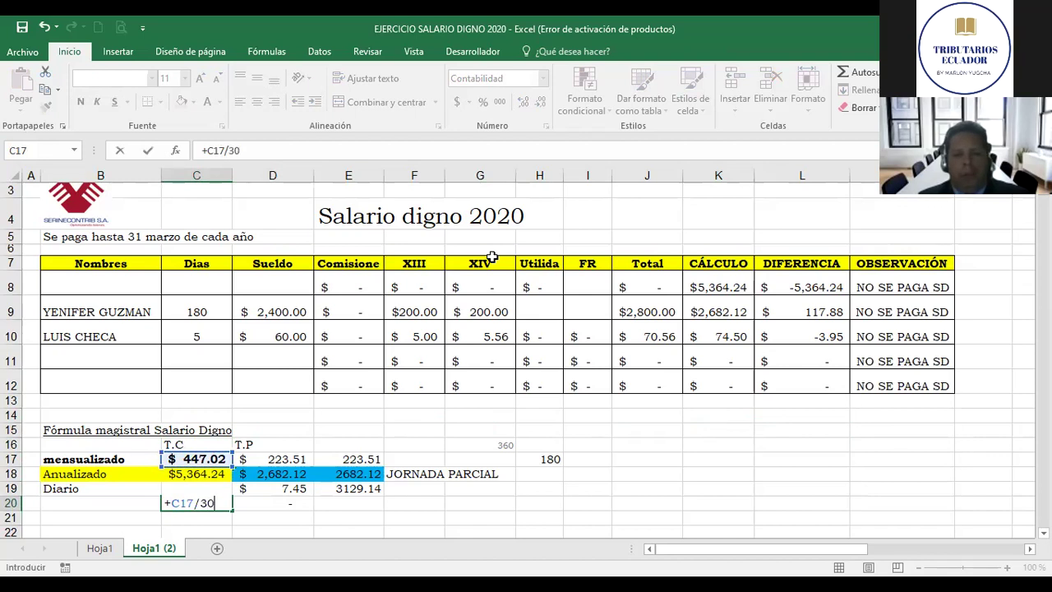
key("ctrl+Return")
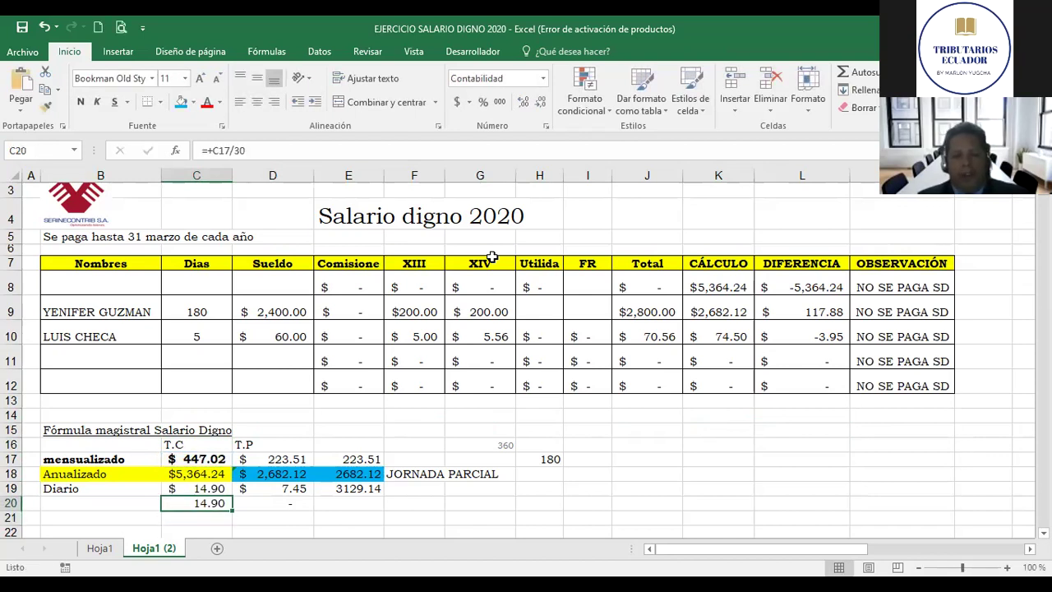
Step: Enter =+C20*C10 in D20, giving 74.50 for the second employee's 5 days
key("Right")
type("+")
key("Left")
type("*")
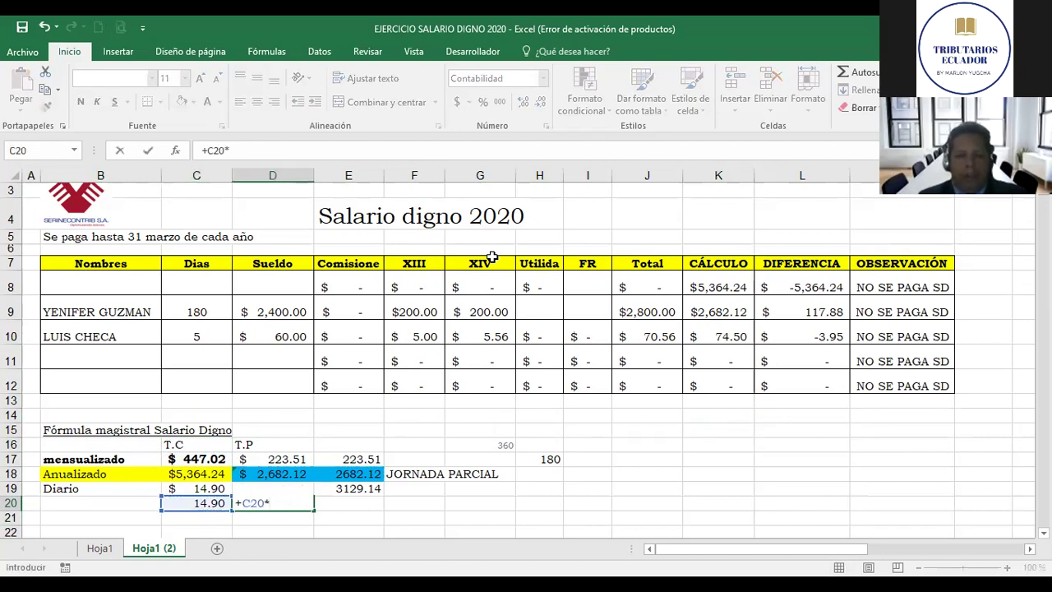
key("Up")
key("Up")
key("Up")
key("Up")
key("Up")
key("Up")
key("Up")
key("Up")
key("Up")
key("Up")
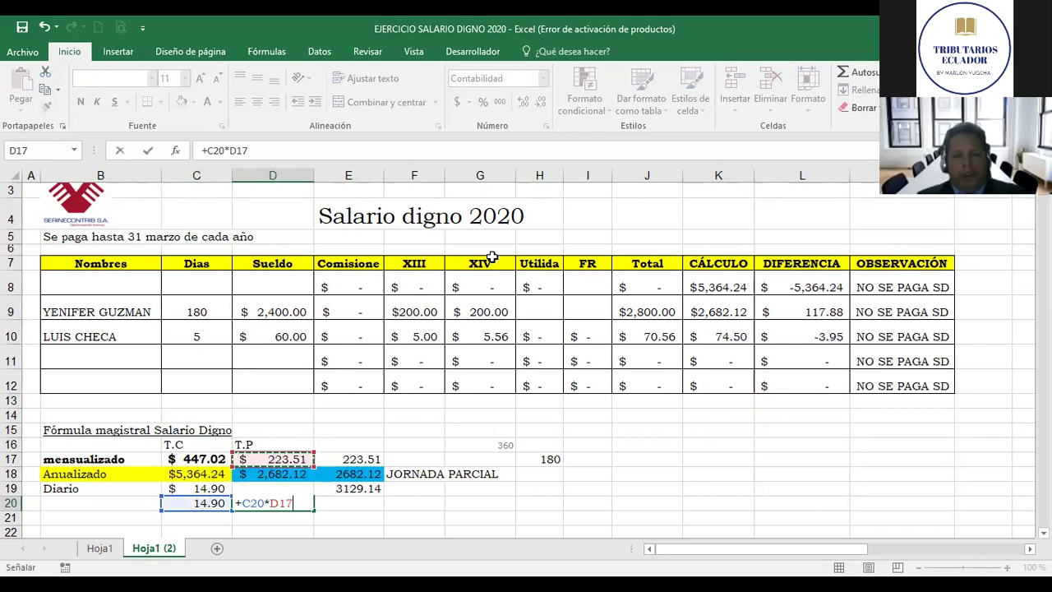
key("Return")
key("Up")
key("Up")
key("Up")
key("Up")
key("Up")
key("Up")
key("Up")
key("Up")
key("Up")
key("Up")
key("Up")
key("Right")
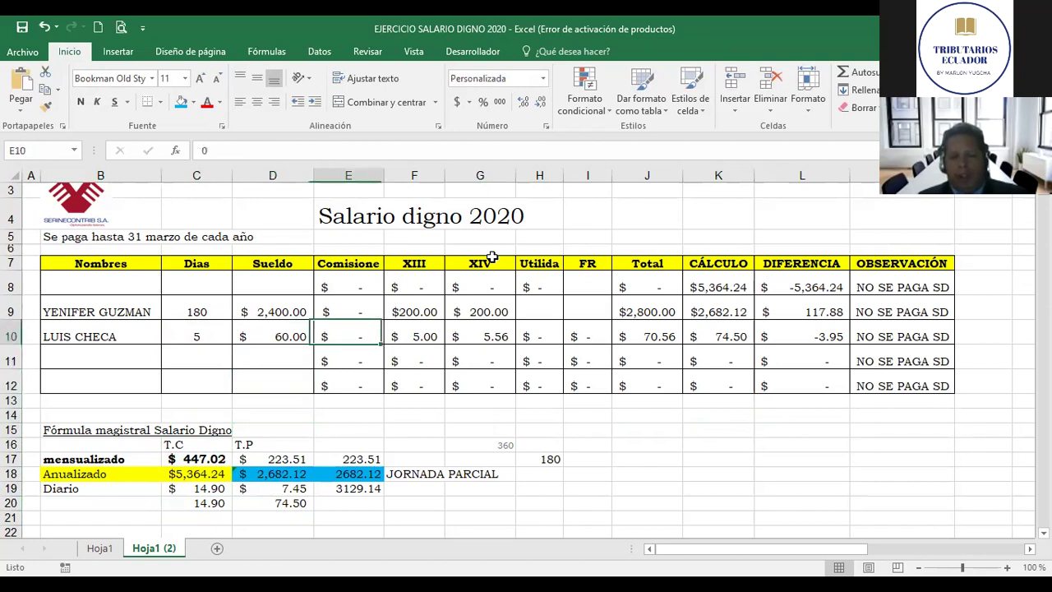
key("Right")
key("Right")
key("Right")
key("Right")
key("Right")
key("Right")
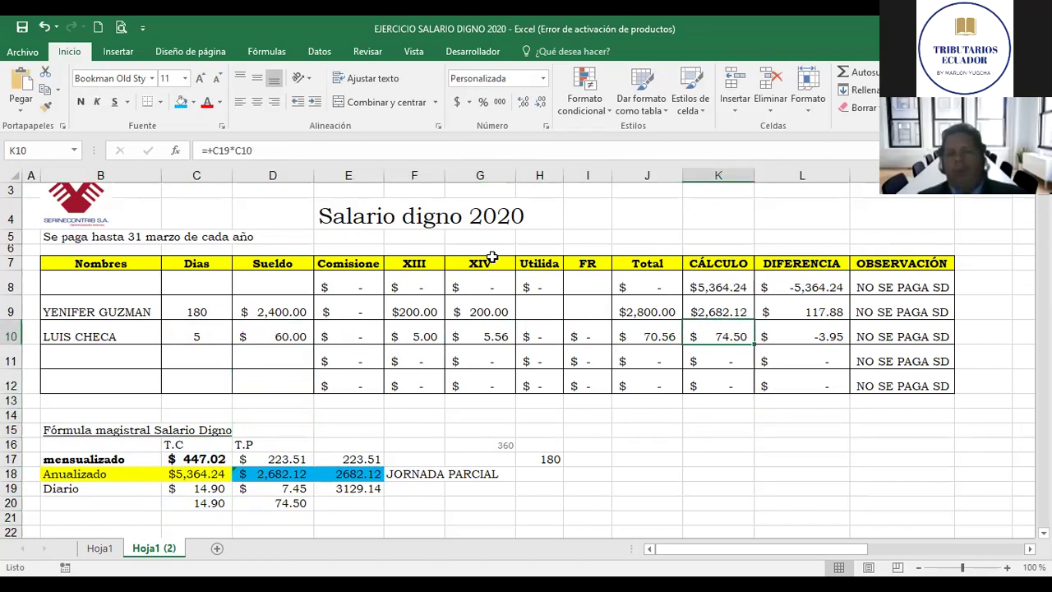
key("Left")
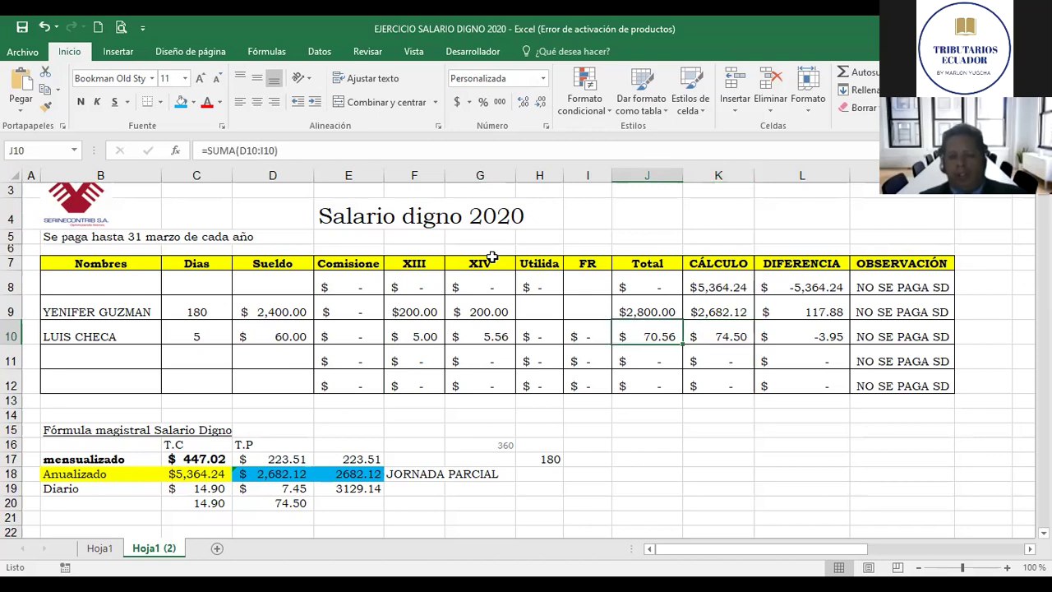
key("Right")
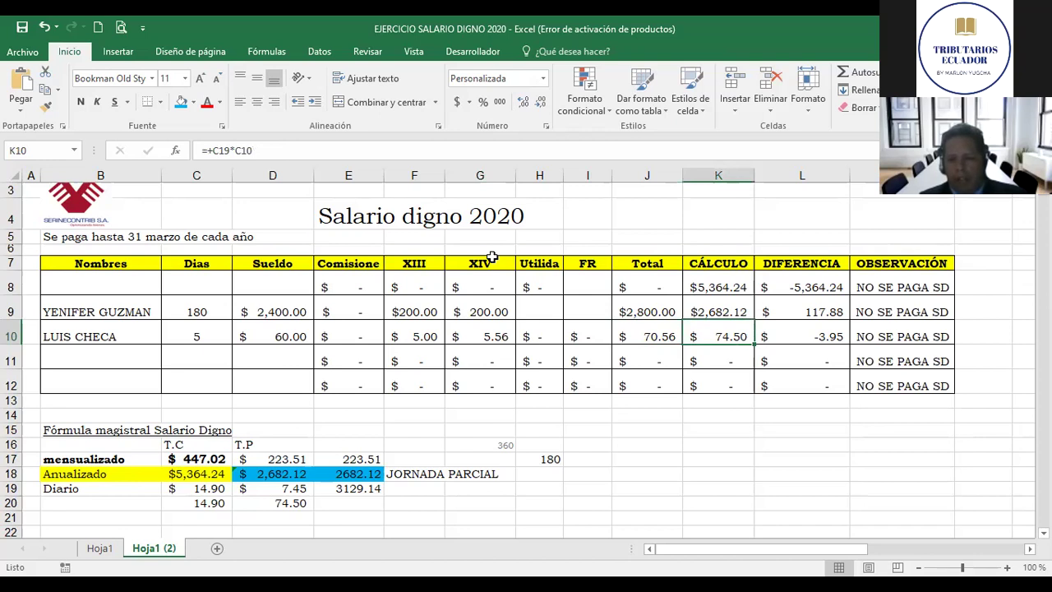
key("Left")
key("Right")
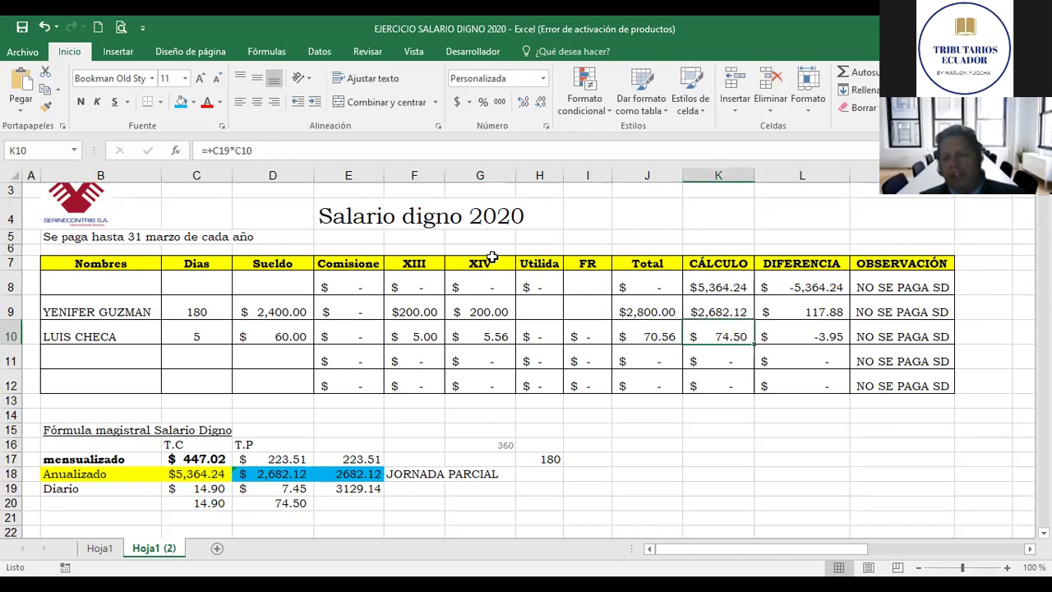
key("Right")
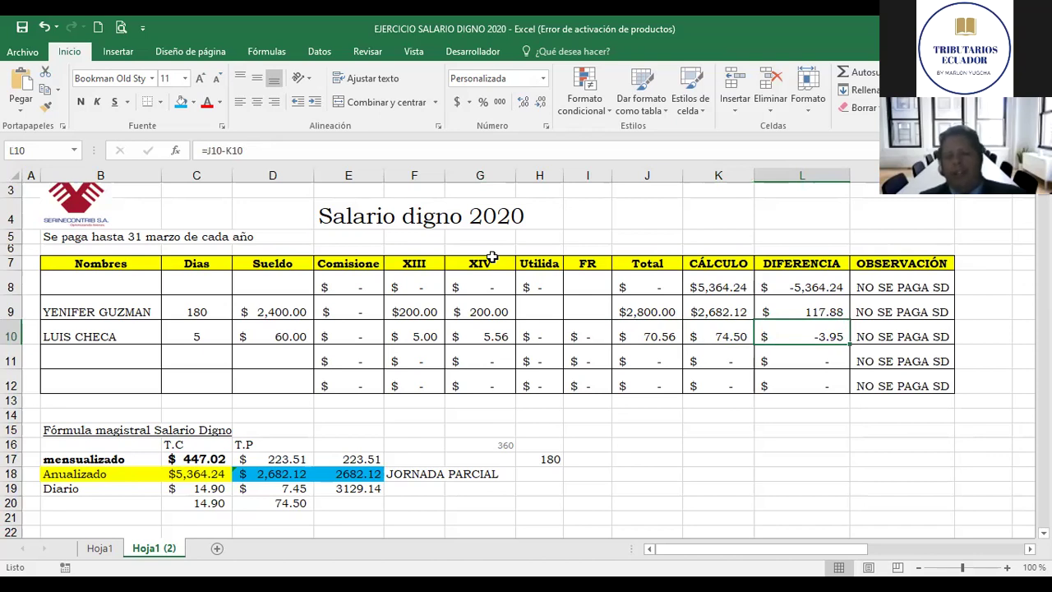
key("Left")
key("Right")
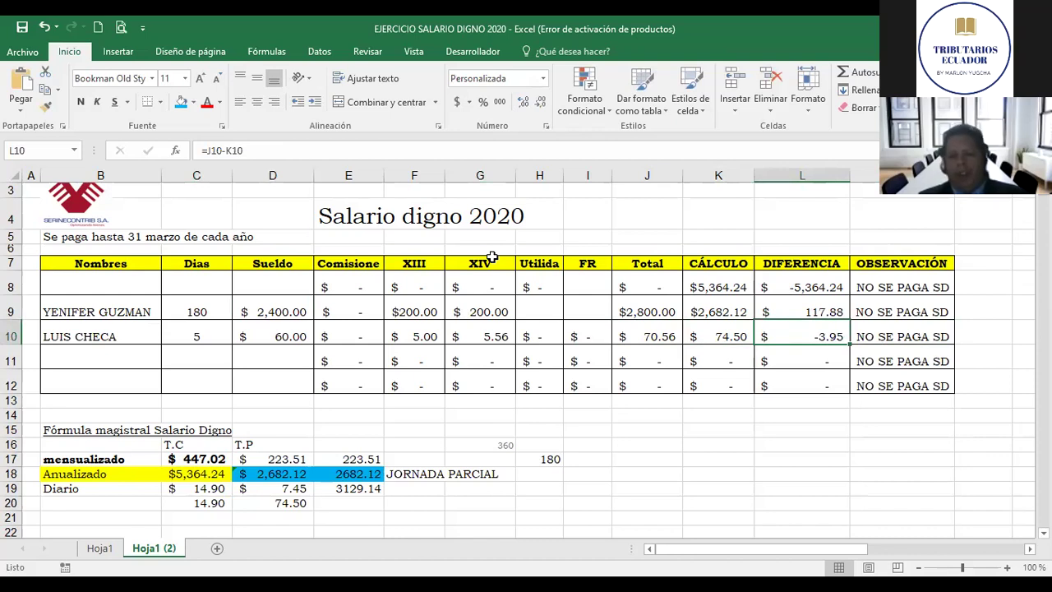
key("Left")
key("Left")
key("Left")
key("Left")
key("Left")
key("Left")
key("Left")
key("Left")
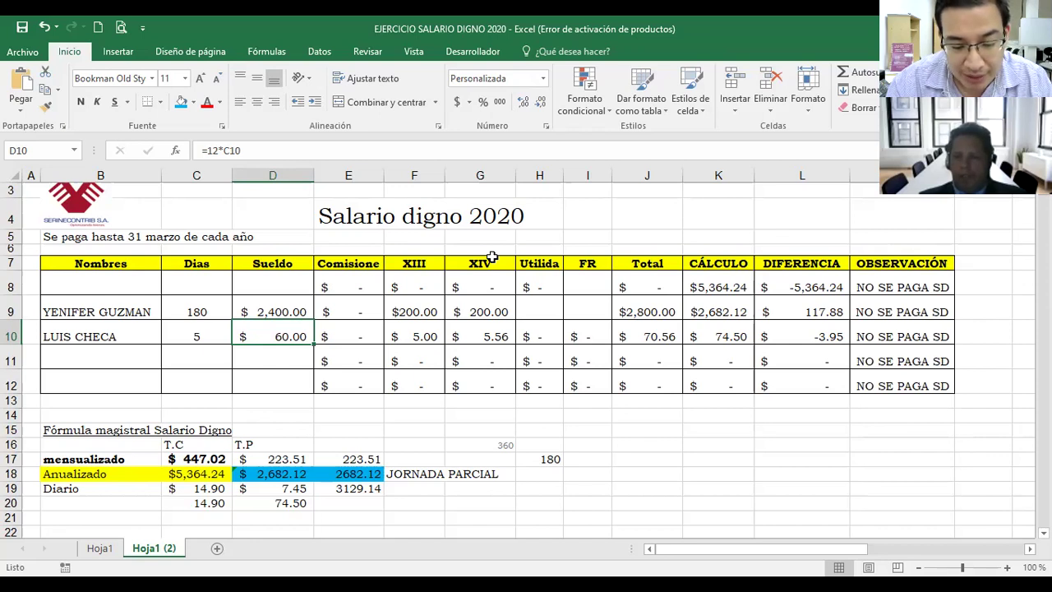
key("Right")
key("Left")
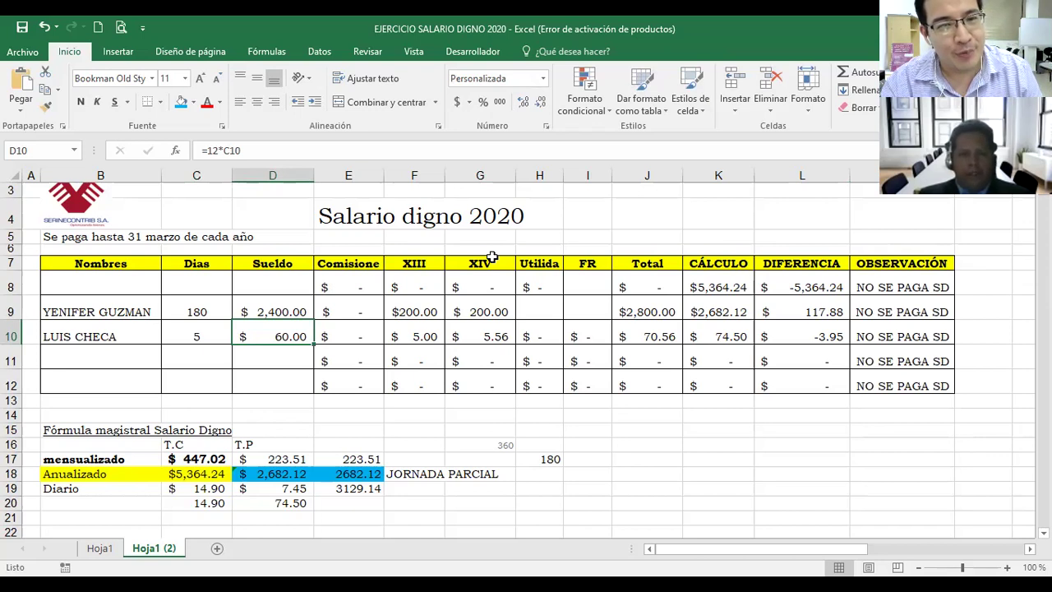
key("Left")
key("Left")
key("Right")
key("Right")
key("Right")
key("Right")
key("Right")
key("Right")
Step: Enter the third employee's full name in cell B11
key("Left")
key("Left")
key("Left")
key("Left")
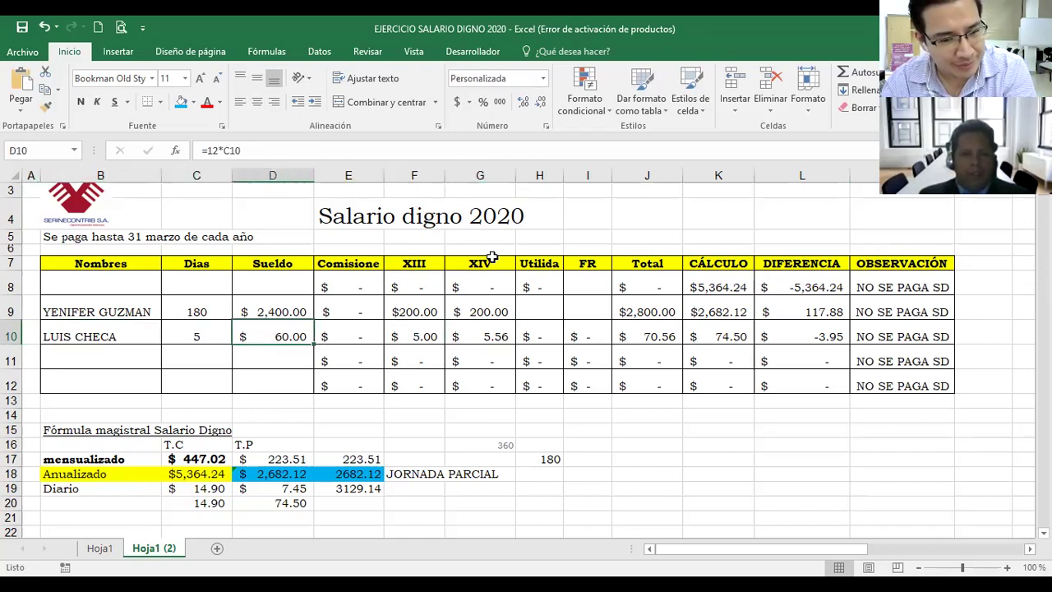
key("Left")
key("Left")
key("Down")
key("Up")
key("Down")
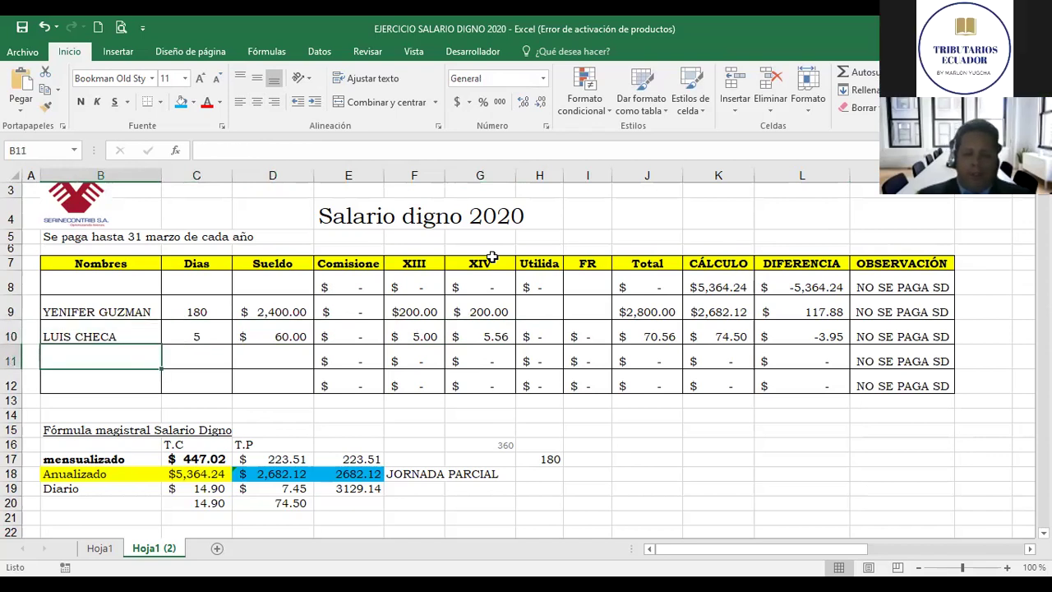
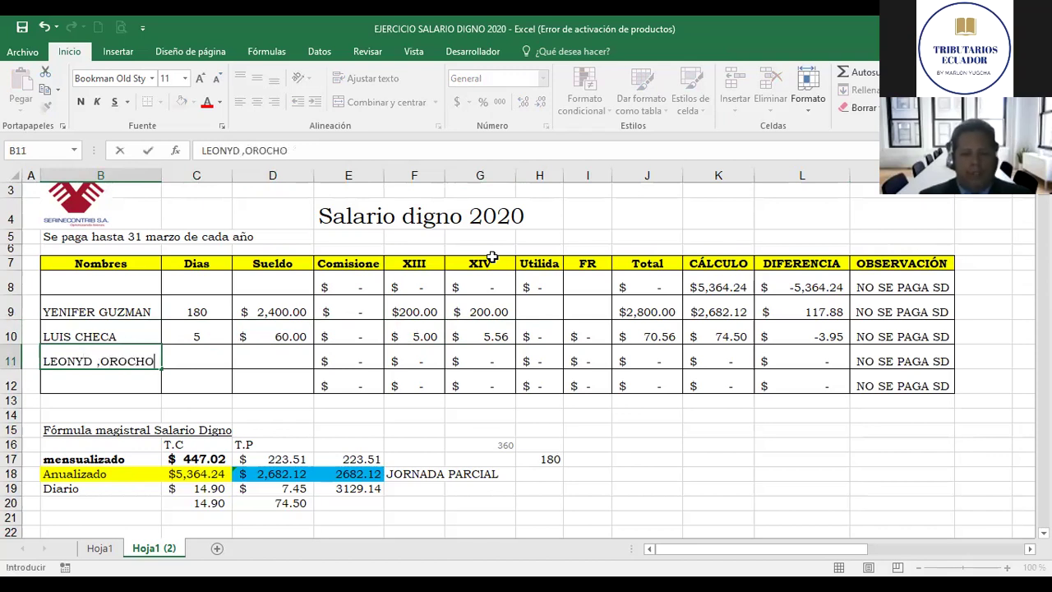
key("Return")
key("Return")
key("Return")
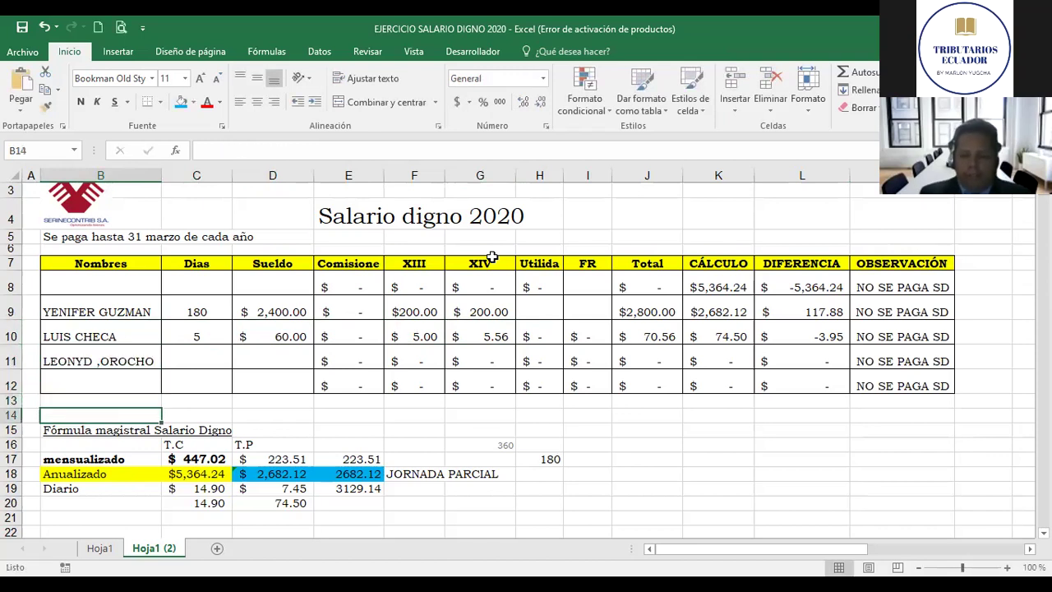
Step: Fix the surname typo in B11 by replacing the stray comma with M
key("Up")
key("Up")
key("Up")
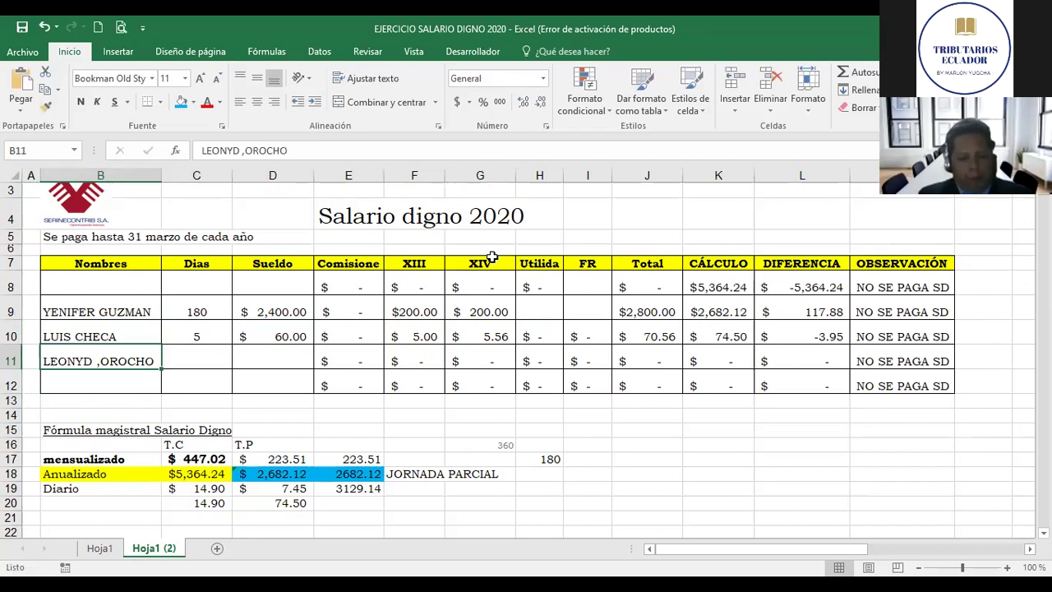
key("F2")
key("Left")
key("Left")
key("Left")
key("Left")
key("Left")
key("Left")
key("Left")
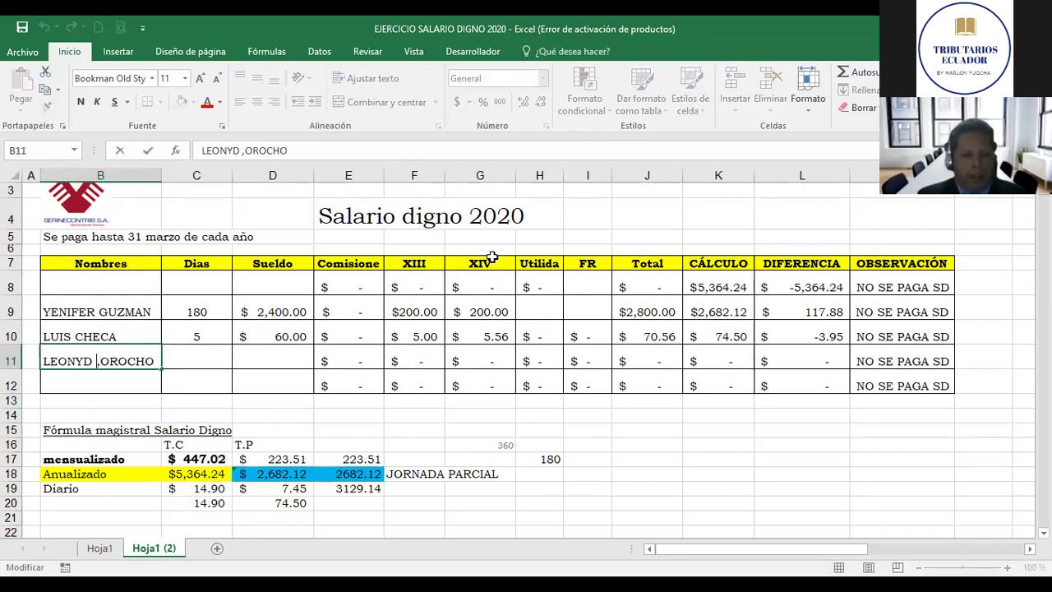
key("Delete")
type("M")
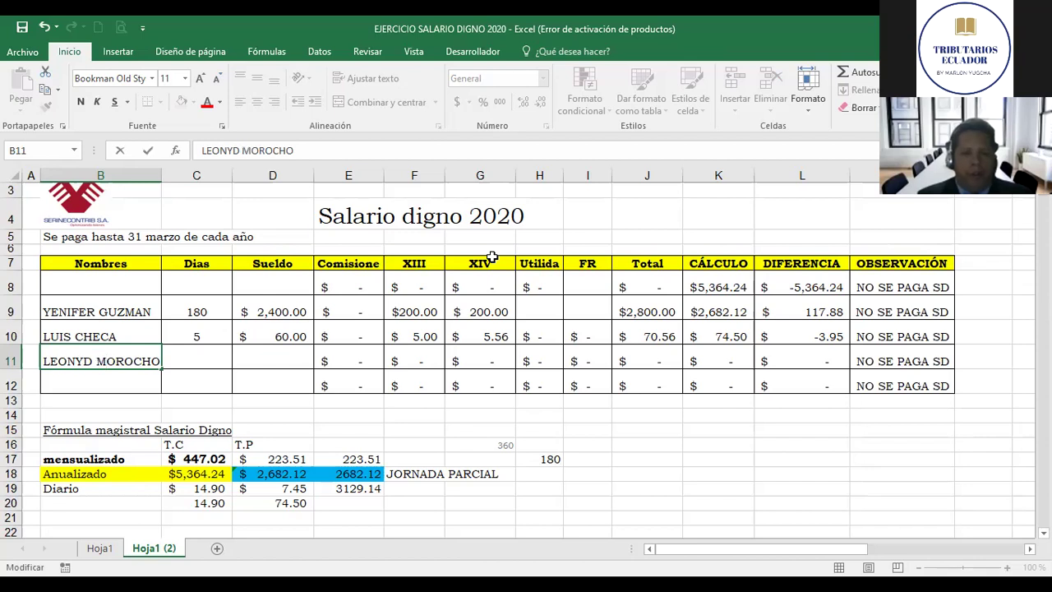
key("Tab")
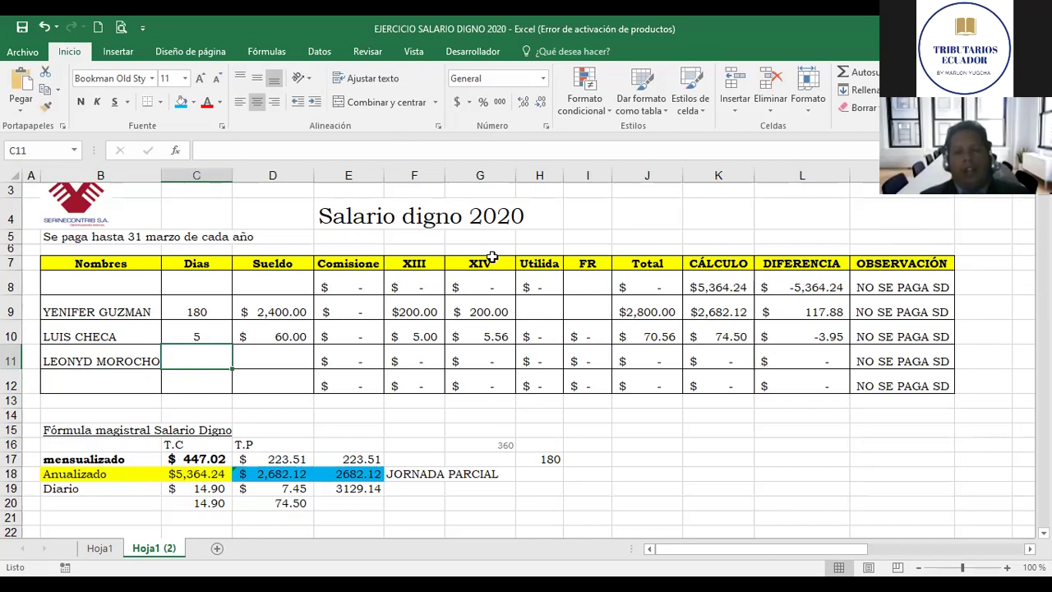
Step: Enter 280 days in C11 and the Sueldo formula =+(400*5)+(250*7) in D11
type("280")
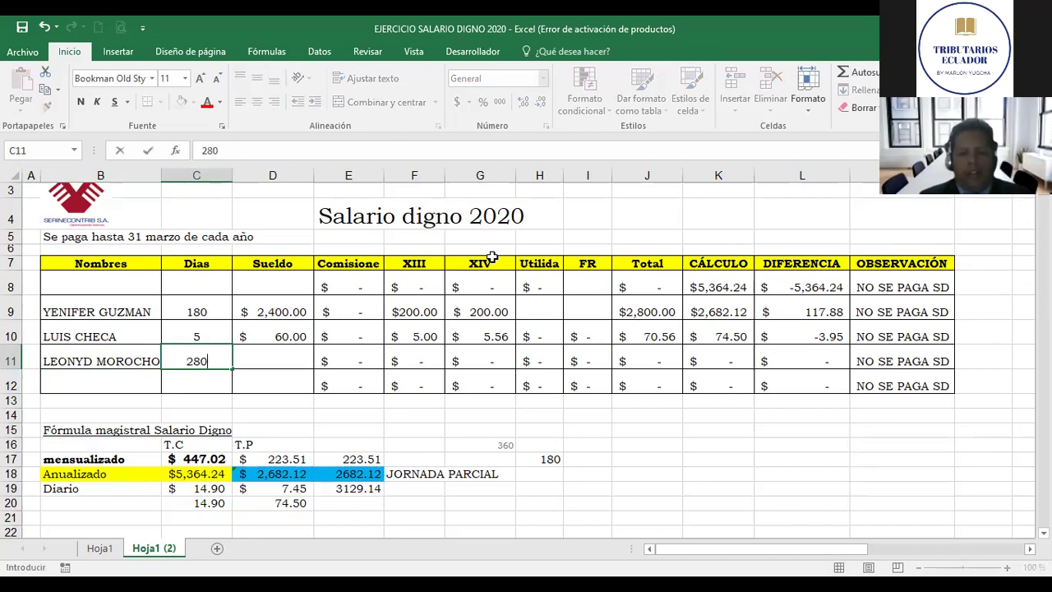
key("Tab")
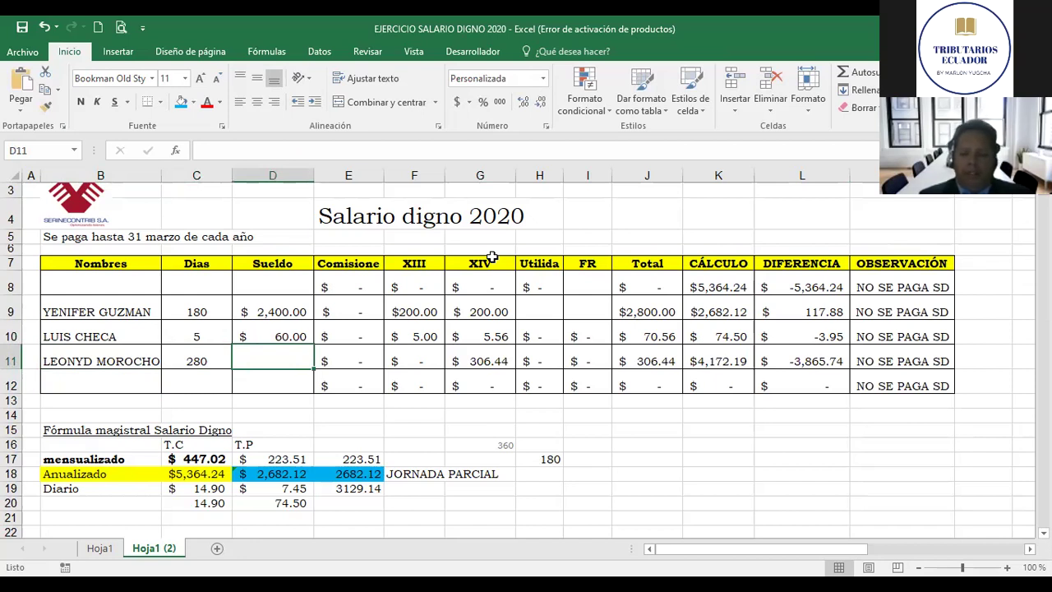
type("+")
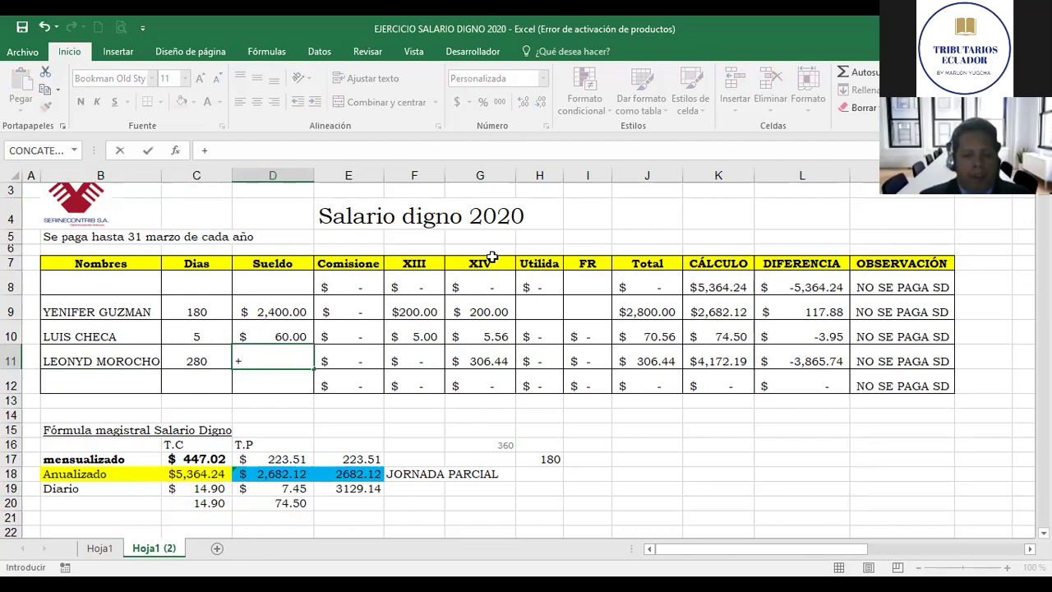
type("350")
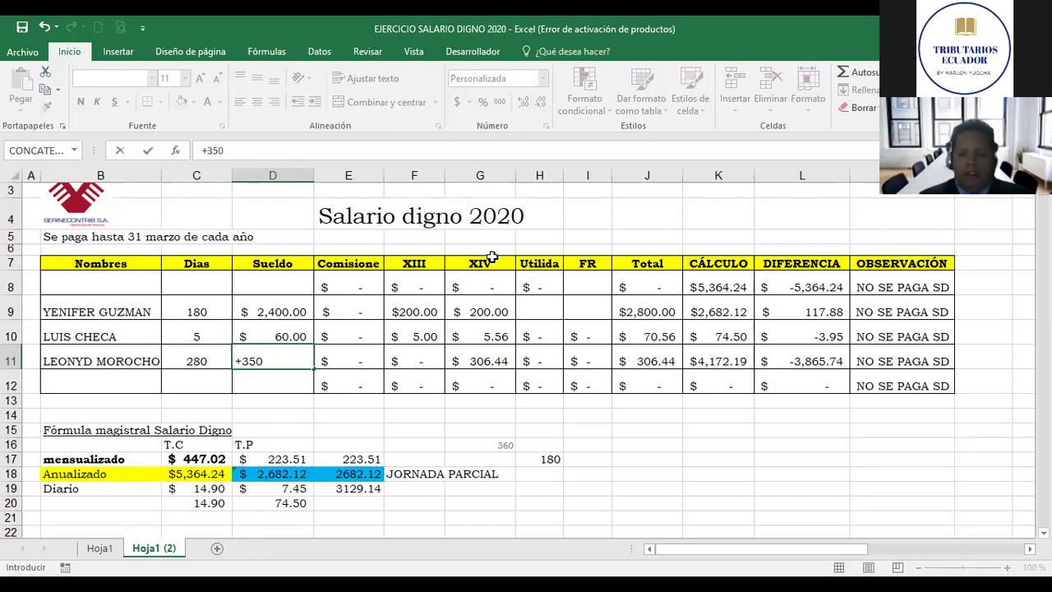
key("BackSpace")
key("BackSpace")
key("BackSpace")
key("BackSpace")
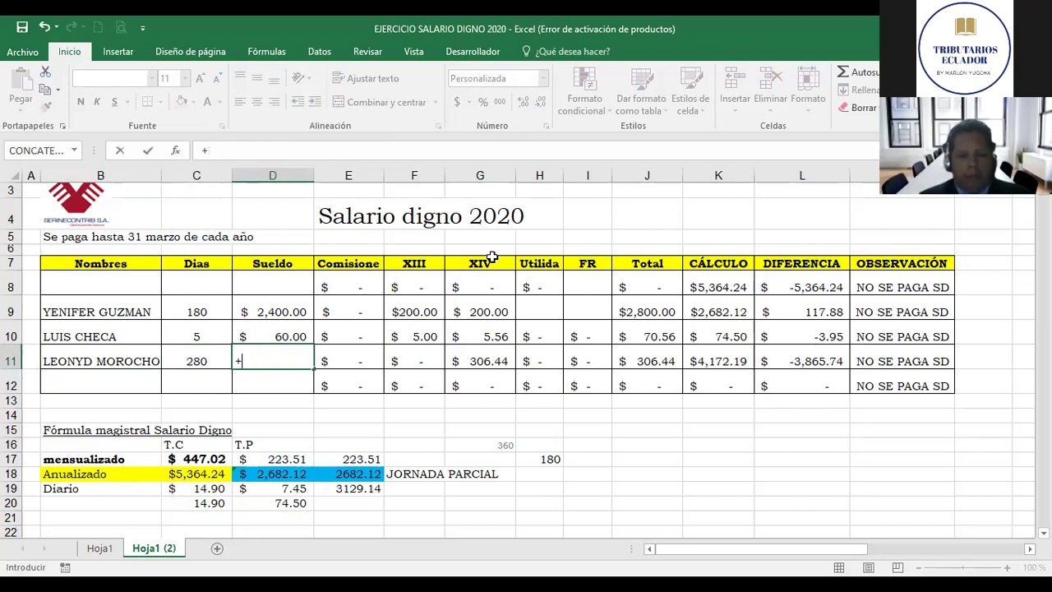
type("+")
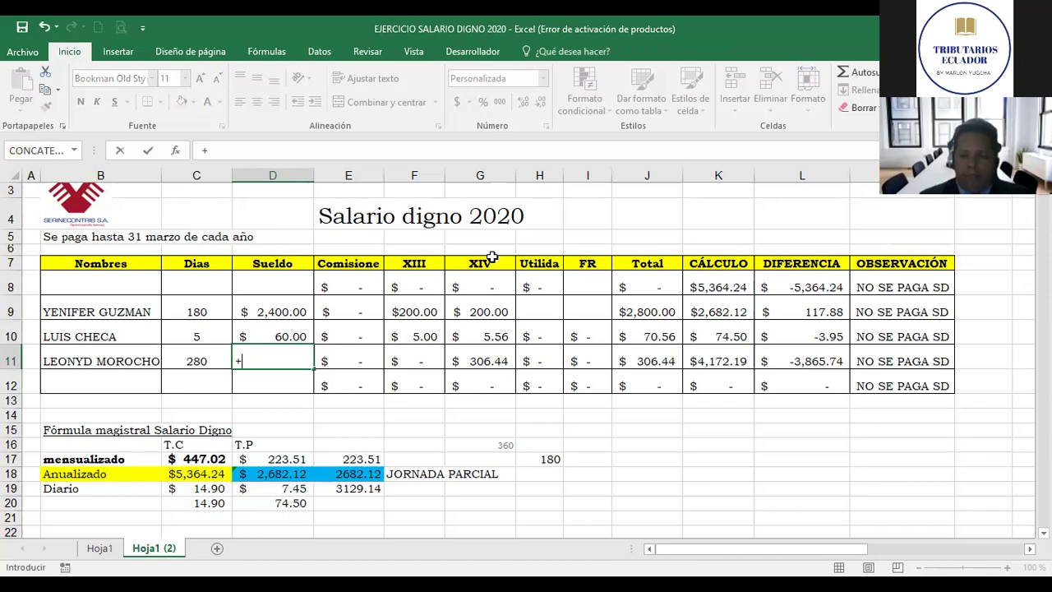
type("(400*5)+(")
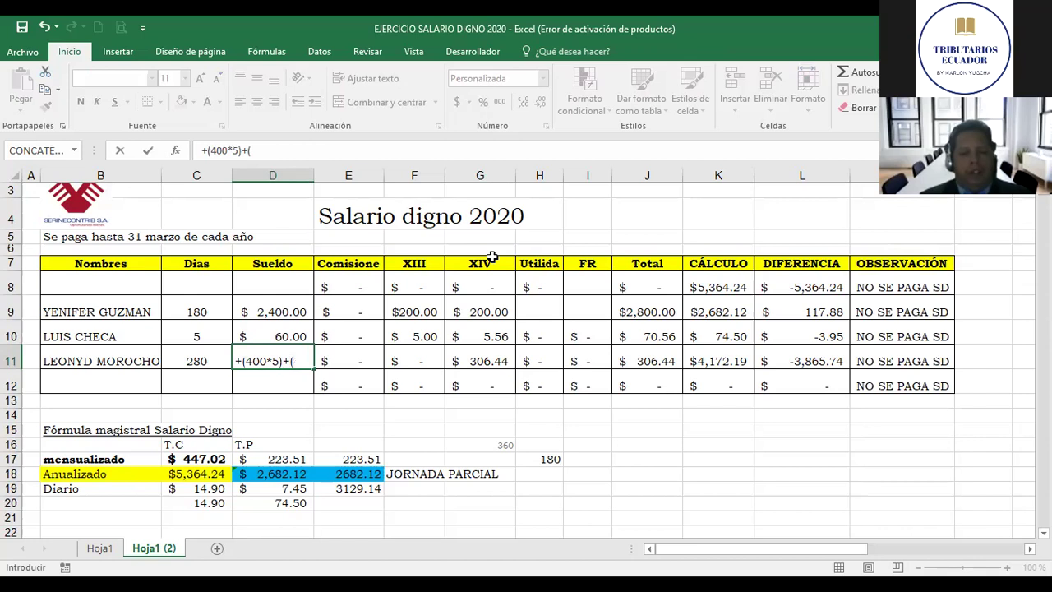
type("250")
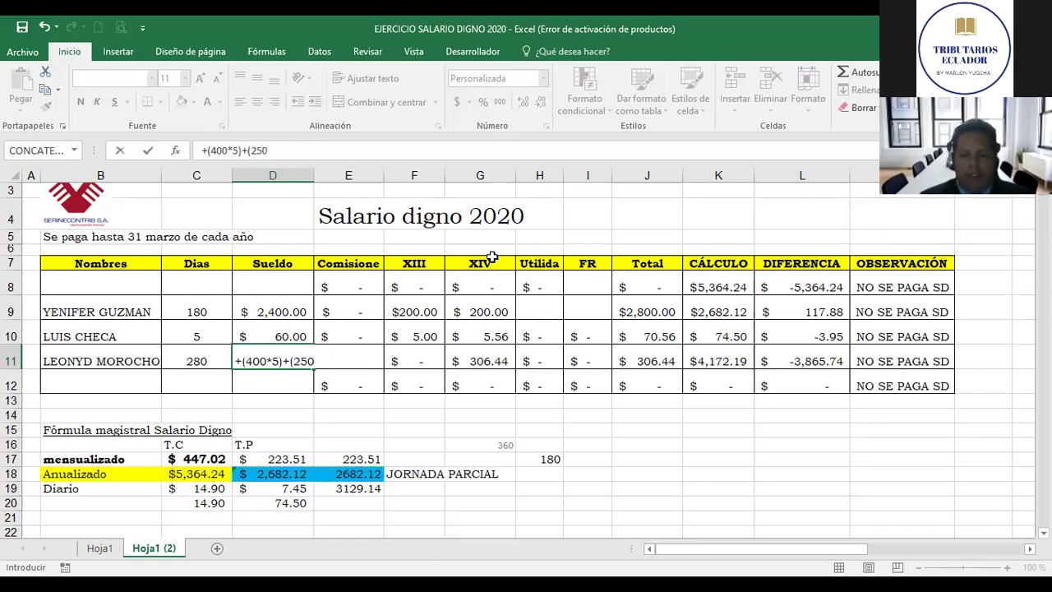
type("*")
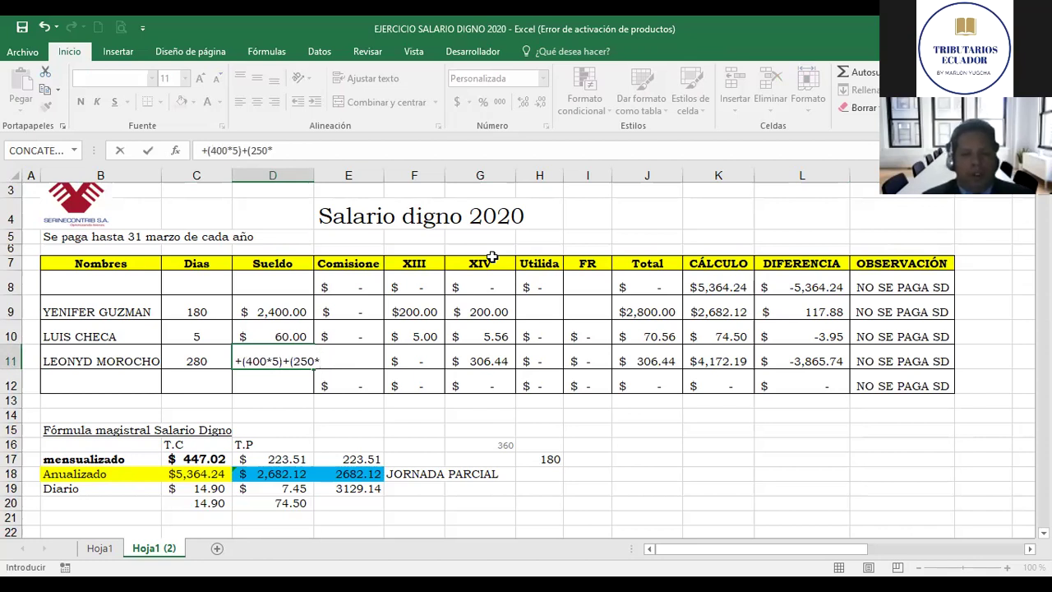
type("7)")
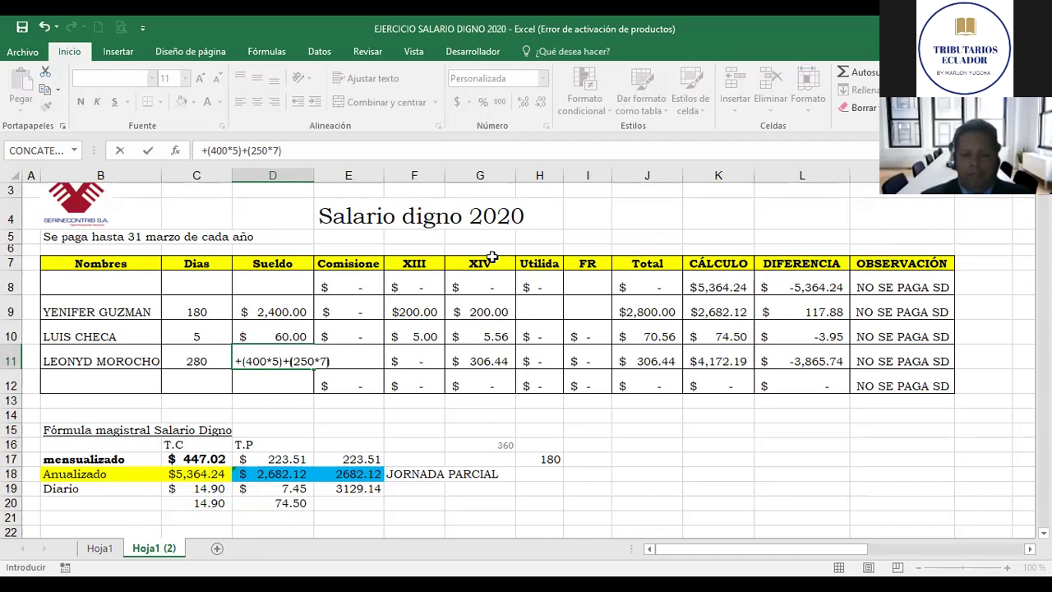
key("ctrl+Return")
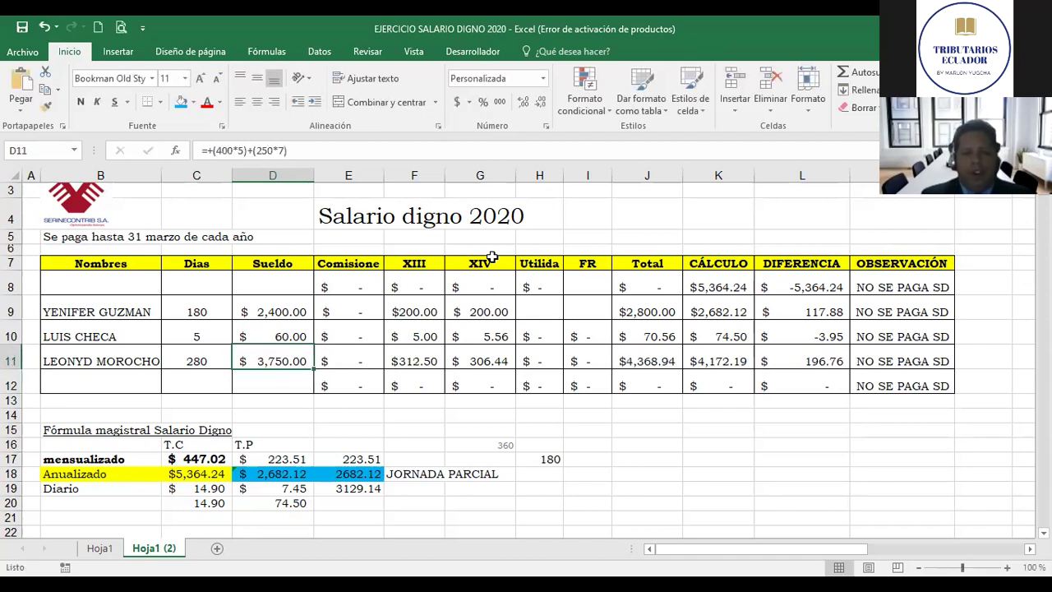
Step: Check row 11's updated XIII, XIV and FR formulas
key("Right")
key("Right")
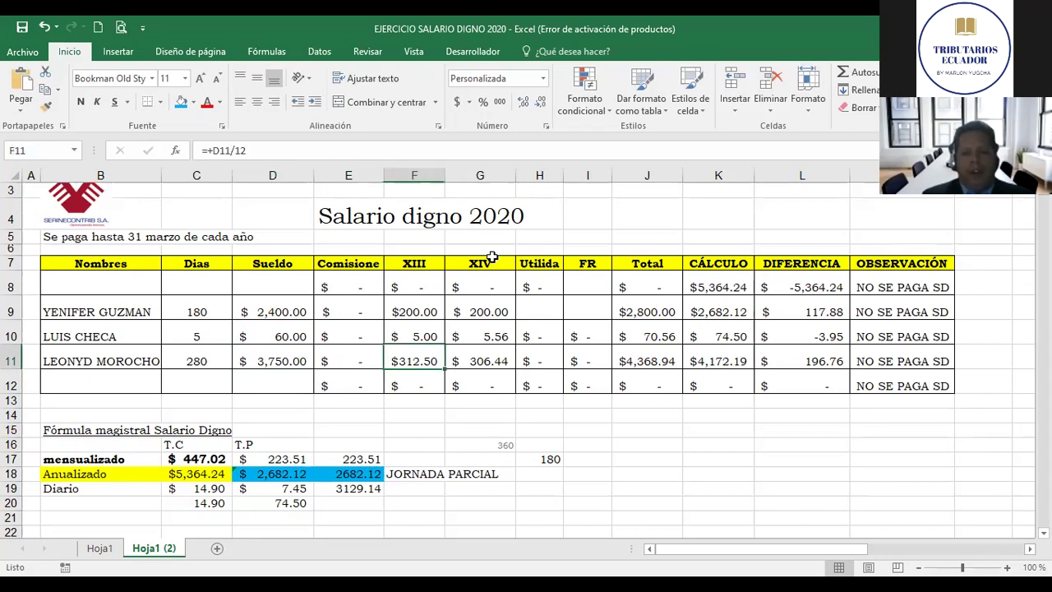
key("Right")
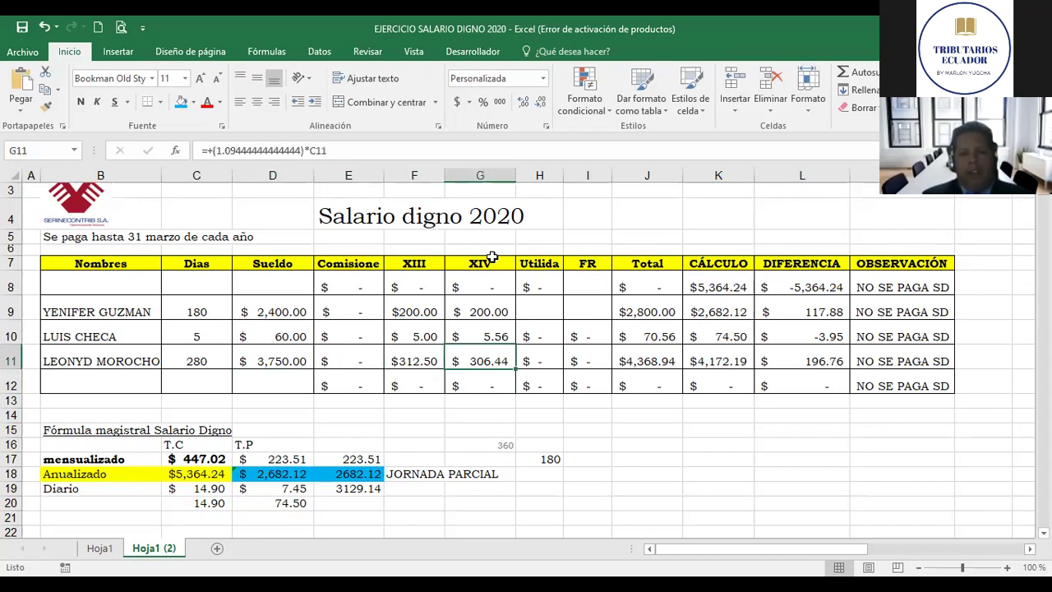
key("Left")
key("Right")
key("Right")
key("Left")
key("Right")
key("Right")
key("Left")
key("Left")
key("Left")
key("Left")
key("Left")
key("Down")
key("Down")
key("Down")
key("Down")
key("Down")
key("Down")
key("Down")
key("Down")
key("Down")
key("Left")
key("Left")
key("Right")
key("Right")
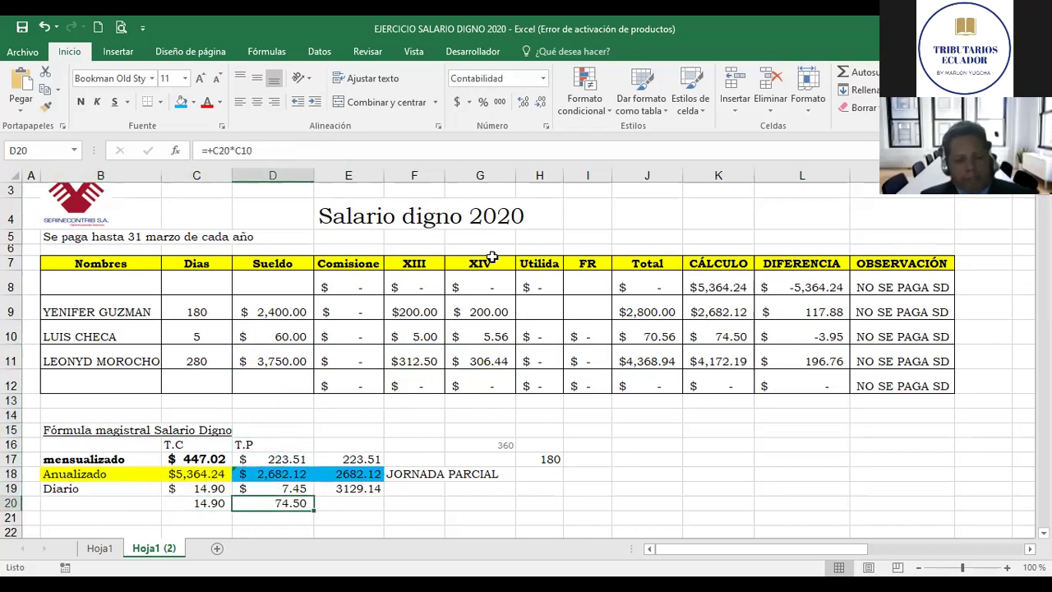
key("F2")
key("Left")
key("Left")
key("Left")
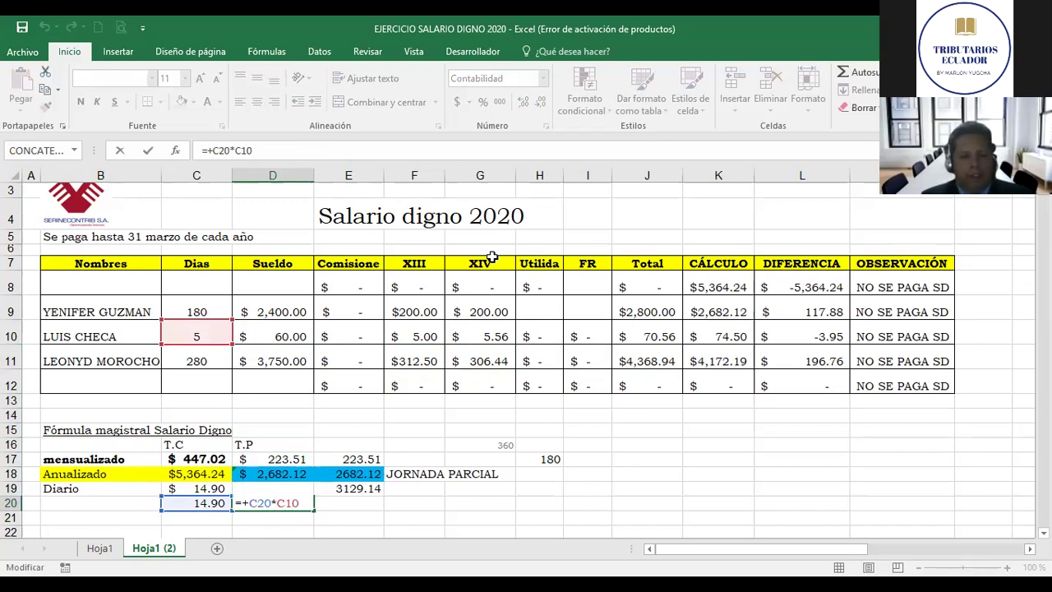
key("Left")
key("Delete")
type("1")
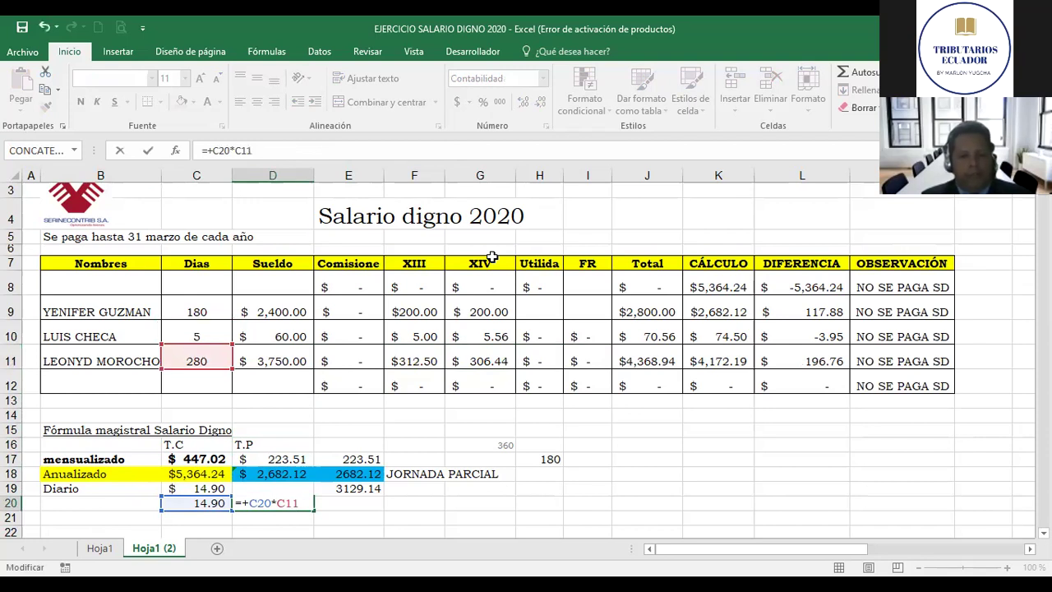
key("Return")
key("Up")
key("Right")
key("Up")
key("Up")
key("Up")
key("Up")
key("Up")
key("Up")
key("Up")
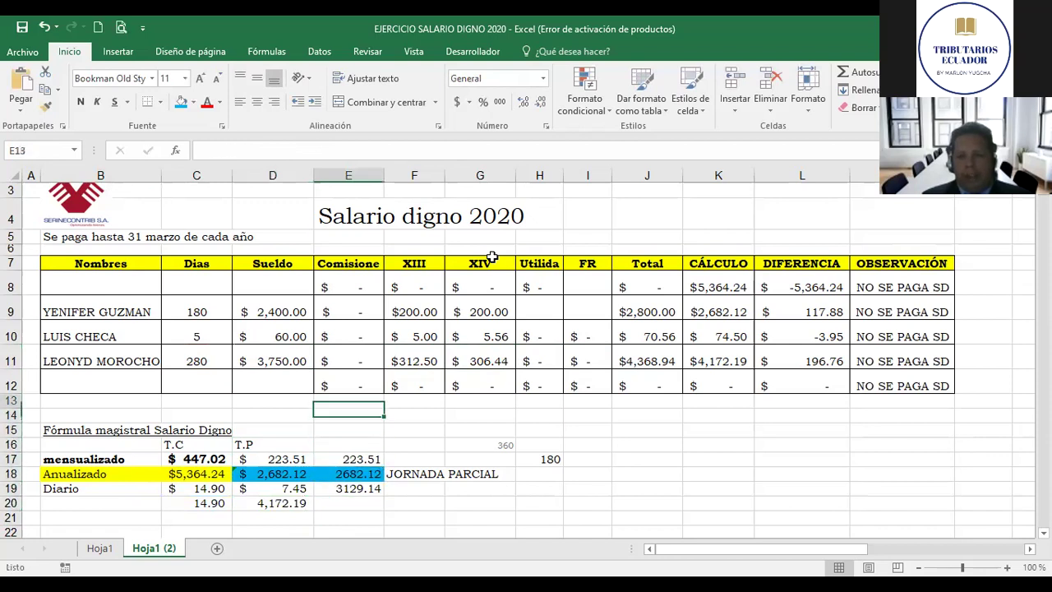
key("Up")
key("Right")
key("Right")
key("Right")
key("Right")
key("Right")
key("Up")
key("Right")
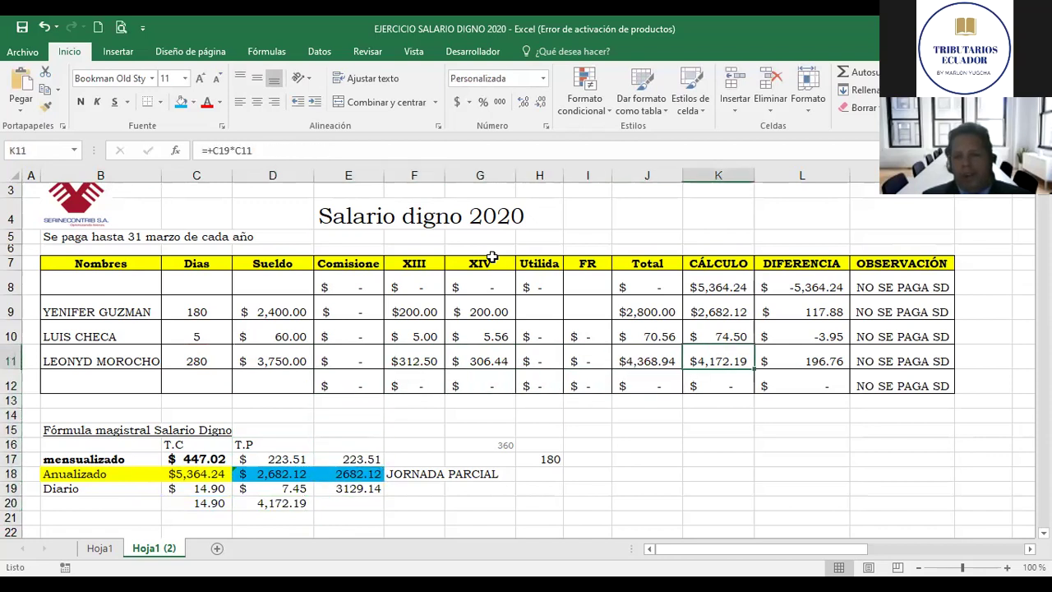
key("Right")
key("Left")
key("Left")
key("Left")
key("Right")
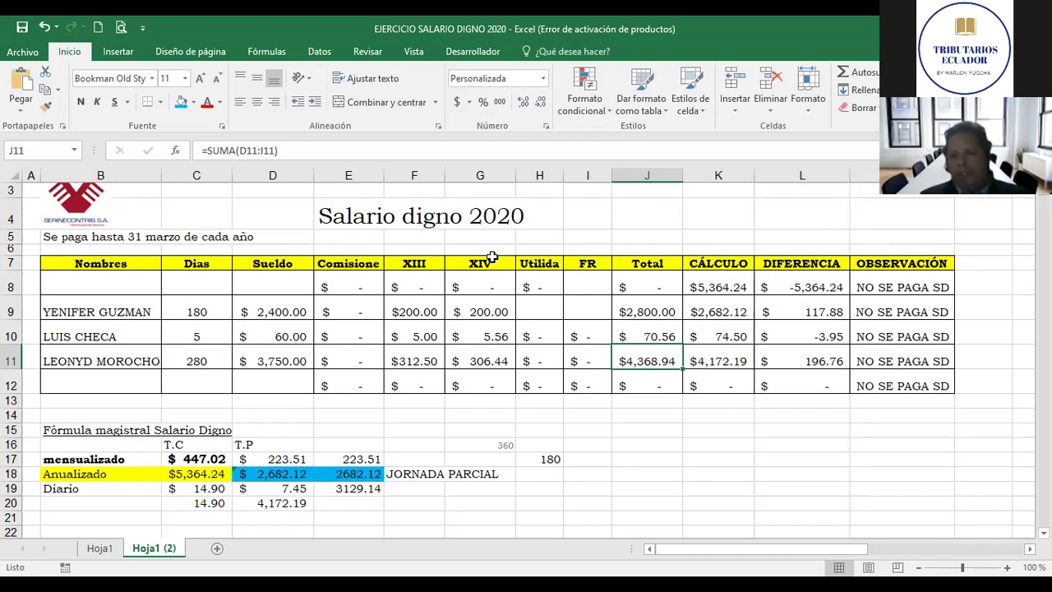
key("Right")
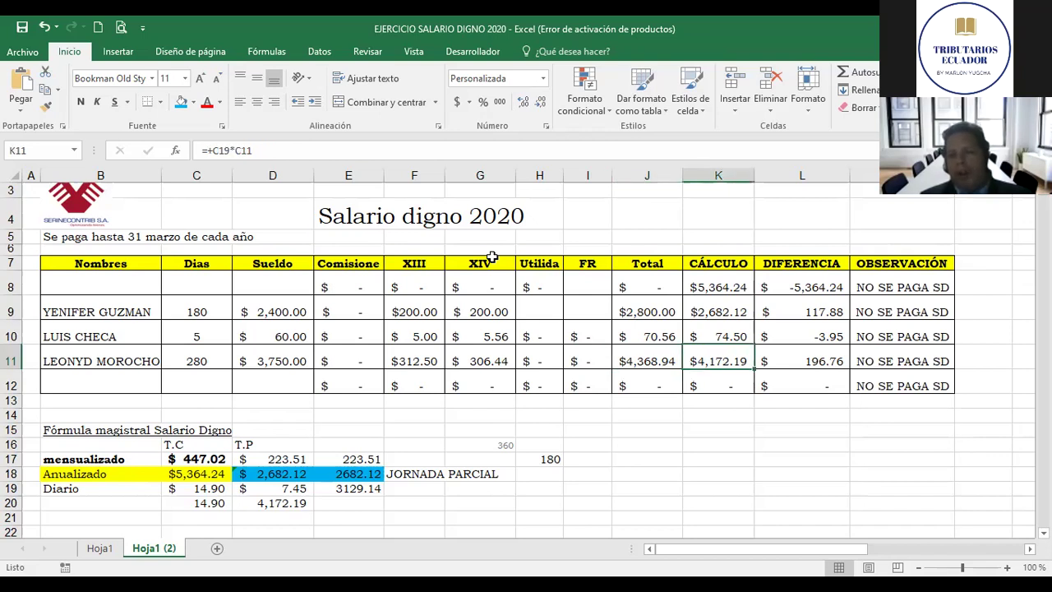
key("Left")
key("Left")
key("Left")
key("Left")
key("Left")
key("Left")
key("Left")
key("Left")
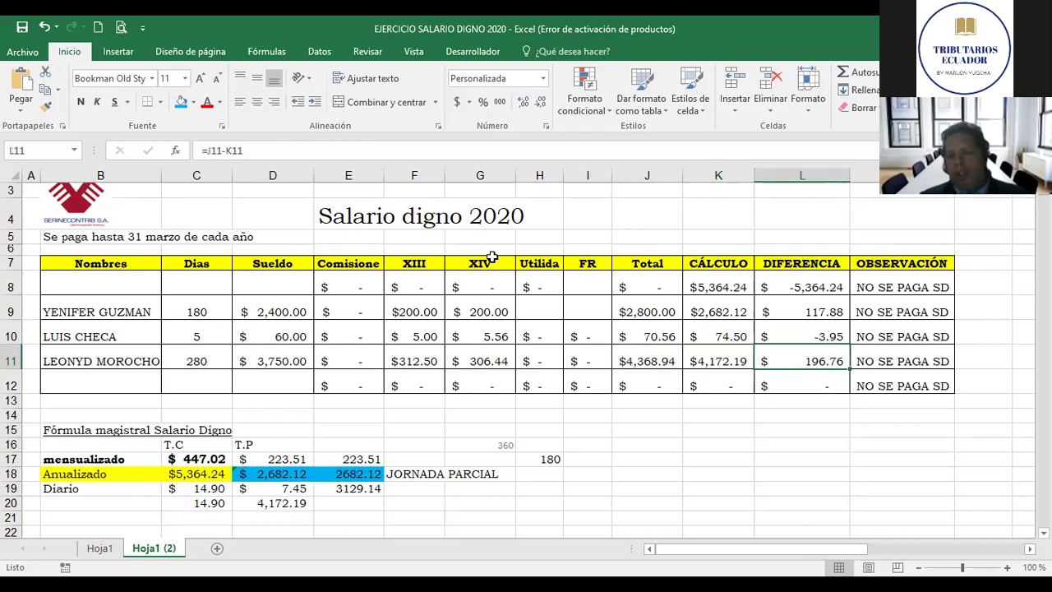
key("Up")
key("Up")
key("Up")
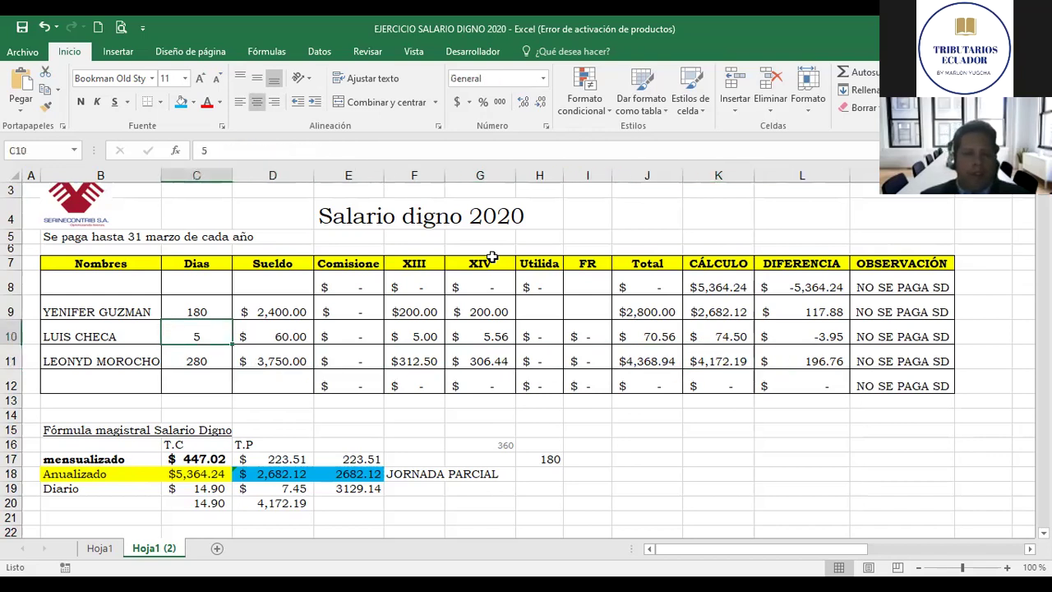
key("Left")
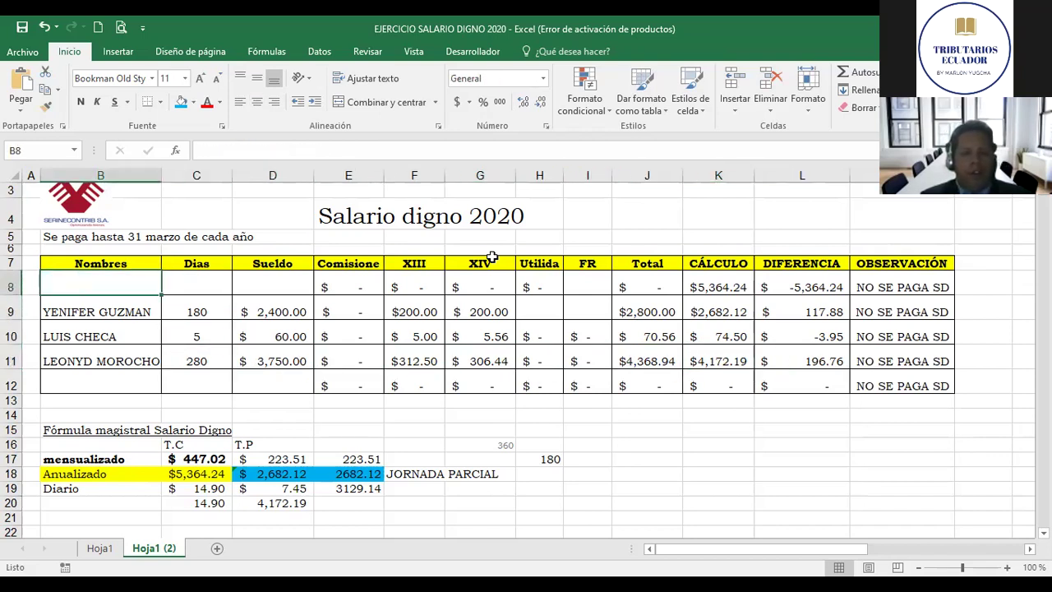
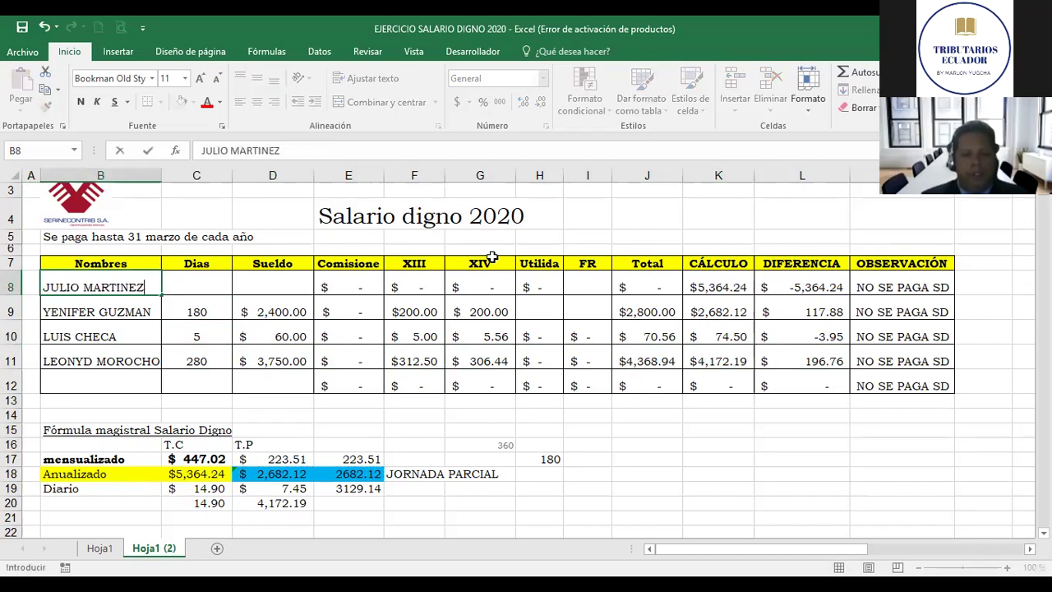
Step: Enter a new employee's name in B8 with 360 days and Sueldo =+420*12
key("Tab")
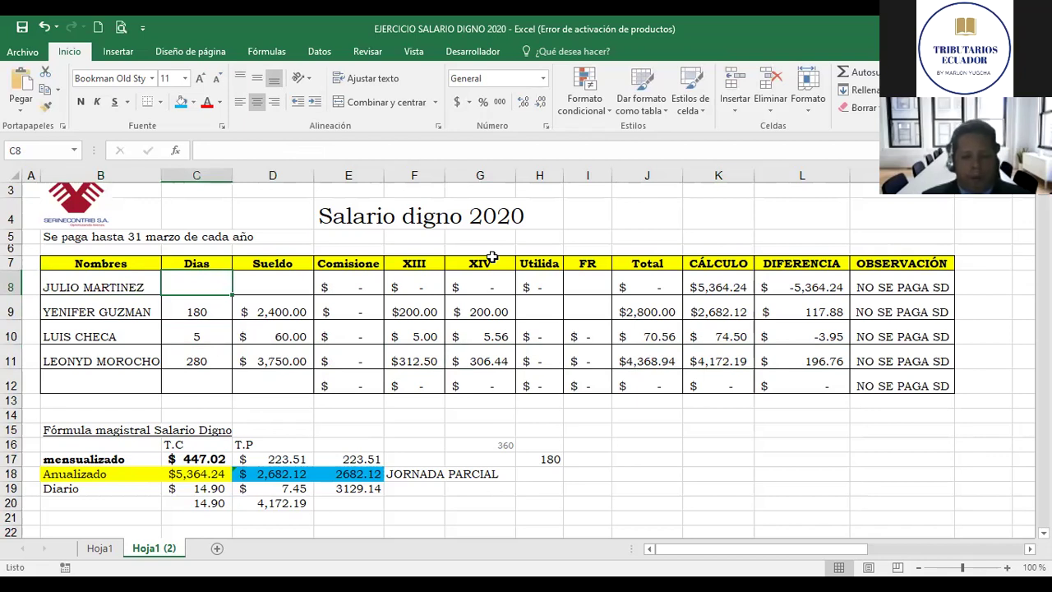
type("360")
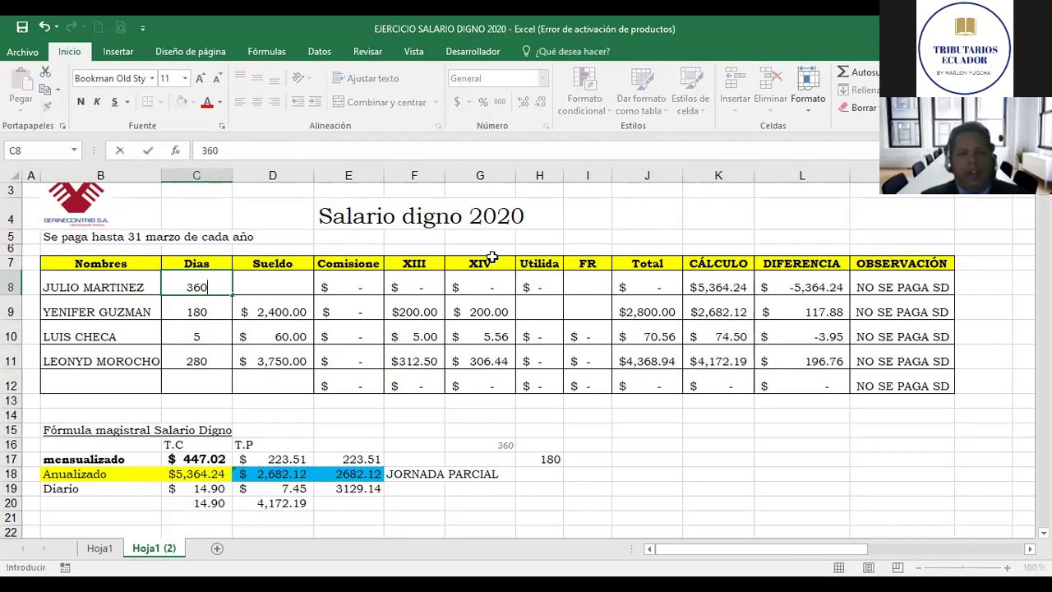
key("Tab")
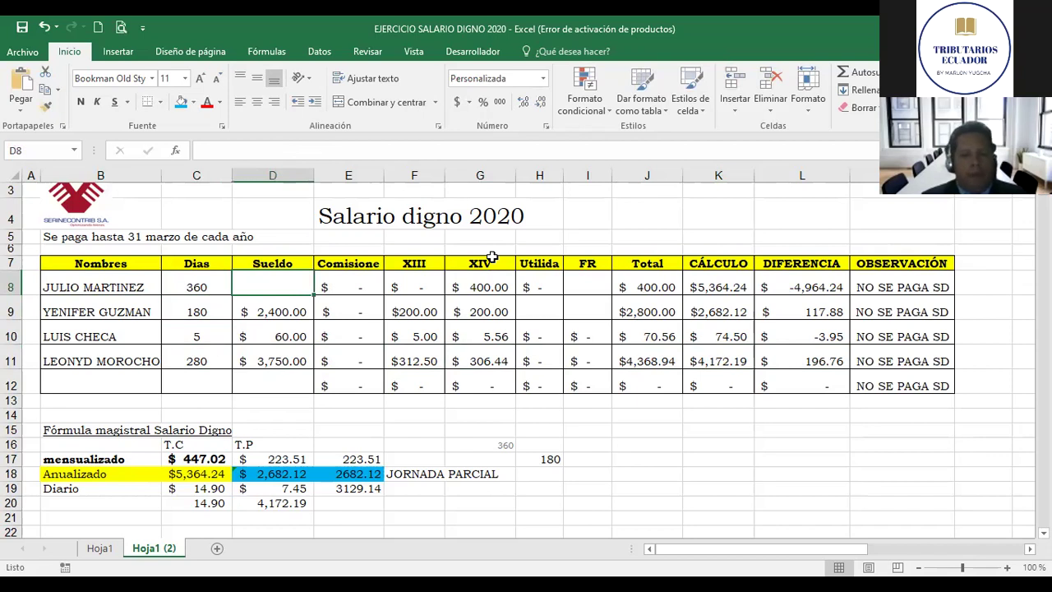
type("+4")
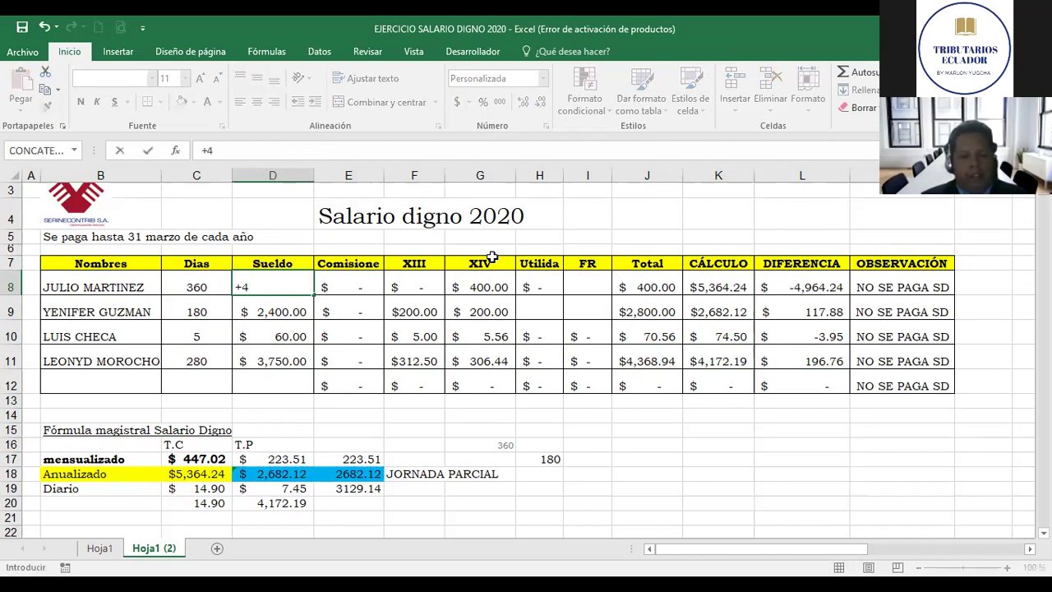
type("20")
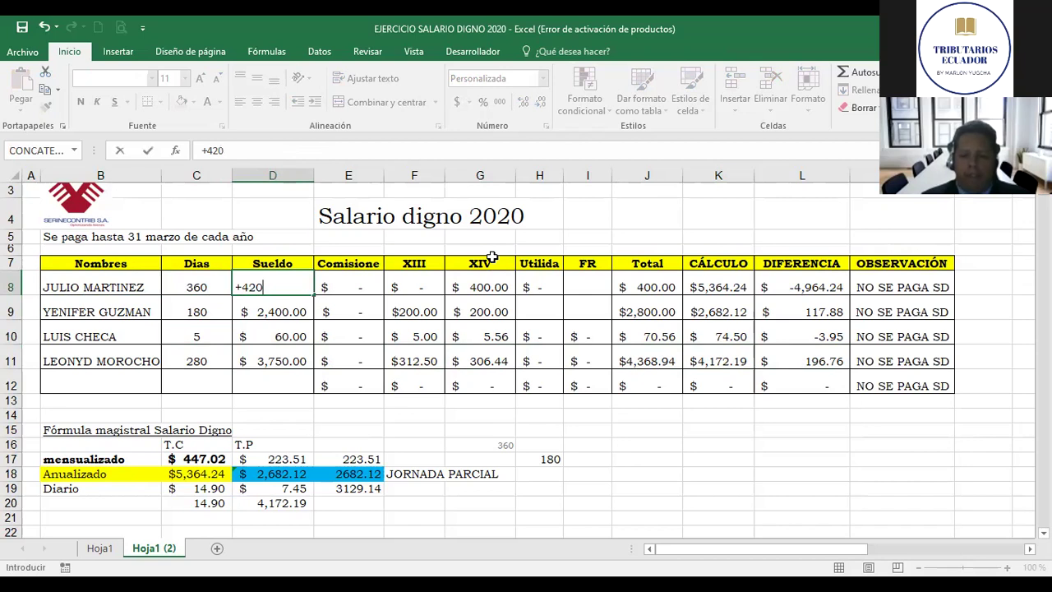
type("*")
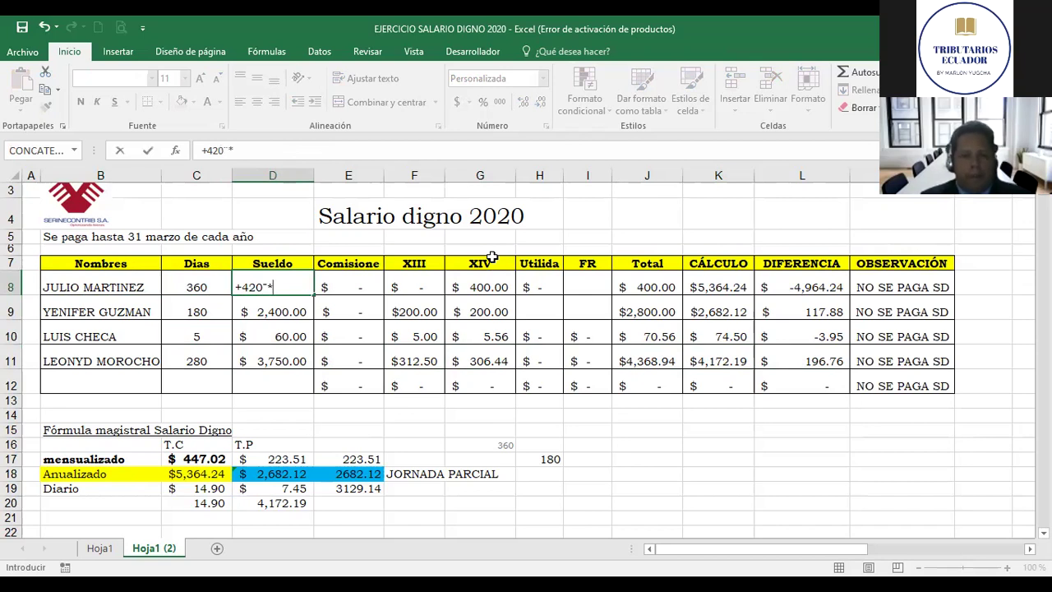
key("BackSpace")
type("*")
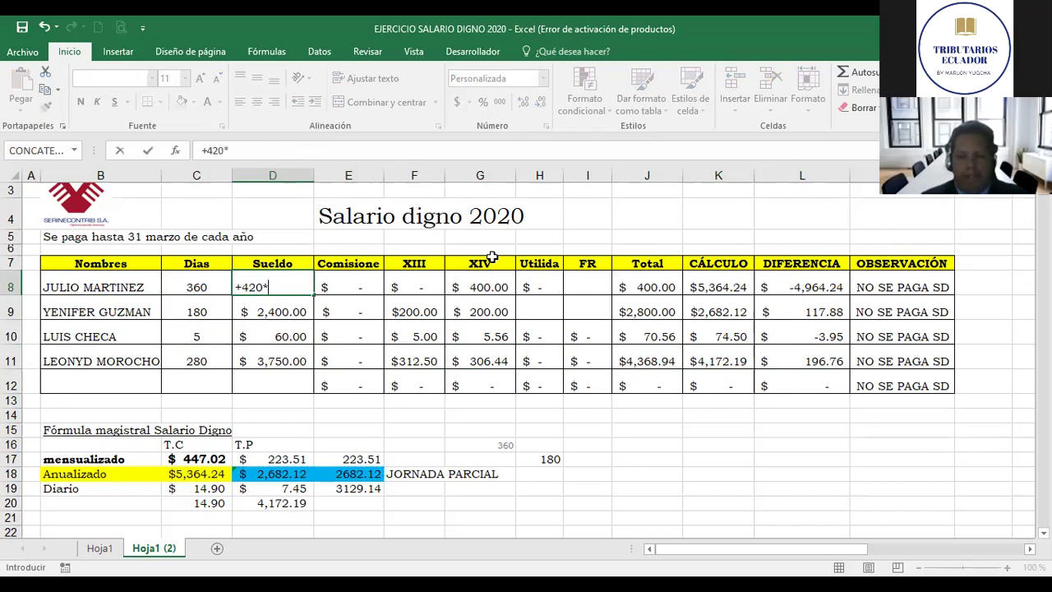
type("12")
key("Return")
key("Up")
Step: Check row 8's XIII, XIV and Total formulas, totaling $5,860.00
key("Right")
key("Right")
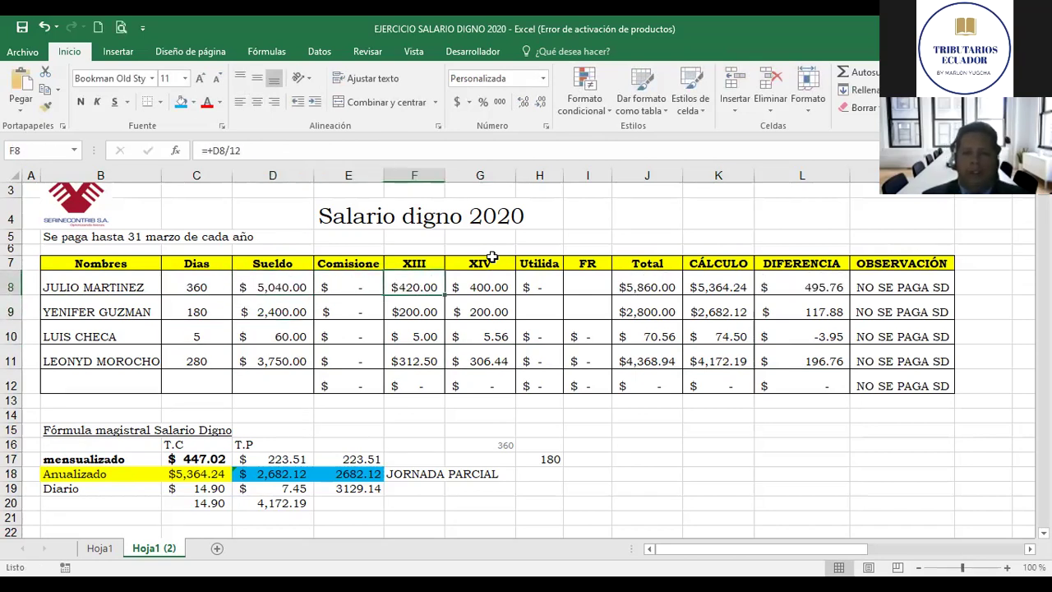
key("Right")
key("Left")
key("Right")
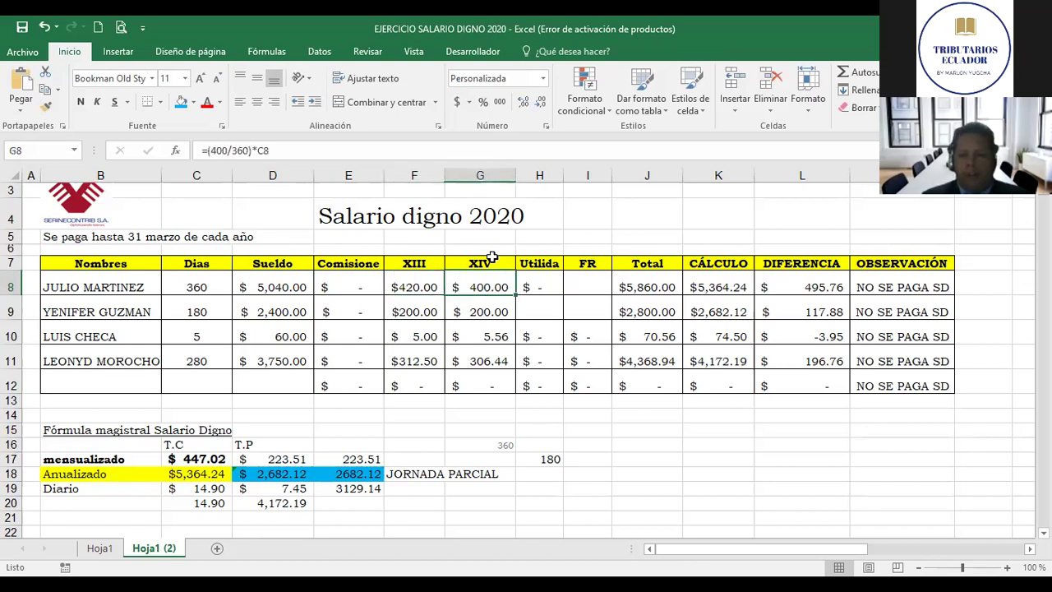
key("Right")
key("Right")
key("Right")
key("Down")
key("Up")
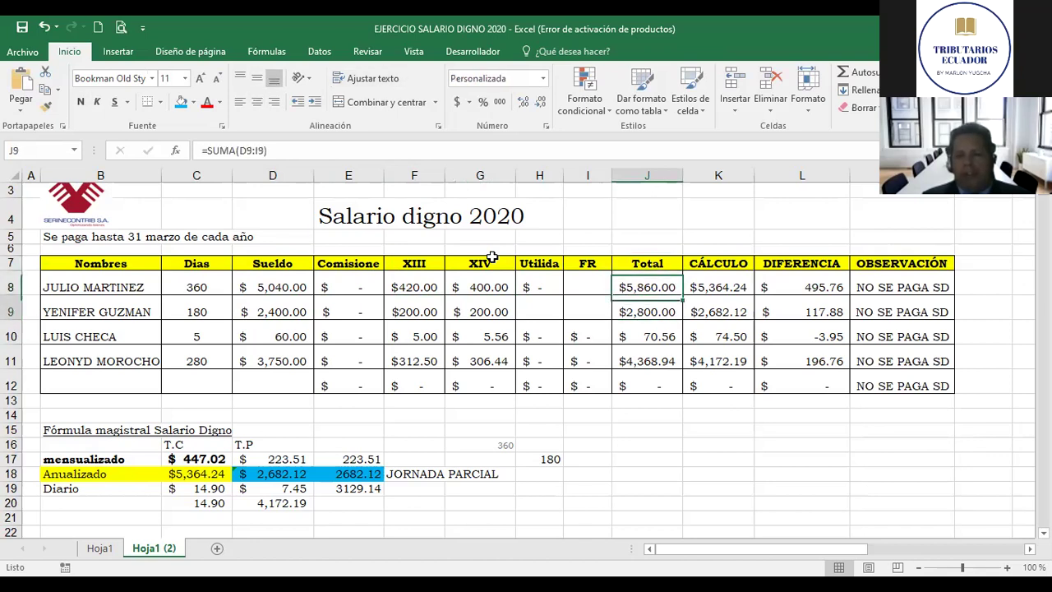
key("Down")
key("Down")
key("Down")
key("Down")
key("Down")
key("Down")
key("Down")
key("Down")
key("Down")
key("Down")
key("Down")
key("Down")
Step: Enter =+C17*12 in J17 to annualise the monthly salario digno to 5364.24
key("Up")
key("Up")
key("Up")
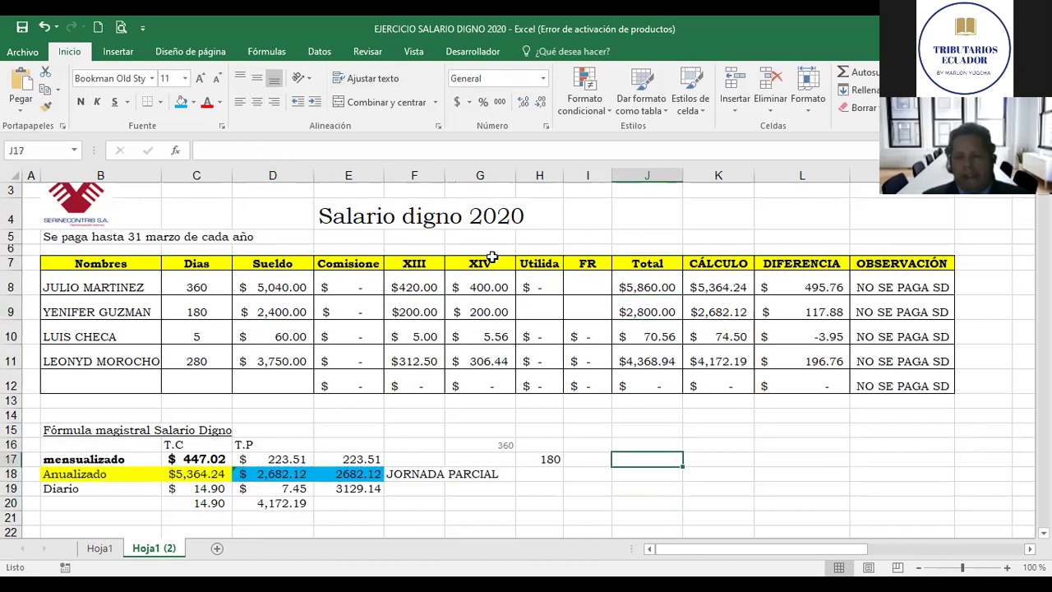
type("+")
key("Left")
key("Left")
key("Left")
key("Left")
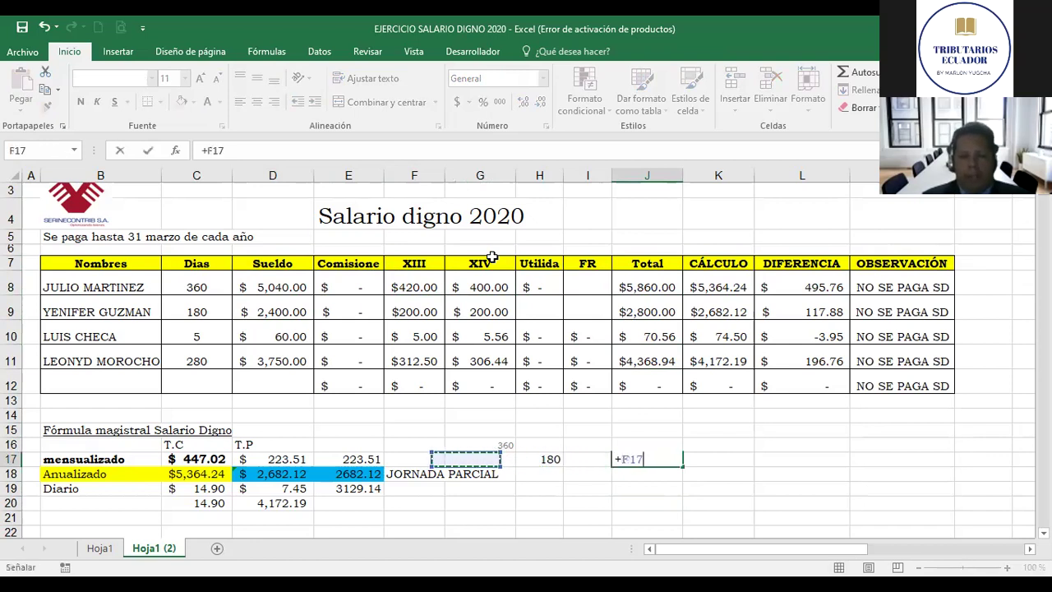
key("Left")
key("Left")
key("Left")
key("Down")
key("Up")
key("Down")
key("Up")
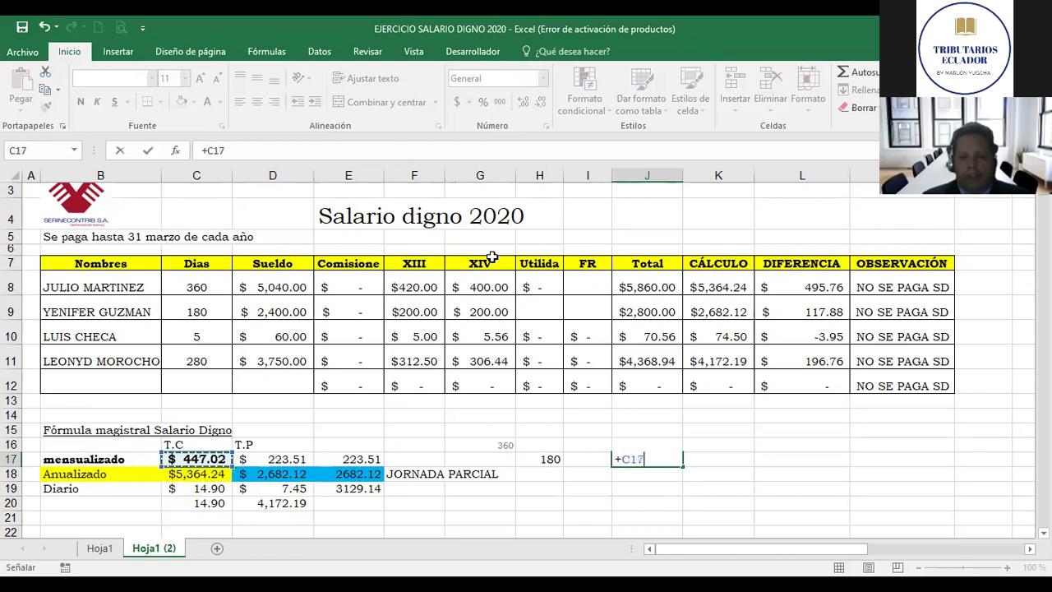
type("*")
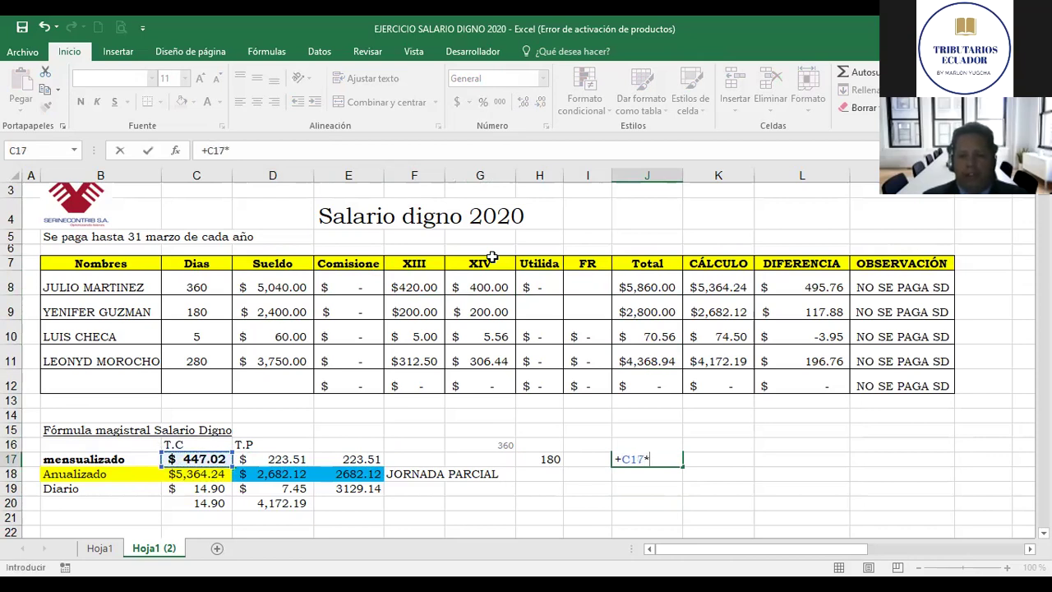
type("12")
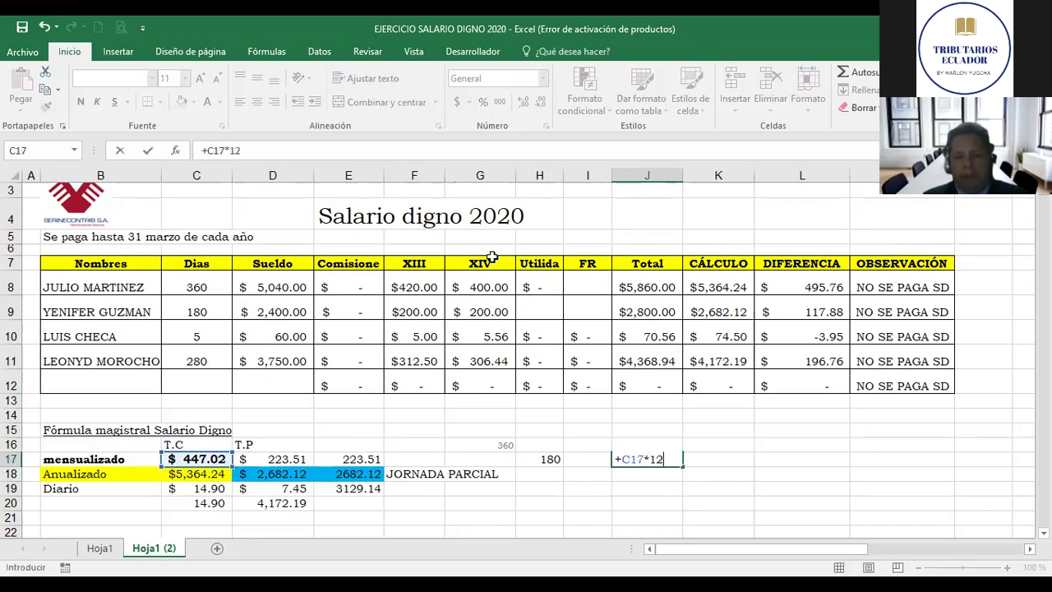
key("ctrl+Return")
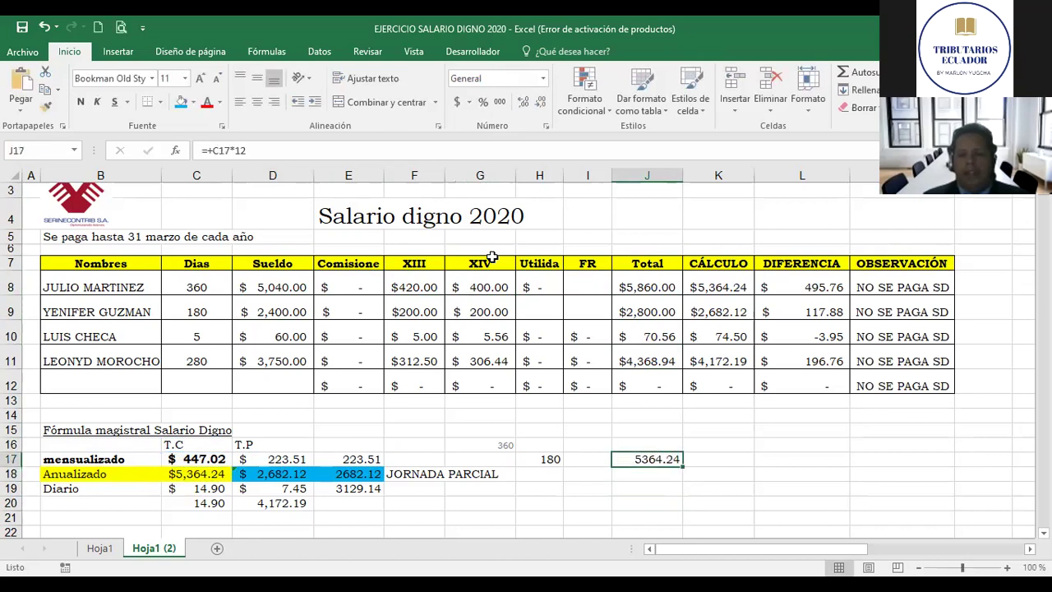
left_click(500, 101)
key("Up")
key("Up")
key("Up")
key("Up")
key("Up")
key("Up")
key("Up")
key("Up")
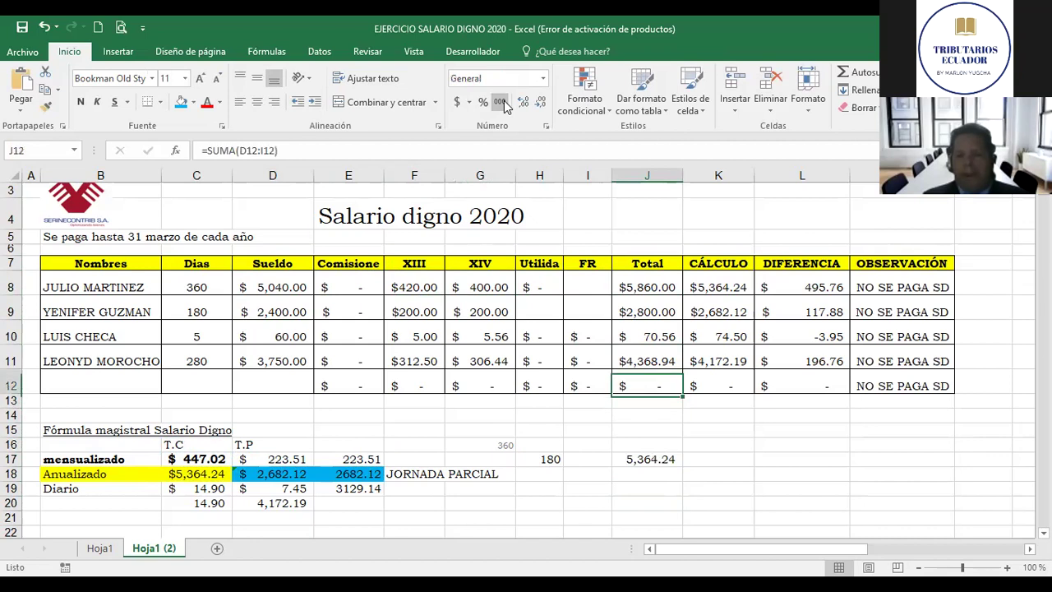
key("Up")
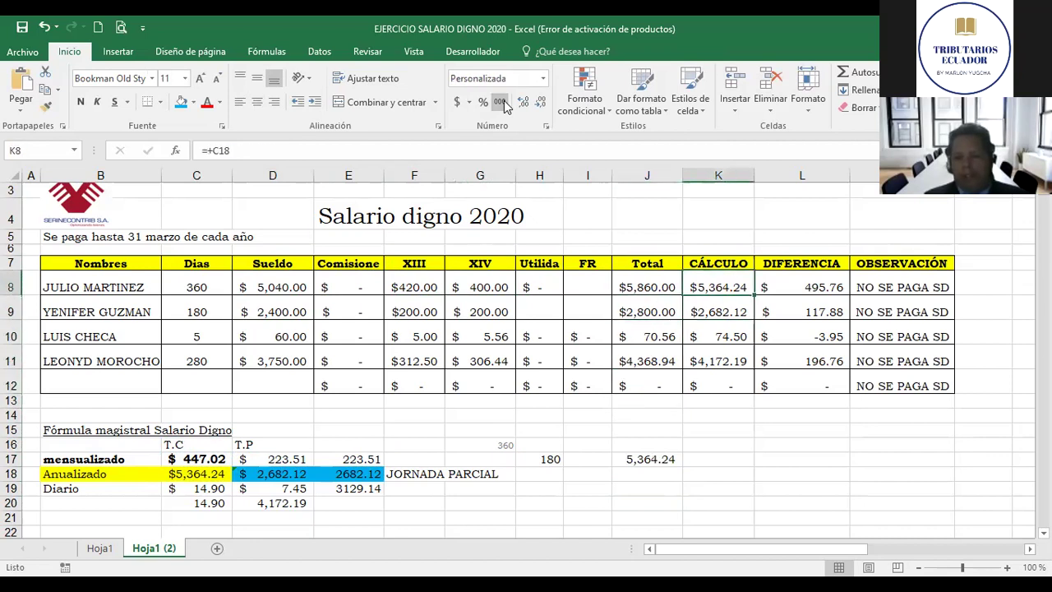
key("Right")
key("Left")
key("Left")
key("Right")
key("Right")
key("Right")
key("Left")
key("Left")
key("Right")
key("Right")
key("Right")
key("Left")
key("Left")
key("Right")
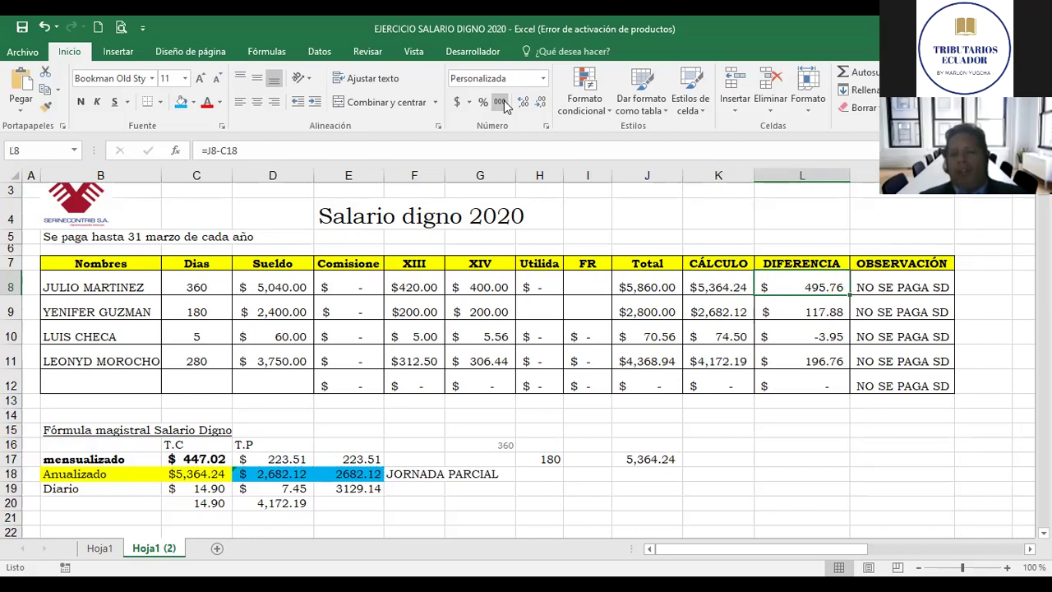
key("Down")
key("Down")
key("Right")
key("F2")
key("Home")
key("shift+Right")
key("shift+Right")
type("SI")
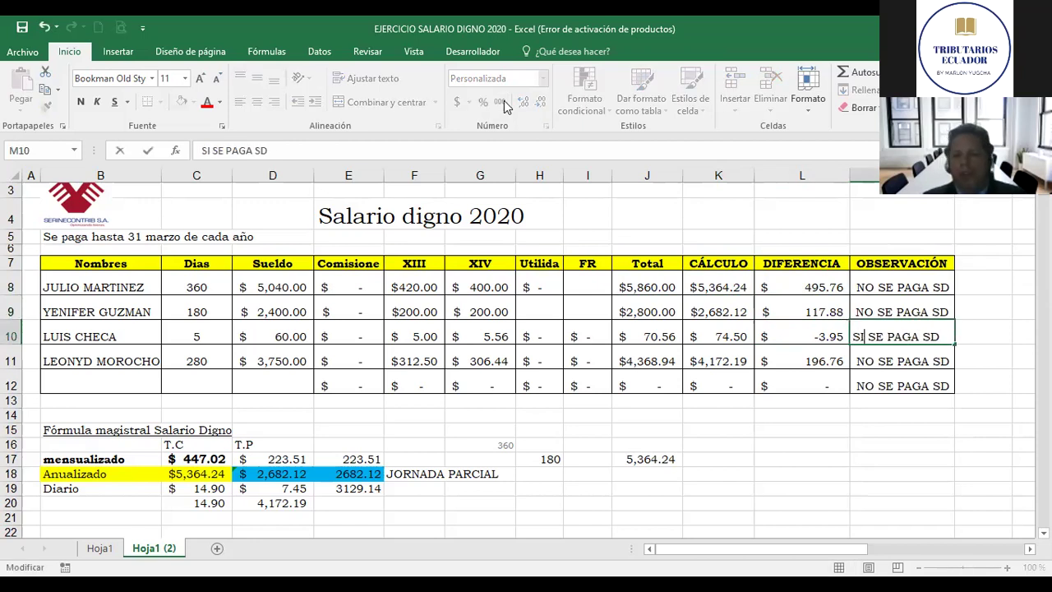
key("Return")
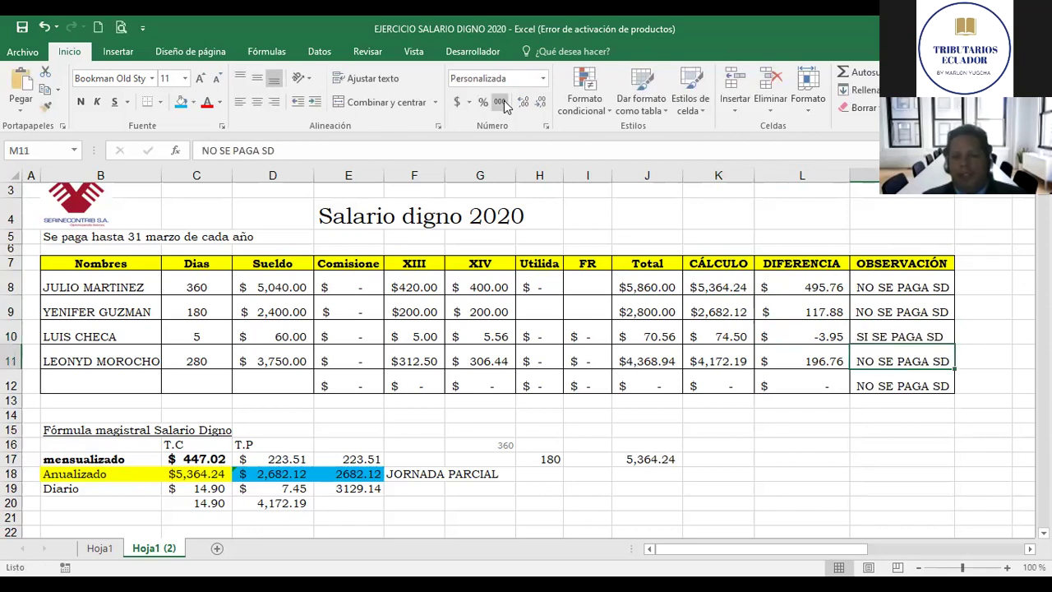
key("Left")
key("Left")
key("Left")
key("Left")
key("Left")
key("Left")
key("Left")
key("Right")
key("Right")
key("Right")
key("Right")
key("Right")
key("Left")
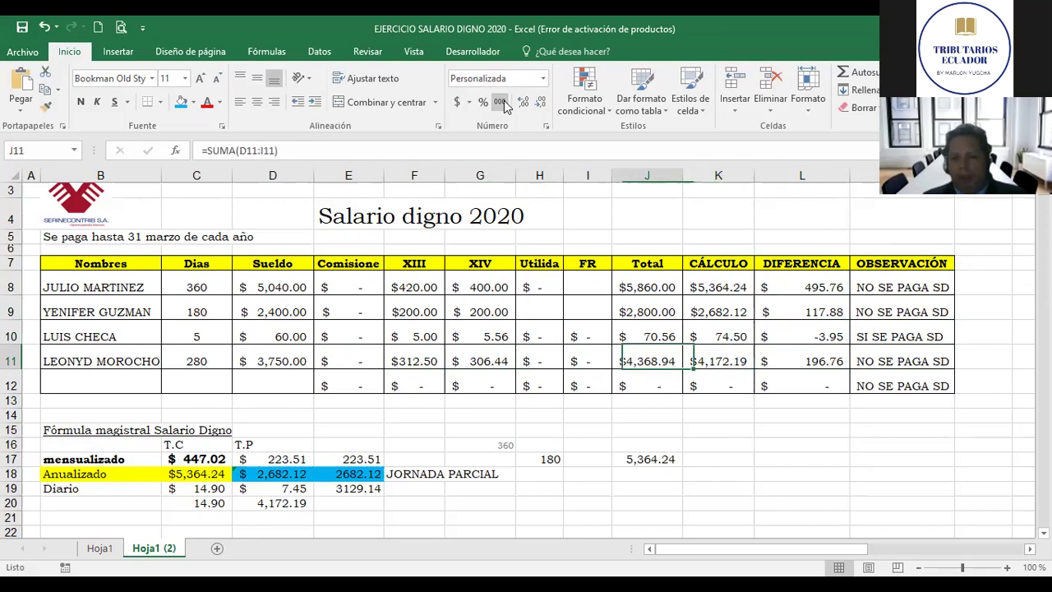
key("Right")
key("Left")
key("Right")
key("Left")
key("Right")
key("Right")
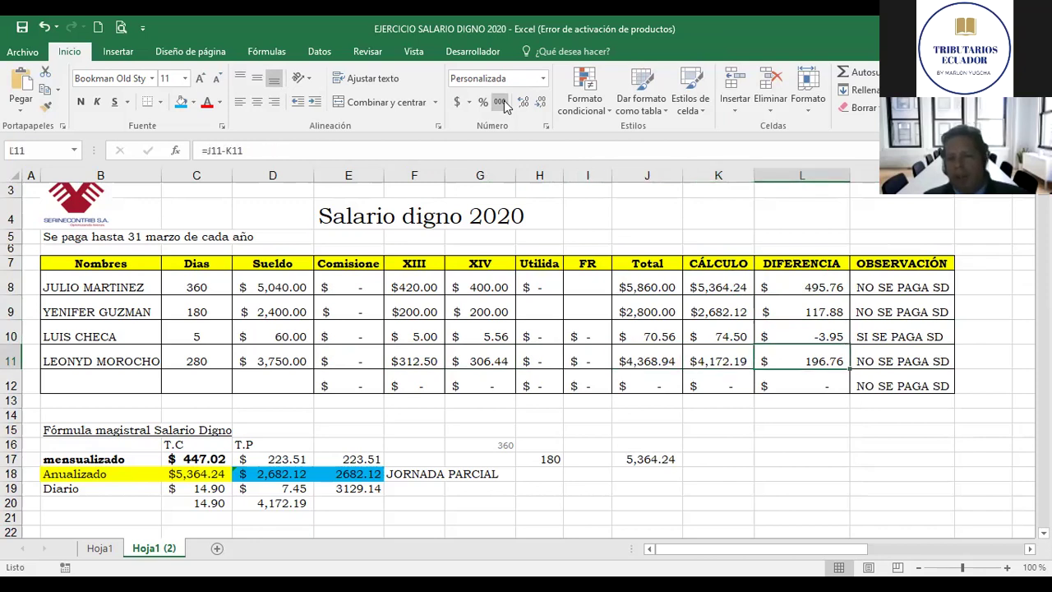
key("Up")
key("Right")
key("Down")
key("Up")
key("Up")
key("Up")
key("Left")
key("Left")
key("Left")
key("Left")
key("Left")
key("Left")
key("Left")
key("Left")
key("Left")
key("Left")
key("Left")
key("Left")
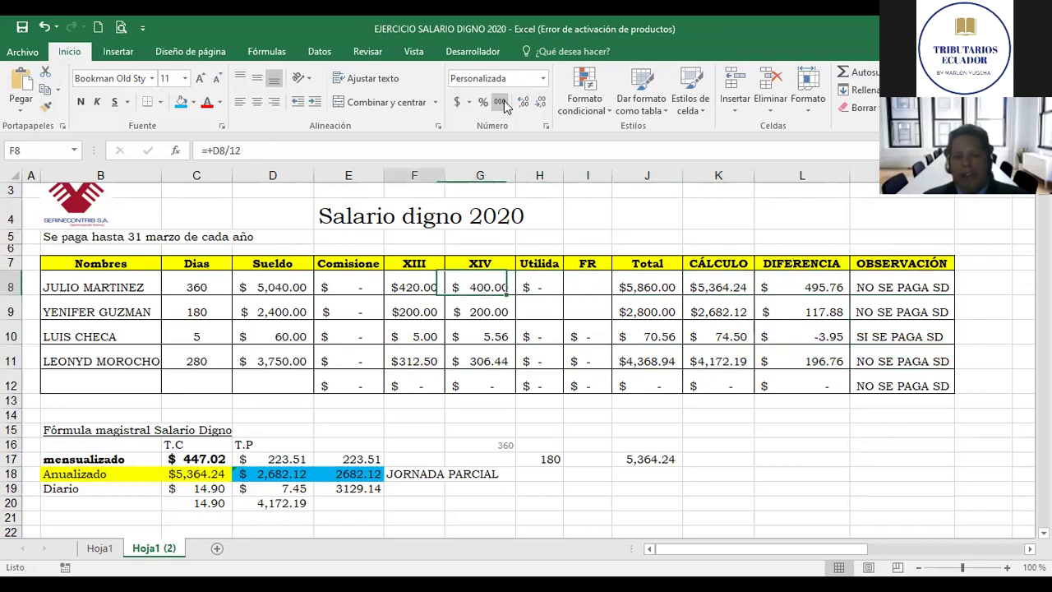
key("Up")
key("Up")
key("Up")
key("Up")
key("Up")
key("Up")
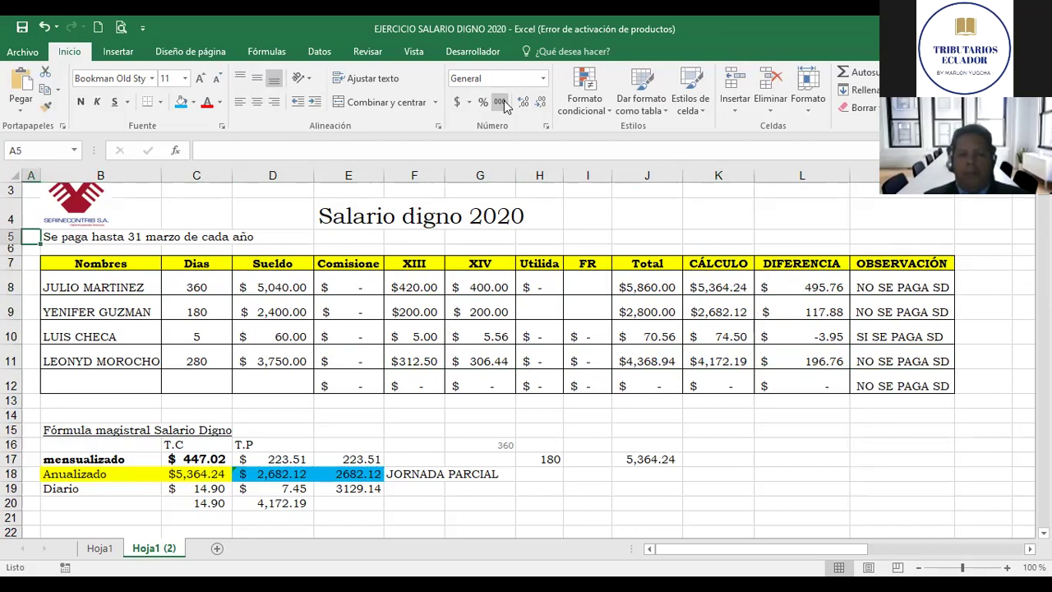
key("Right")
key("Down")
key("Right")
key("Down")
key("Down")
key("Right")
key("Right")
key("Right")
key("Up")
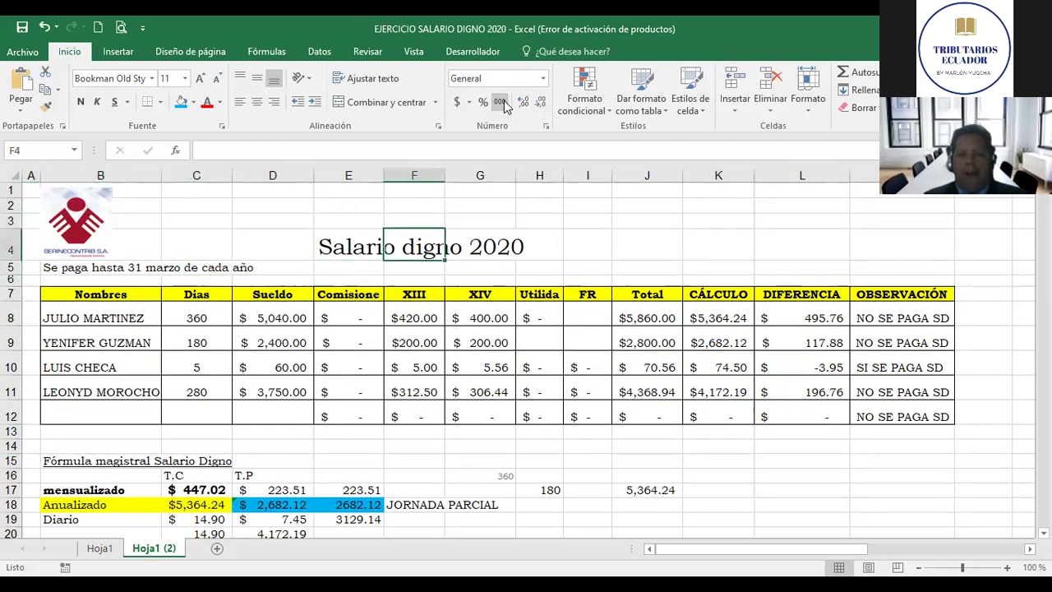
key("Up")
key("Left")
key("Left")
key("Down")
key("Down")
key("Down")
key("Down")
key("Down")
key("Down")
key("Left")
key("Left")
key("Up")
key("Right")
key("Down")
key("Down")
key("Down")
key("Up")
key("Right")
key("Right")
key("Right")
key("Right")
key("Right")
key("Right")
key("Right")
key("Right")
key("Right")
key("Left")
key("Left")
key("Left")
key("Left")
key("Left")
key("Left")
key("Left")
key("Up")
key("Up")
key("Down")
key("Down")
key("Up")
key("Up")
key("Down")
key("Down")
key("Up")
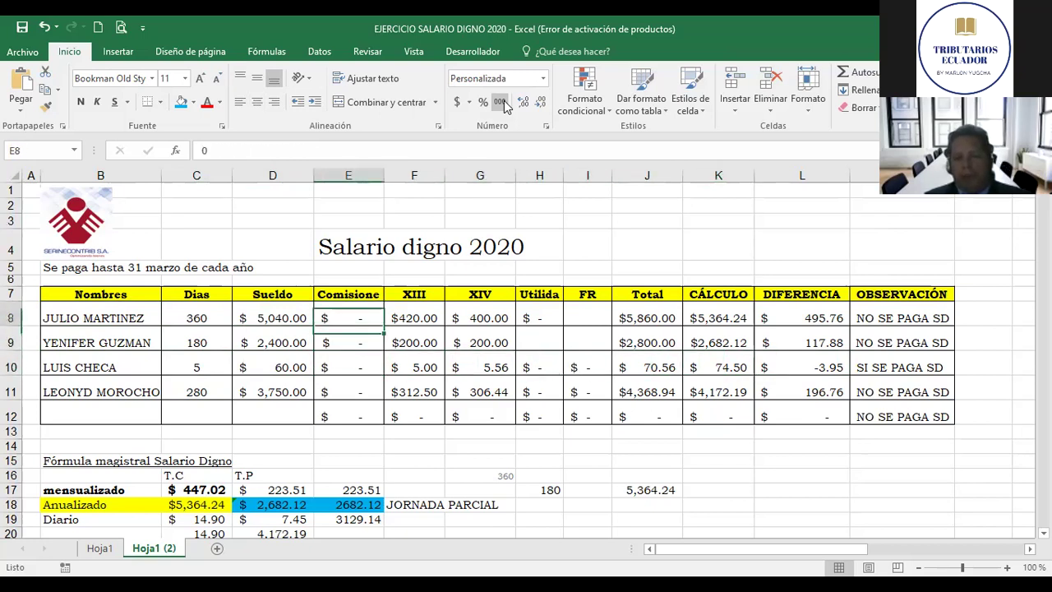
key("Up")
key("Right")
key("Right")
key("Right")
key("Right")
key("Left")
key("Down")
key("Down")
key("Up")
key("Up")
key("Right")
key("Down")
key("Down")
key("Down")
key("Up")
key("Up")
key("Up")
key("Left")
key("Left")
key("Left")
key("Left")
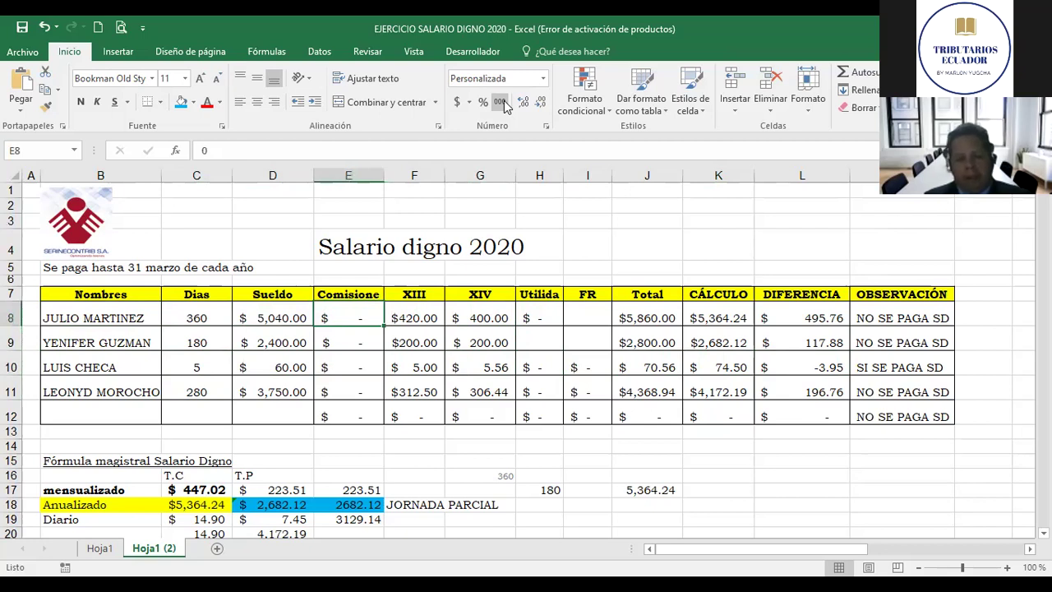
Step: Add a 30 commission in E8 and check row 8's updated calculation and difference
type("30")
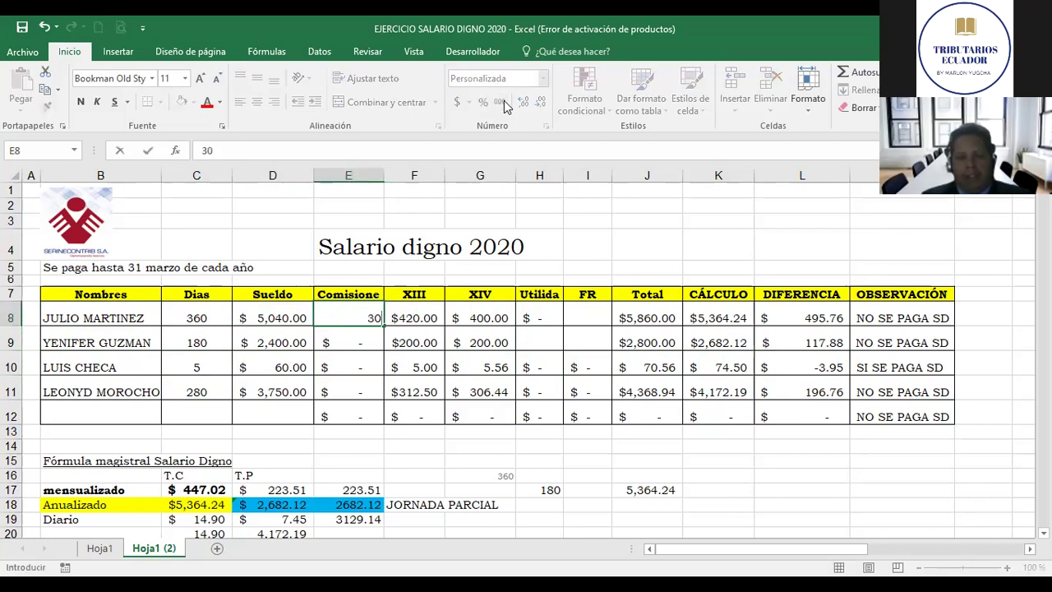
key("Return")
key("Up")
key("Right")
key("Right")
key("Right")
key("Right")
key("Right")
key("Right")
key("Right")
key("Left")
key("Left")
key("Left")
key("Left")
key("Left")
key("Down")
key("Down")
key("Right")
key("Right")
key("Right")
key("Right")
key("Right")
key("Left")
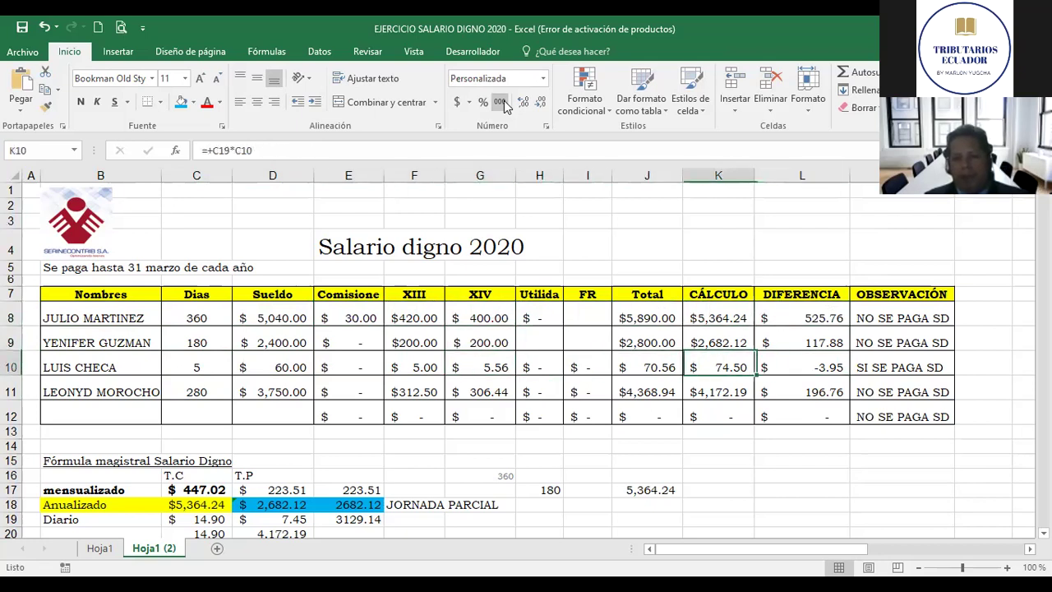
key("Left")
key("Left")
key("Left")
key("Left")
key("Left")
key("Left")
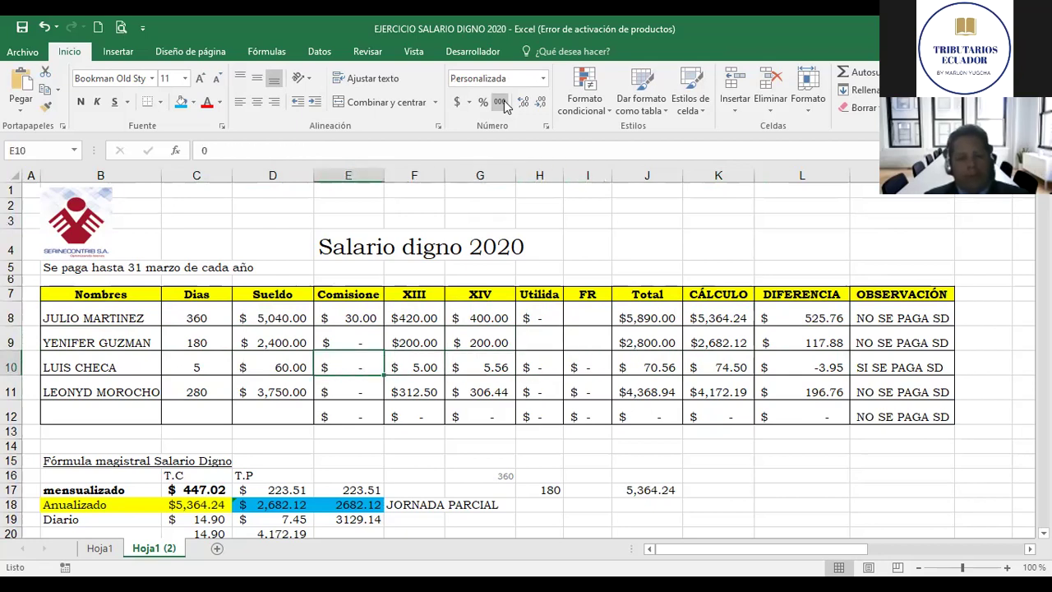
Step: Add a 20 commission in E10 and check row 10's total of $90.56
type("20")
key("Right")
key("Left")
key("Left")
key("Right")
key("Right")
key("Right")
key("Right")
key("Right")
key("Right")
key("Right")
key("Right")
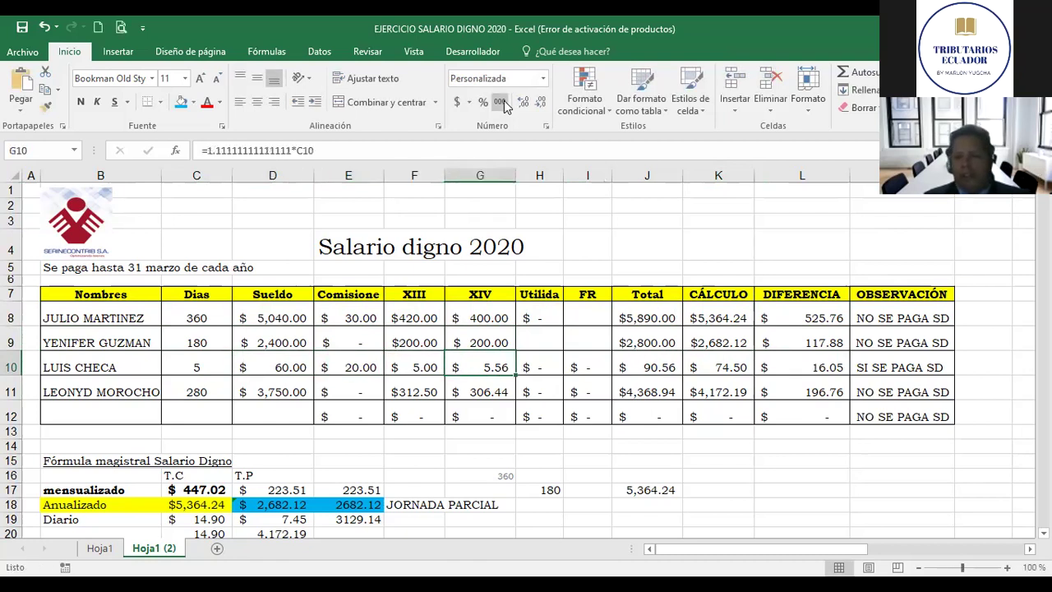
key("Left")
key("Left")
key("Left")
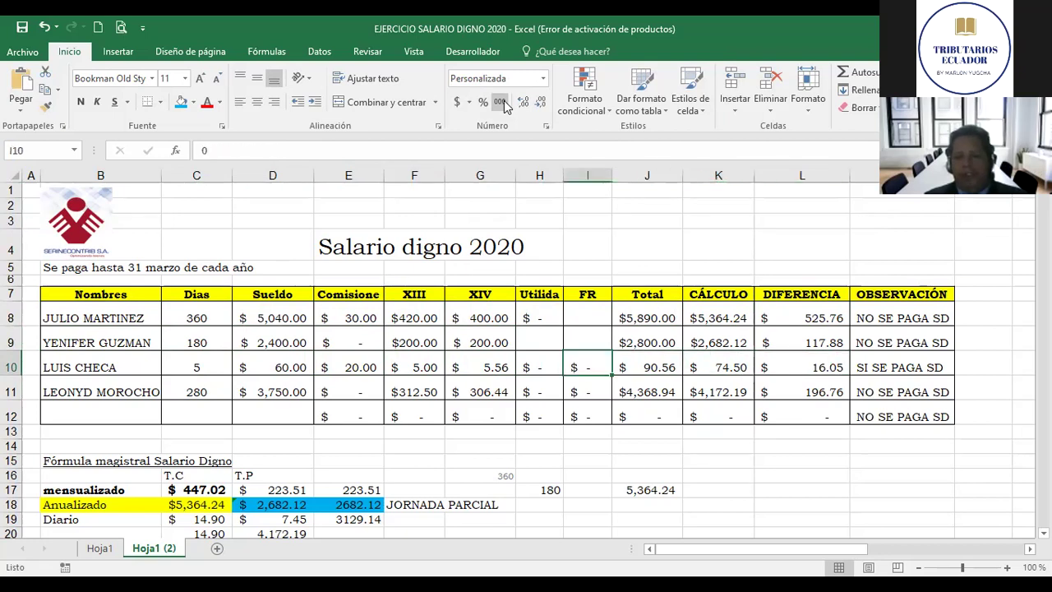
key("Right")
key("Right")
key("Left")
key("Left")
key("Right")
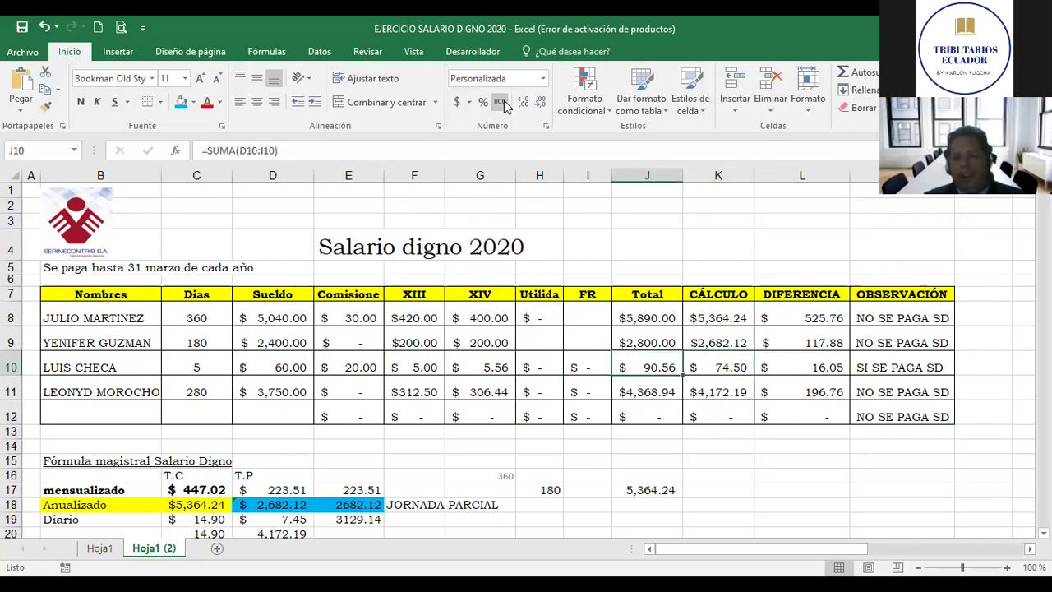
key("Right")
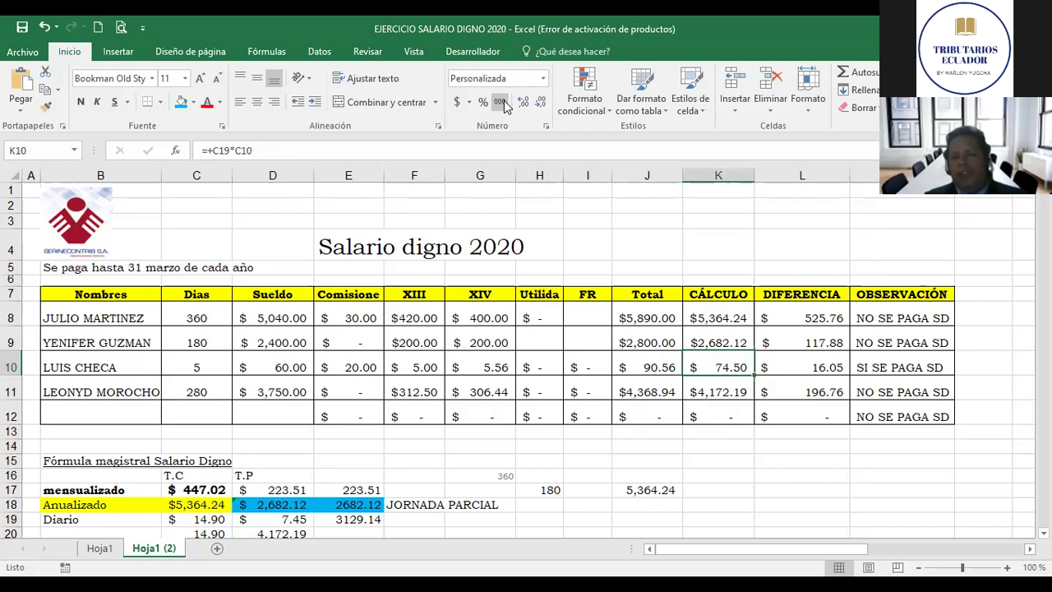
key("Right")
key("Right")
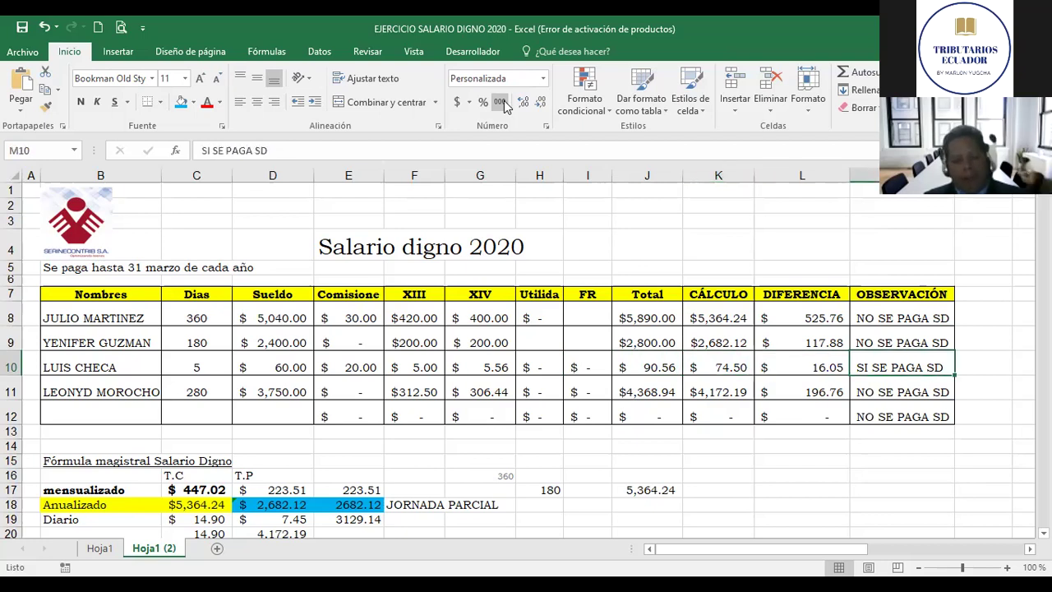
Step: Select the word SI in row 10's observation for replacement
key("F2")
key("Left")
key("Home")
key("shift+Right")
key("shift+Right")
Step: Replace SI with NO so M10 reads 'NO SE PAGA SD'
type("NO")
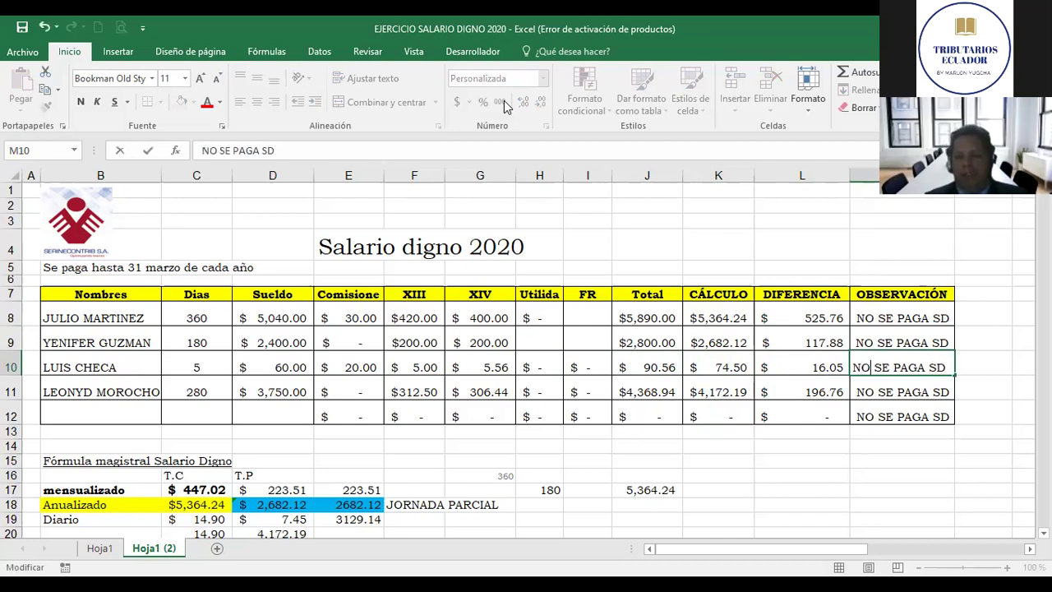
key("Return")
key("Up")
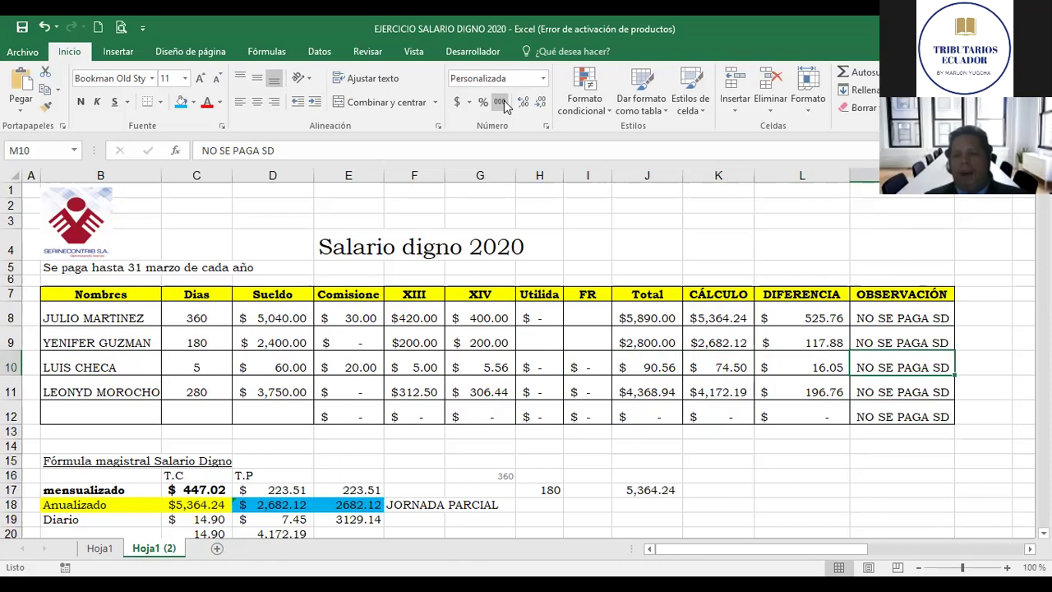
key("Left")
key("Left")
key("Left")
key("Left")
key("Left")
key("Left")
key("Left")
key("Left")
key("Left")
key("Left")
key("Left")
key("Left")
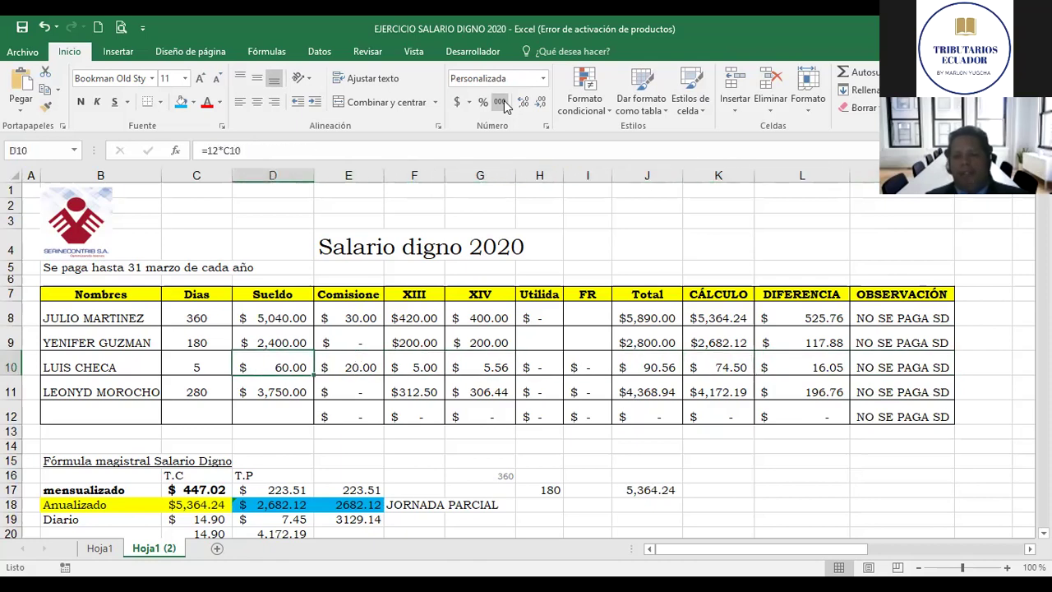
key("Right")
key("Right")
key("Right")
key("Right")
key("Right")
key("Right")
key("Right")
key("Right")
key("Right")
key("Right")
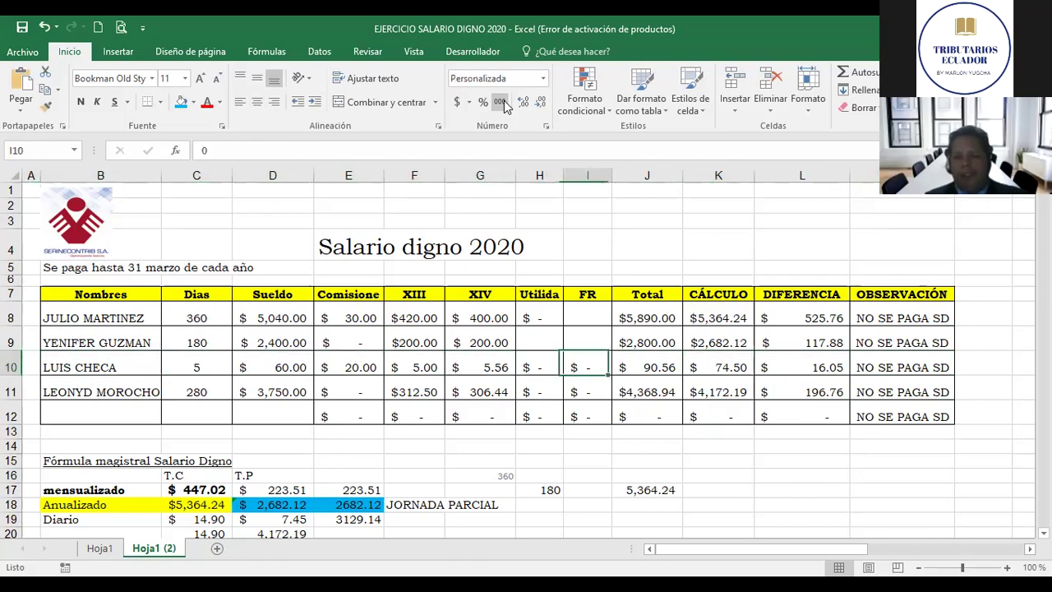
Step: Review the totals row 12 and the days values in column C
key("Down")
key("Down")
key("Left")
key("Left")
key("Left")
key("Left")
key("Left")
key("Left")
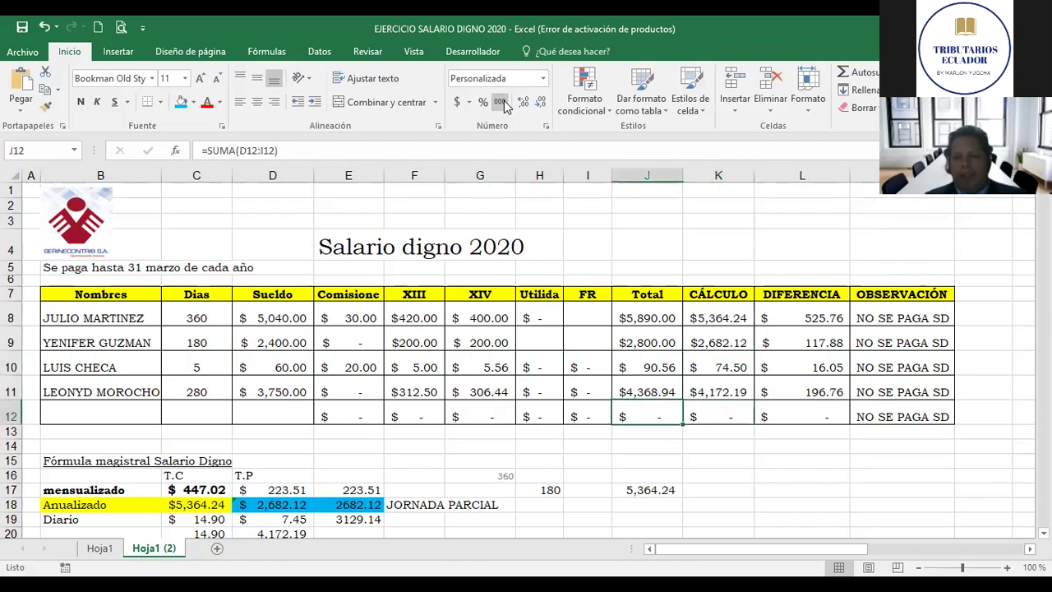
key("Left")
key("Left")
key("Up")
key("Up")
key("Up")
key("Up")
key("Down")
key("Down")
key("Down")
key("Left")
key("Right")
key("Up")
key("Up")
key("Down")
key("Down")
key("Down")
key("Down")
key("Down")
key("Down")
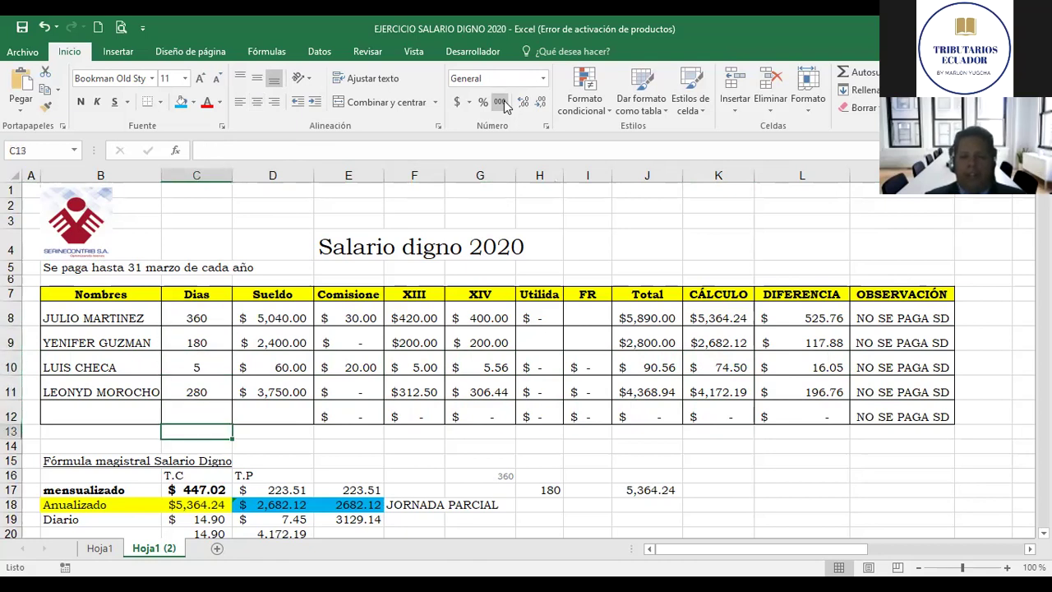
key("Up")
key("Up")
key("Up")
key("Up")
key("Up")
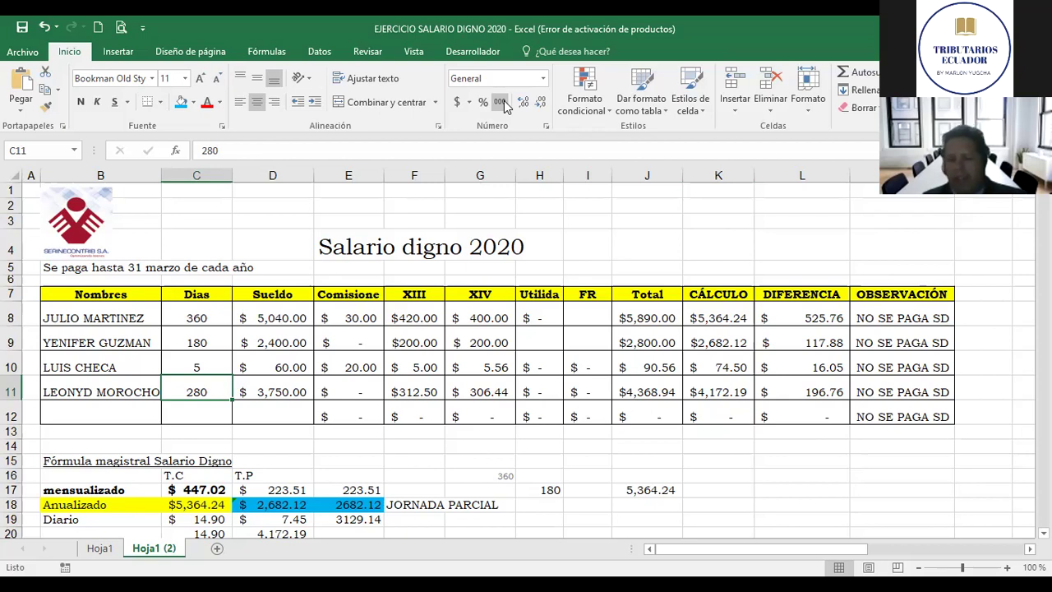
key("Up")
key("Up")
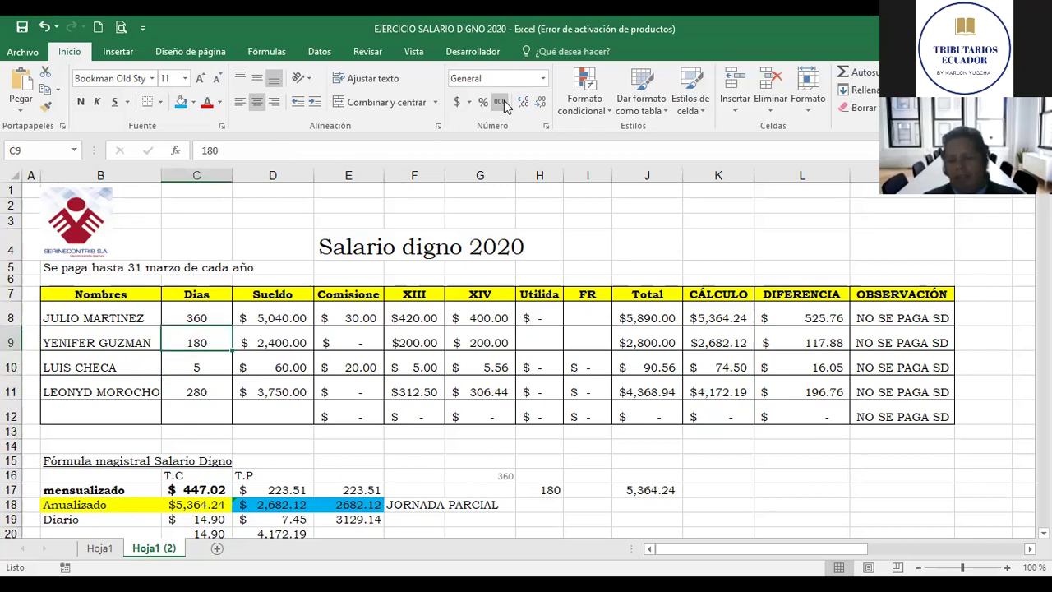
key("Down")
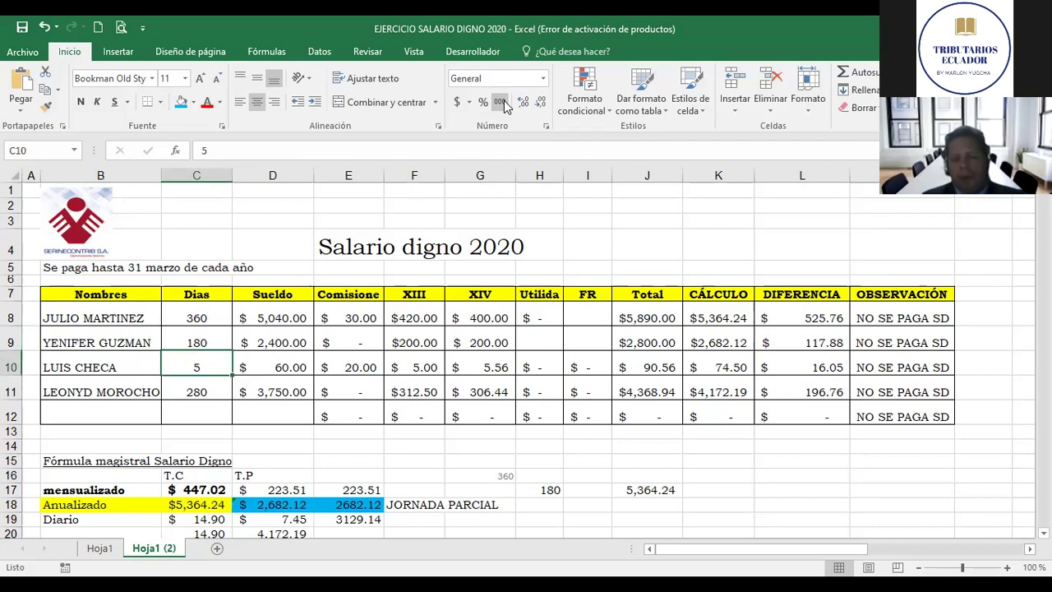
key("Right")
key("Right")
key("Right")
key("Right")
key("Left")
key("Left")
key("Left")
key("Left")
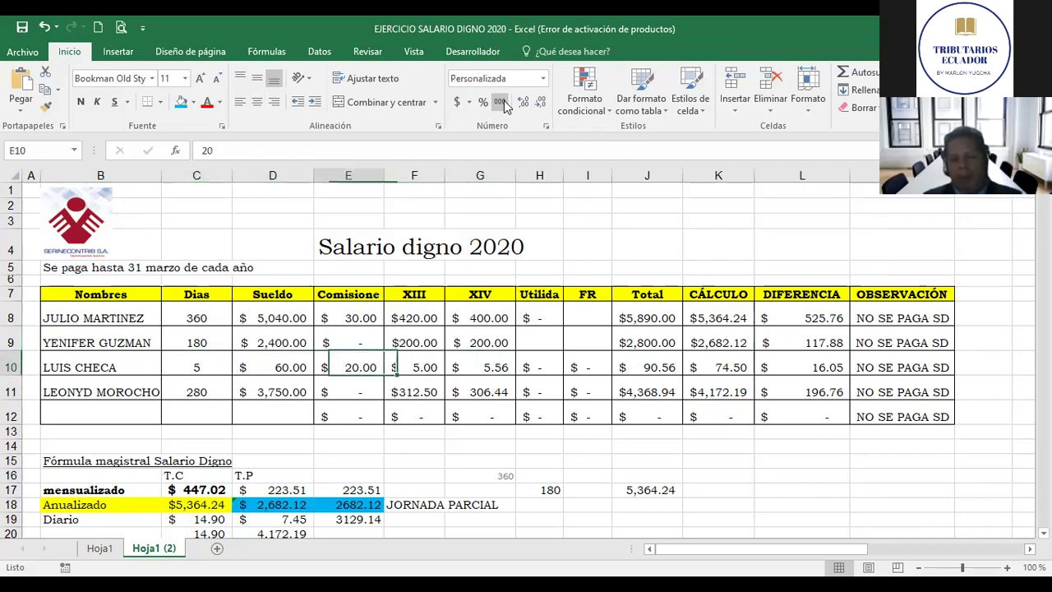
key("Down")
key("Right")
key("Left")
key("Left")
key("Right")
key("Right")
key("Left")
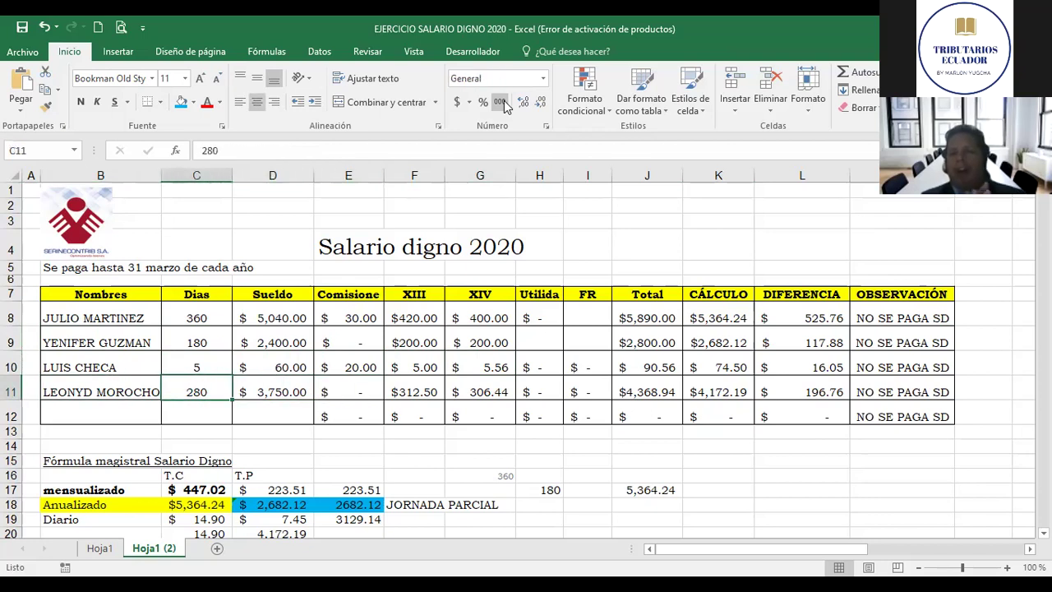
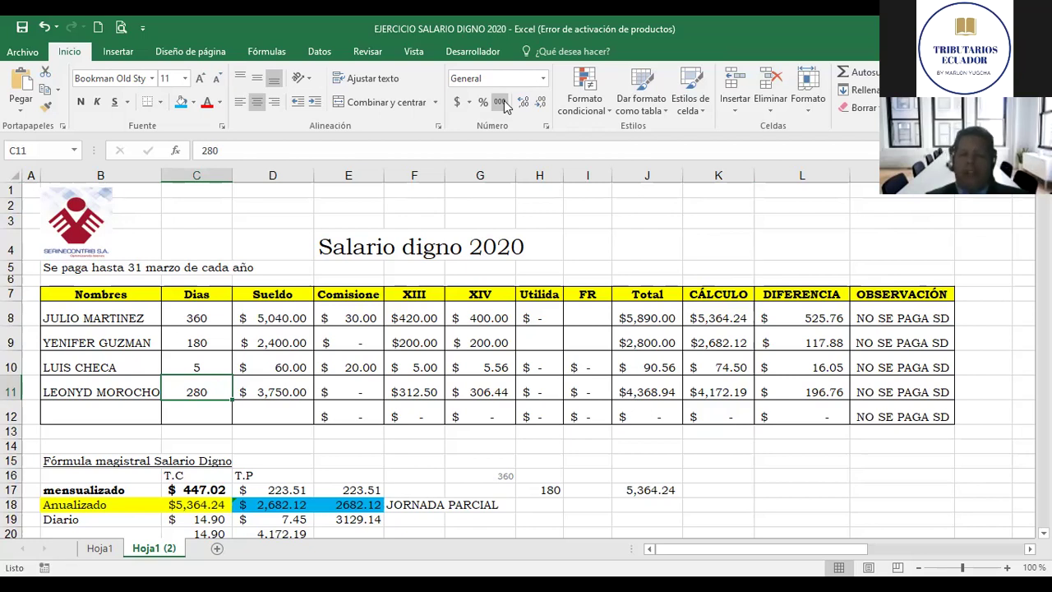
Step: Review row 11's salary formulas, from the Sueldo in D11 to DIFERENCIA in L11
key("Right")
key("Right")
key("Right")
key("Right")
key("Right")
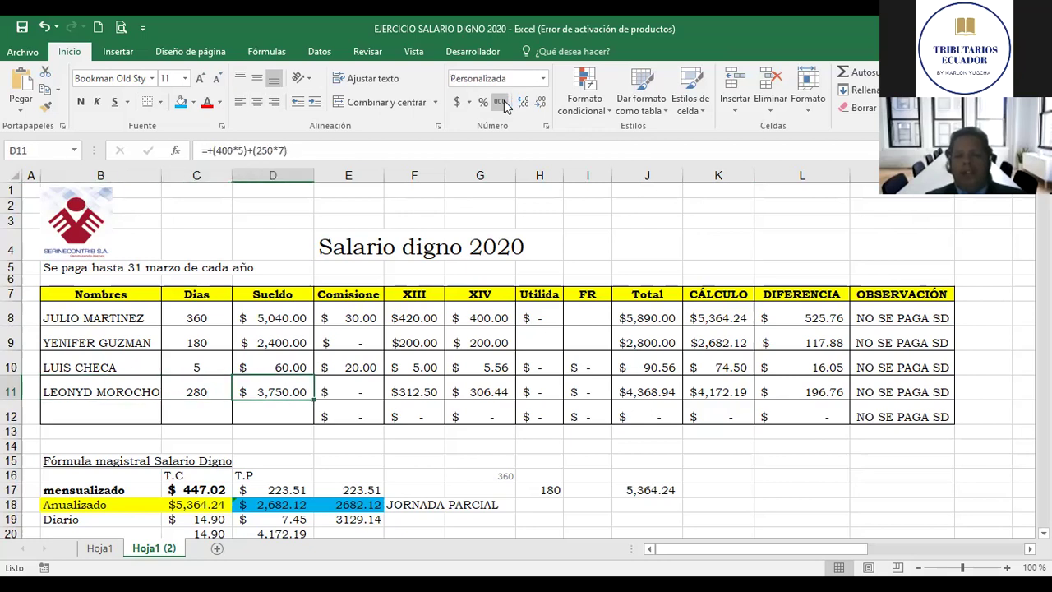
key("Right")
key("Right")
key("Right")
key("Right")
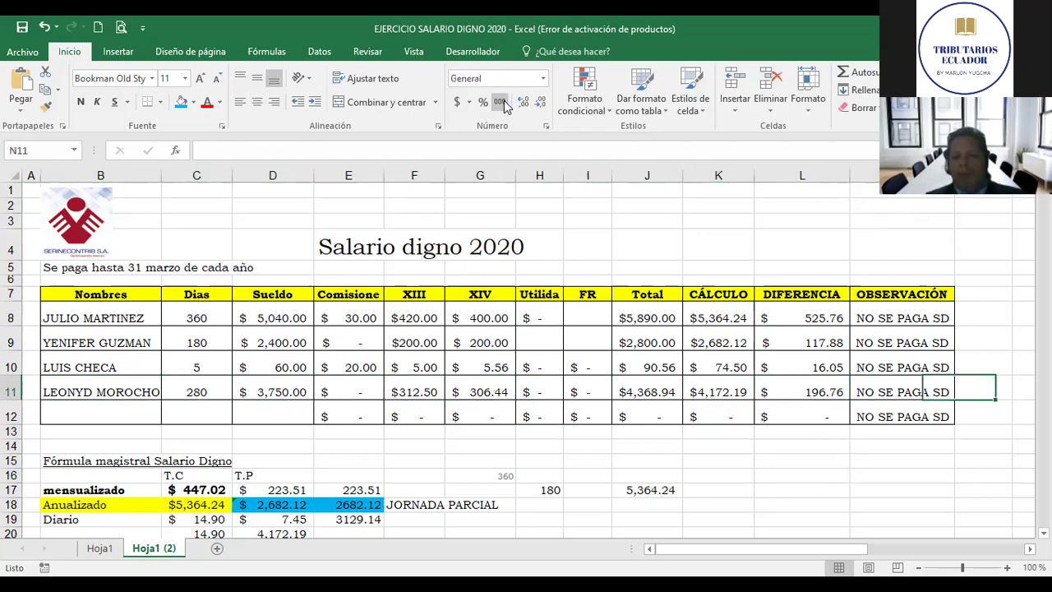
key("Left")
key("Left")
key("Left")
key("Left")
key("Left")
key("Left")
key("Left")
key("Left")
key("Left")
key("Left")
key("Left")
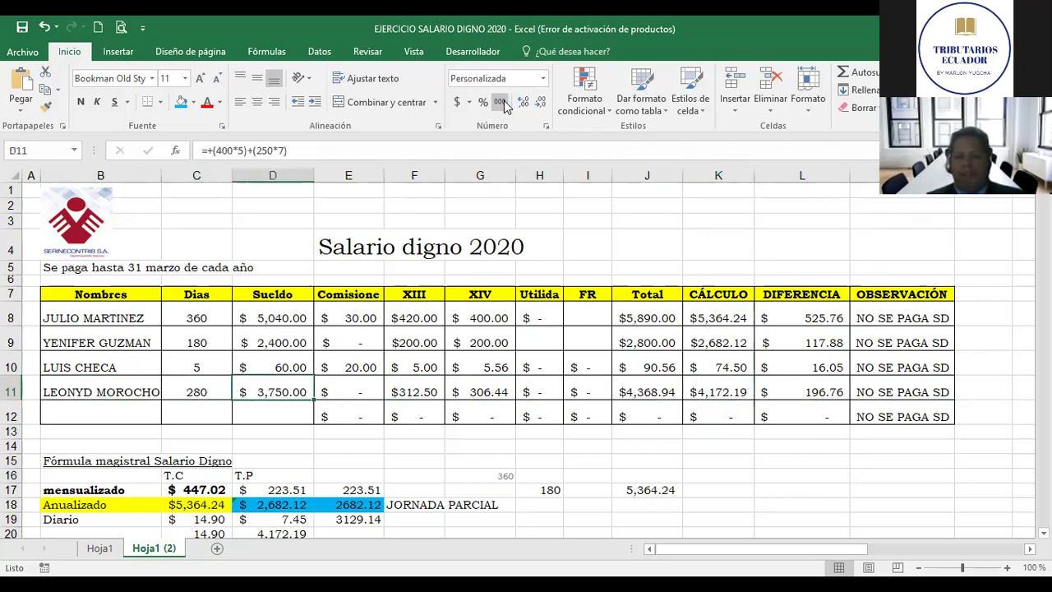
key("Right")
key("Right")
key("Left")
key("Left")
key("Right")
key("Right")
key("Right")
key("Right")
key("Right")
key("Right")
key("Right")
key("Right")
key("Right")
key("Right")
key("Right")
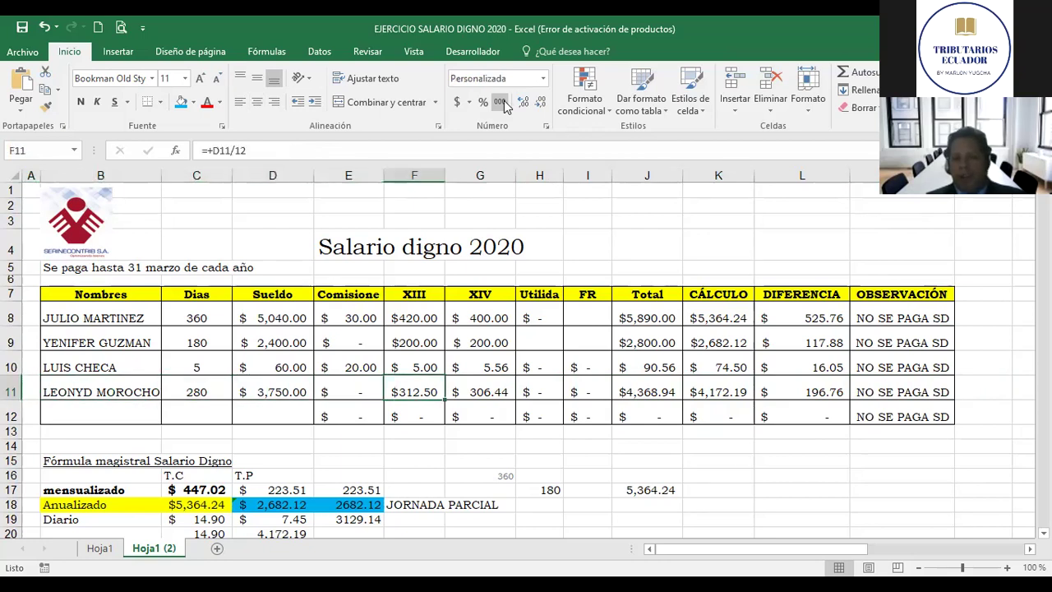
key("Right")
key("Left")
key("Left")
key("Left")
key("Left")
key("Left")
key("Left")
key("Left")
key("Left")
key("Left")
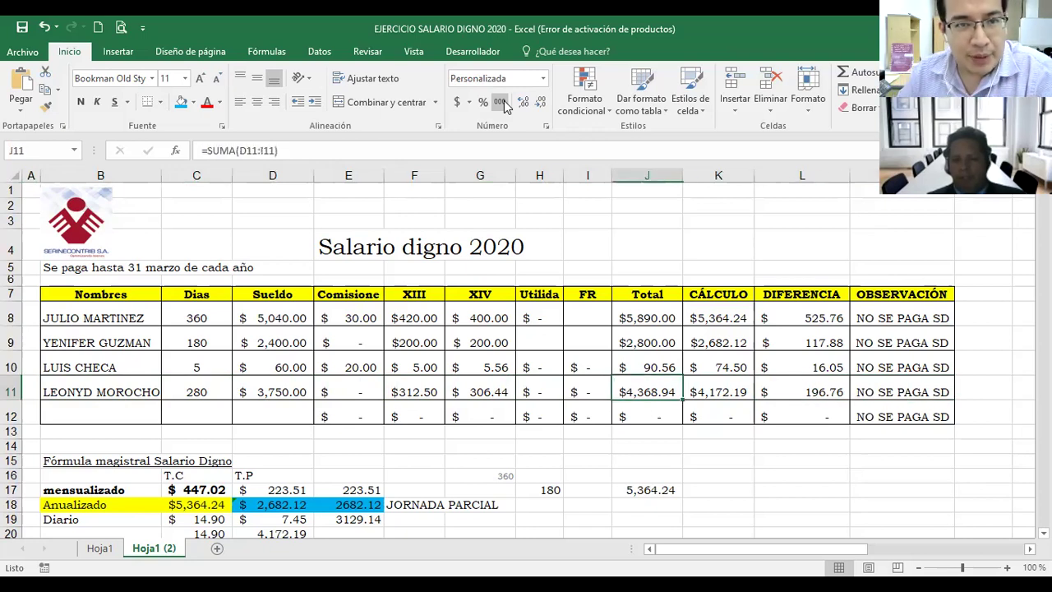
key("Left")
key("Left")
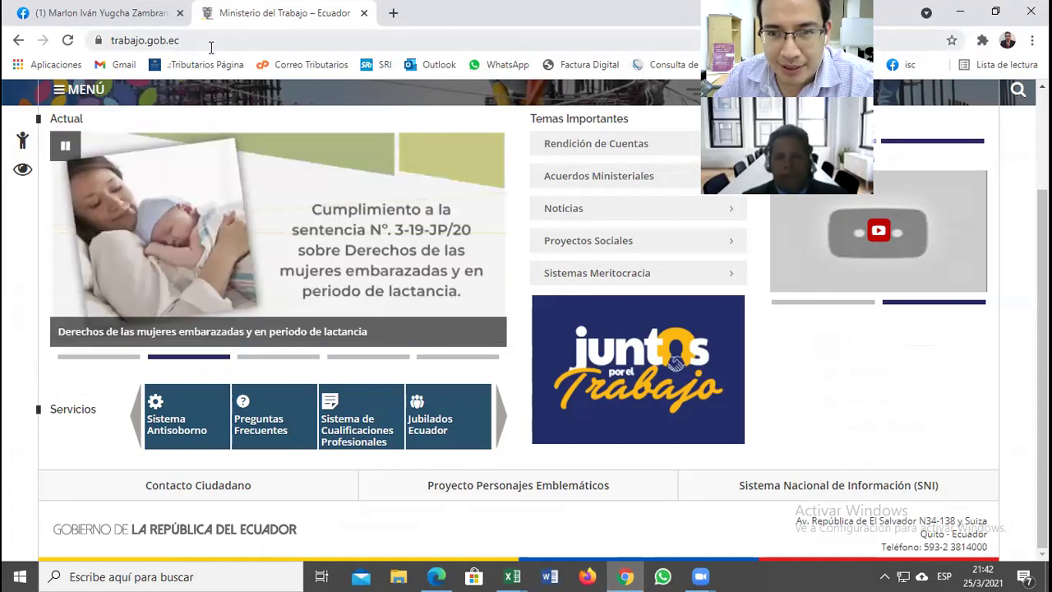
Step: Advance the Servicios carousel on trabajo.gob.ec and open Salarios en Línea
left_click(502, 419)
left_click(501, 423)
left_click(501, 424)
left_click(501, 423)
left_click(501, 423)
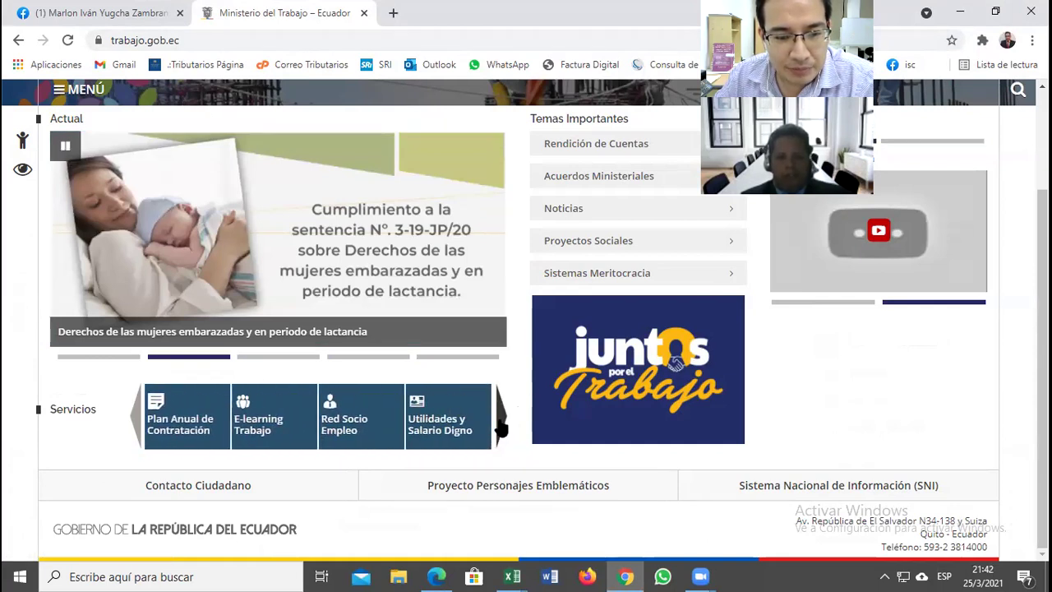
left_click(501, 423)
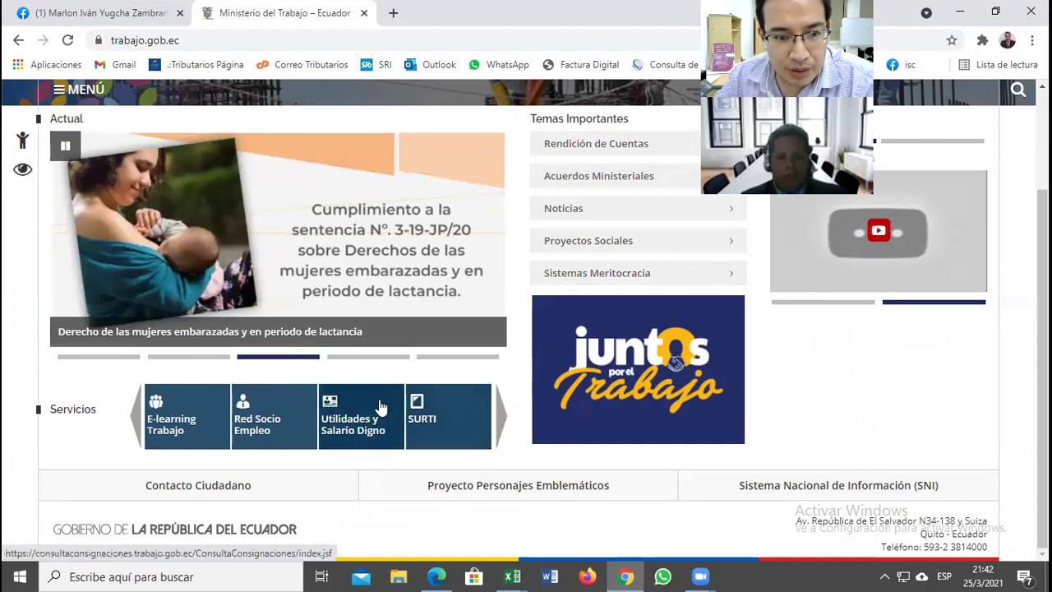
left_click(501, 423)
left_click(501, 424)
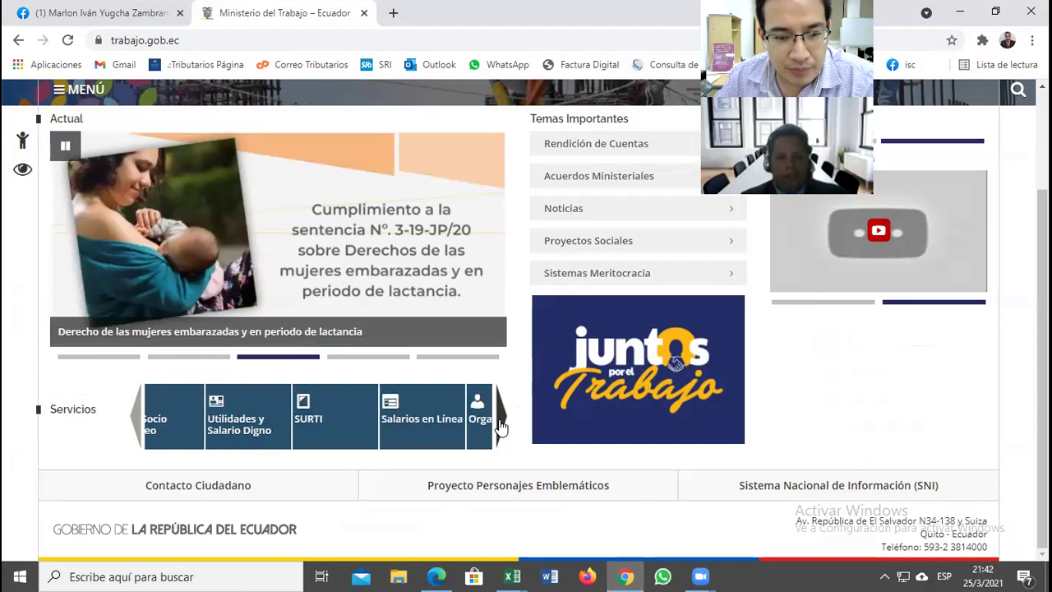
left_click(502, 423)
left_click(302, 420)
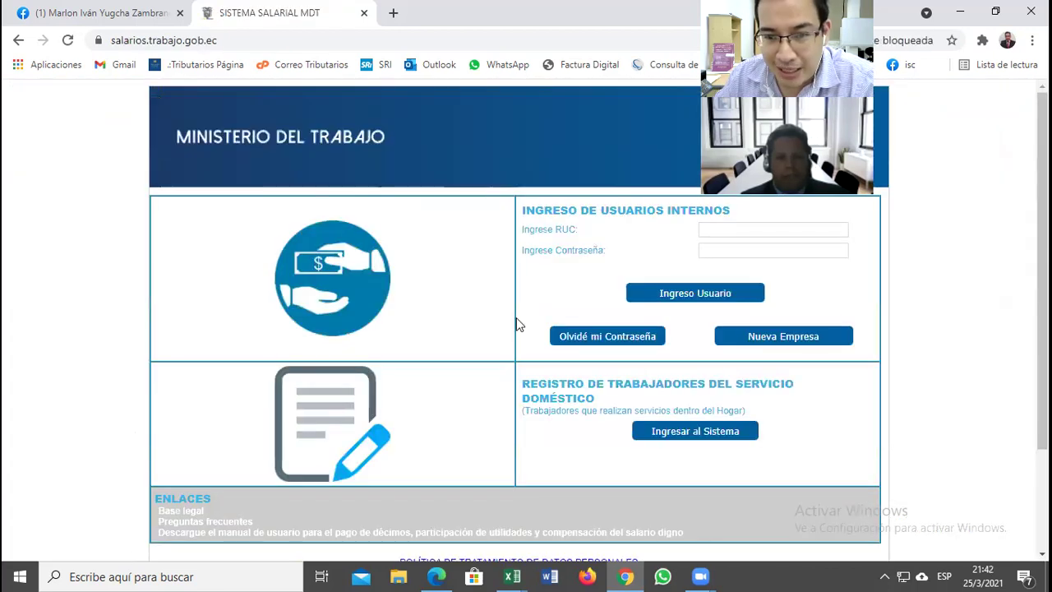
Step: Log in with the saved company RUC and account password, then accept the terms
left_click(701, 230)
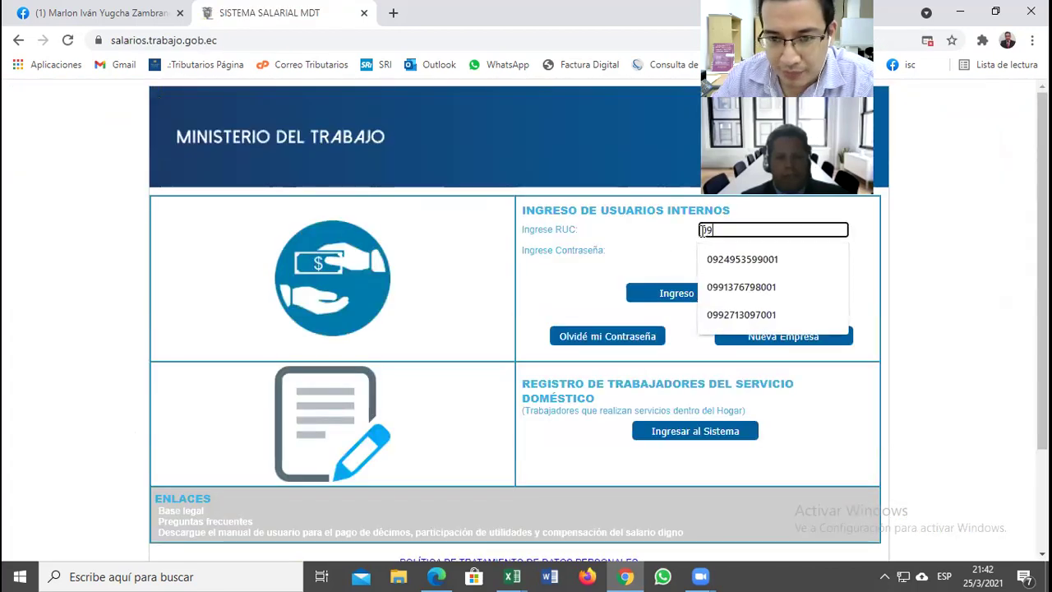
left_click(730, 259)
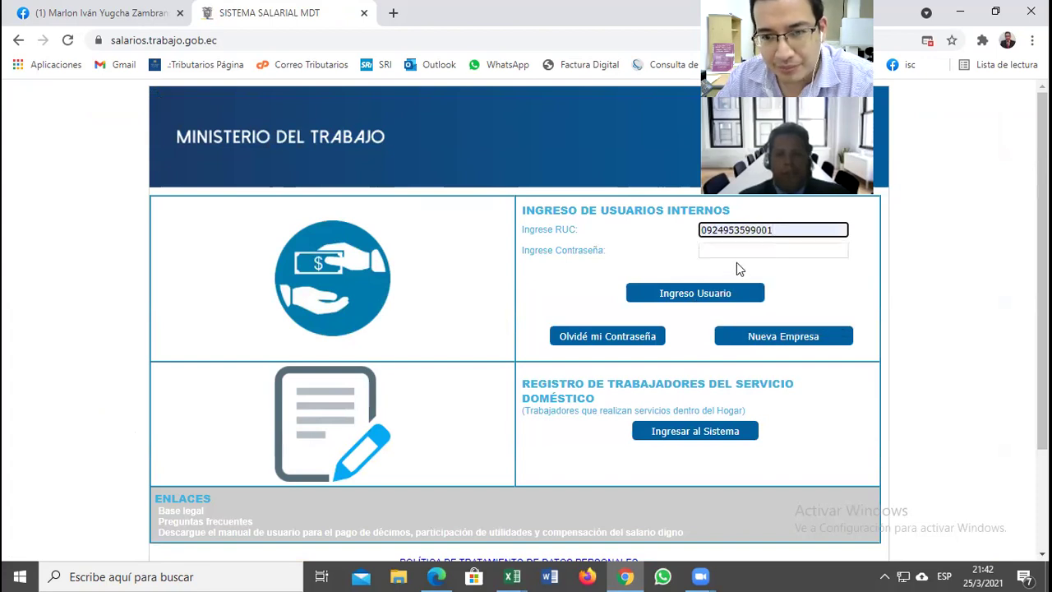
left_click(733, 251)
type("********")
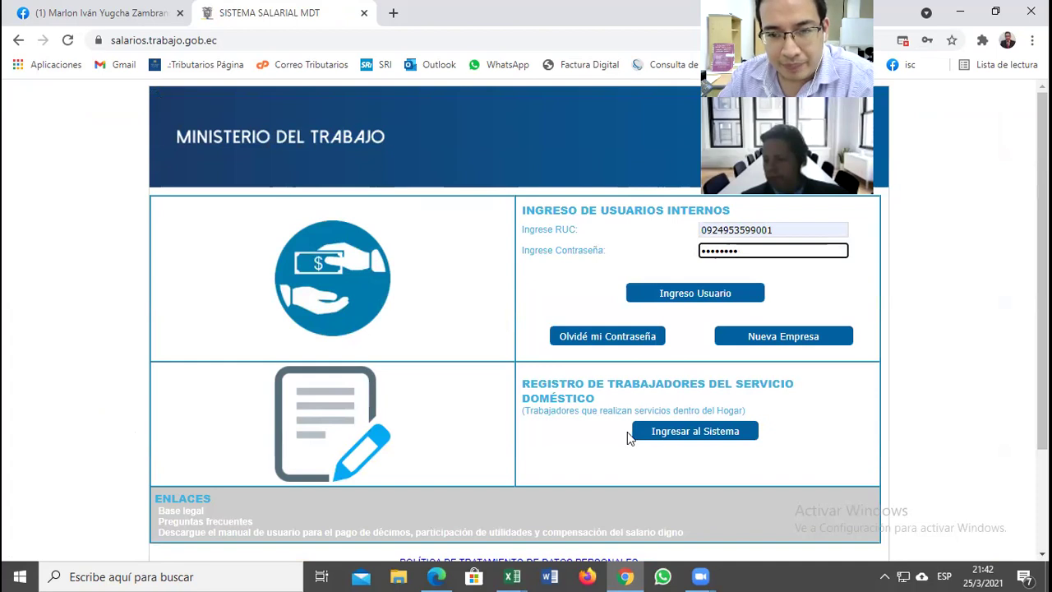
left_click(684, 291)
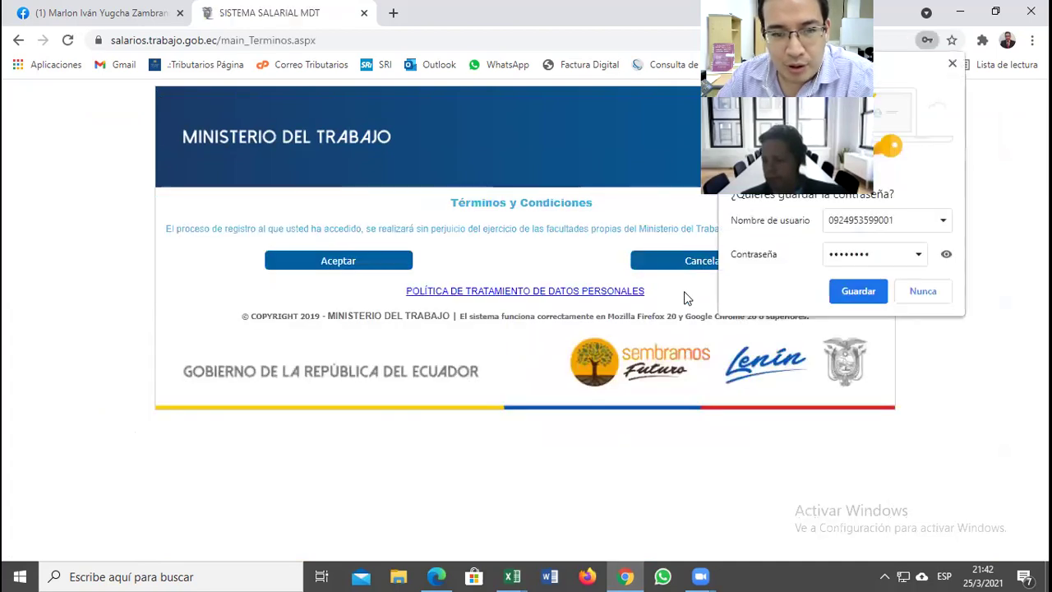
left_click(340, 261)
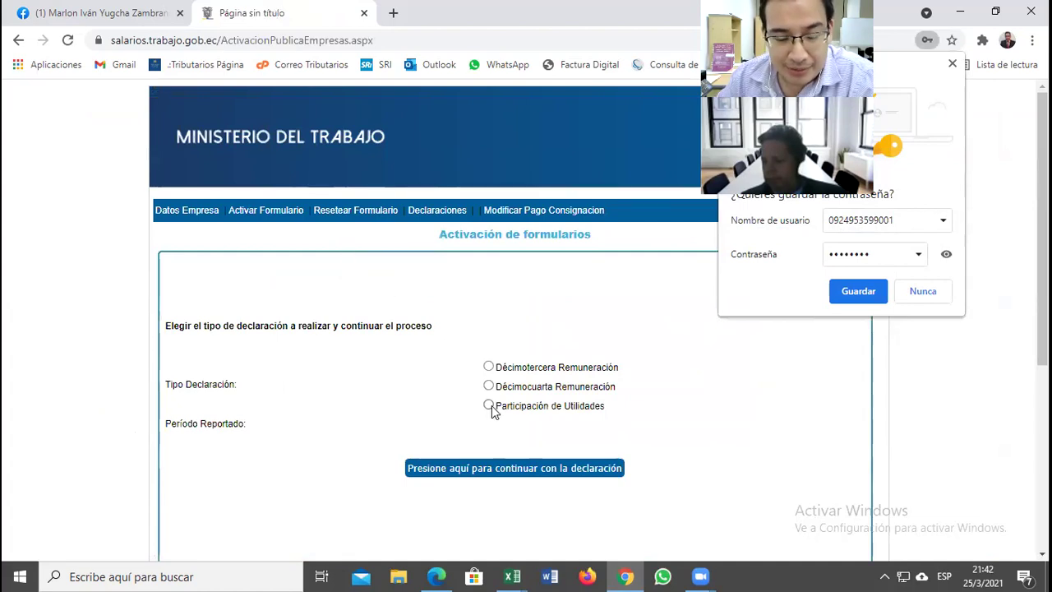
Step: Choose the profit-sharing declaration, paste the copied registered form number and continue to the form
left_click(489, 406)
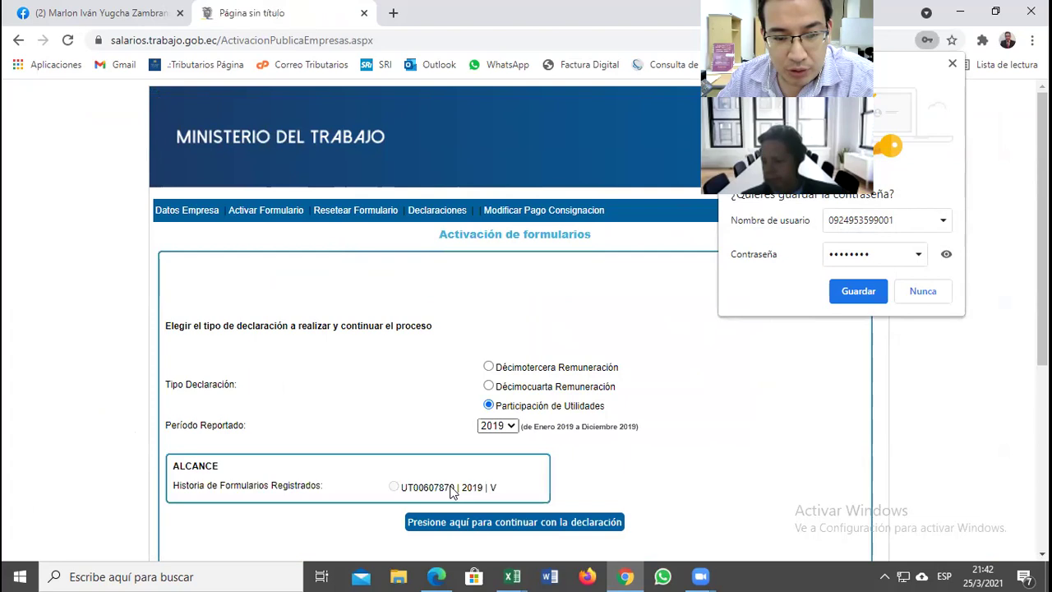
left_click_drag(454, 488, 402, 486)
key("ctrl+c")
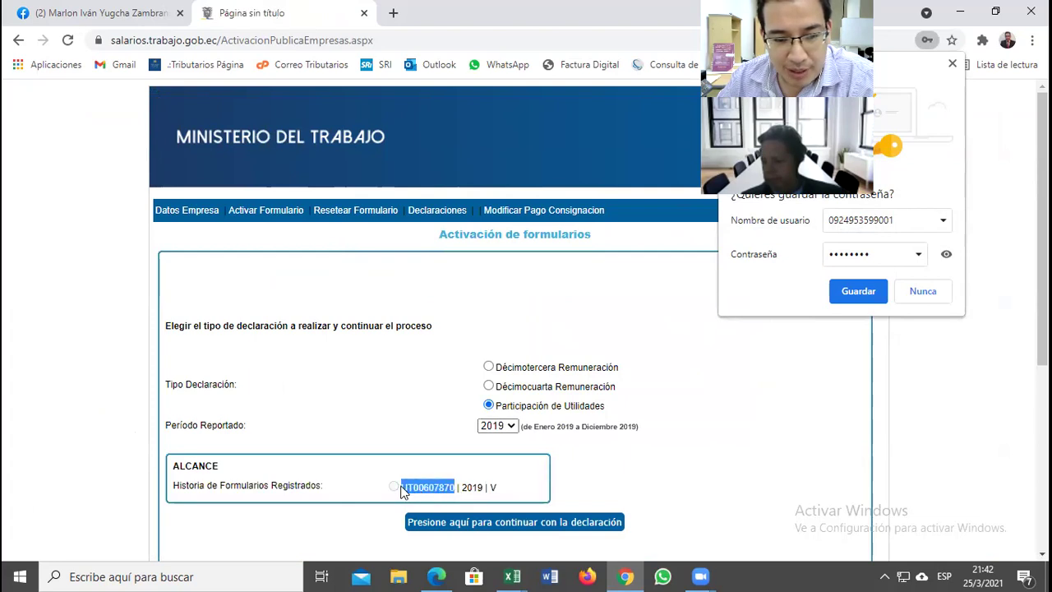
left_click(423, 218)
left_click(265, 395)
left_click(271, 425)
key("ctrl+v")
left_click(476, 481)
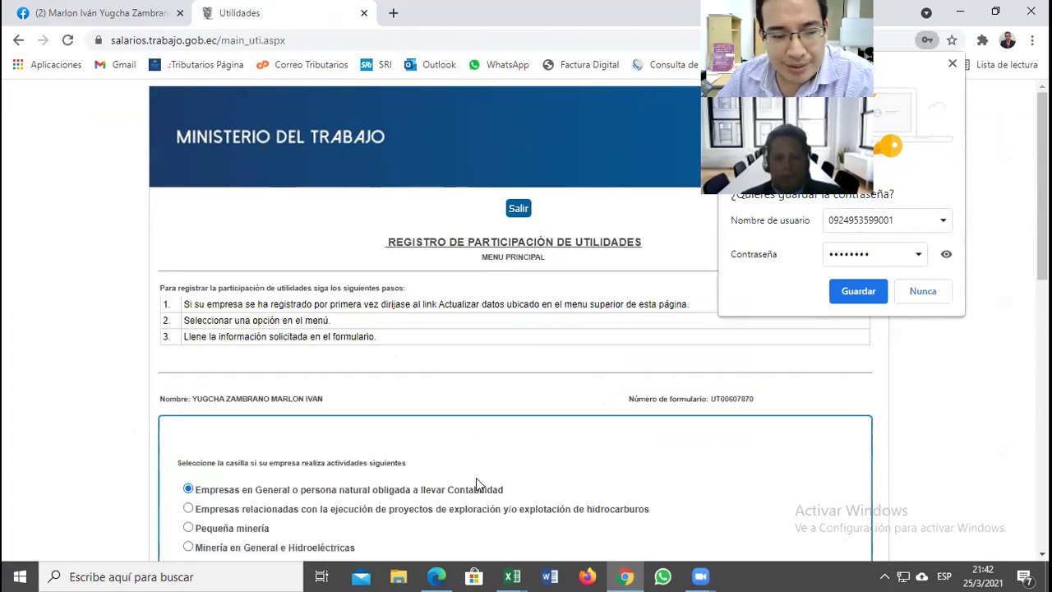
Step: Enter 1500 for the 15% participation, 10000 Utilidades SRI and 600 Impuesto a la Renta
scroll(879, 390, "down", 1)
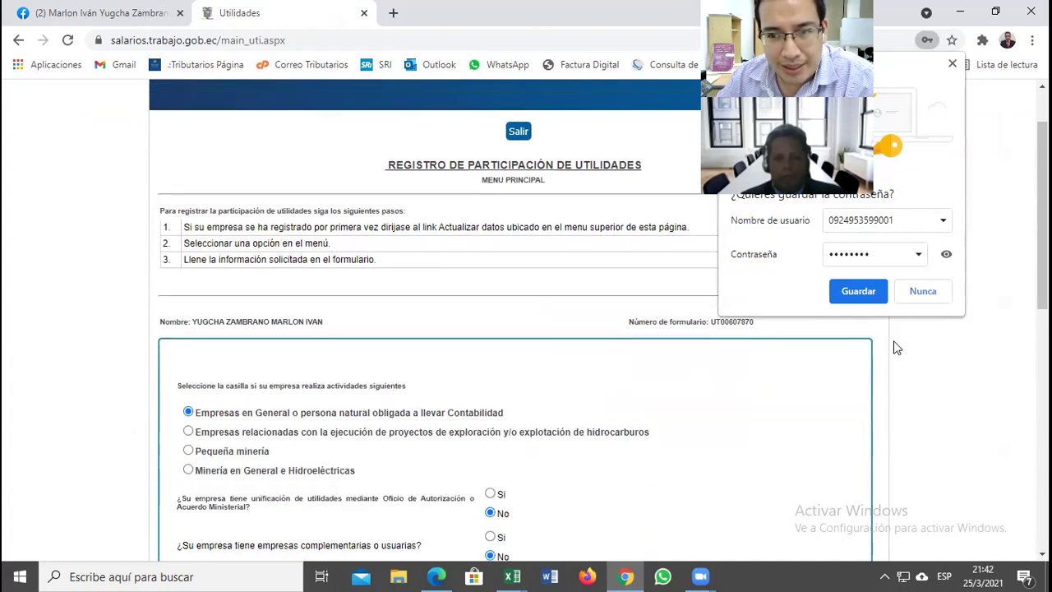
left_click(922, 290)
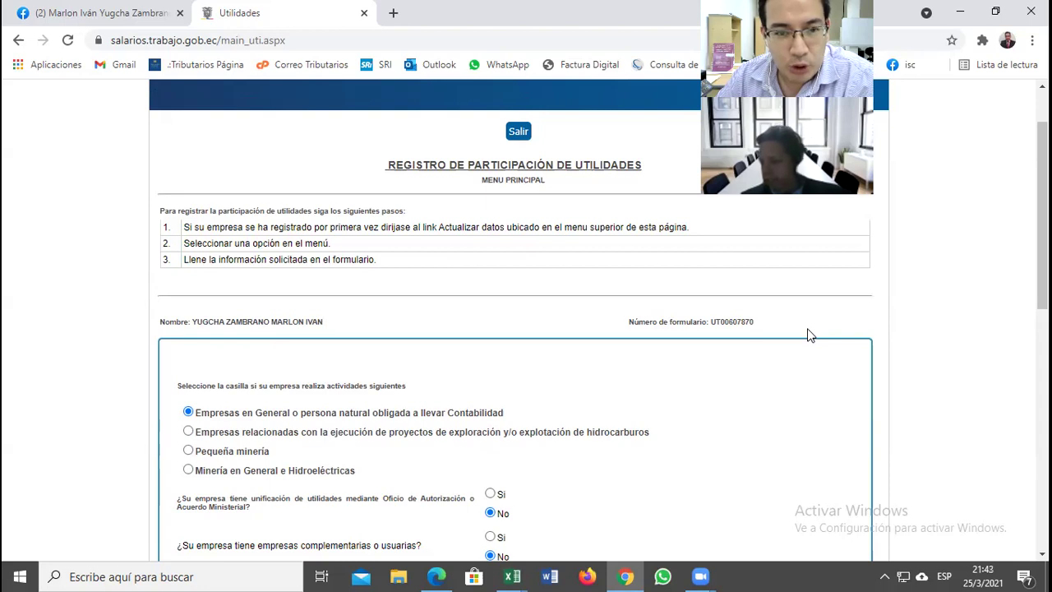
scroll(862, 404, "down", 1)
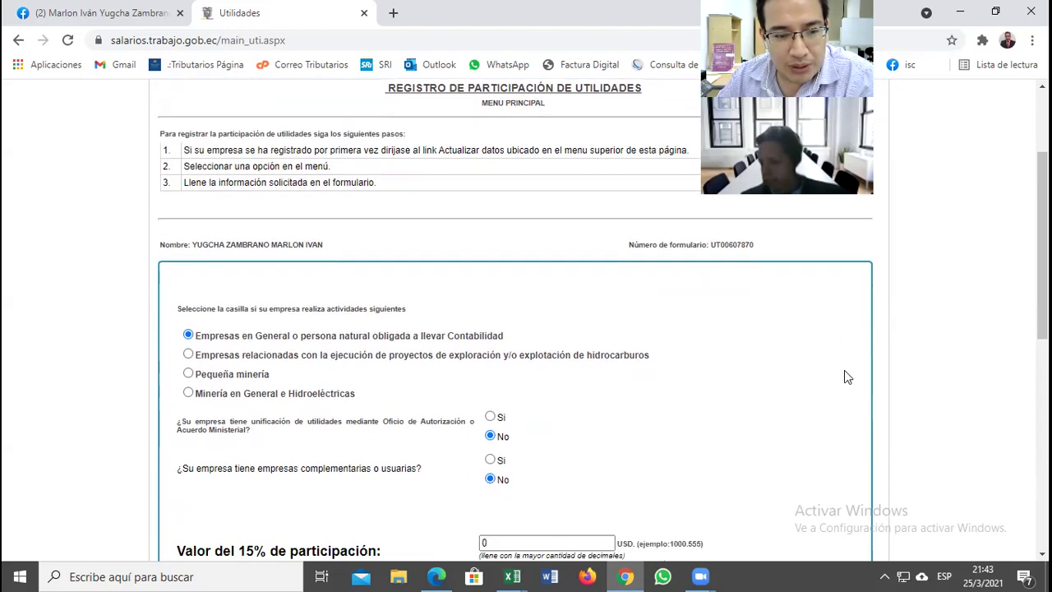
scroll(534, 335, "down", 1)
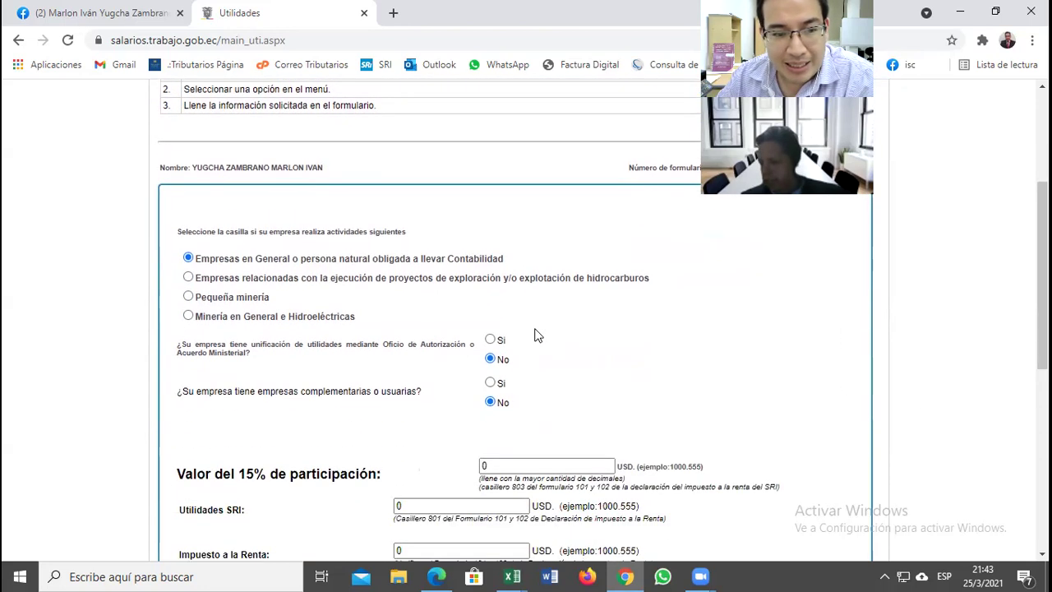
scroll(534, 335, "down", 1)
left_click(544, 388)
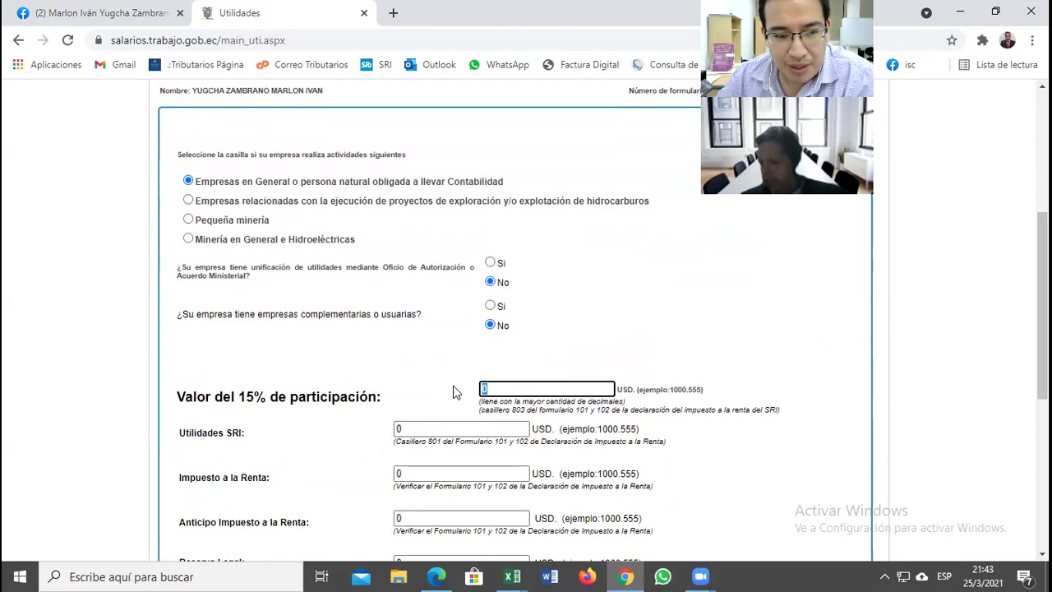
type("1500")
left_click(447, 425)
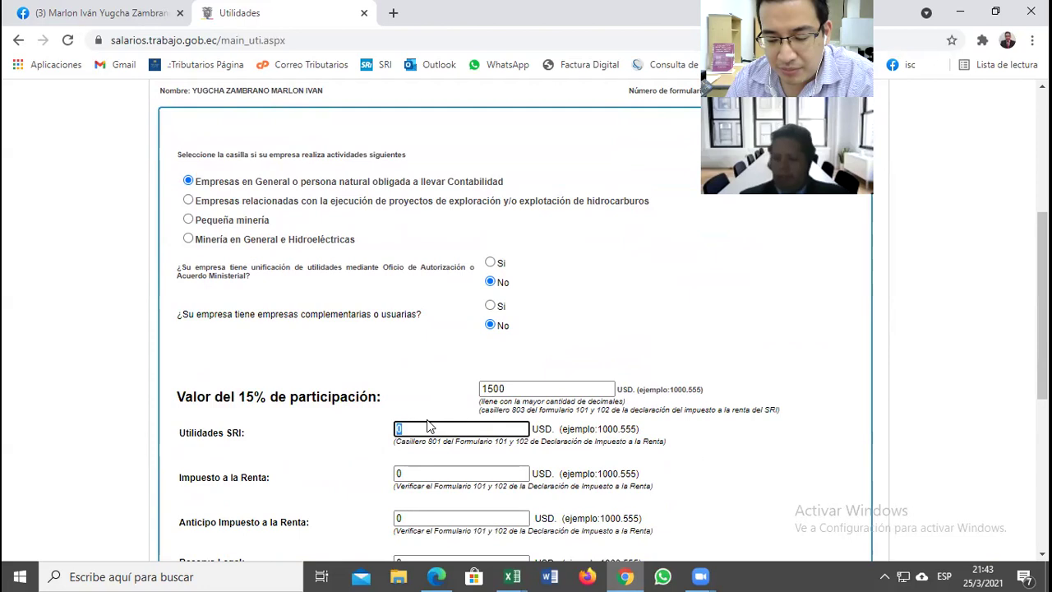
type("1000")
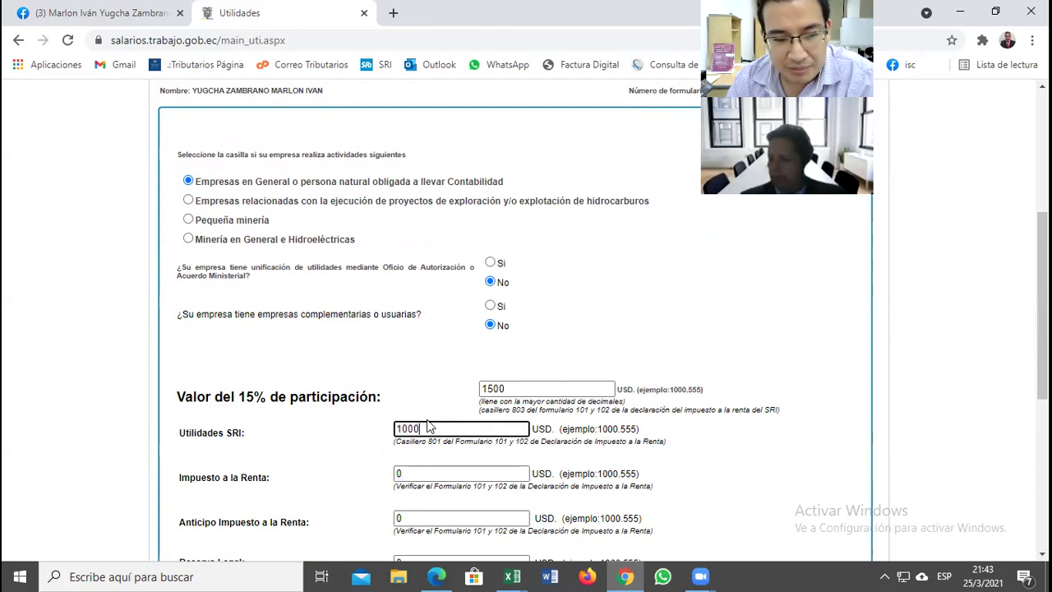
type("0")
left_click(414, 473)
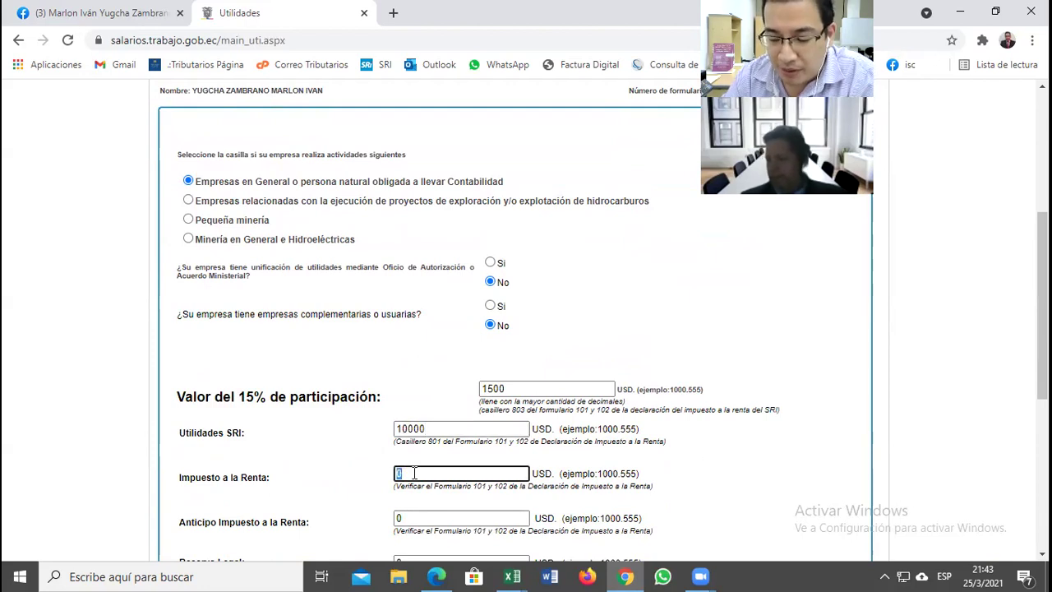
type("600")
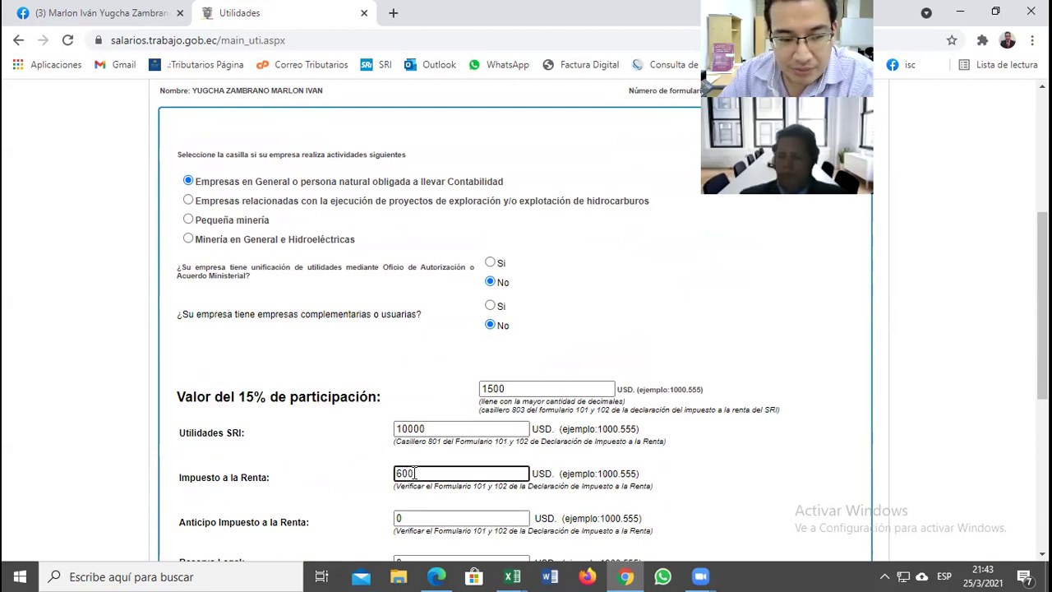
Step: Move on to the Anticipo Impuesto a la Renta field and scroll further down the form
scroll(427, 448, "down", 1)
left_click(426, 446)
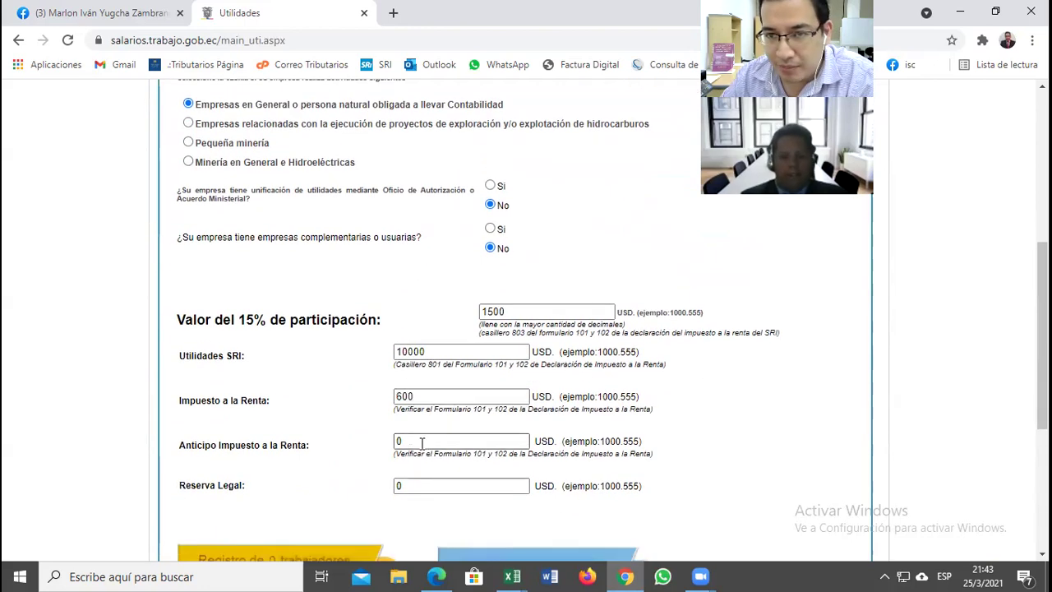
scroll(421, 443, "down", 1)
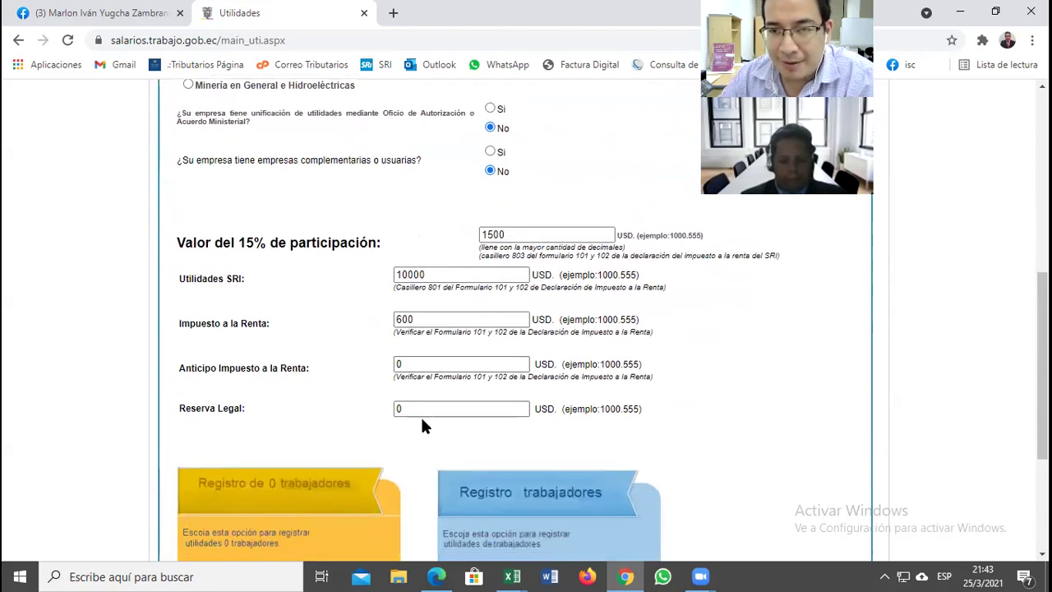
scroll(432, 427, "down", 1)
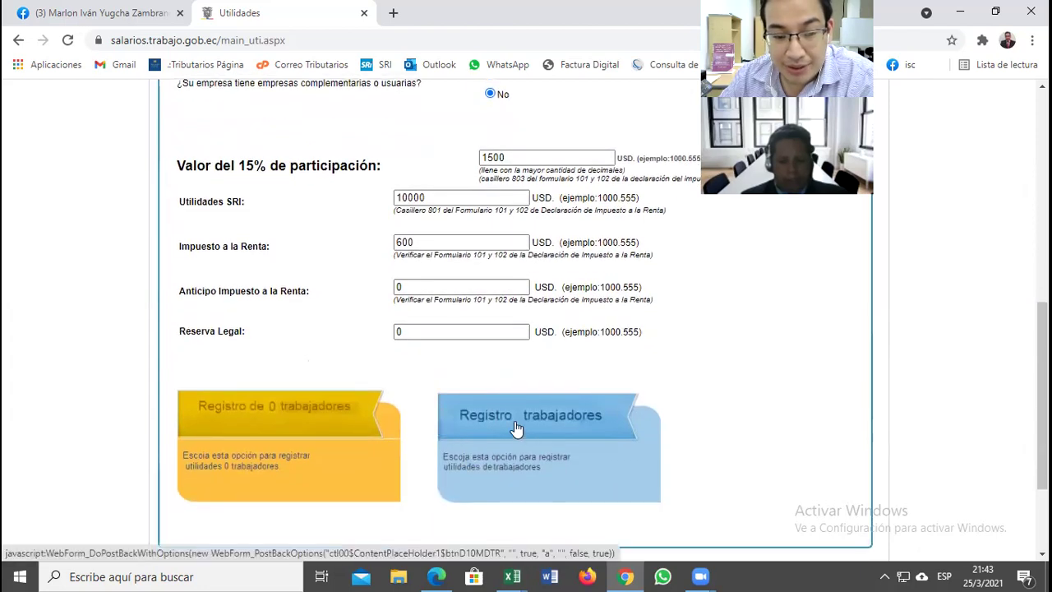
Step: Open the Registro trabajadores page, look over its CSV upload steps, and return to Excel
left_click(516, 428)
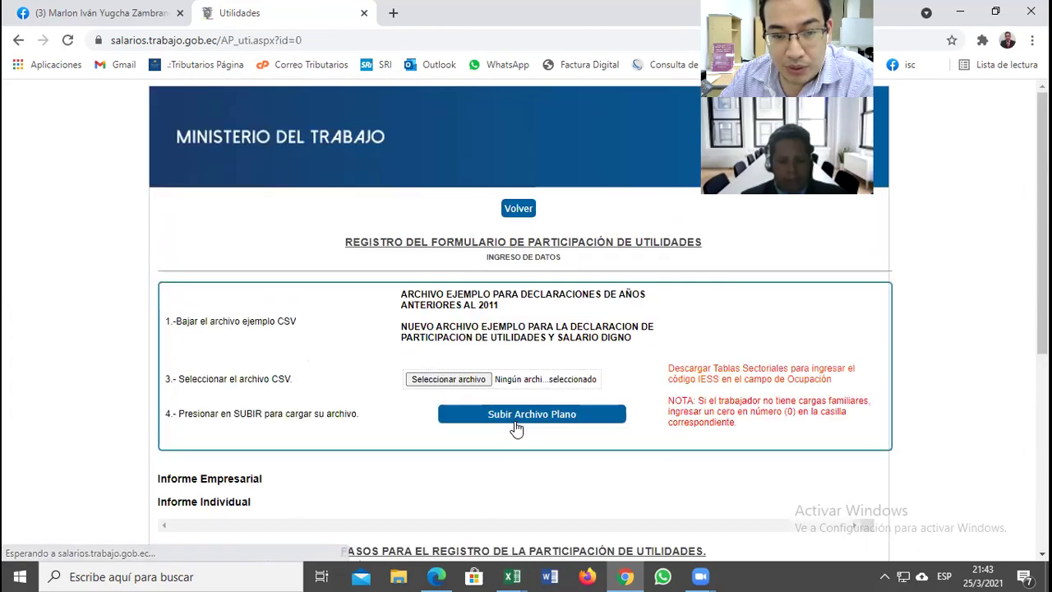
scroll(528, 260, "down", 1)
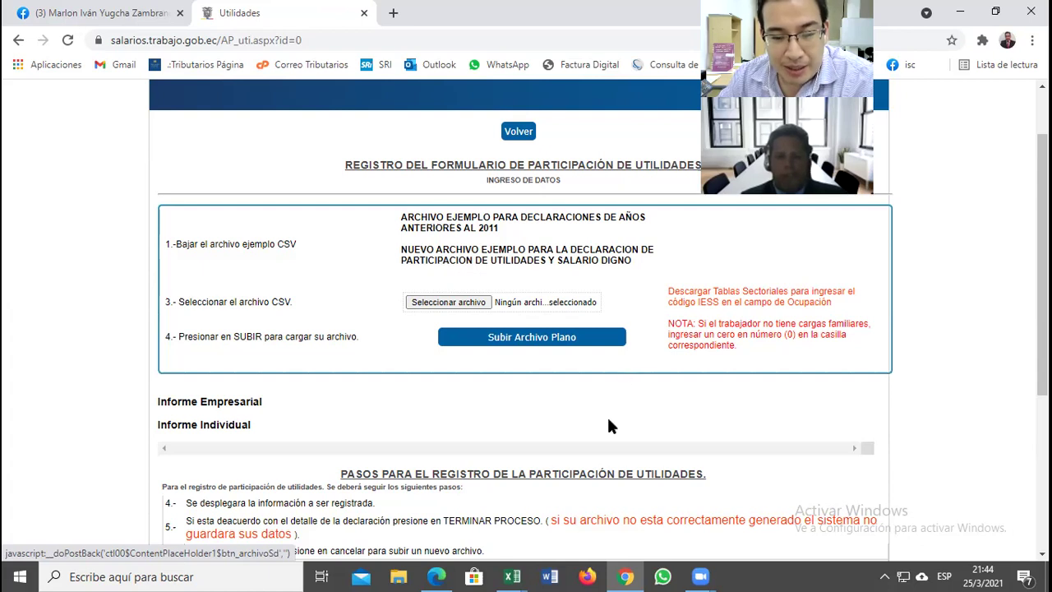
left_click(523, 569)
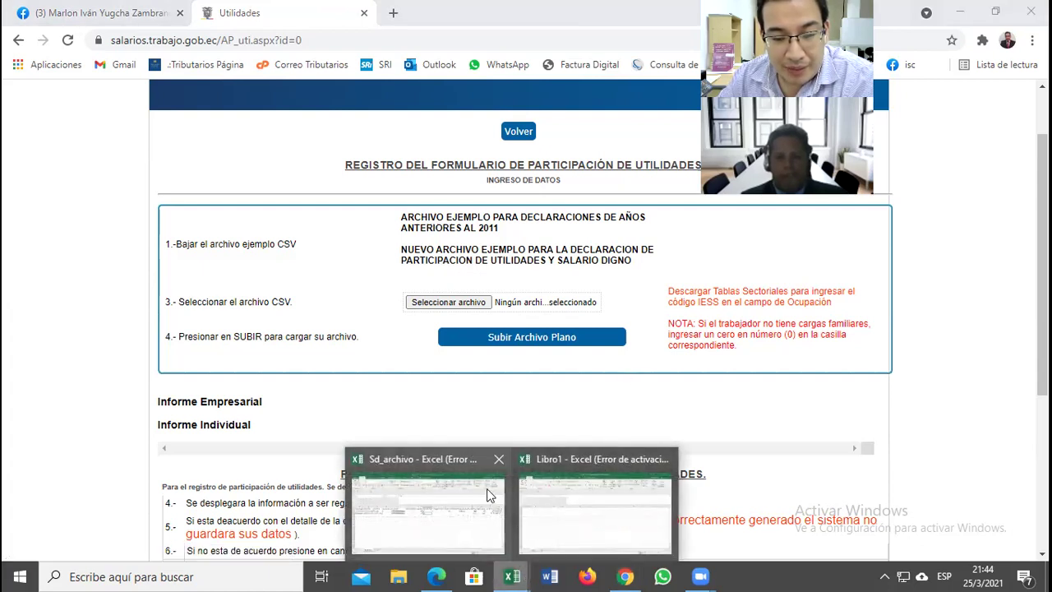
left_click(456, 470)
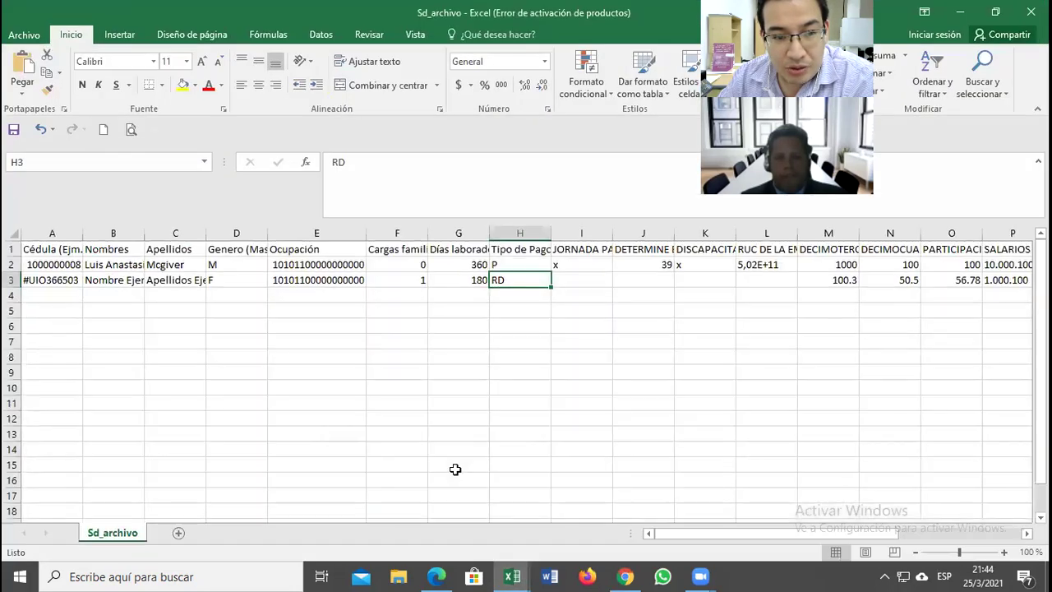
left_click(301, 399)
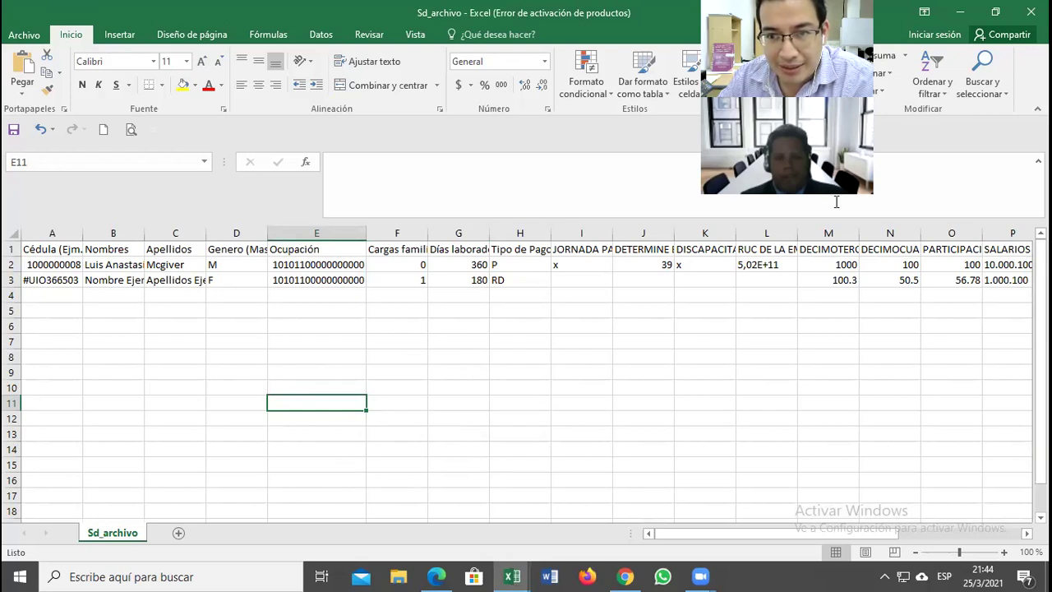
left_click(98, 269)
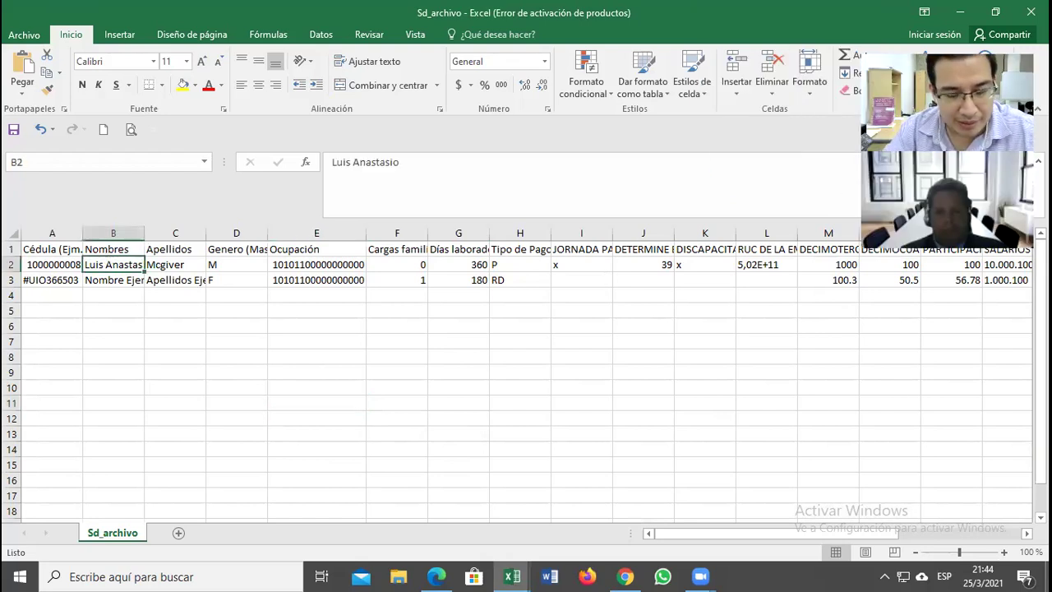
left_click(51, 263)
left_click(112, 264)
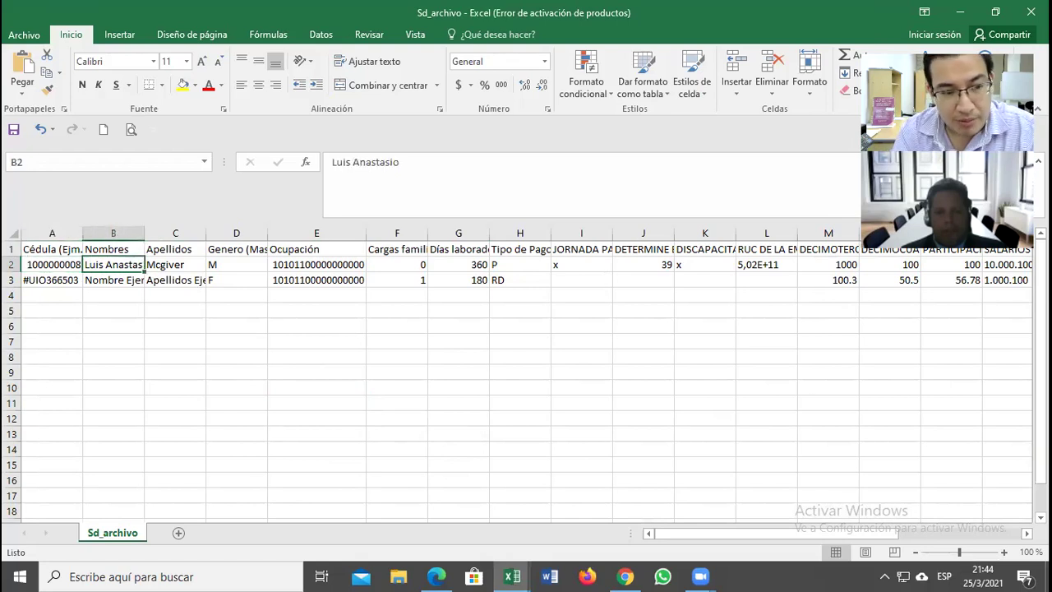
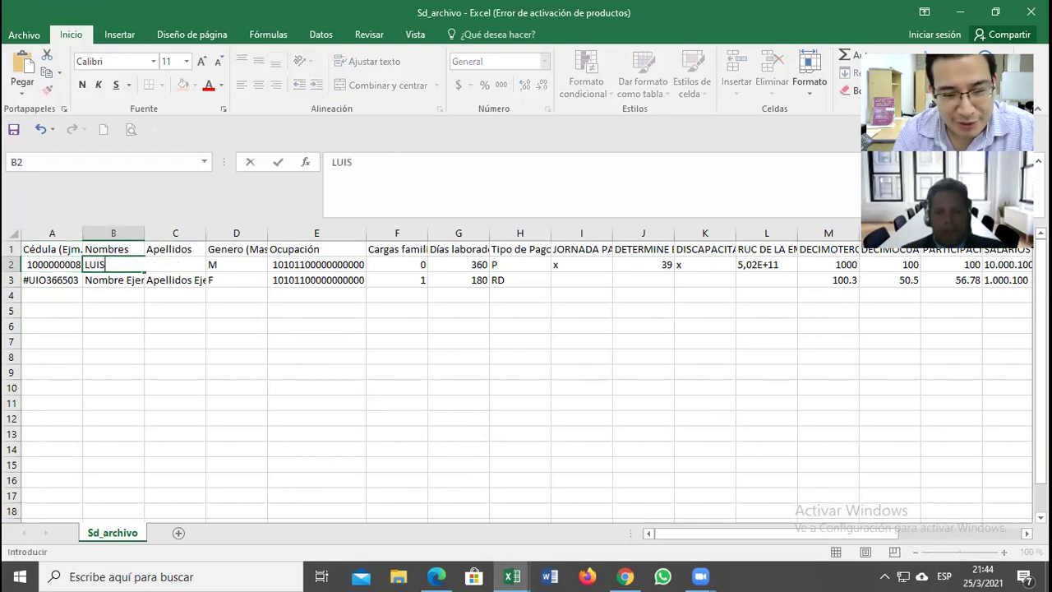
key("Return")
left_click(175, 263)
key("Return")
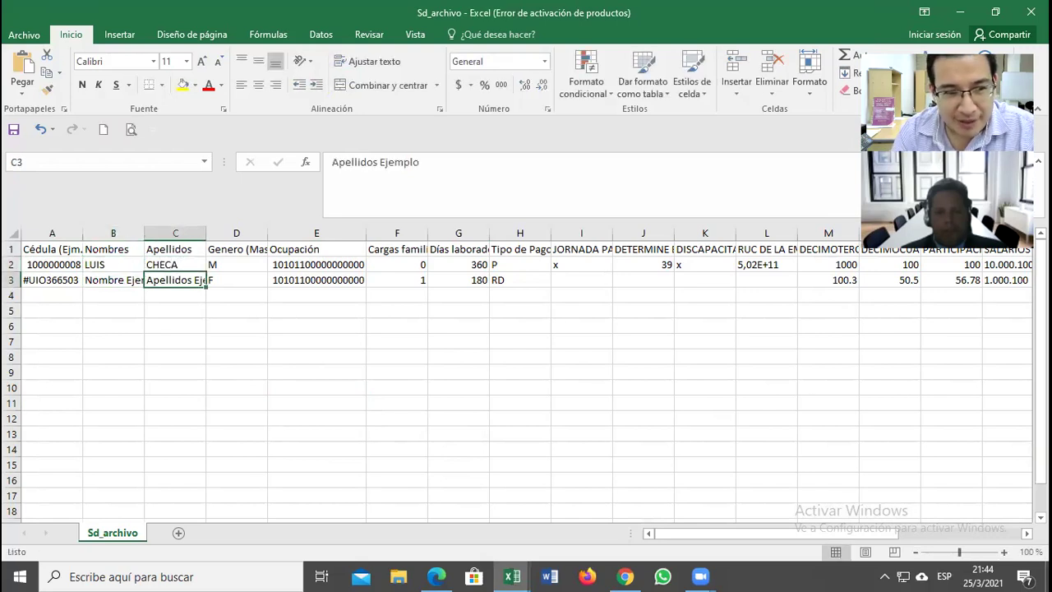
Step: Clear the sample values in I2, J2, K2 and L2
key("Up")
key("Right")
key("Right")
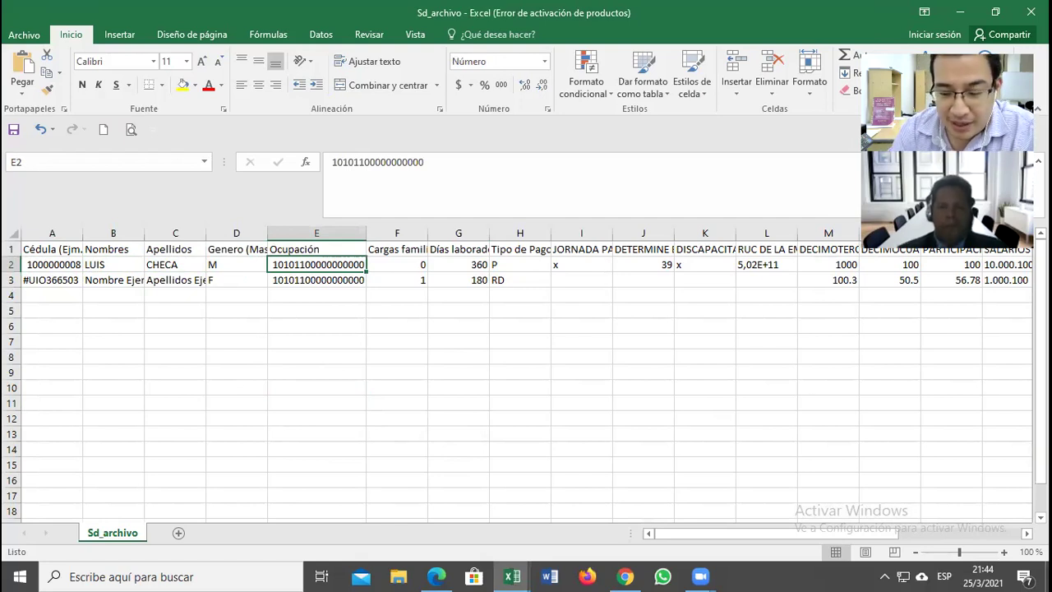
key("Right")
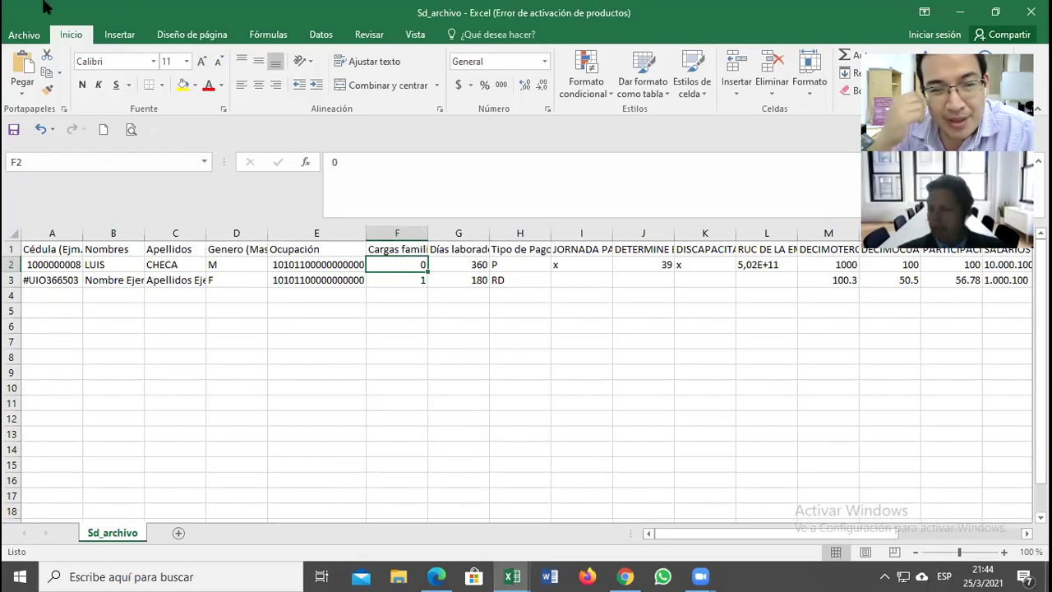
key("Right")
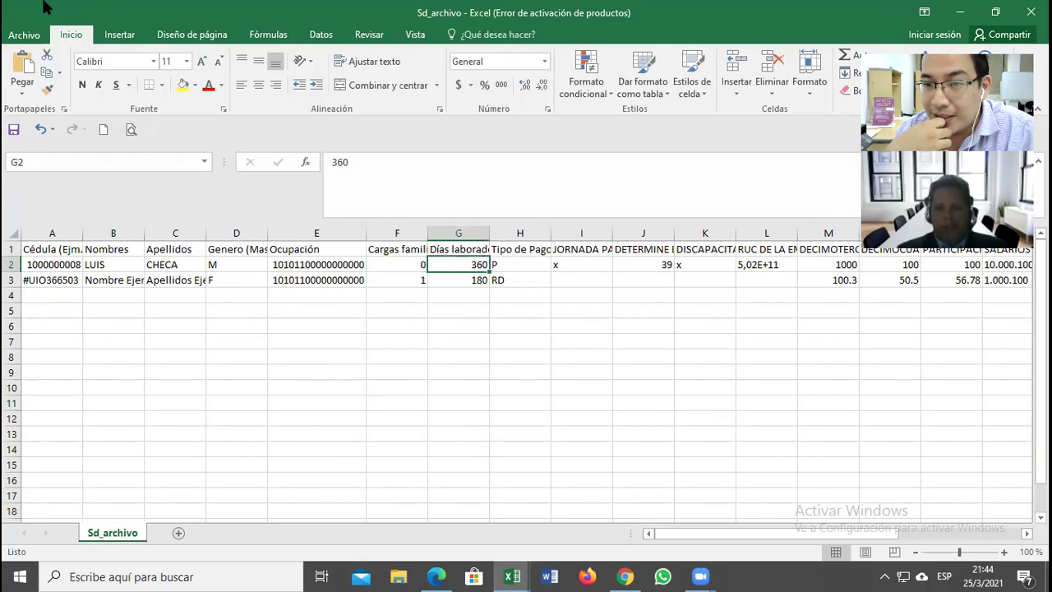
key("Right")
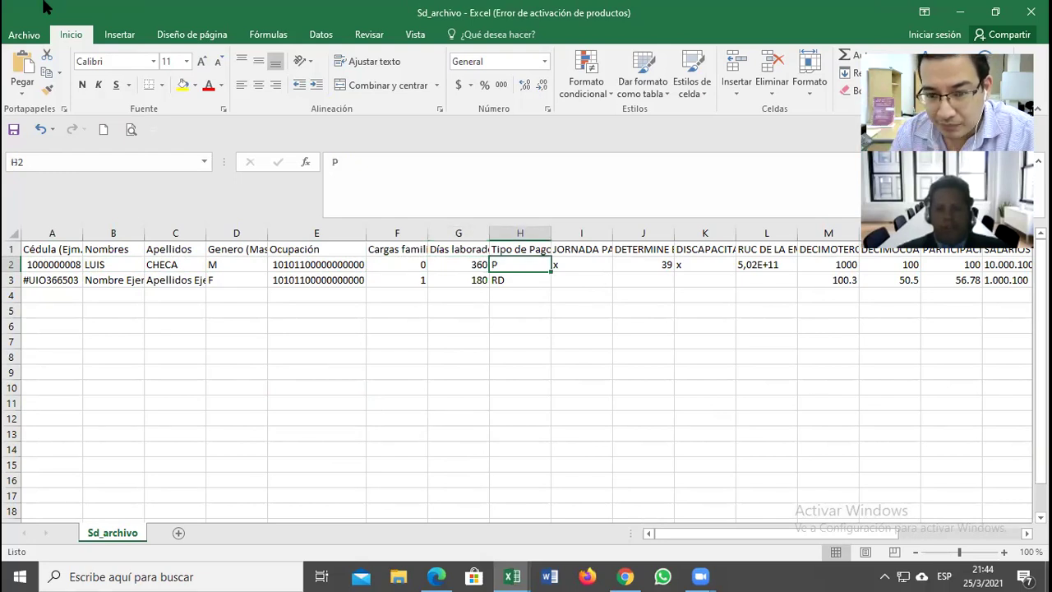
key("Right")
key("Delete")
key("Right")
key("Delete")
key("Right")
key("Delete")
key("Right")
key("Delete")
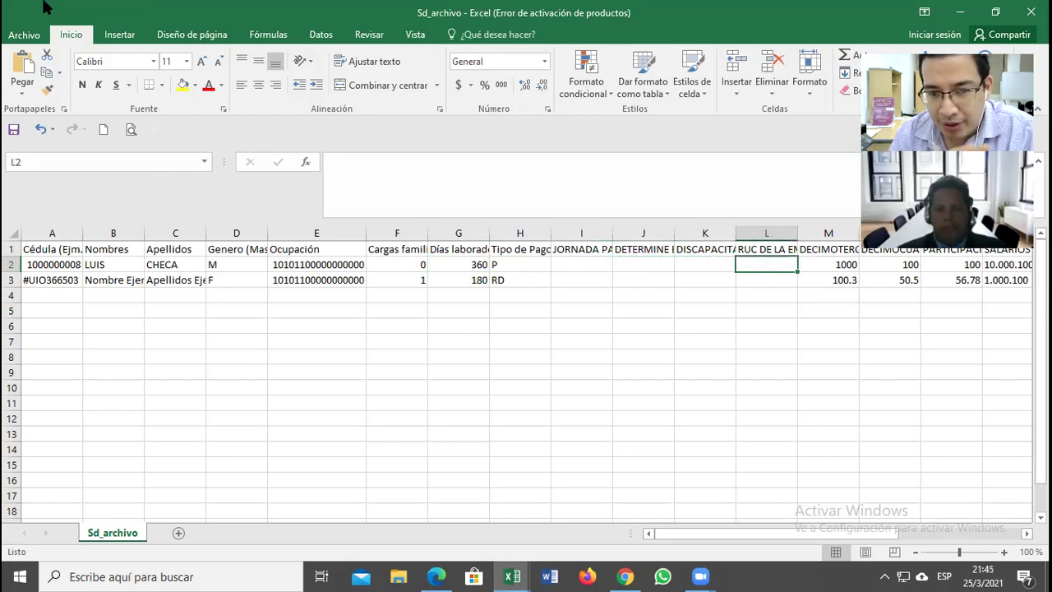
Step: Select the first employee's cells A2 through H2
key("Left")
key("Left")
key("Left")
key("Left")
key("Left")
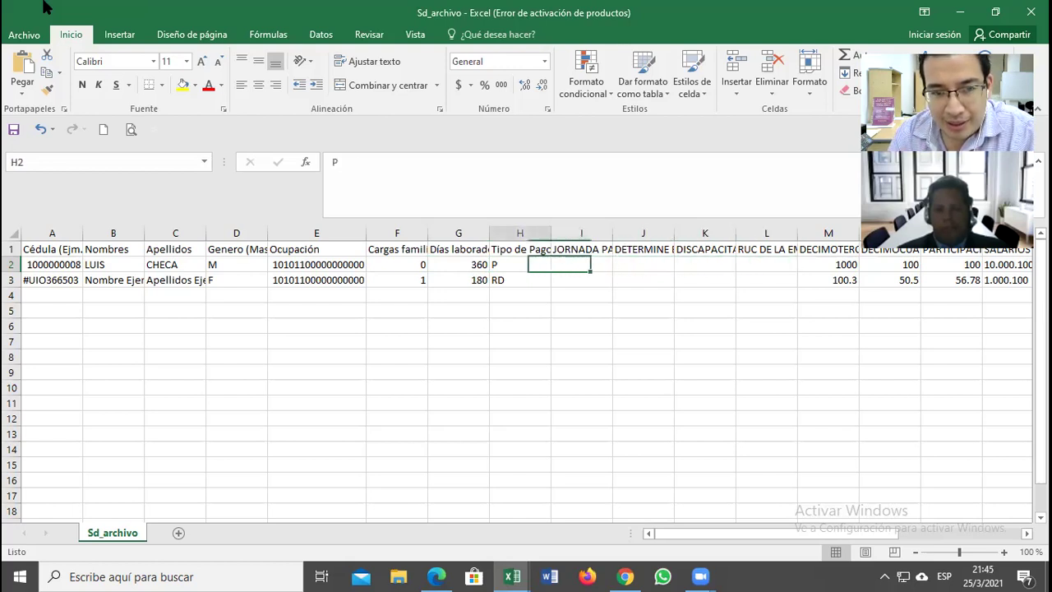
key("Right")
key("Right")
key("Right")
key("Right")
key("Right")
key("Left")
key("Left")
key("Left")
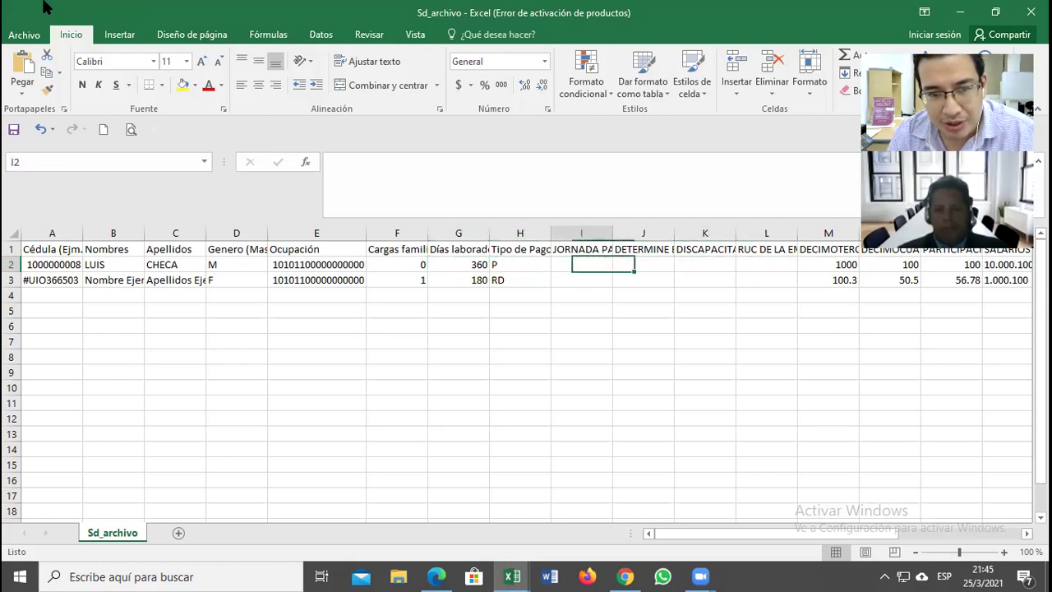
key("Left")
key("shift+Left")
key("shift+Left")
key("shift+Left")
key("shift+Left")
key("shift+Left")
key("shift+Left")
key("shift+Left")
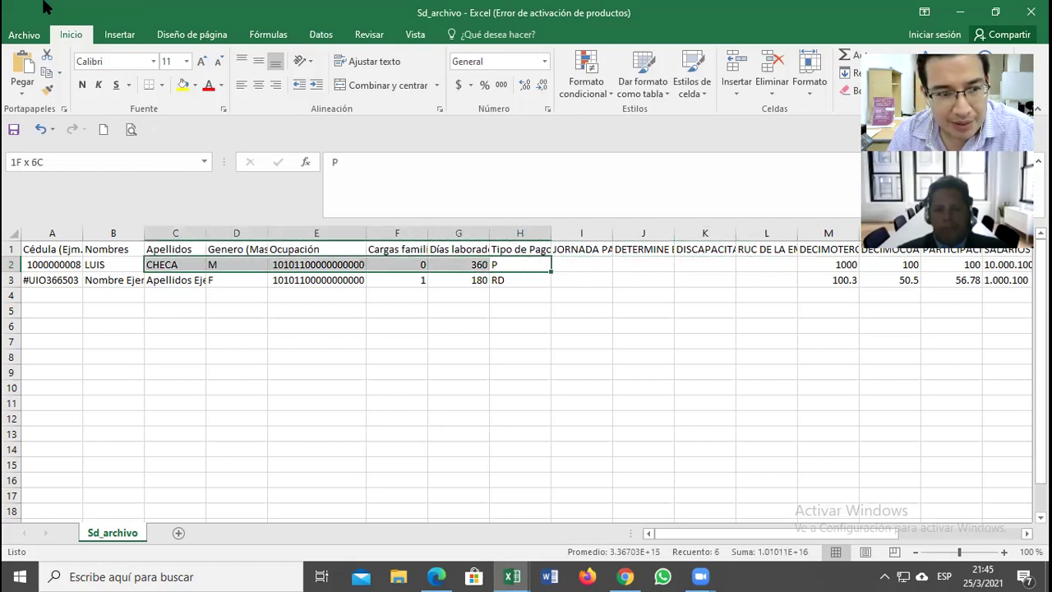
Step: Apply yellow fill to A2:H2 and zoom the sheet view in to 130%
left_click(183, 86)
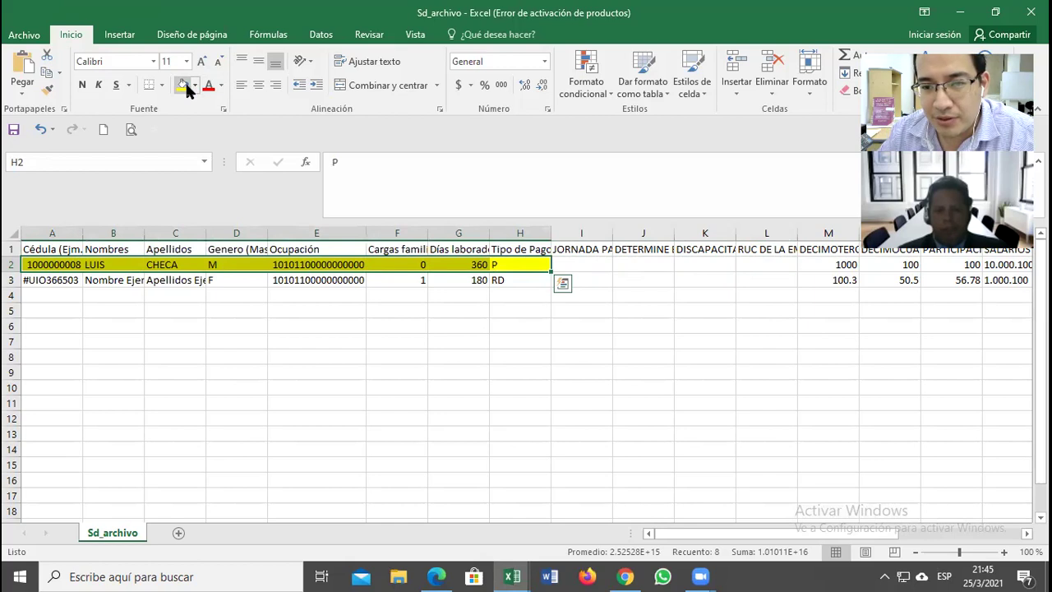
left_click(822, 294)
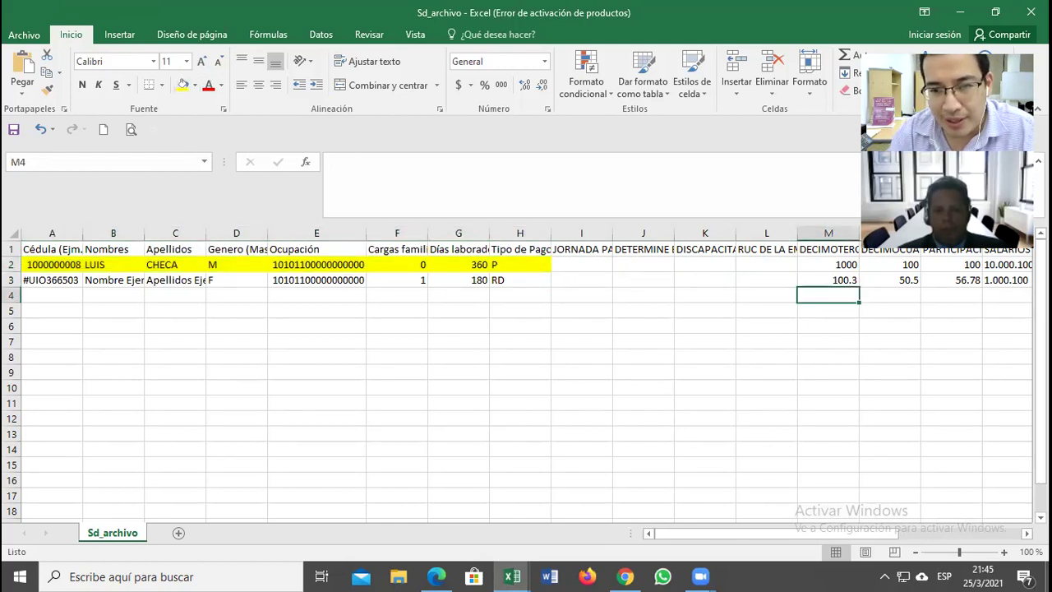
key("Up")
key("Up")
key("Right")
key("Right")
key("Right")
key("Right")
key("Right")
key("Right")
key("Right")
key("Right")
key("Right")
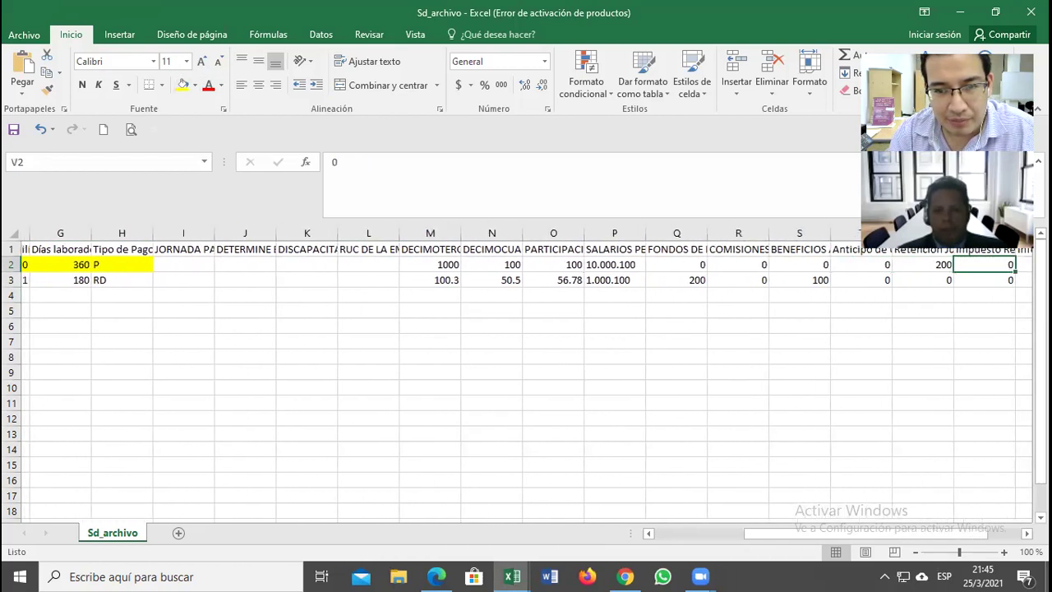
key("Right")
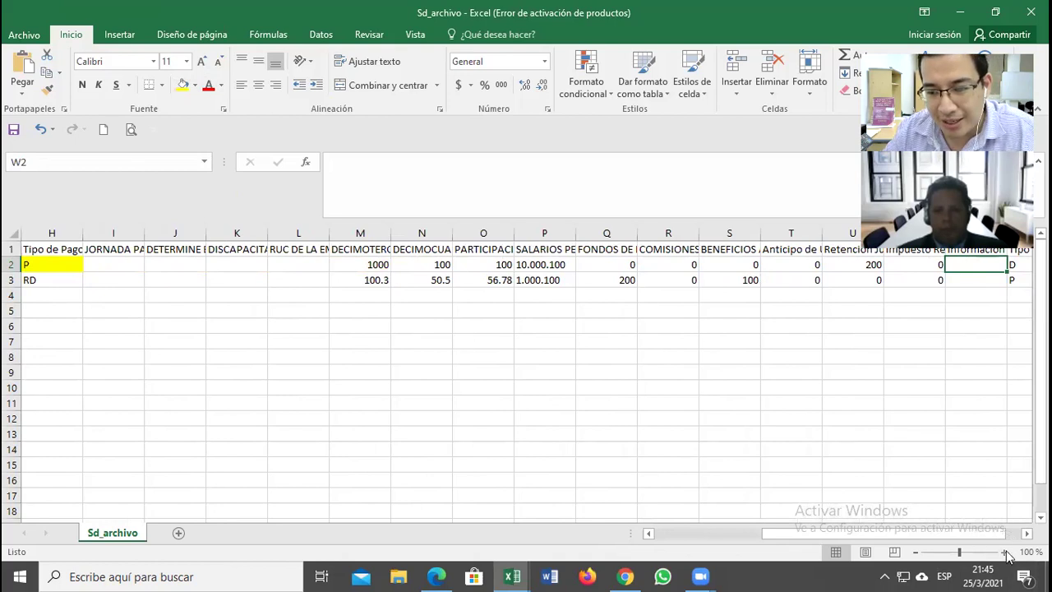
left_click(1004, 551)
left_click(1004, 551)
left_click(1004, 551)
left_click(338, 430)
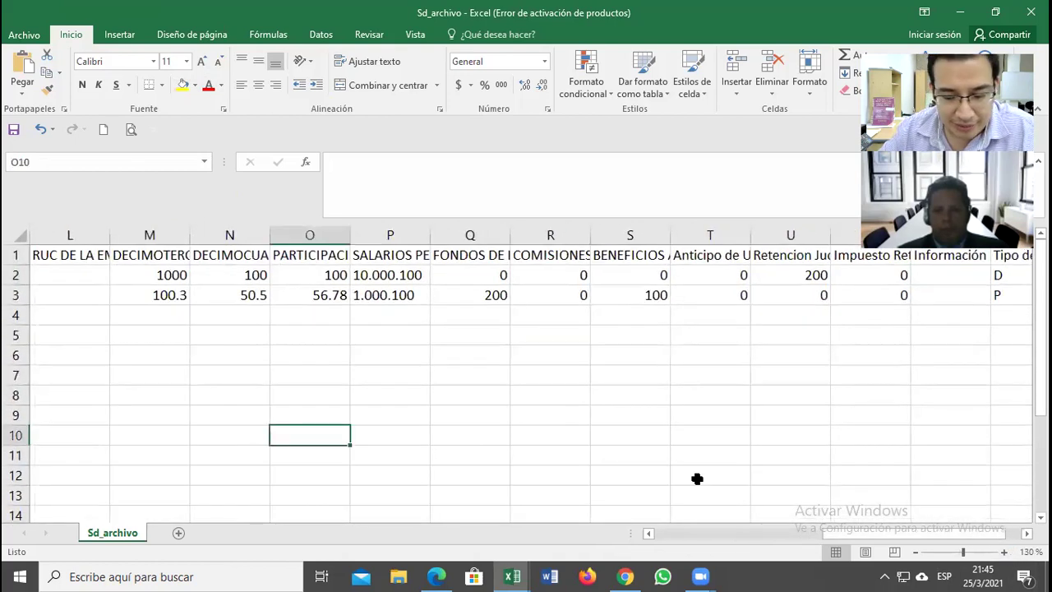
key("Left")
key("Left")
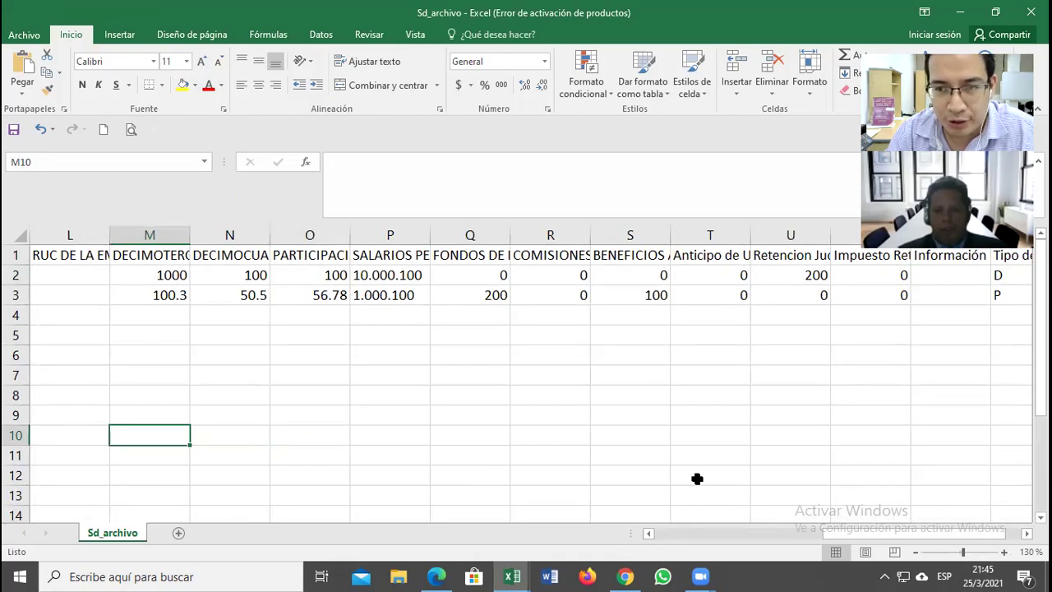
key("Up")
key("Up")
key("Up")
key("Up")
key("Up")
key("Up")
key("Up")
key("Up")
key("Up")
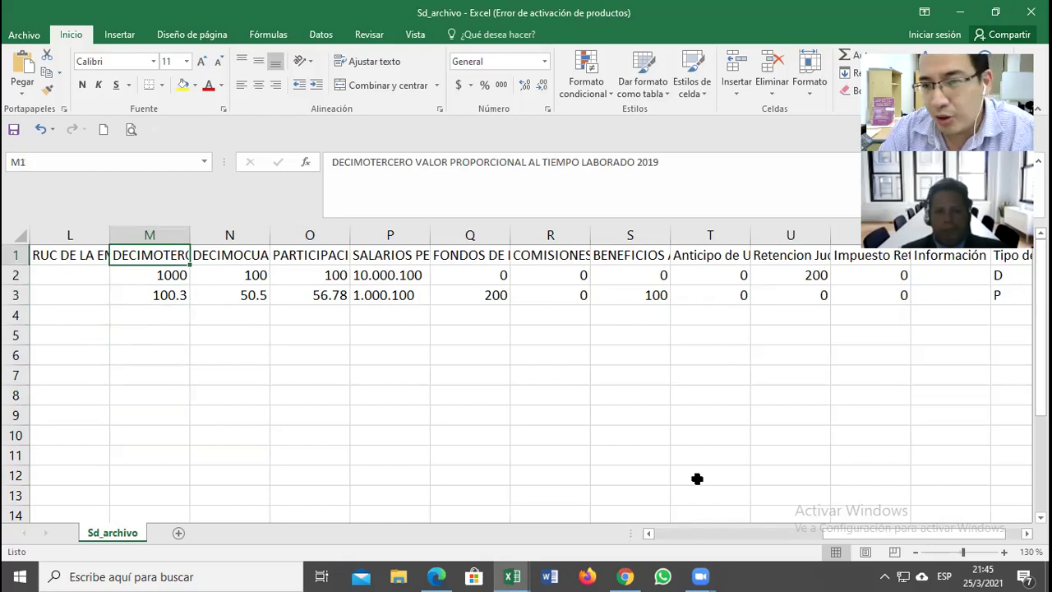
left_click(676, 163)
key("BackSpace")
key("BackSpace")
type("21")
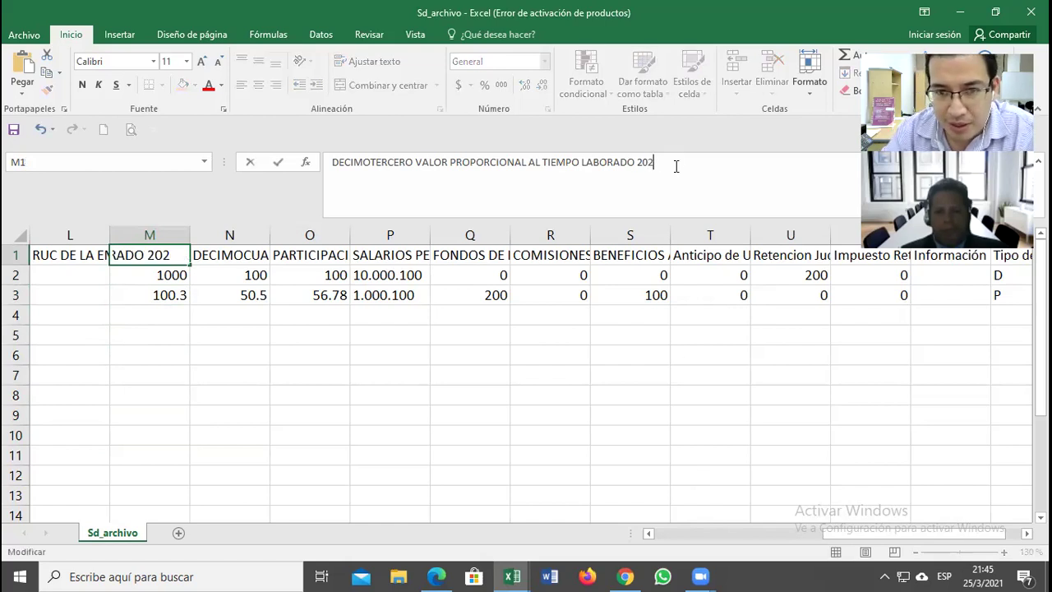
key("Return")
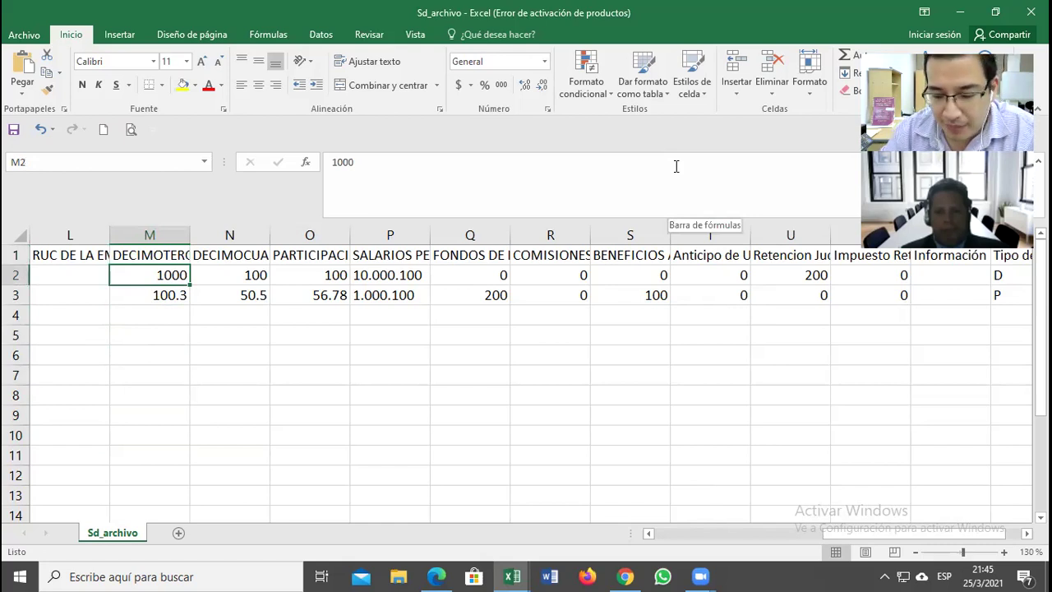
key("Up")
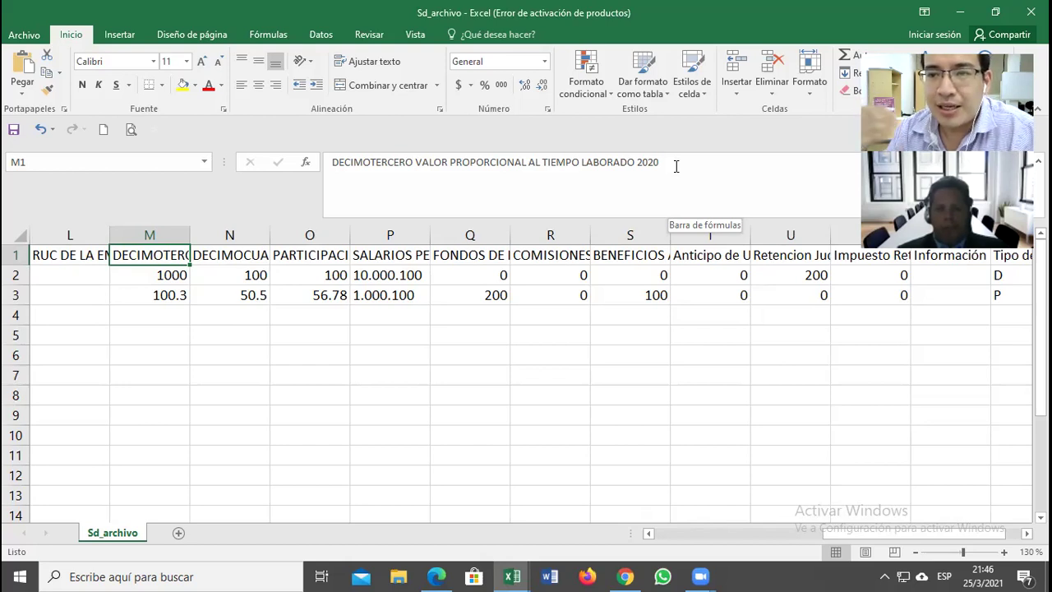
key("Down")
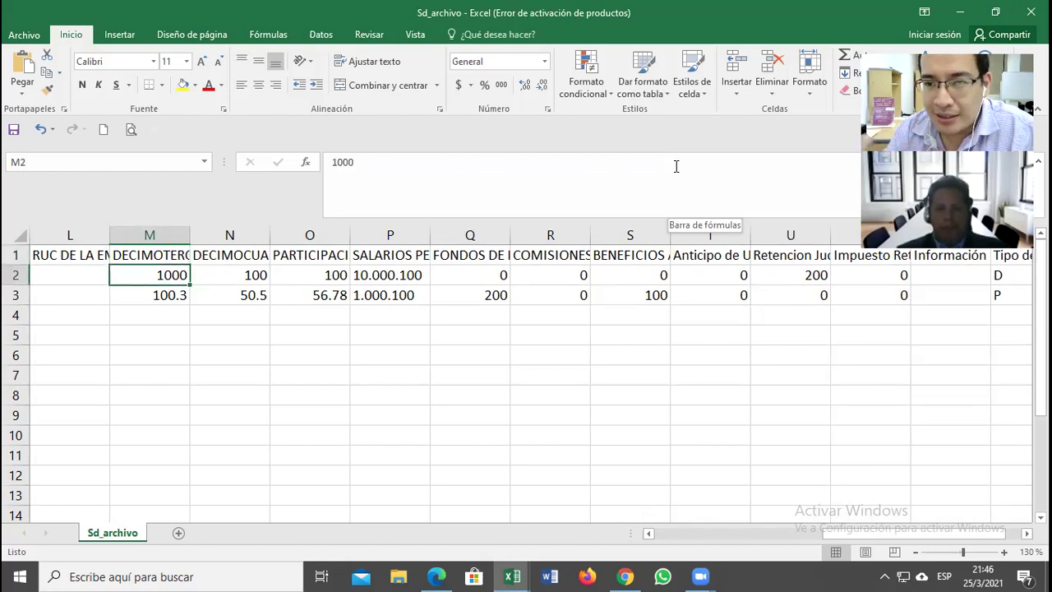
key("Right")
key("Up")
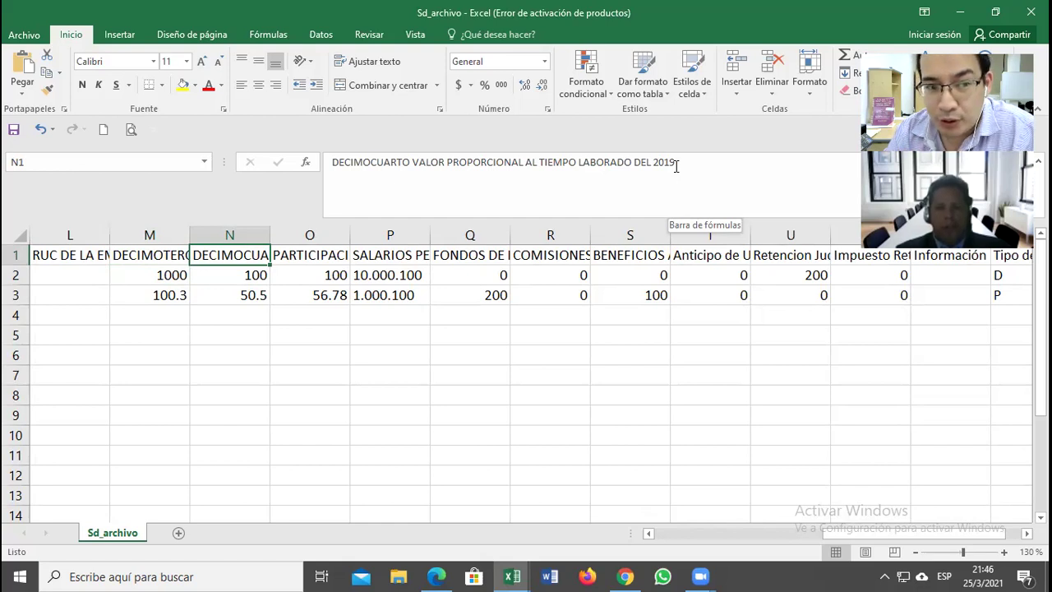
Step: Enter 400 as décimo tercero in M2 and décimo cuarto in N2
key("Down")
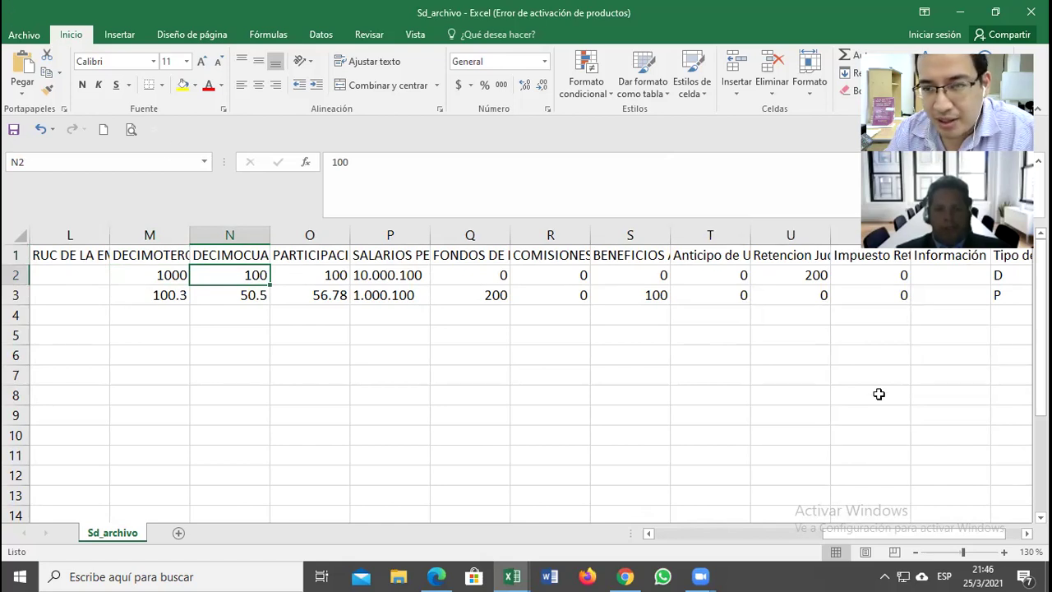
key("Left")
type("400")
key("Return")
key("Up")
key("Right")
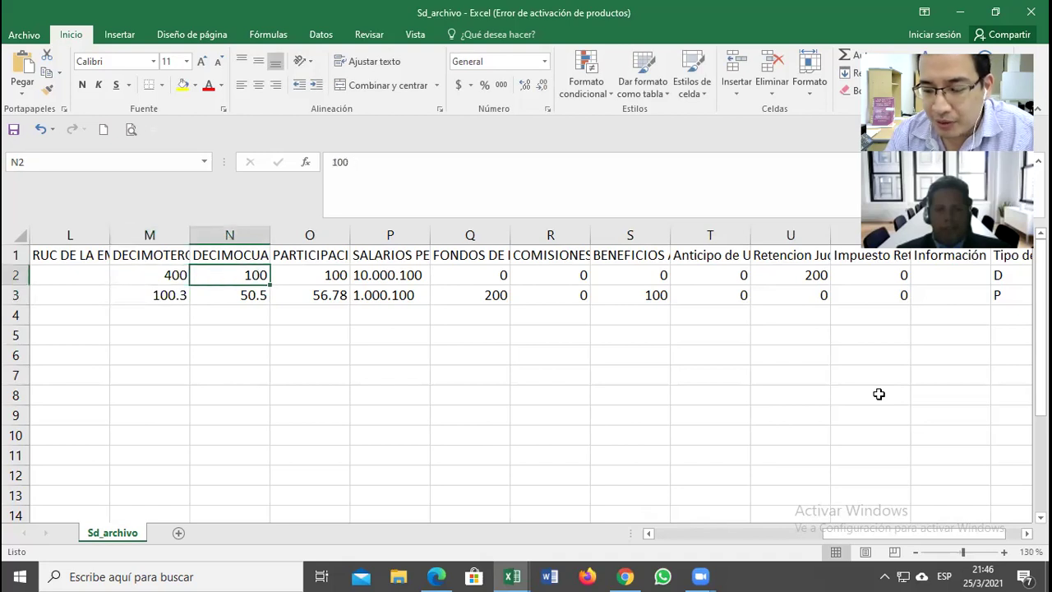
type("400")
key("Return")
key("Up")
Step: Change header O1 to PARTICIPACION DE UTILIDADES 2019 and enter 0 in O2
key("Right")
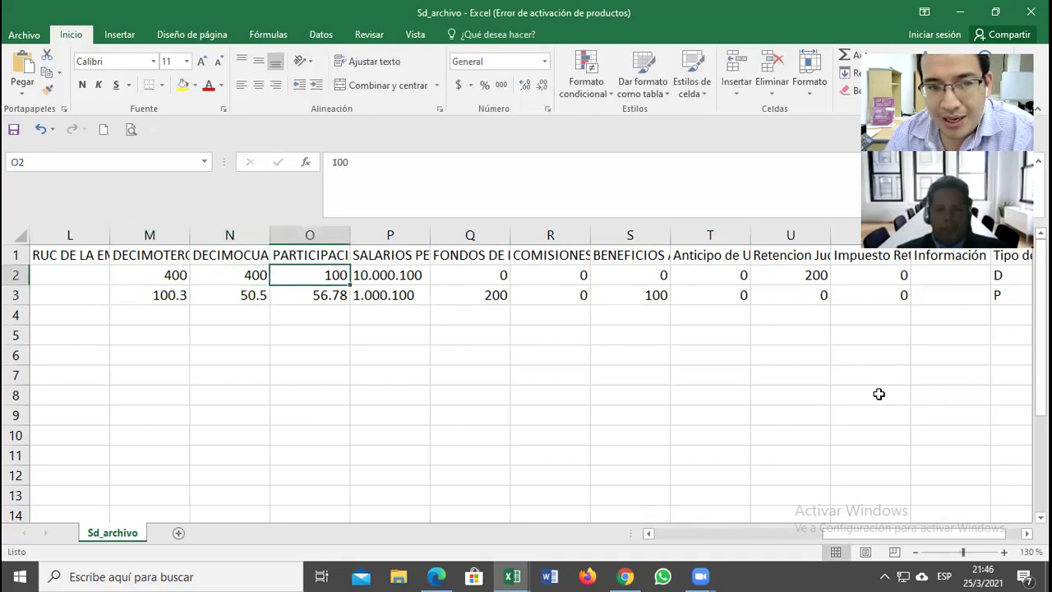
key("Up")
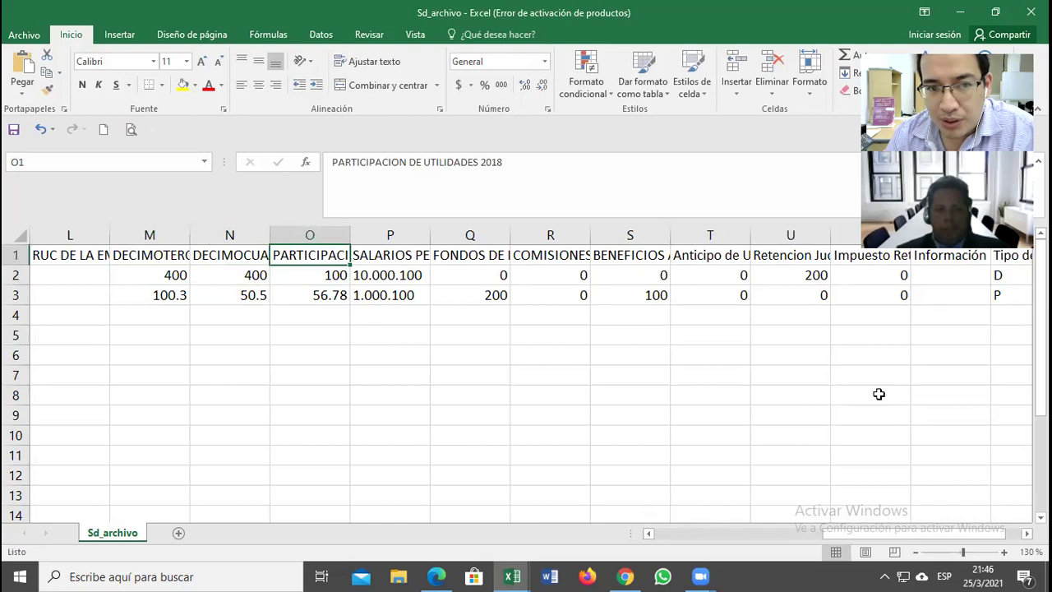
key("Down")
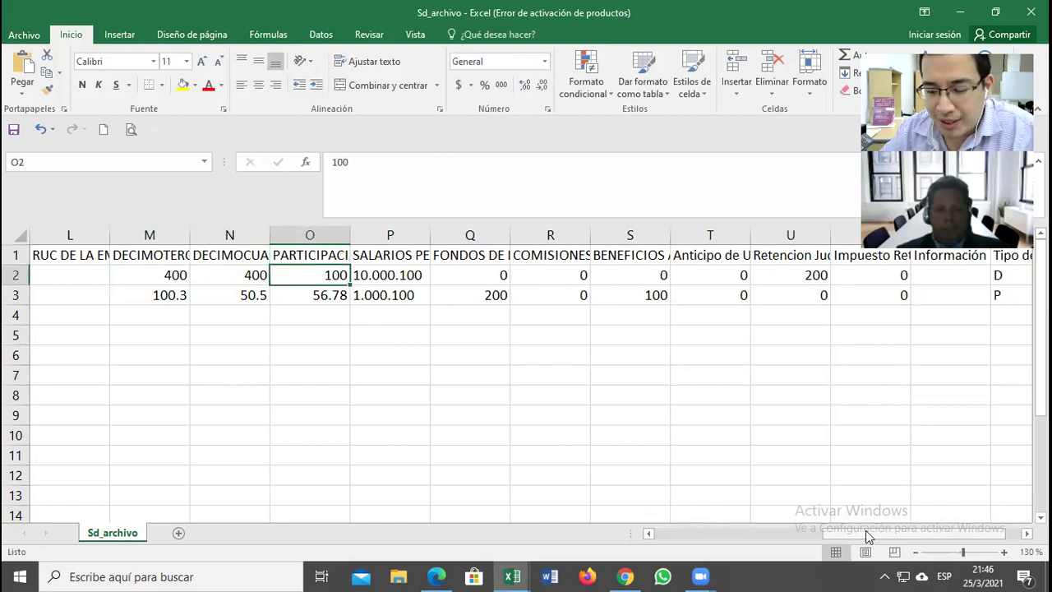
key("Up")
left_click(530, 164)
key("BackSpace")
type("9")
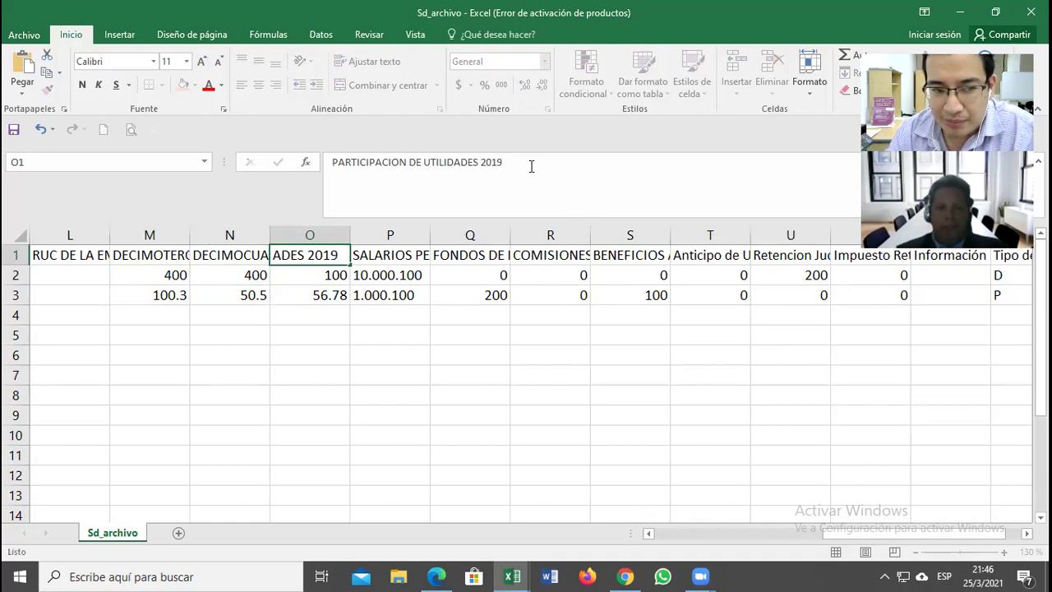
key("Return")
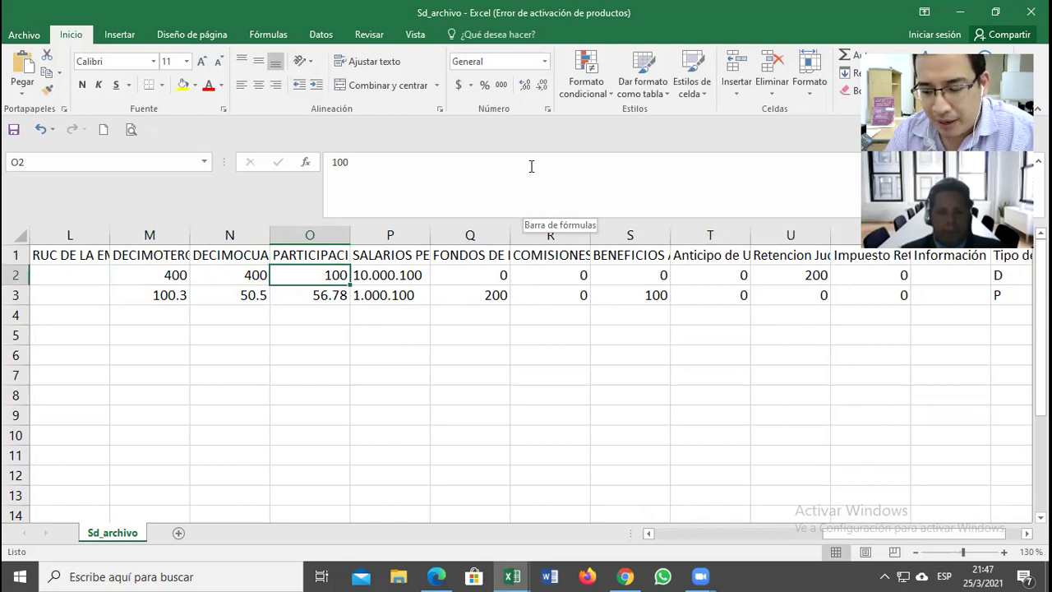
type("0")
key("Up")
key("Down")
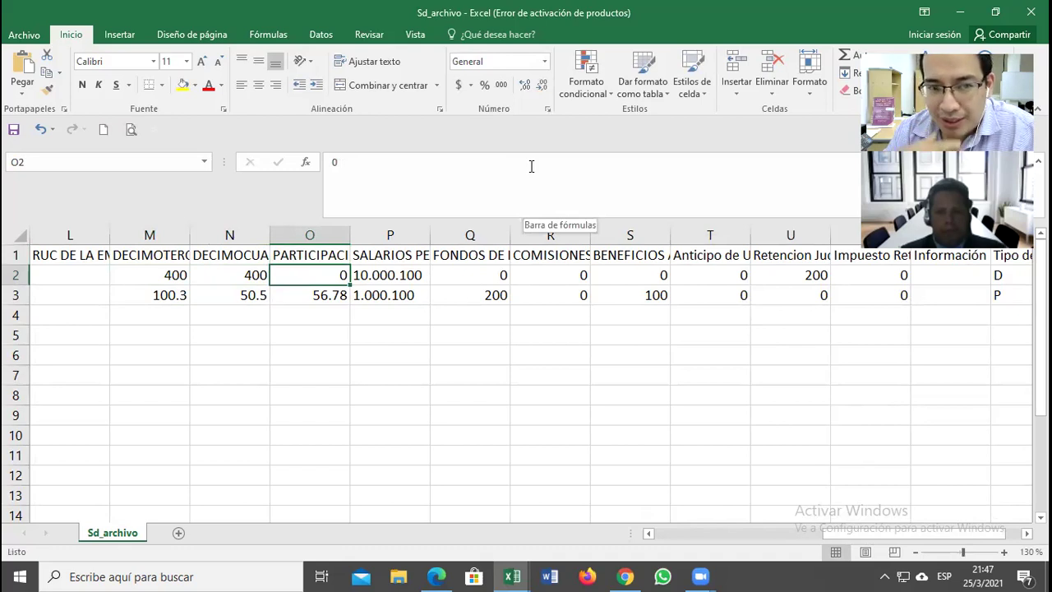
key("Right")
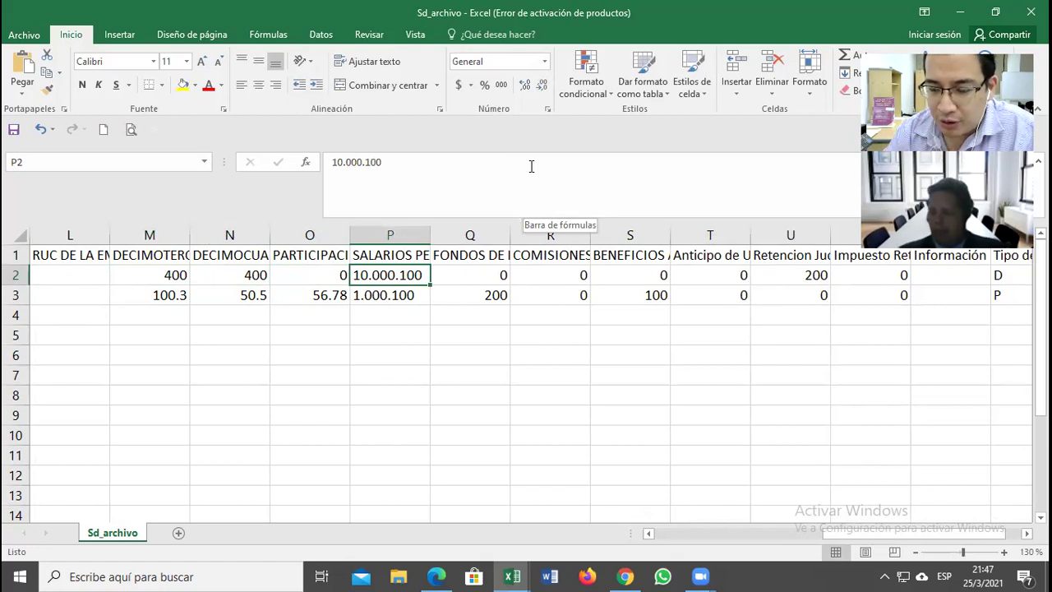
Step: Enter 4800 as the salary in P2 and check the Q2–S2 values
type("4800")
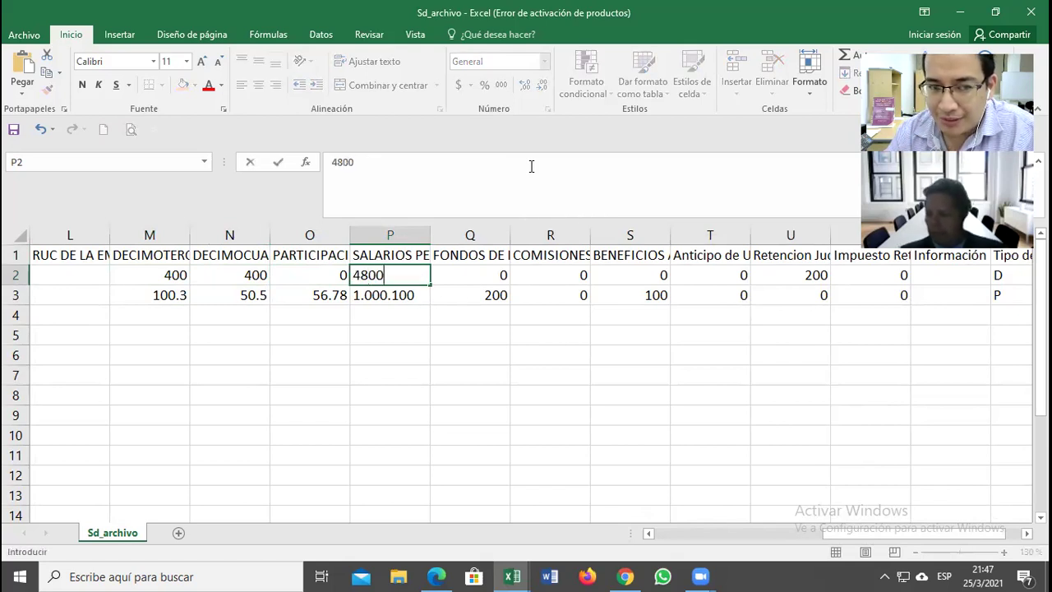
key("Return")
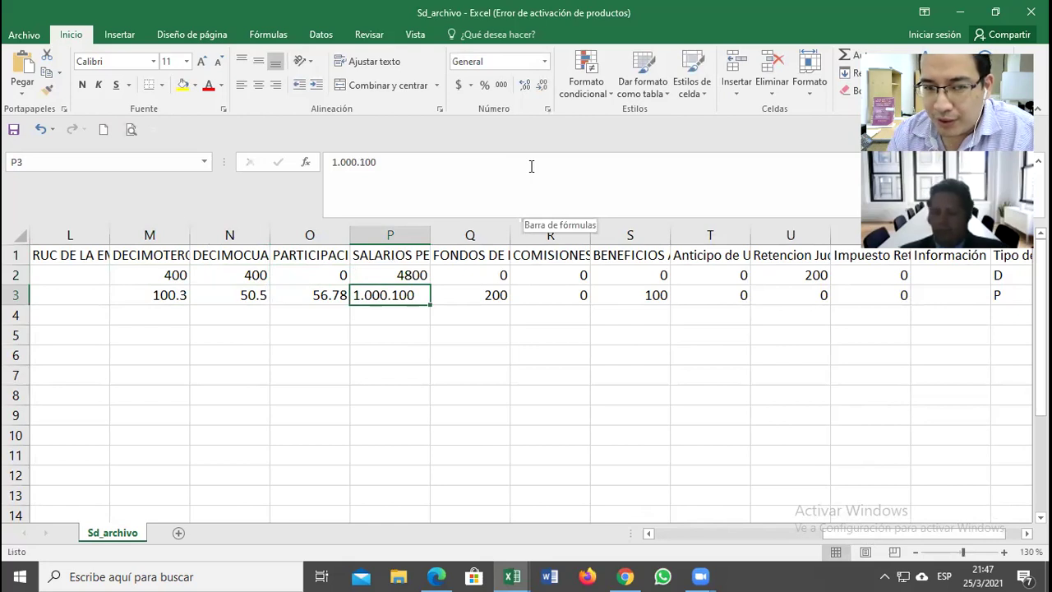
key("Up")
key("Right")
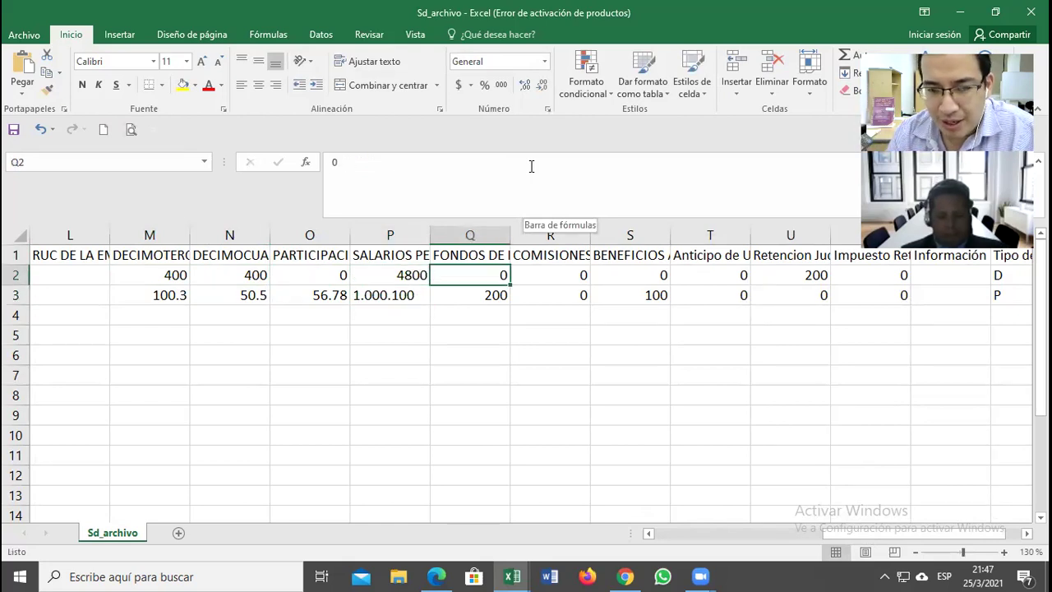
key("Right")
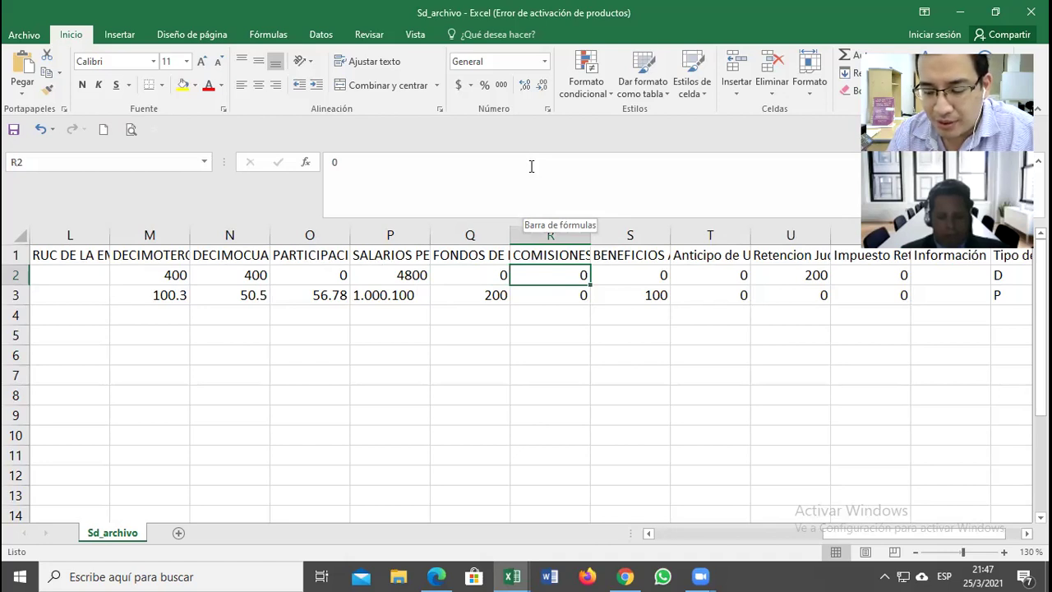
key("Right")
key("Up")
key("Down")
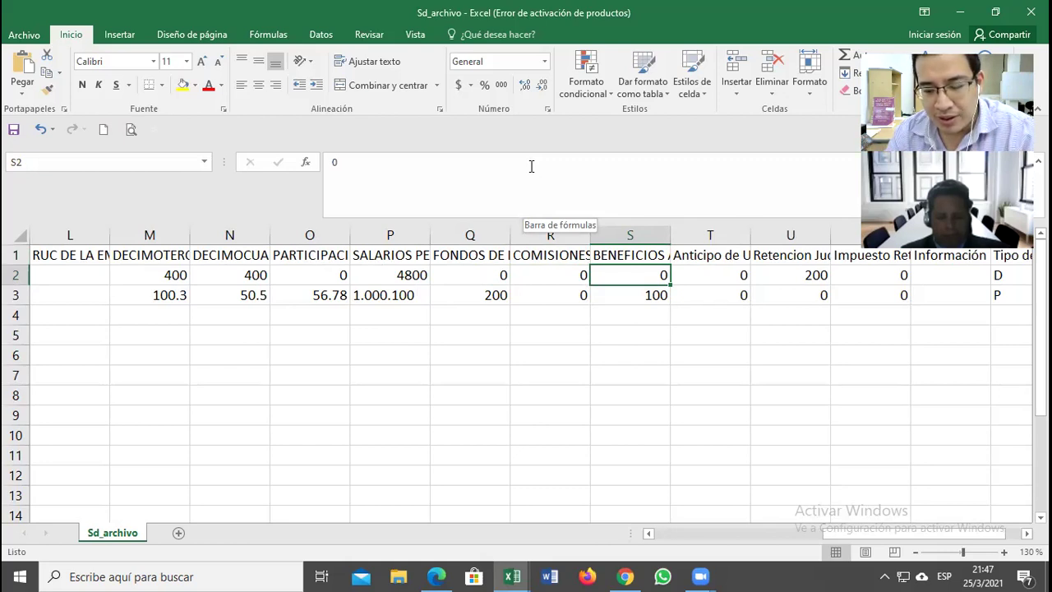
Step: Set the judicial retention in U2 to 0 after reviewing row 2's values
key("Left")
key("Left")
key("Left")
key("Left")
key("Left")
key("Left")
key("Up")
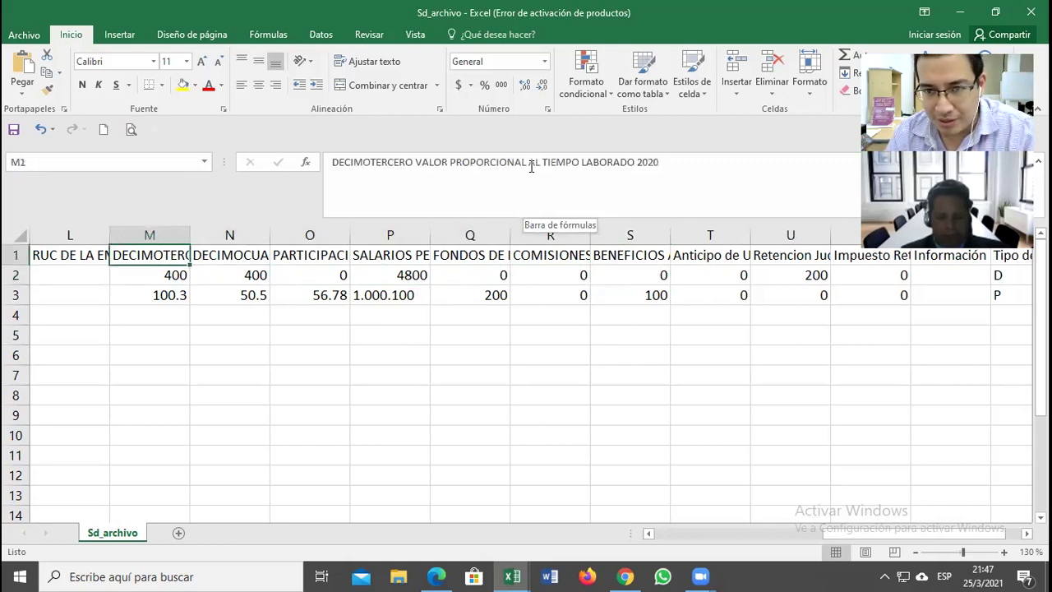
key("Right")
key("Down")
key("Right")
key("Right")
key("Right")
key("Right")
key("Right")
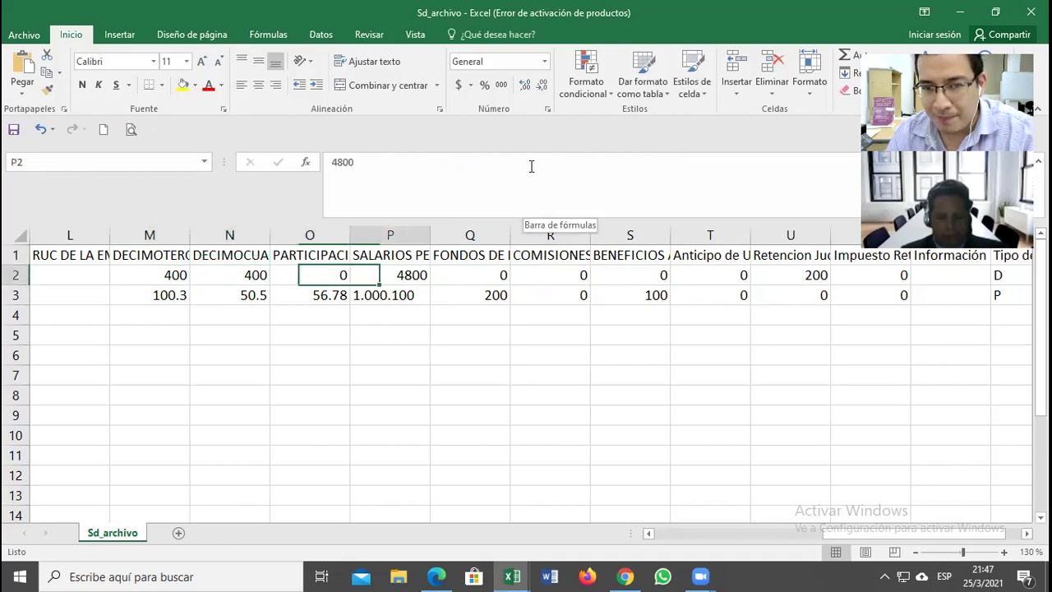
key("Up")
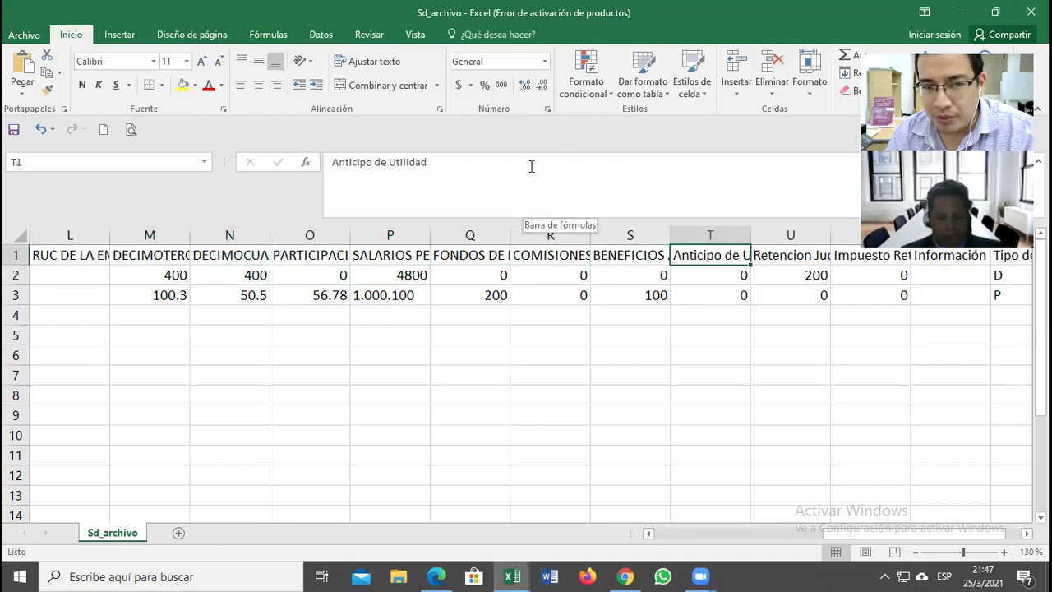
key("Down")
key("Right")
key("Up")
key("Down")
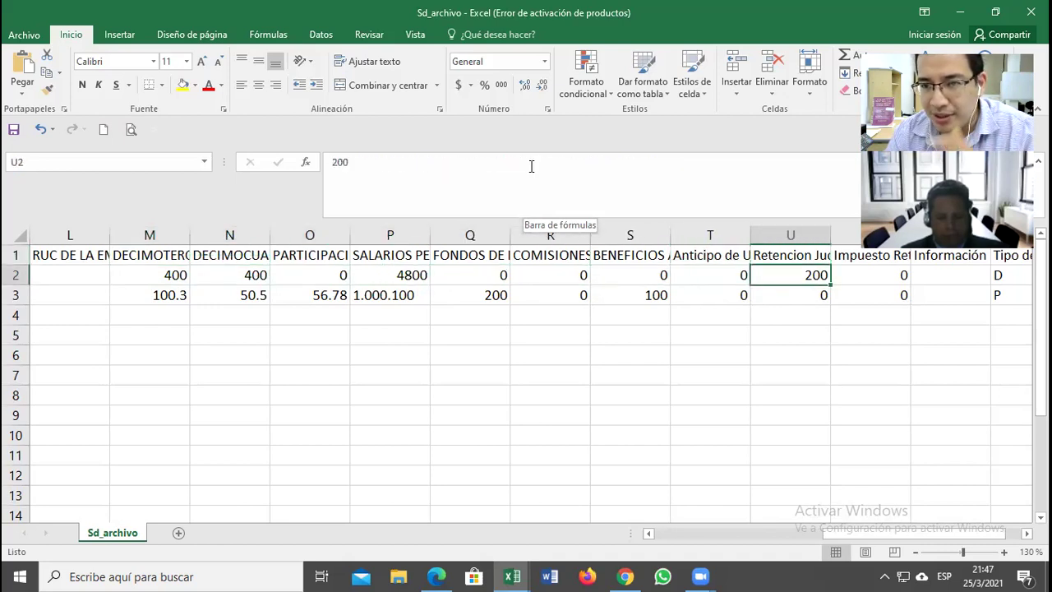
type("0")
key("Return")
key("Up")
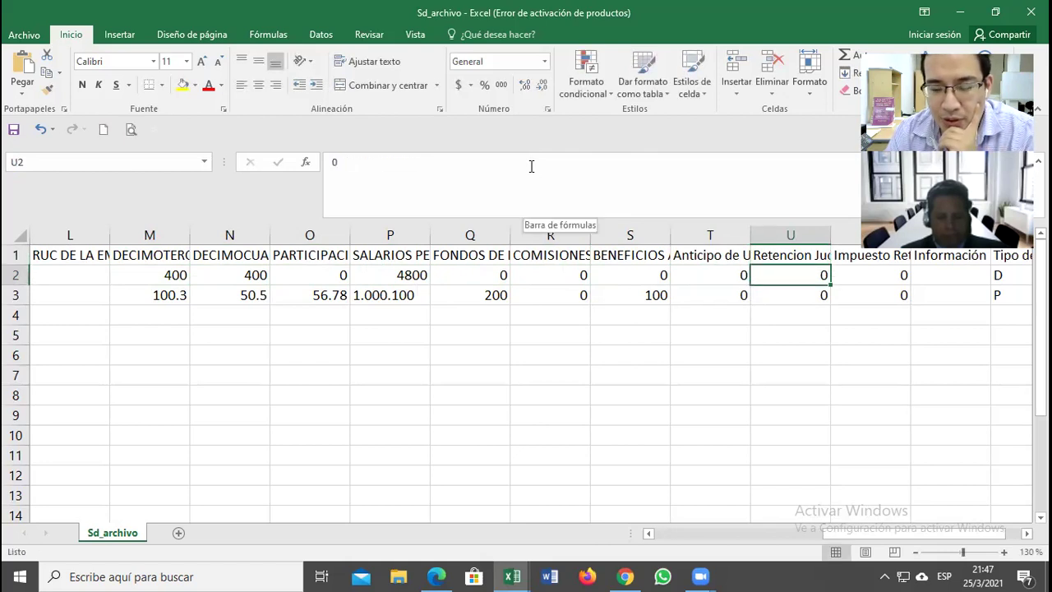
Step: Check the Impuesto Retencion header and payment type D in X2, then return to M2
key("Right")
key("Up")
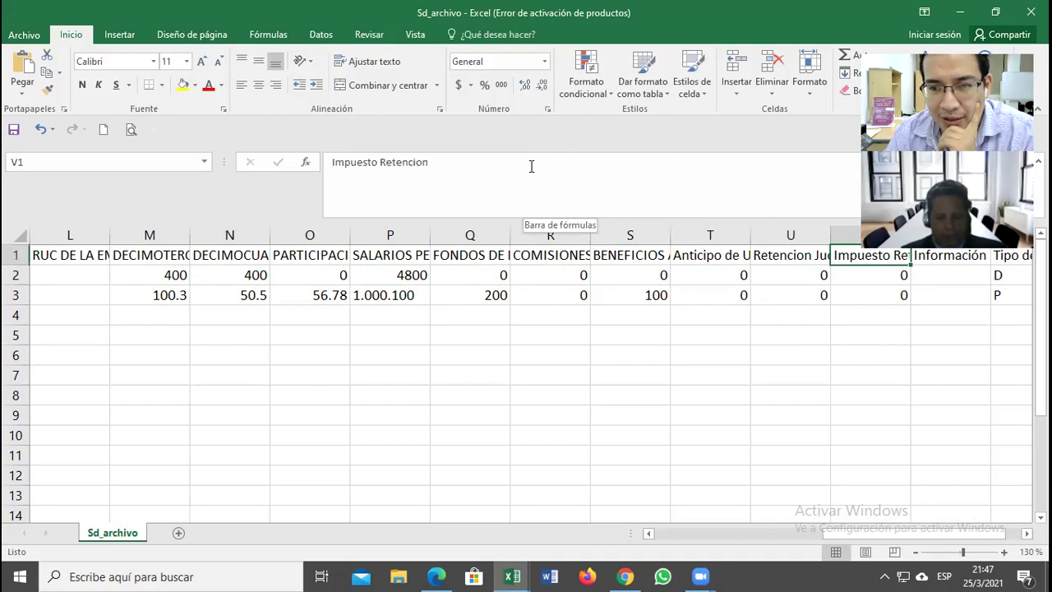
key("Right")
key("Right")
key("Right")
key("Right")
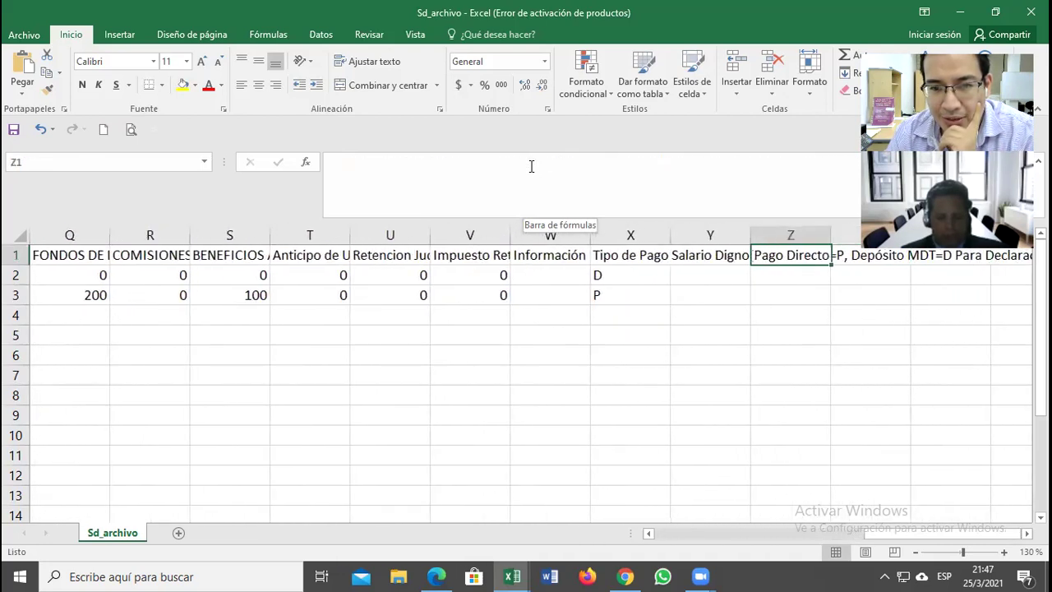
key("Left")
key("Left")
key("Down")
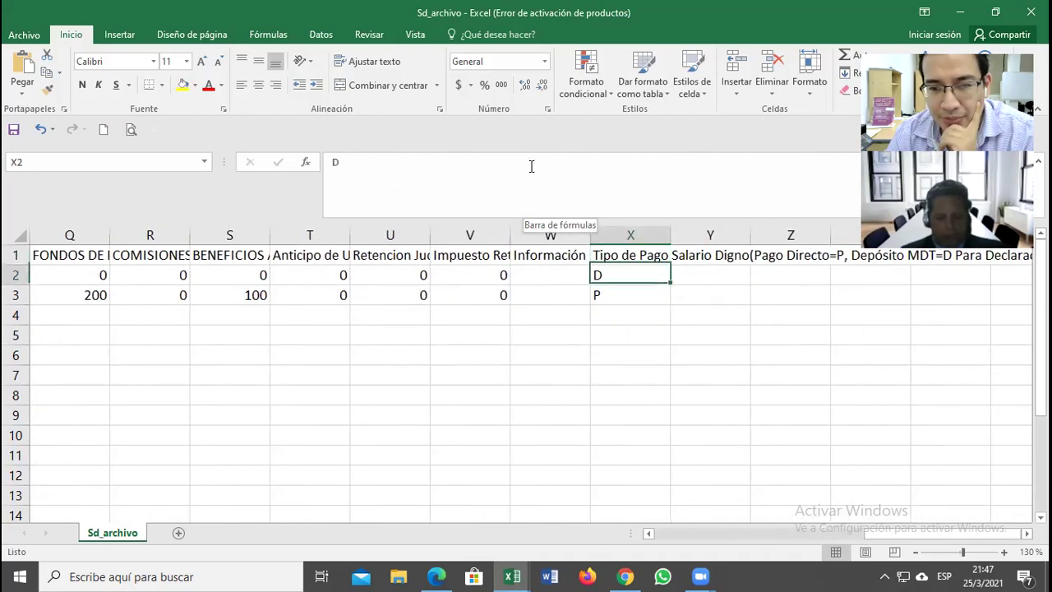
key("Left")
key("Left")
key("Left")
key("Left")
key("Left")
key("Left")
key("Left")
key("Left")
key("Left")
key("Left")
key("Left")
key("Left")
key("Left")
key("Left")
key("Left")
key("Left")
key("Right")
key("Right")
key("Right")
key("Right")
key("Right")
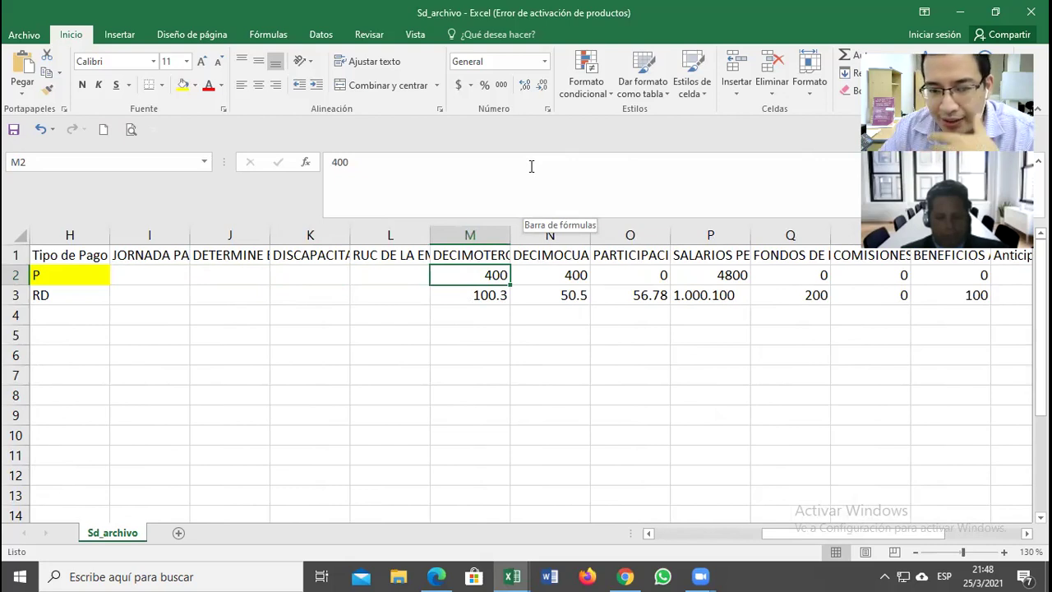
Step: Glance at the Utilidades form in Chrome, then switch back to the Sd_archivo workbook
mouse_move(623, 575)
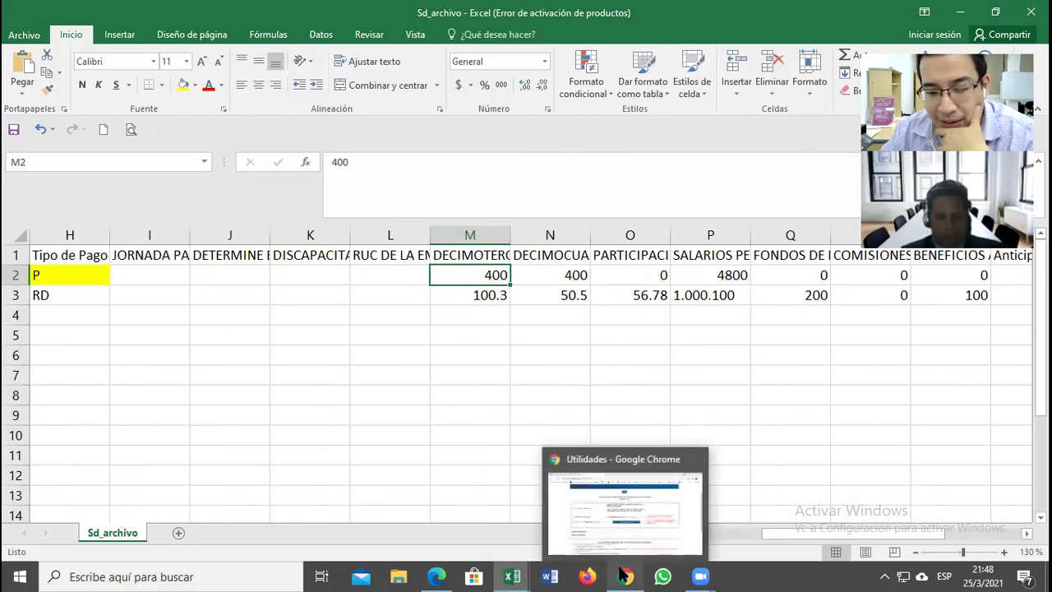
left_click(624, 459)
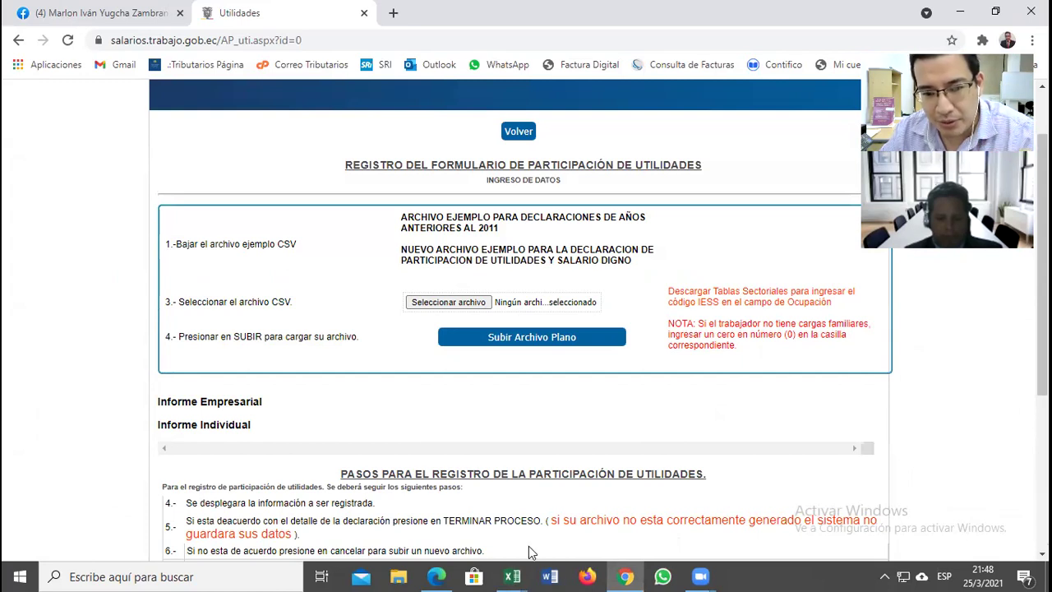
left_click(512, 576)
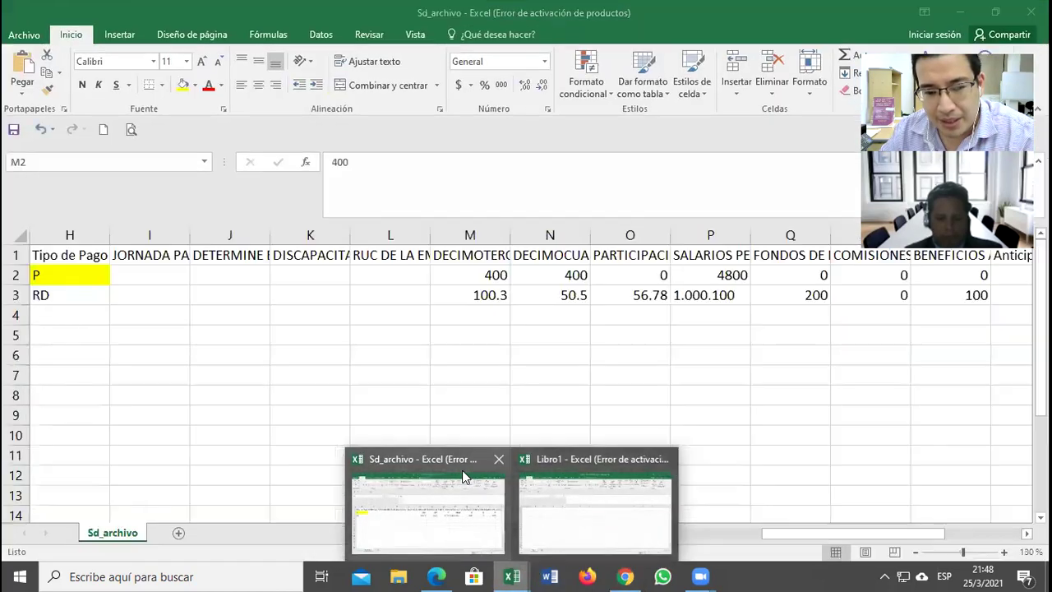
left_click(465, 479)
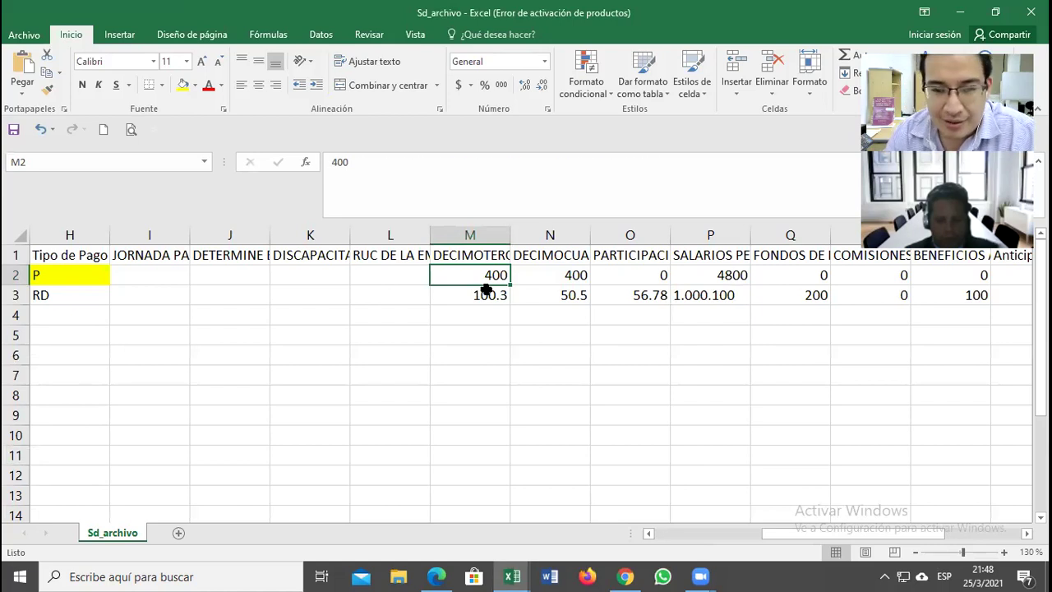
key("Up")
key("Left")
key("Left")
key("Left")
key("Left")
key("Left")
key("Left")
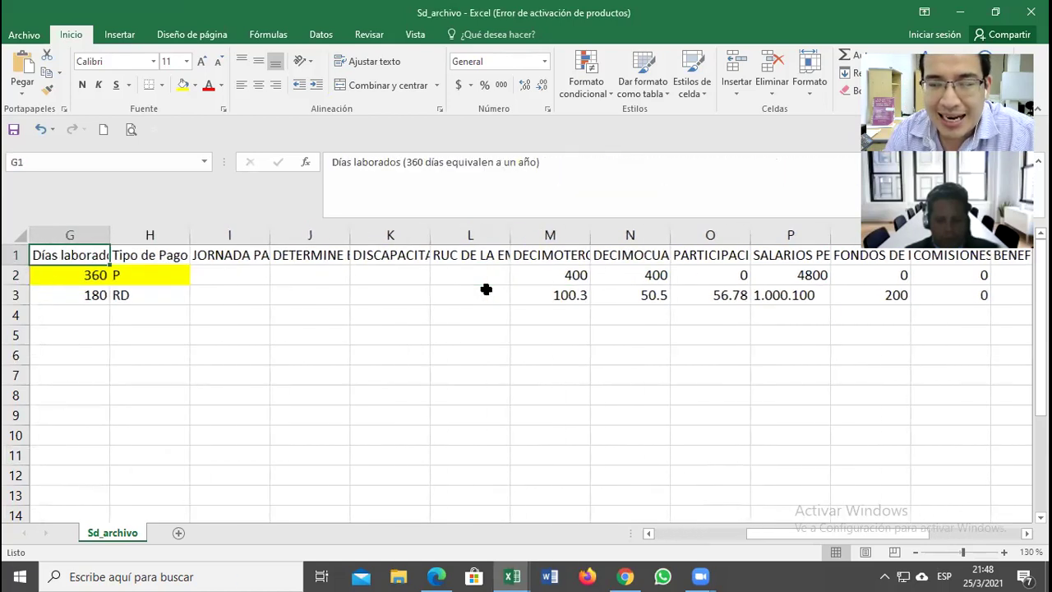
key("Left")
key("Left")
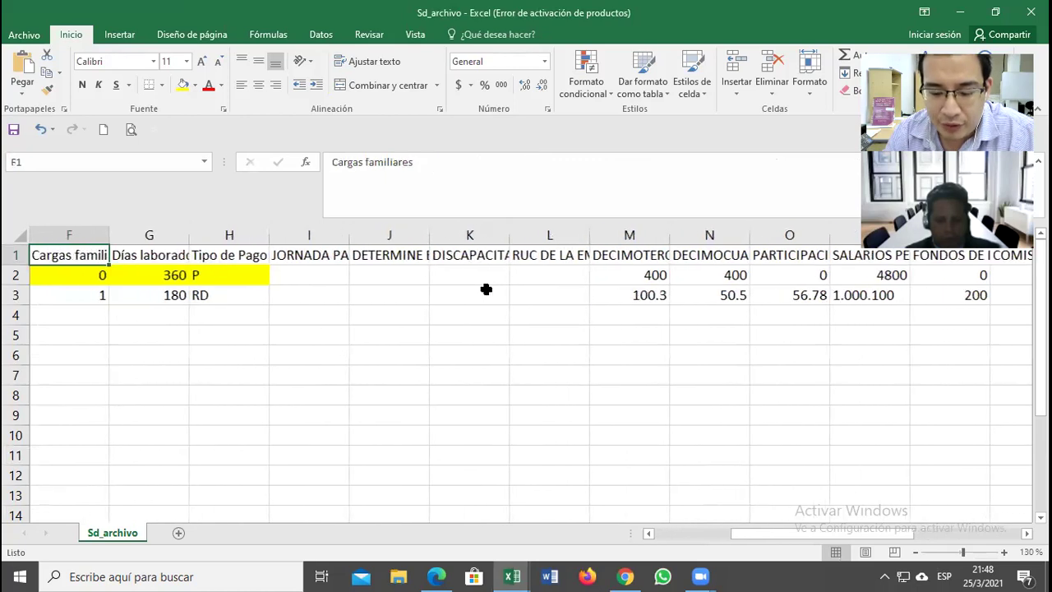
key("Right")
key("Right")
key("Right")
key("Right")
key("Right")
key("Right")
key("Right")
key("Right")
key("Right")
key("Right")
key("Right")
key("Right")
key("Right")
key("Right")
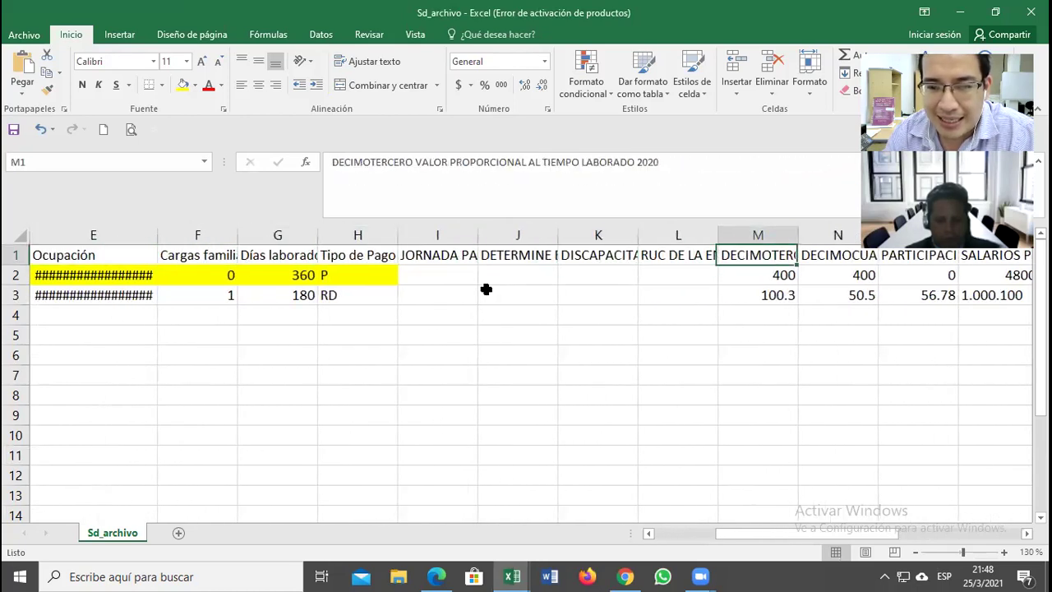
key("Right")
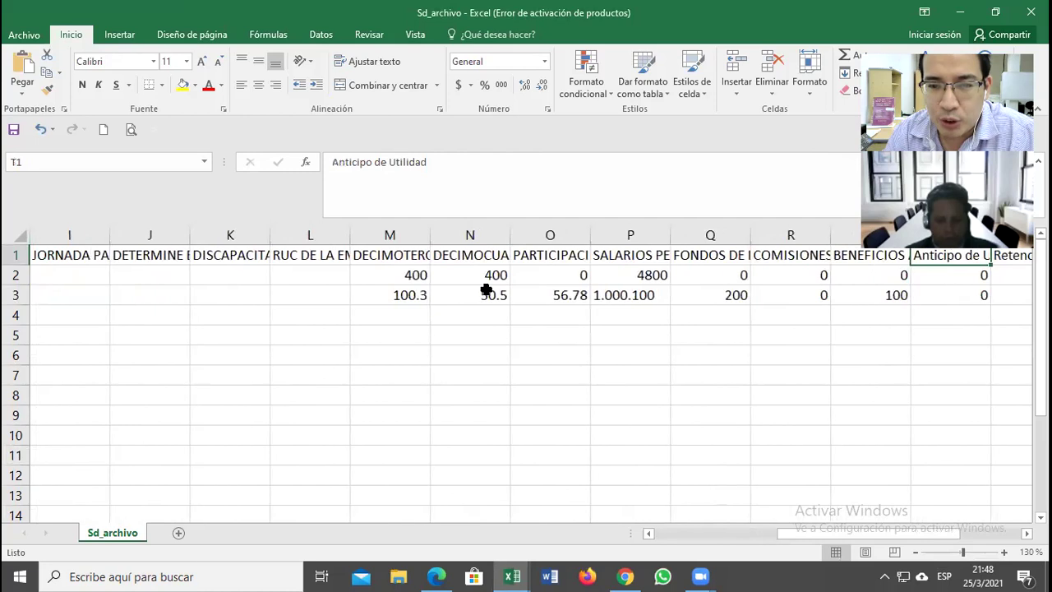
key("Left")
key("Left")
key("Left")
key("Left")
key("Left")
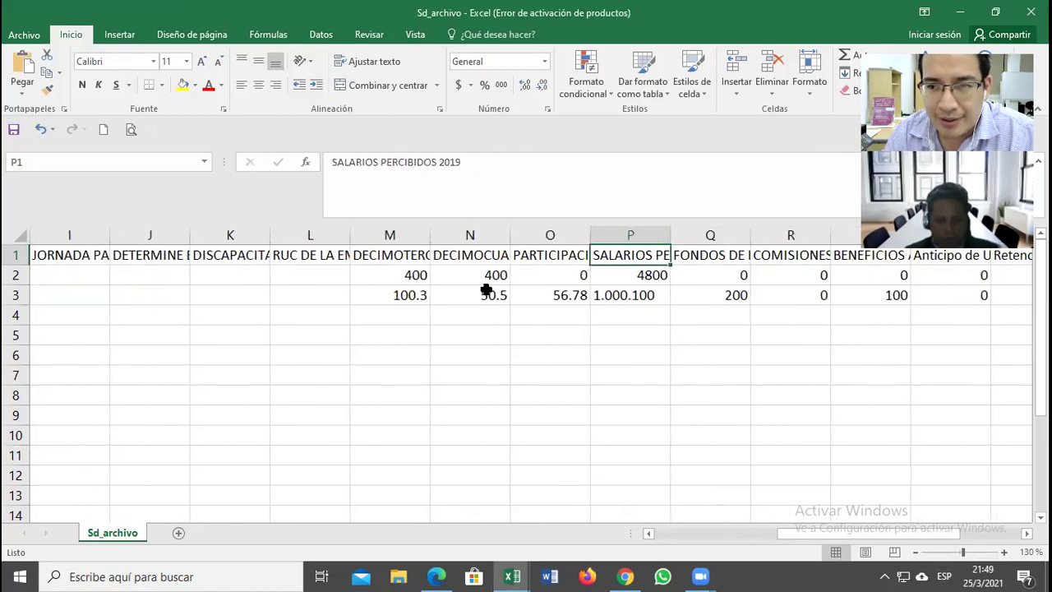
key("Left")
key("Left")
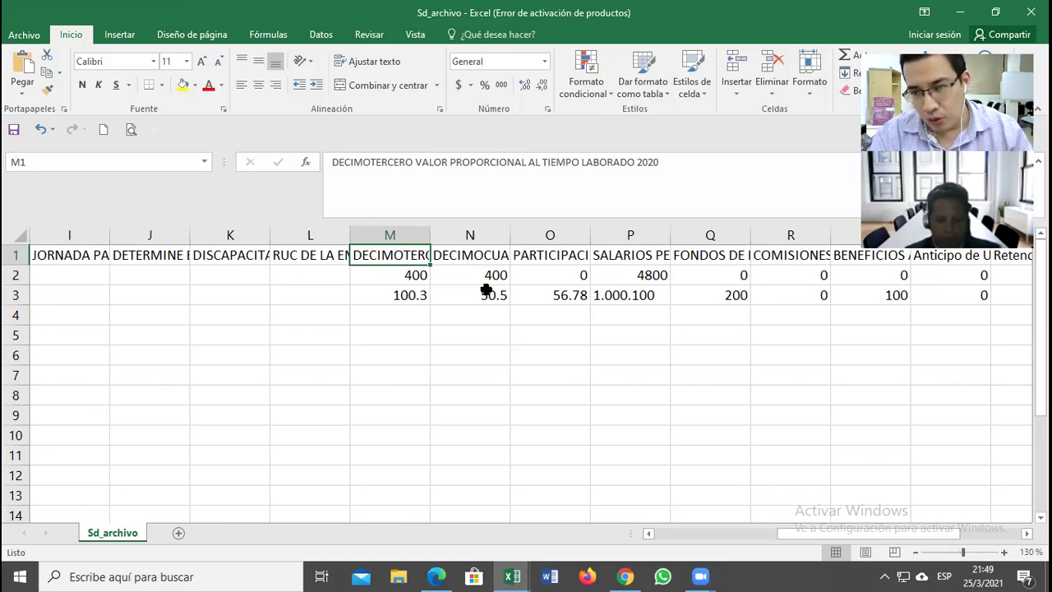
left_click(375, 274)
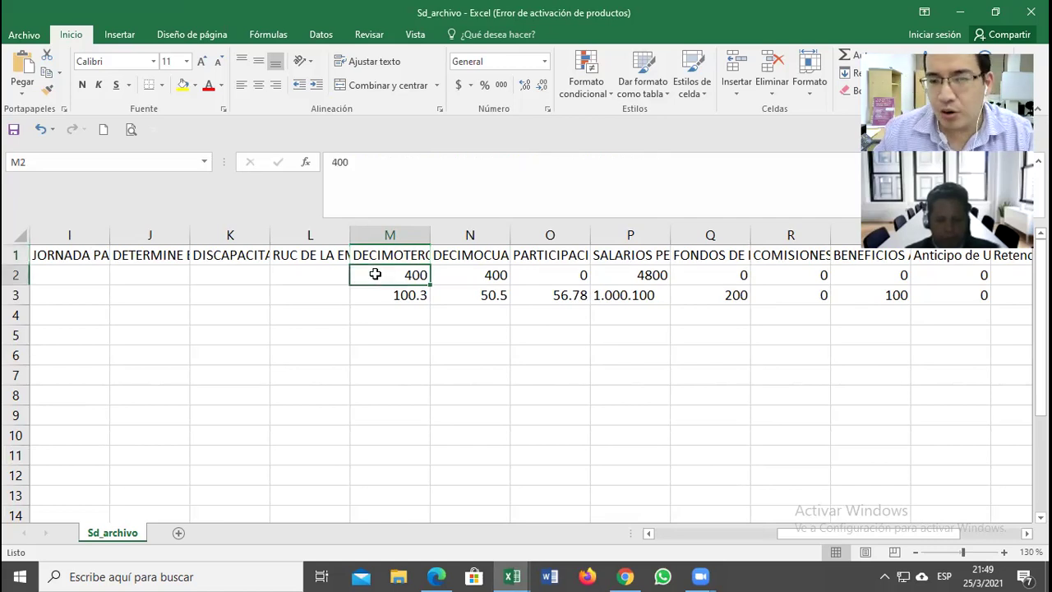
left_click(381, 253)
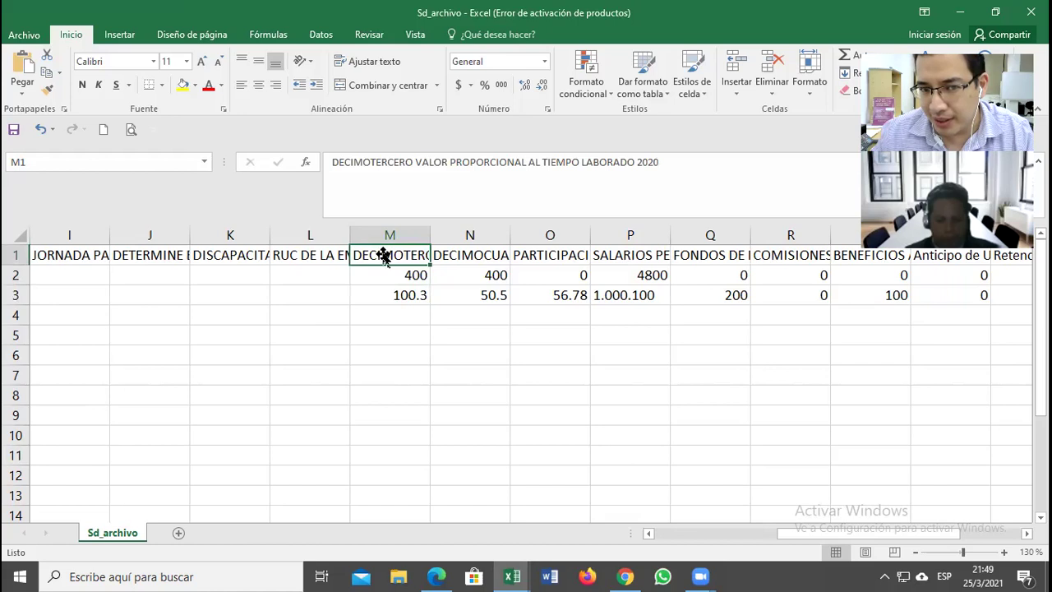
left_click(399, 272)
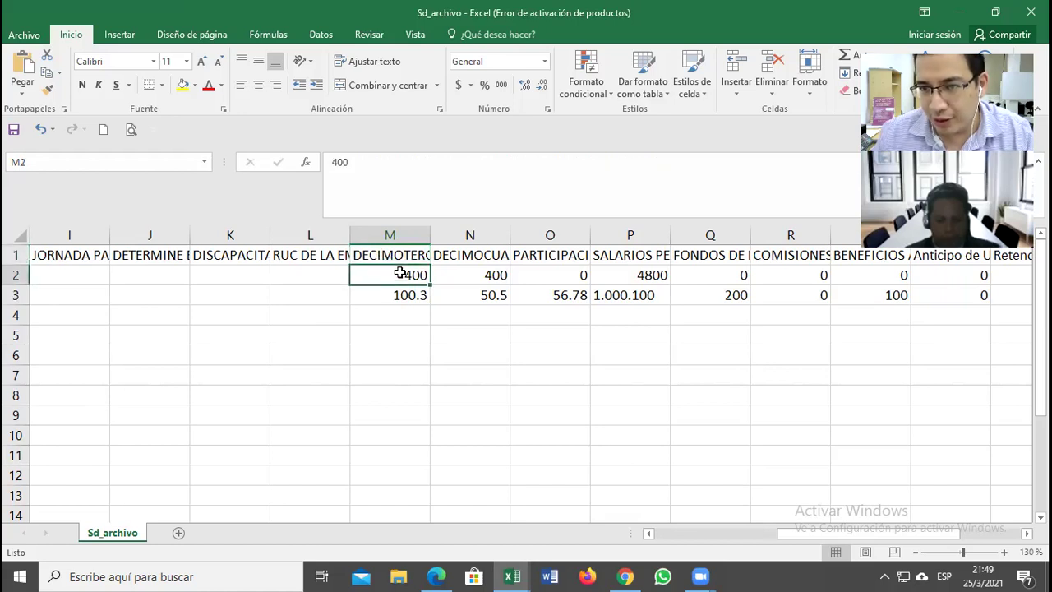
left_click(458, 266)
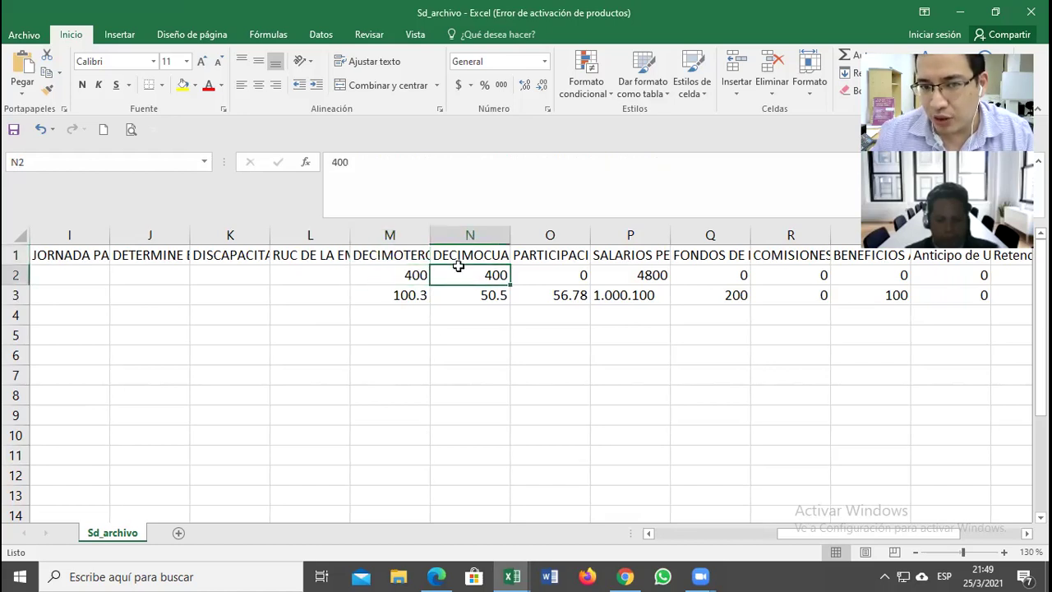
left_click(544, 262)
left_click(553, 273)
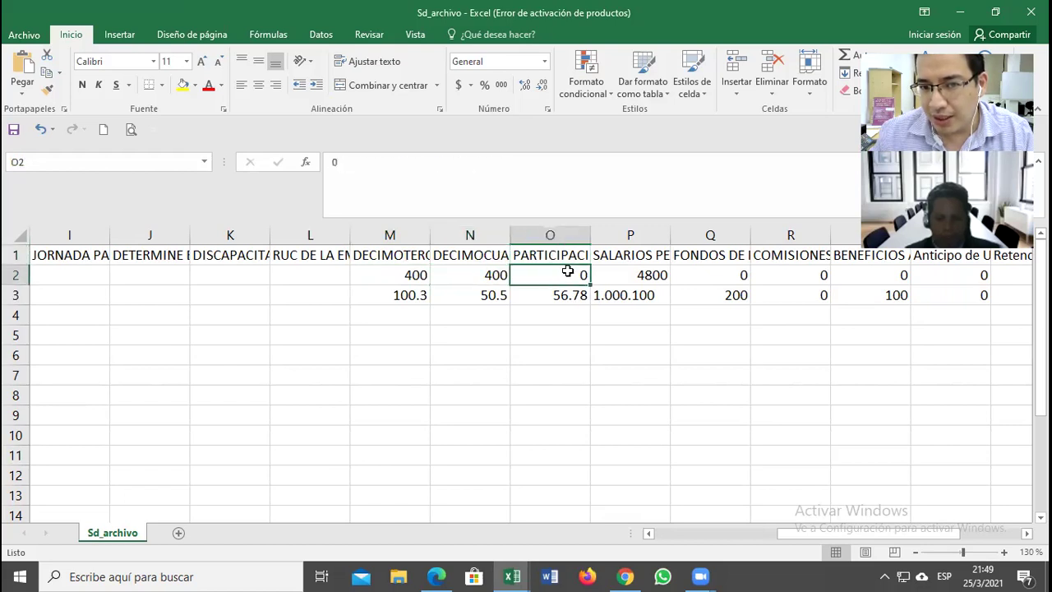
left_click(626, 263)
left_click(631, 273)
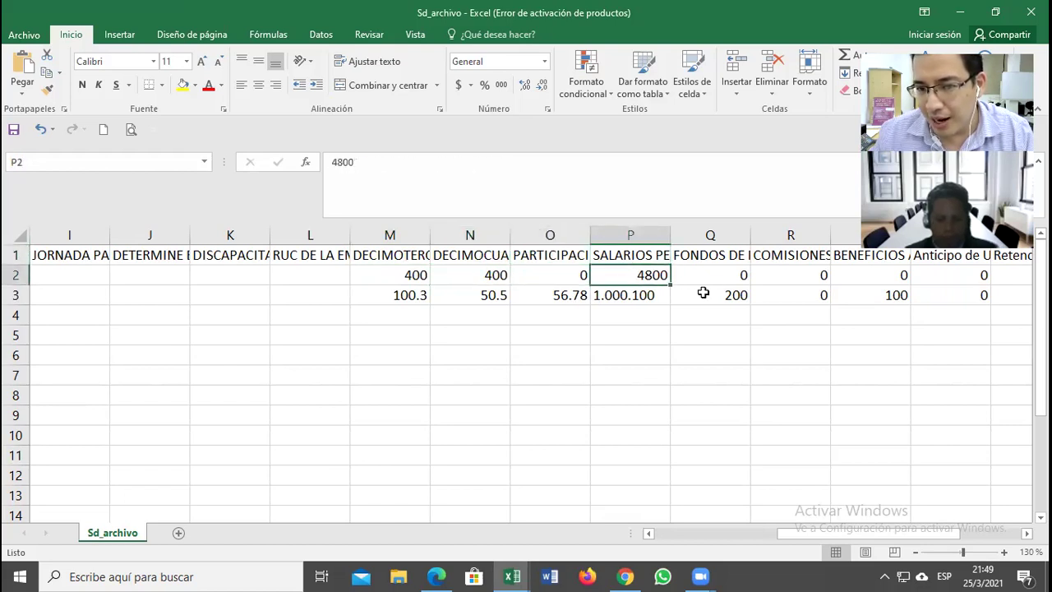
left_click(14, 297)
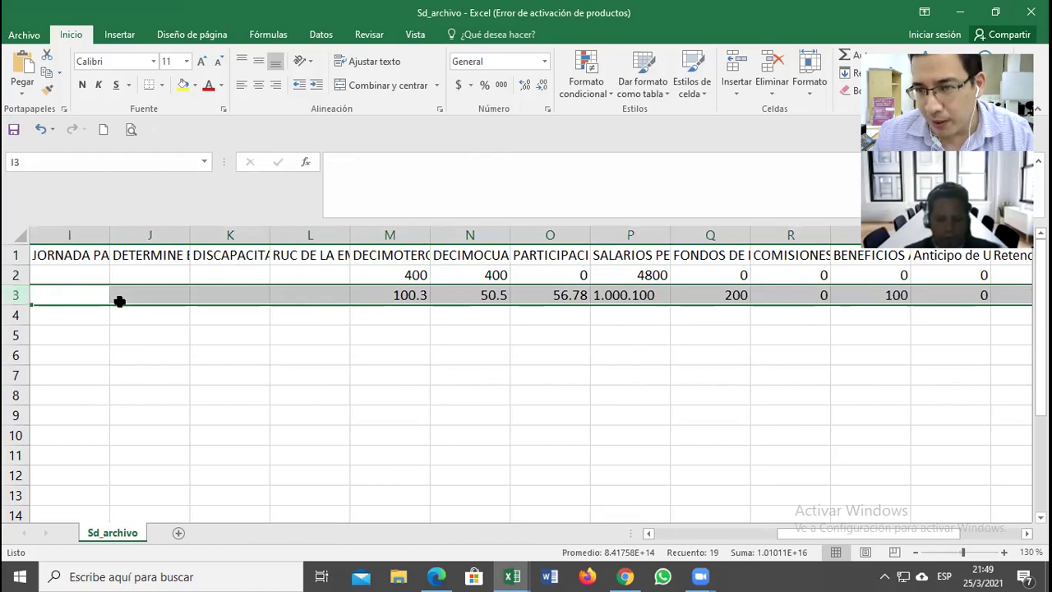
Step: Move the selection off the example row and zoom the sheet to 160%
left_click(161, 320)
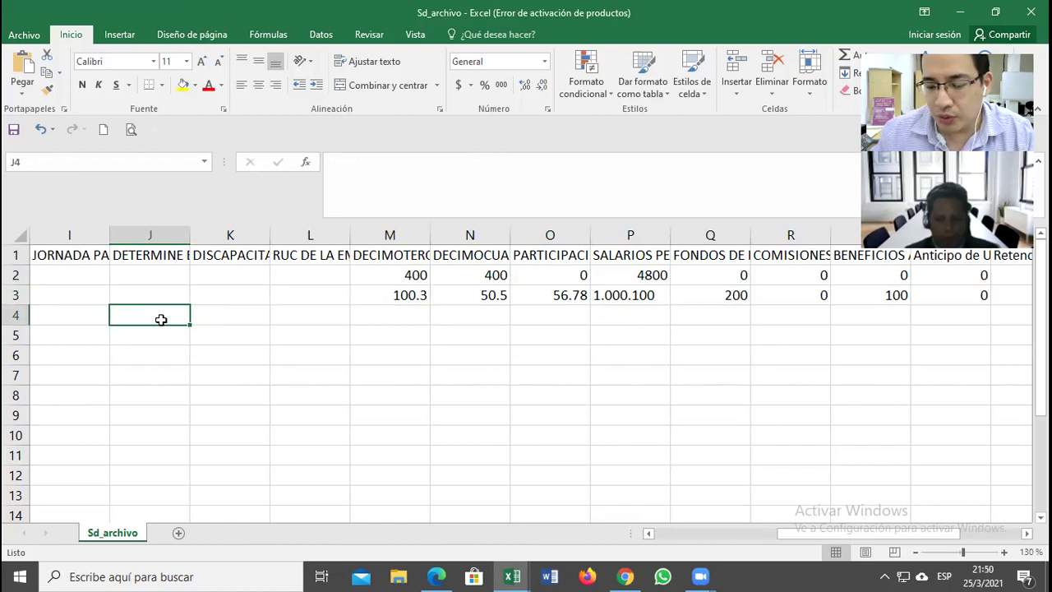
key("Left")
key("Left")
key("Left")
key("Left")
key("Left")
key("Left")
key("Left")
key("Left")
key("Left")
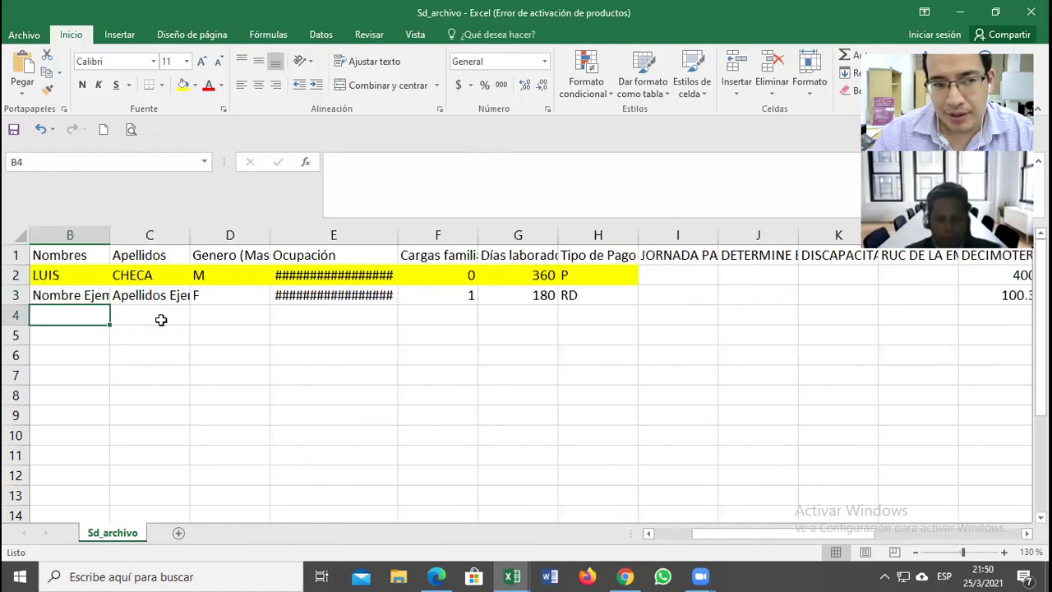
key("Up")
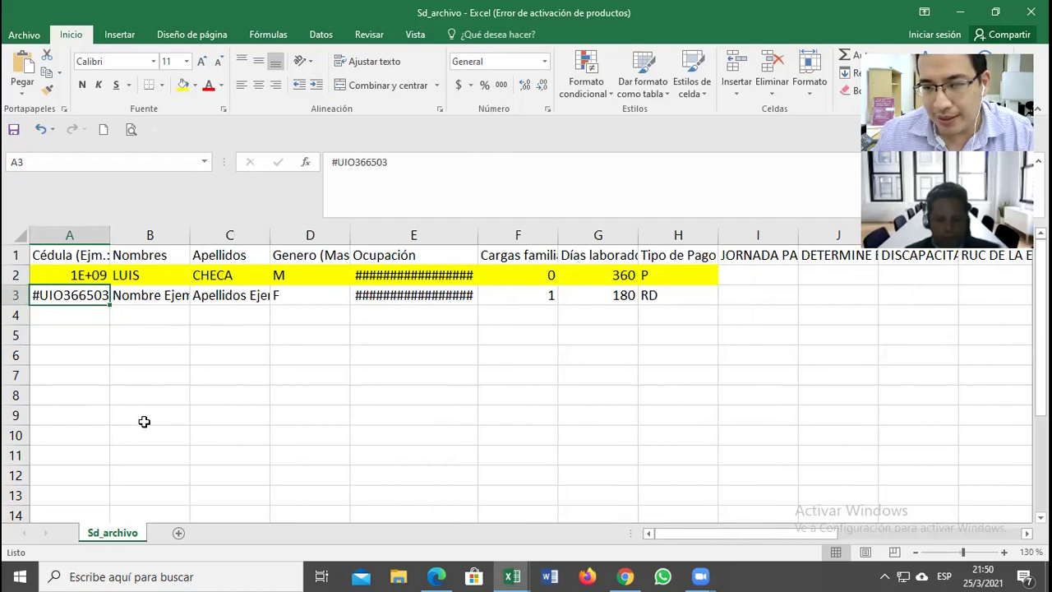
left_click(163, 382)
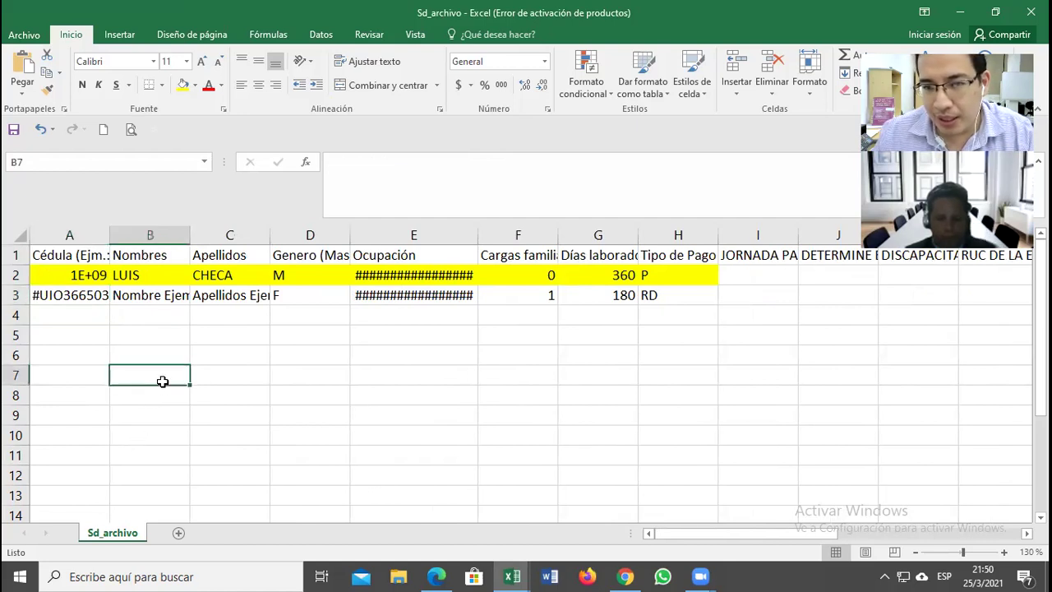
left_click(1004, 553)
left_click(1004, 552)
left_click(1004, 552)
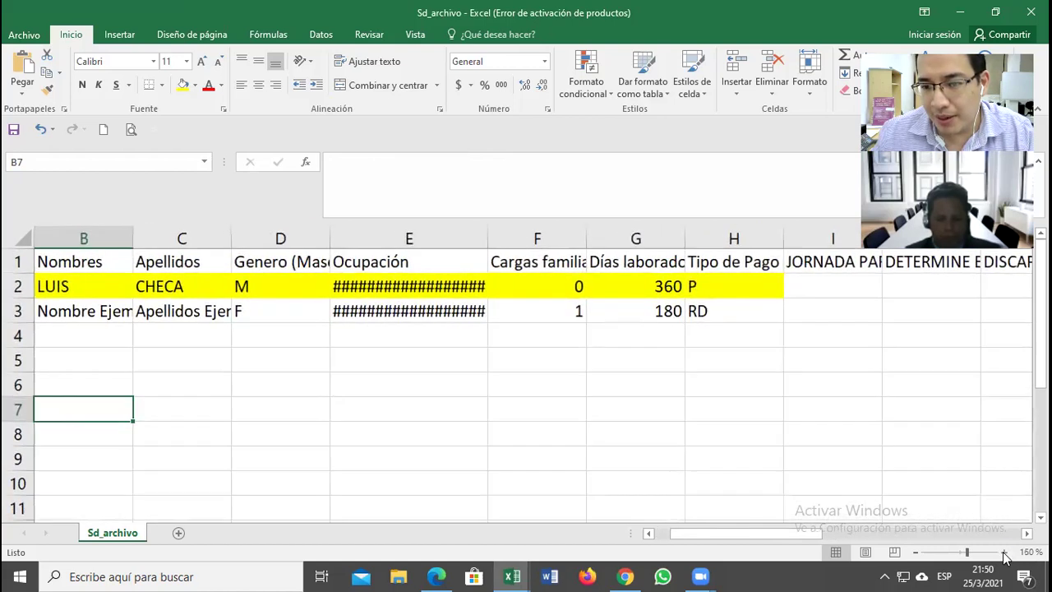
left_click_drag(763, 535, 733, 533)
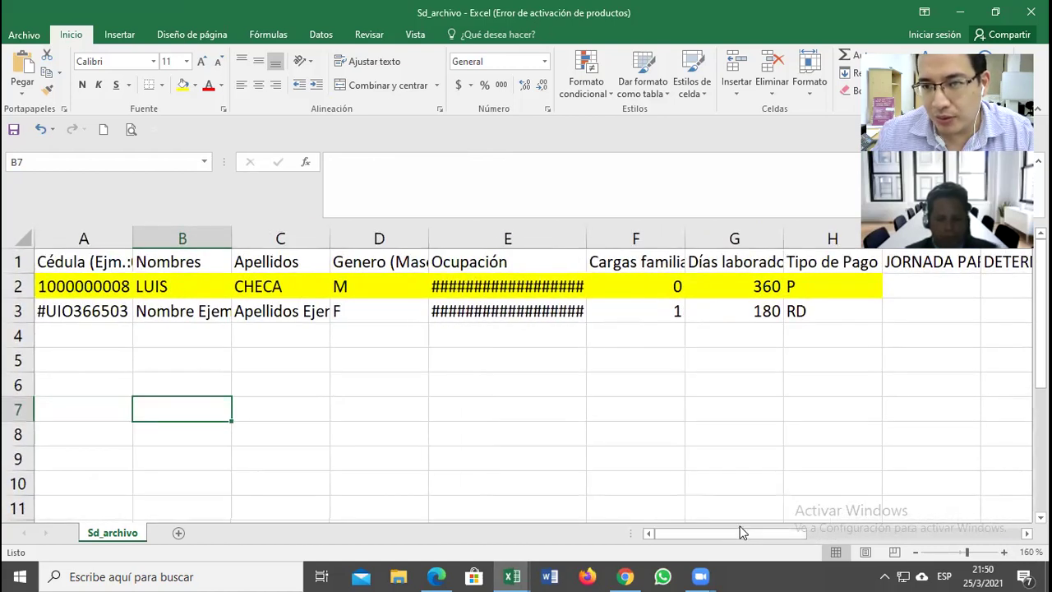
Step: Make the '#UIO' prefix in cell A3 red, then return to the Chrome upload page
left_click(74, 309)
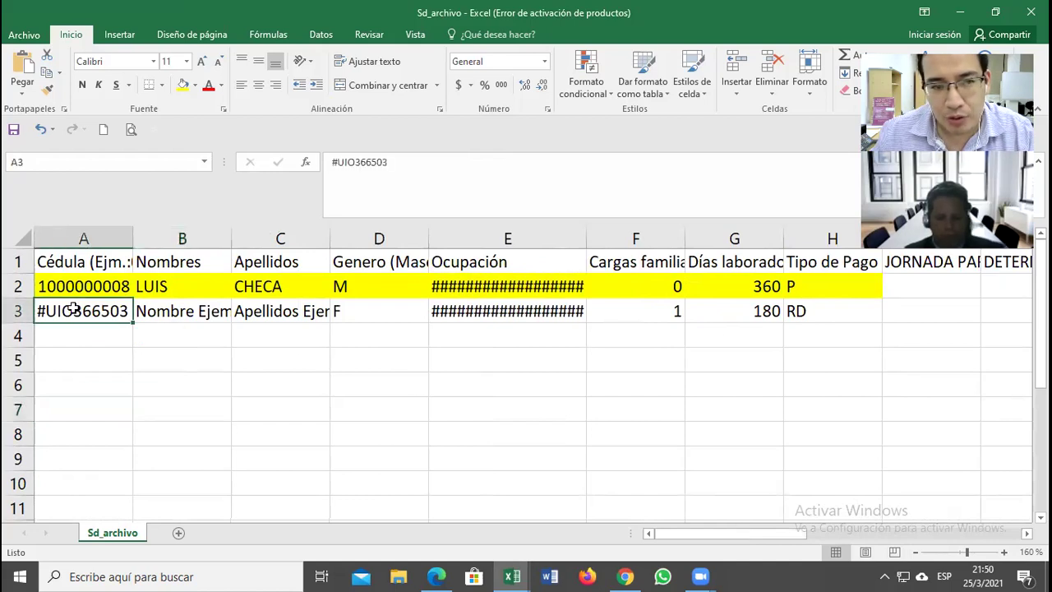
left_click_drag(355, 162, 331, 162)
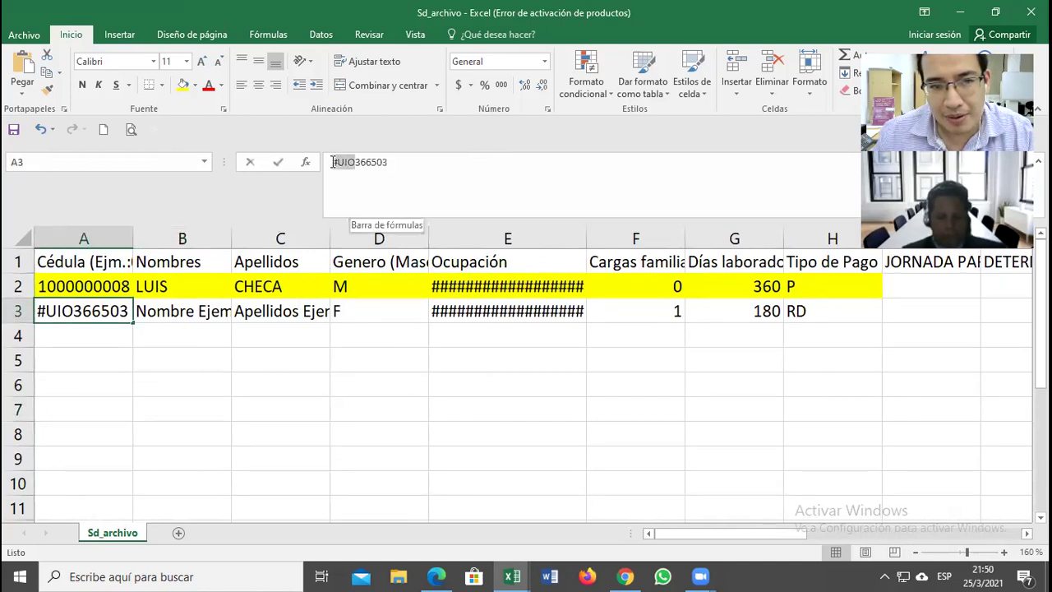
left_click(208, 86)
left_click(255, 332)
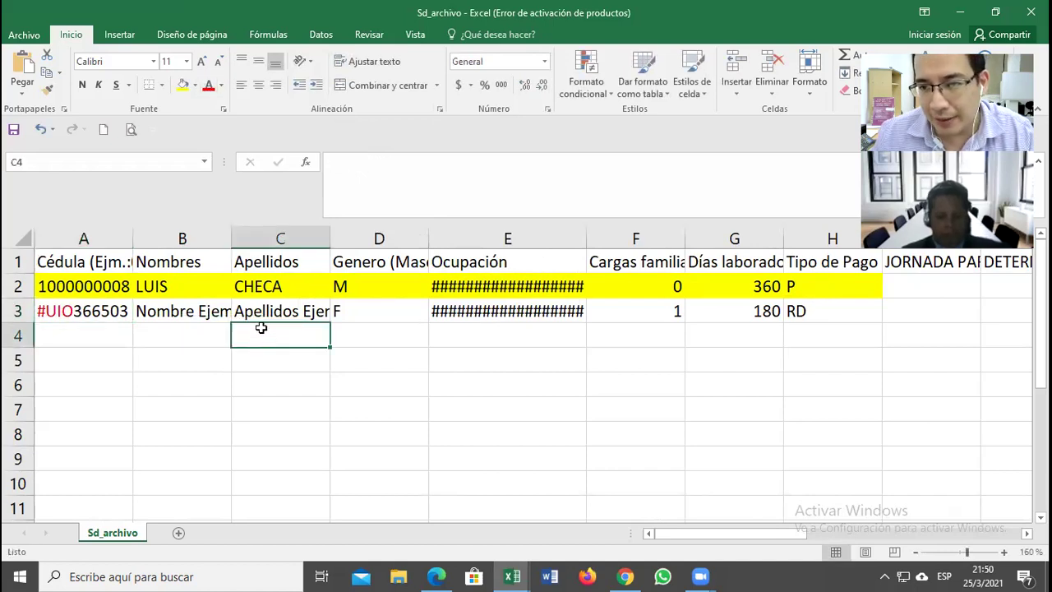
left_click(631, 576)
scroll(518, 358, "down", 3)
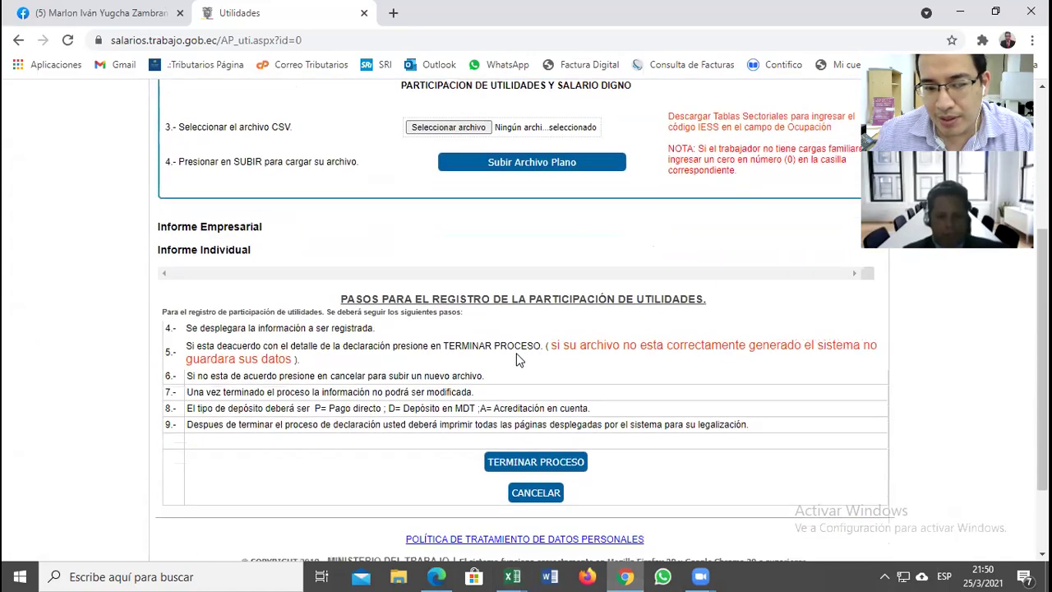